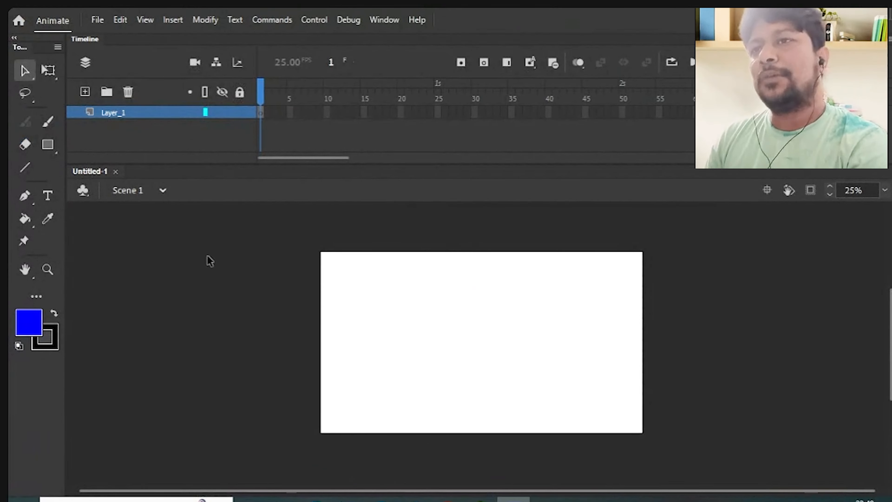
right_click(209, 261)
click(168, 309)
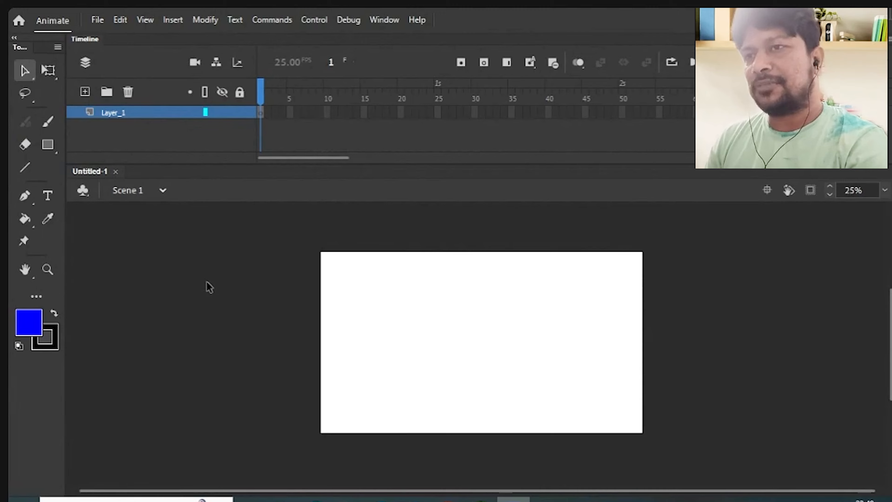
right_click(234, 278)
click(203, 312)
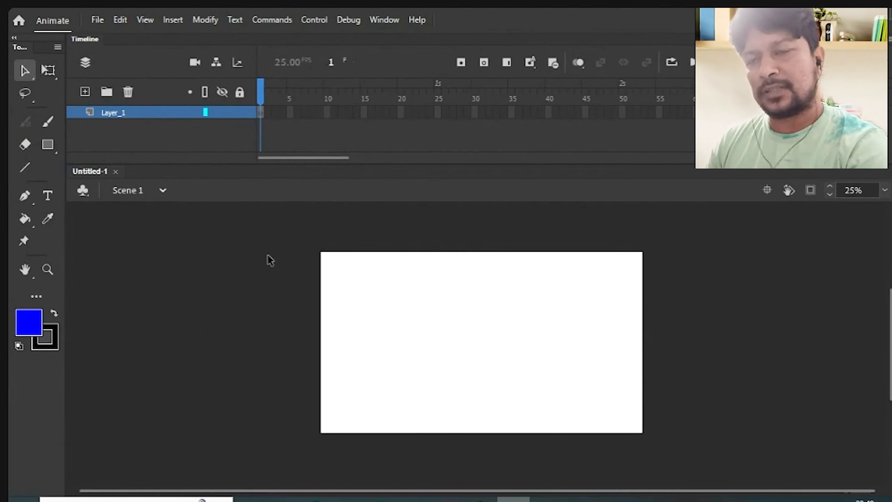
click(95, 20)
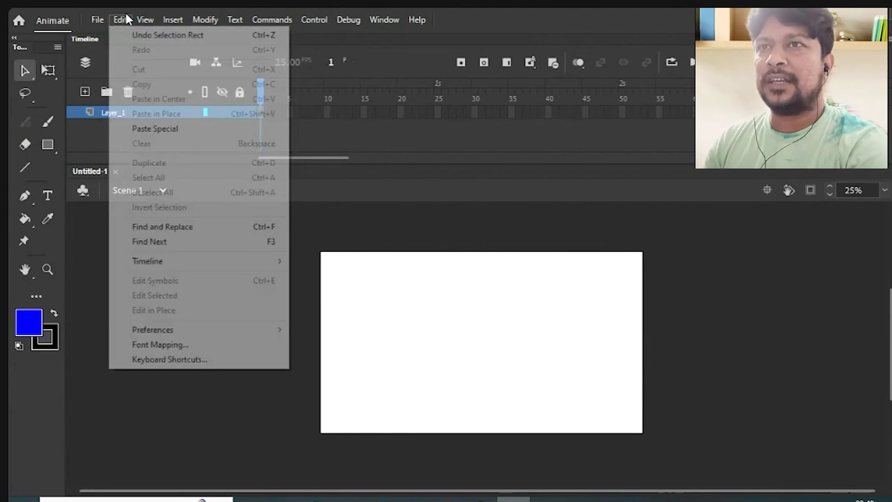
mouse_move(172, 22)
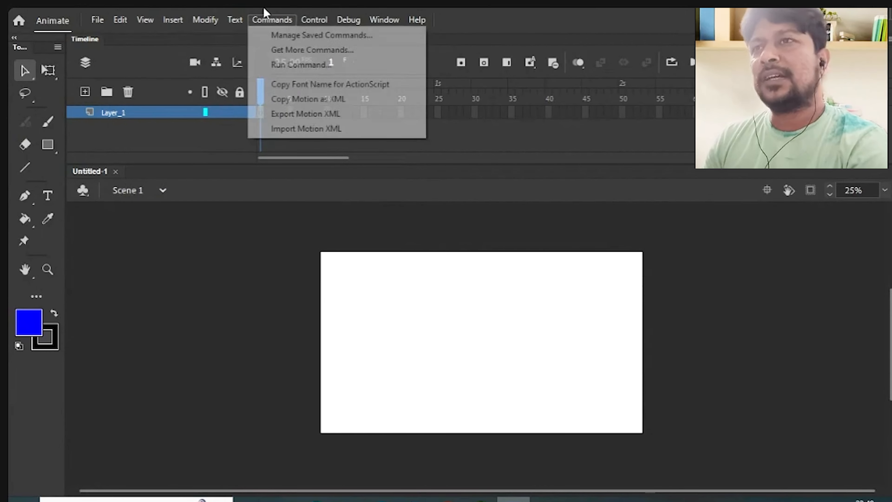
mouse_move(262, 14)
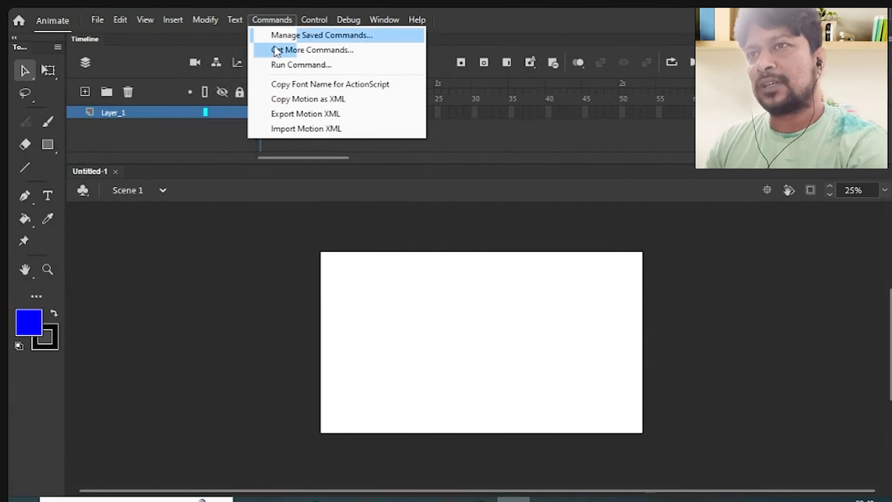
mouse_move(235, 19)
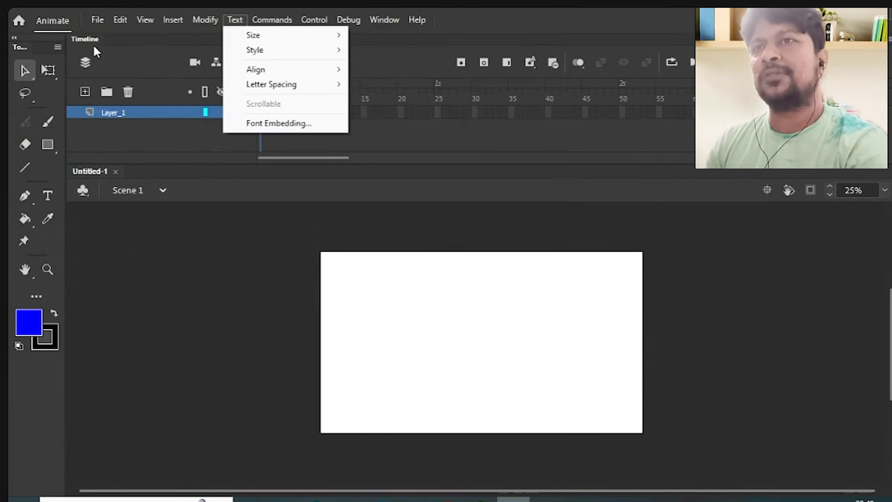
Choose the SC_23 video from the CUTSHOT folder for import
mouse_move(94, 21)
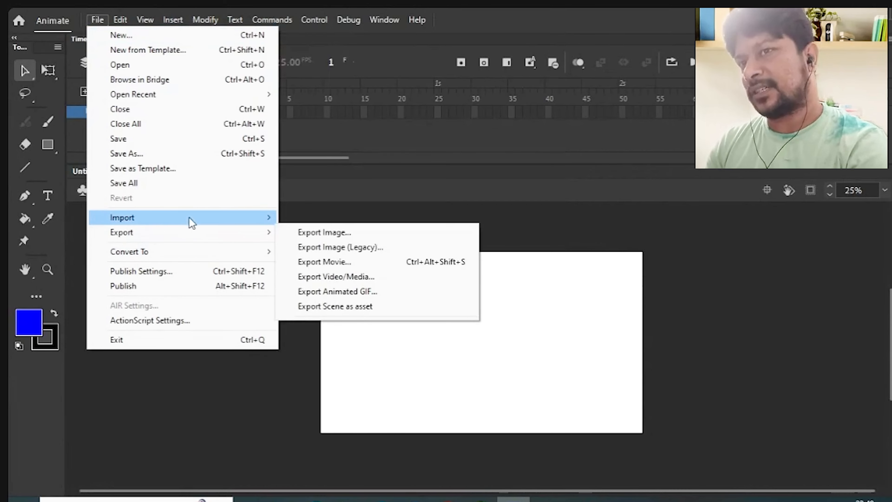
mouse_move(260, 213)
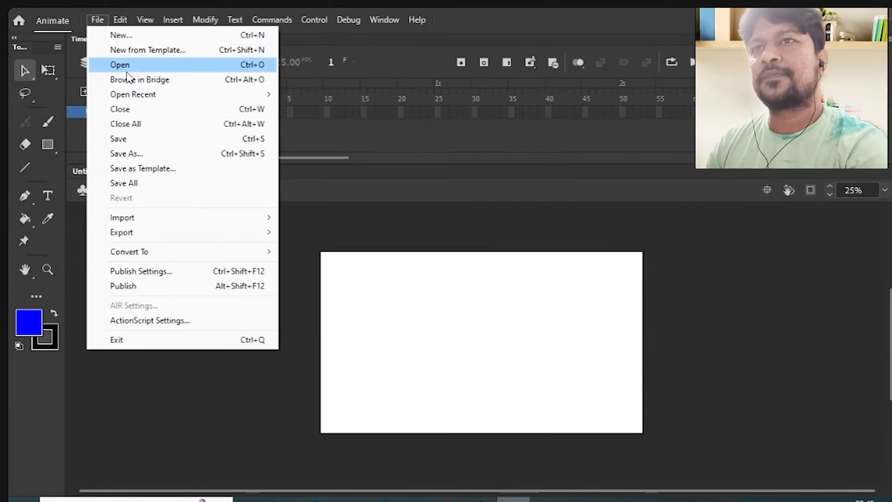
click(140, 66)
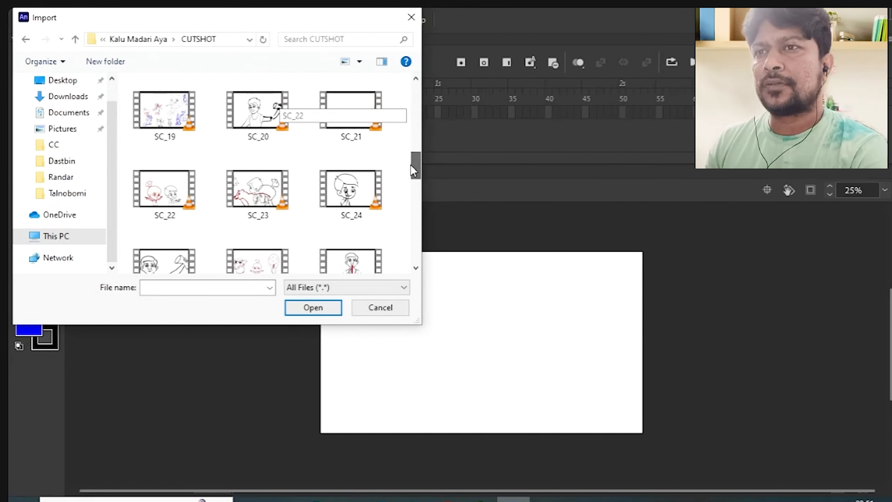
drag(411, 166, 412, 167)
click(254, 206)
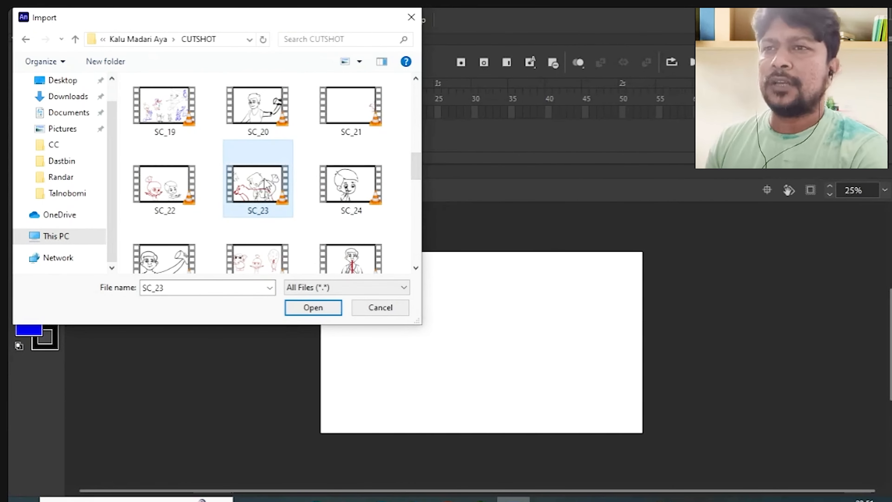
click(313, 311)
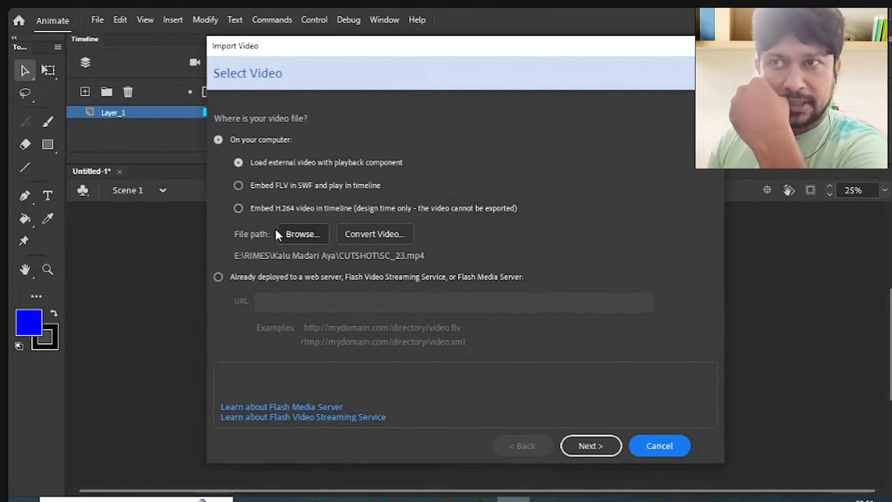
Embed the video in the timeline as H.264, placed on the stage with the timeline expanded and audio included
click(280, 210)
click(597, 448)
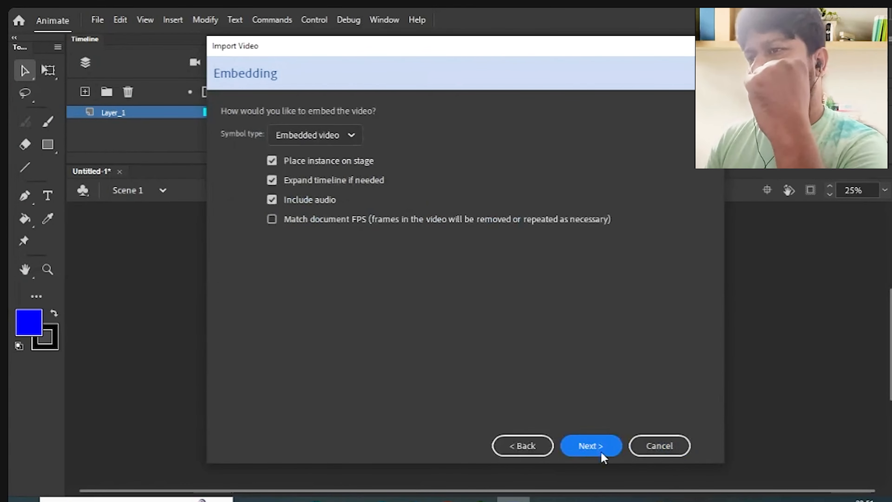
click(597, 448)
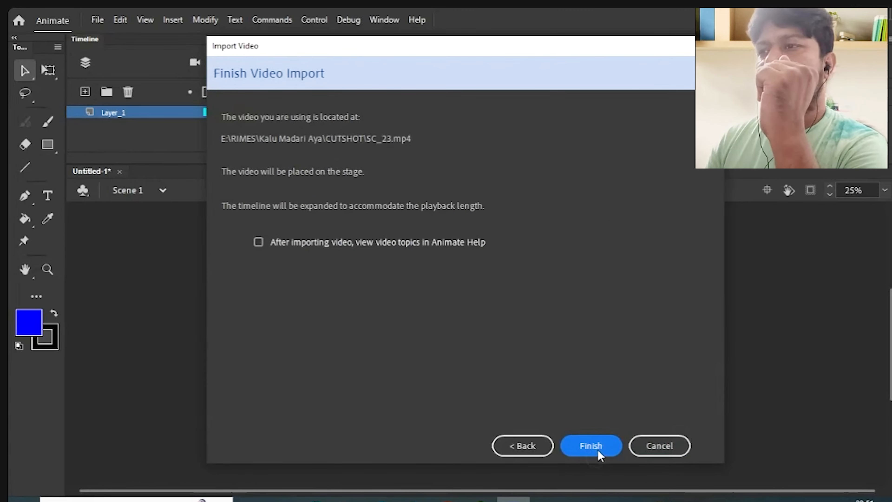
click(597, 448)
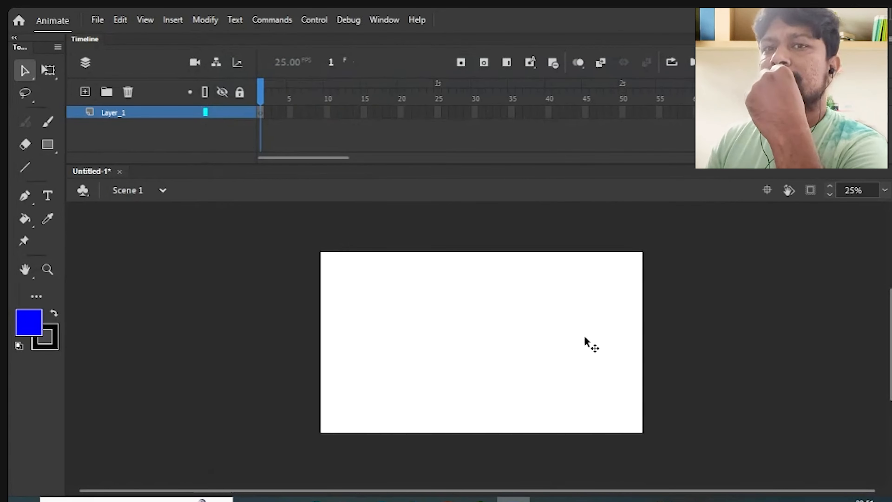
click(364, 135)
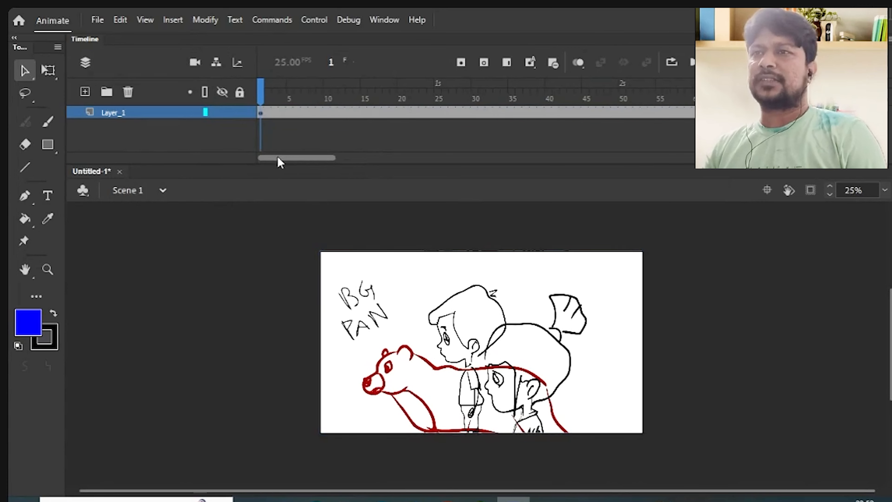
Examine the imported video's frame span up to its end and play it back from frame 1
drag(277, 158, 352, 158)
click(414, 89)
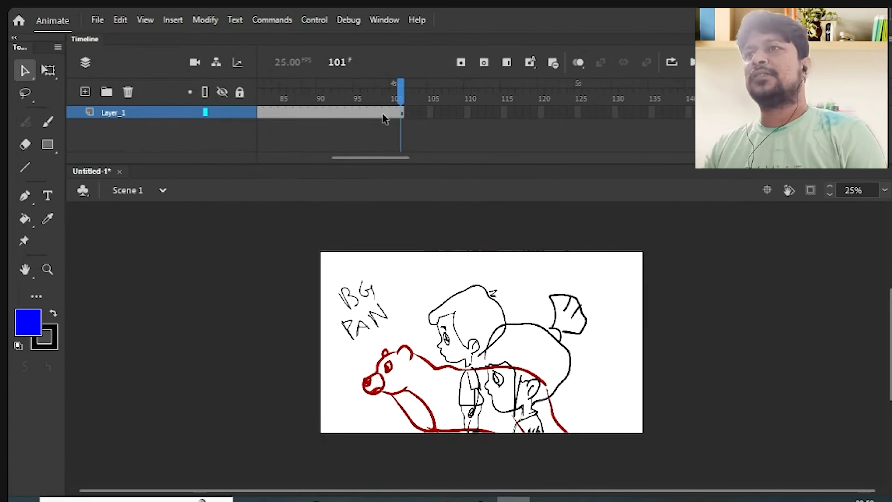
mouse_move(401, 95)
mouse_down()
mouse_move(372, 95)
mouse_move(401, 95)
mouse_up()
scroll(382, 164, left, 10)
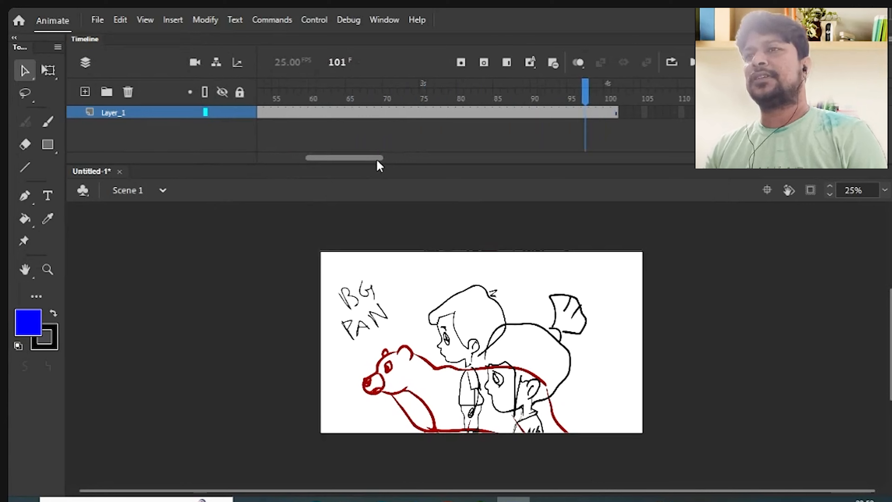
click(260, 107)
key(Return)
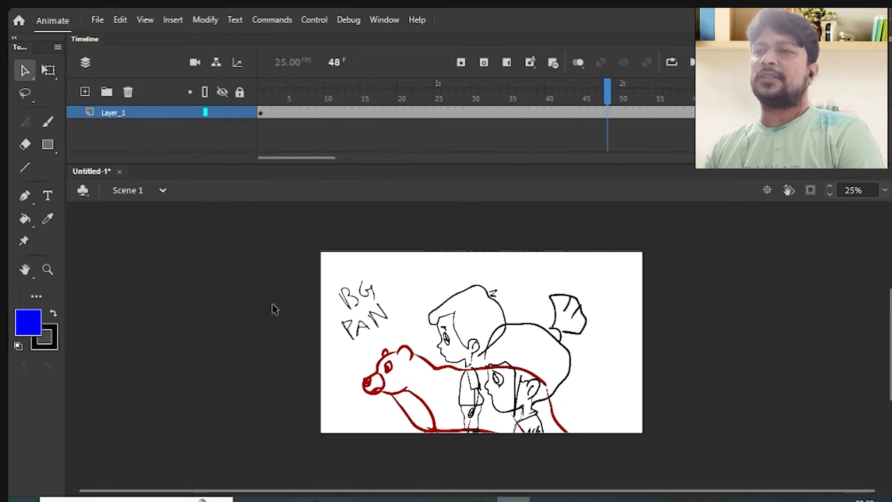
click(269, 98)
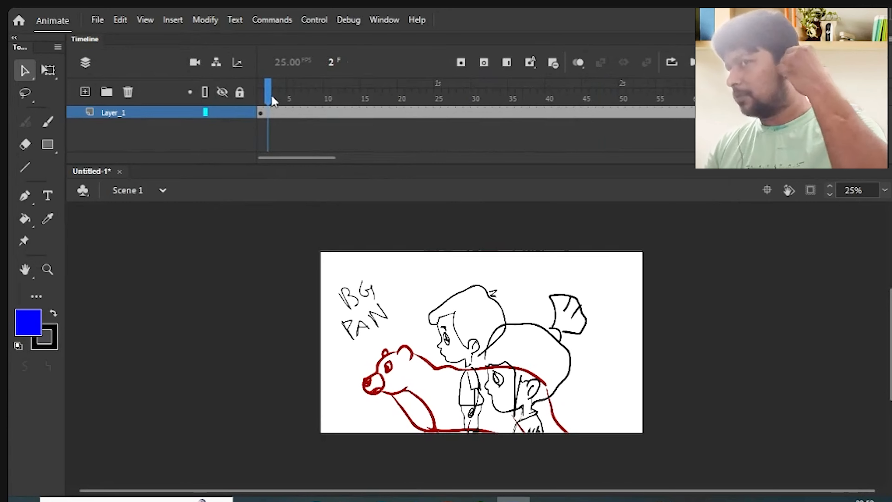
key(comma)
key(period)
key(comma)
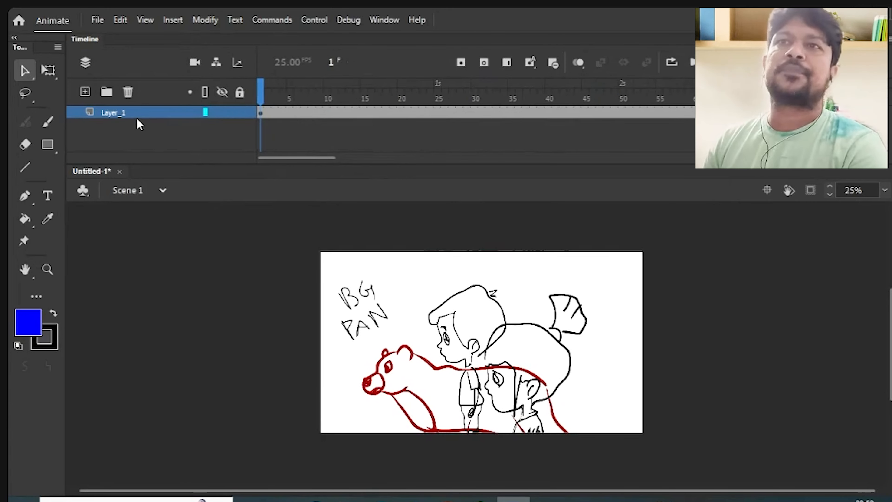
Add a new layer above the video layer and import the SC_23 sound from the AUDIO folder onto it
click(85, 91)
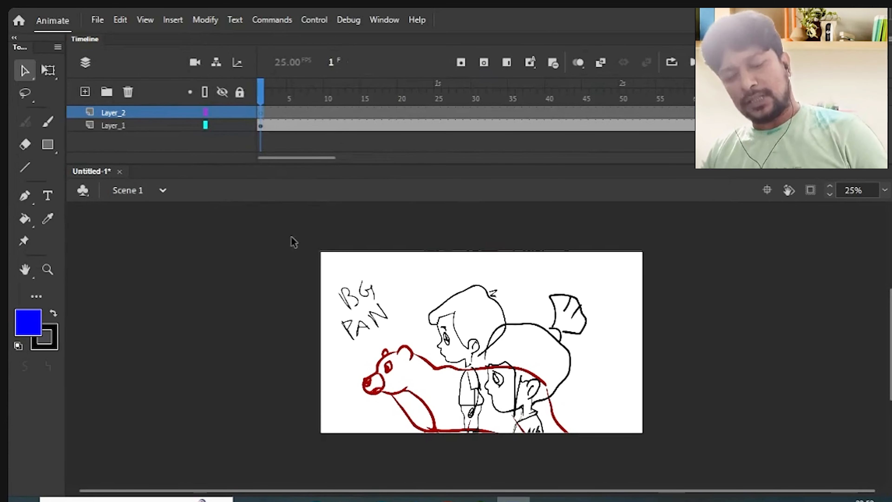
key(ctrl+r)
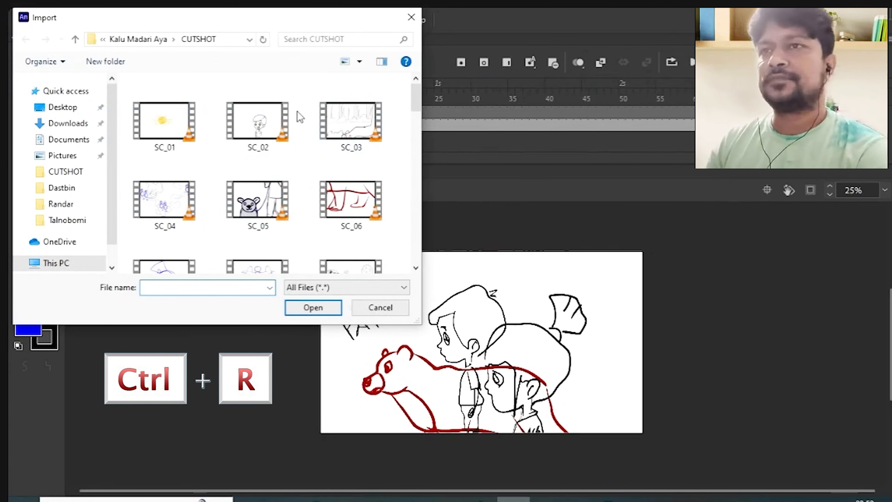
click(146, 43)
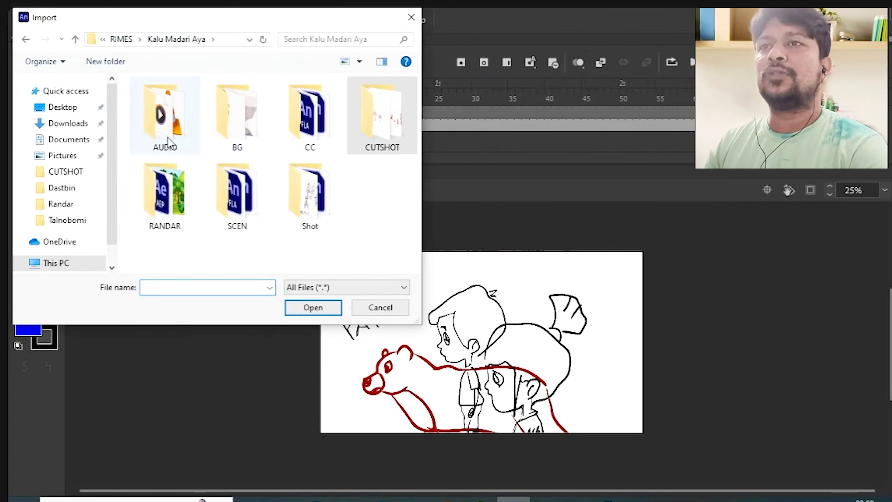
double_click(186, 106)
drag(416, 101, 413, 167)
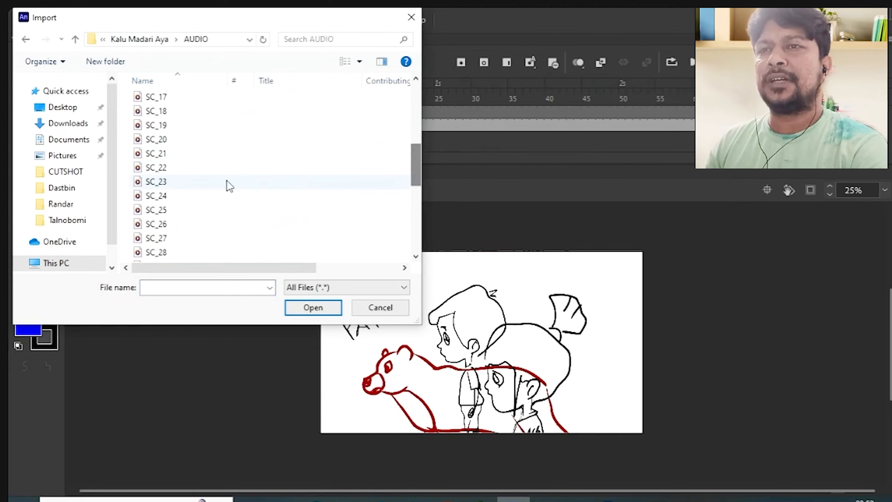
click(188, 187)
click(322, 308)
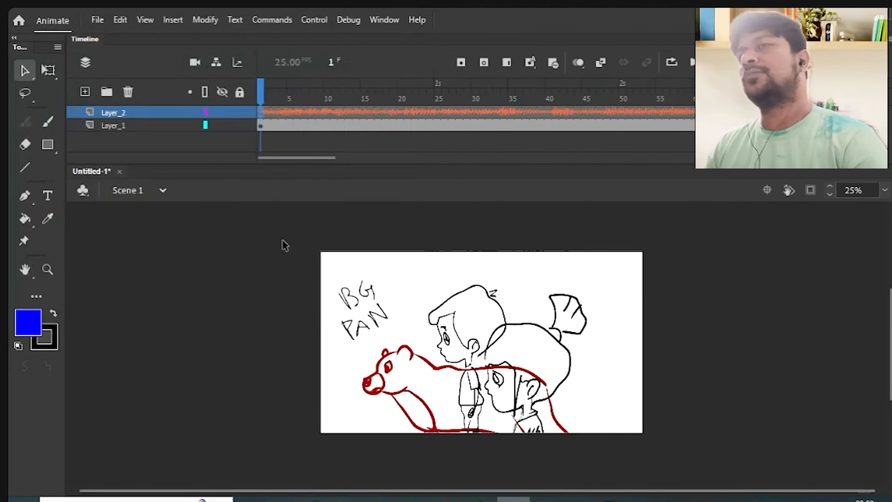
scroll(292, 160, down, 5)
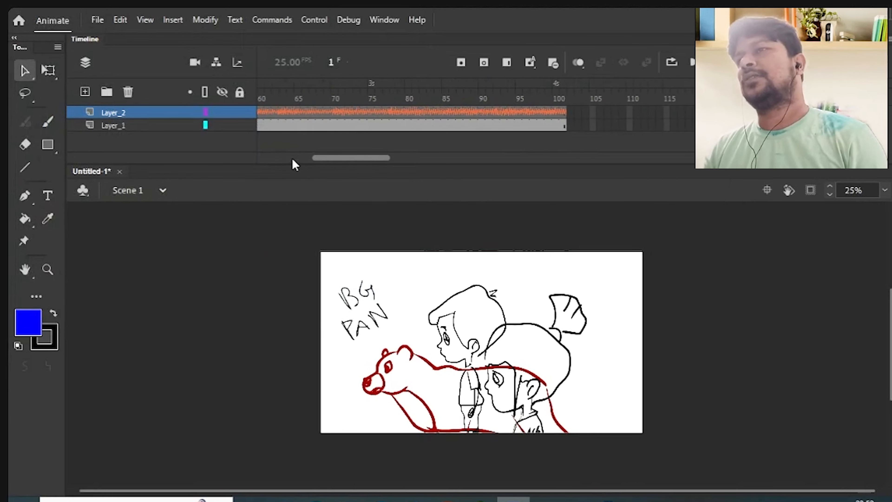
scroll(293, 160, up, 5)
scroll(292, 162, down, 5)
scroll(292, 162, up, 5)
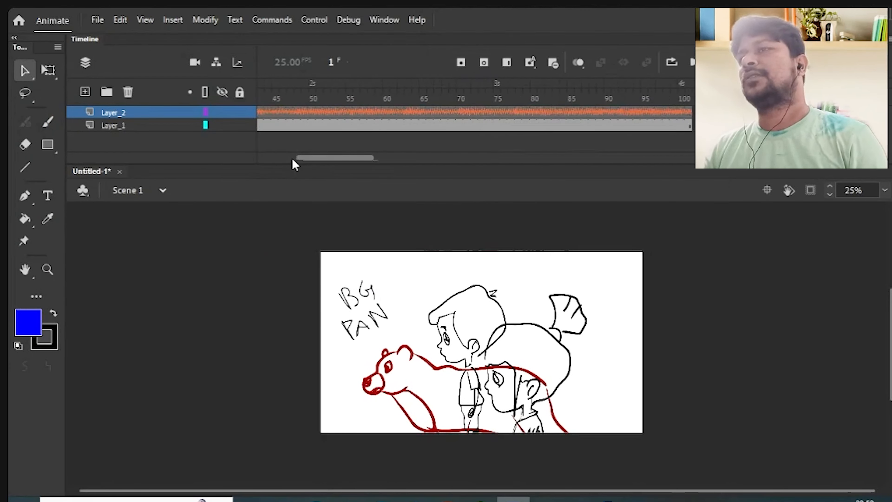
Add a layer directly above Layer_1 and draw a small blue circle near the middle of the stage with the Oval tool
click(139, 127)
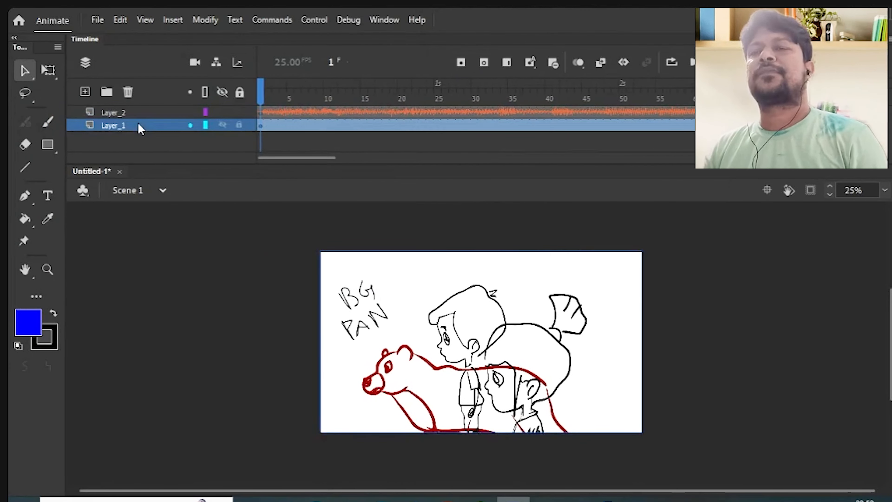
click(84, 92)
key(o)
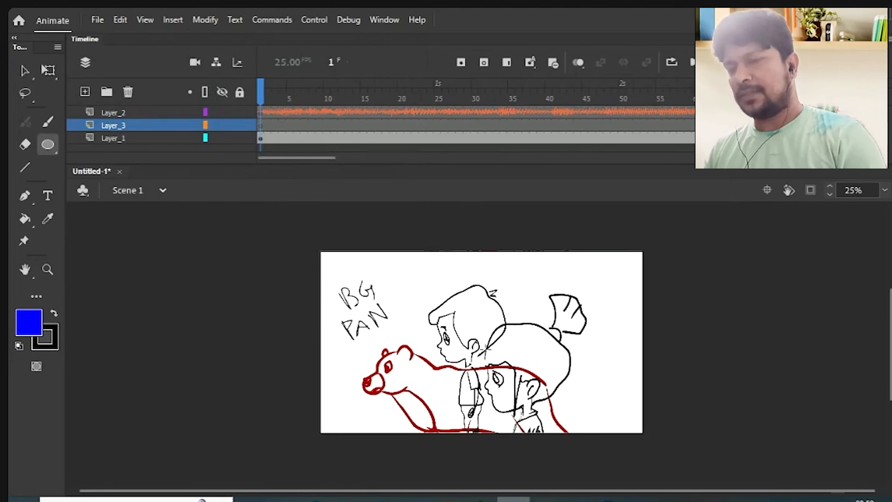
drag(488, 349, 465, 374)
key(ctrl+z)
Move the sketch video off its place on the stage and undo the move
key(v)
drag(541, 290, 469, 371)
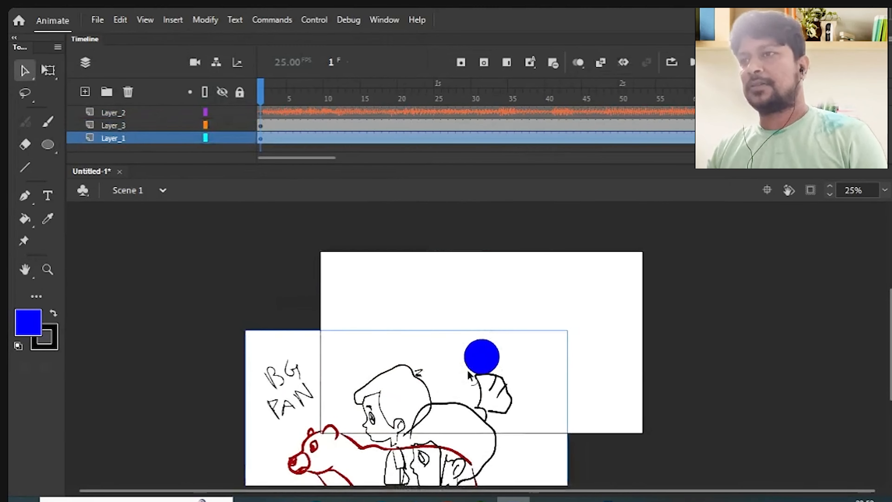
key(ctrl+z)
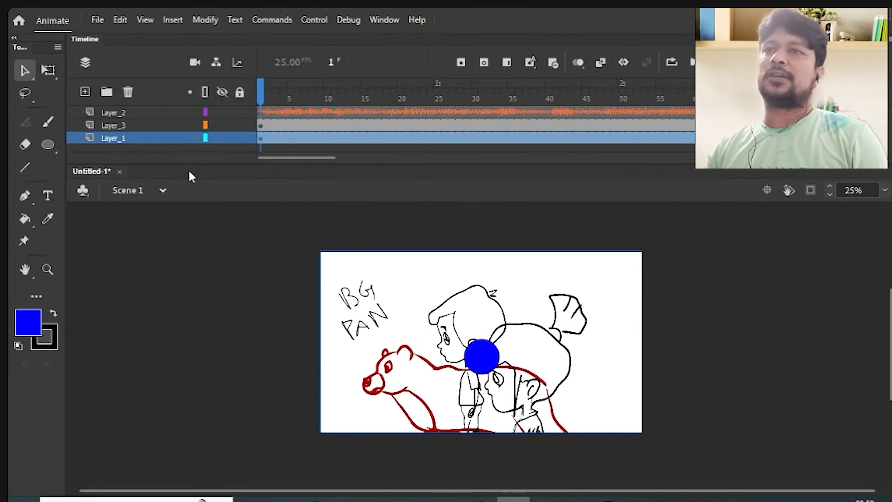
Lock the video layer Layer_1 and the sound layer Layer_2, and make the circle's Layer_3 active
click(239, 138)
click(177, 125)
click(239, 112)
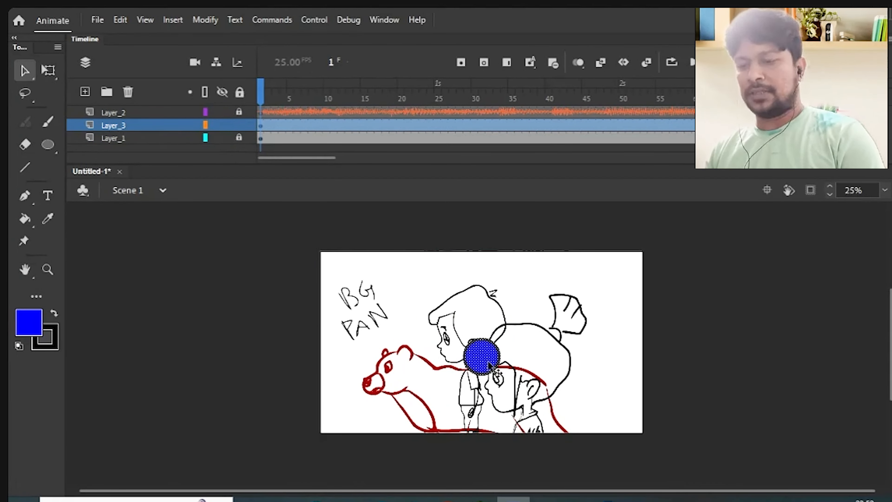
Convert the blue circle to a Graphic symbol named grth
key(F8)
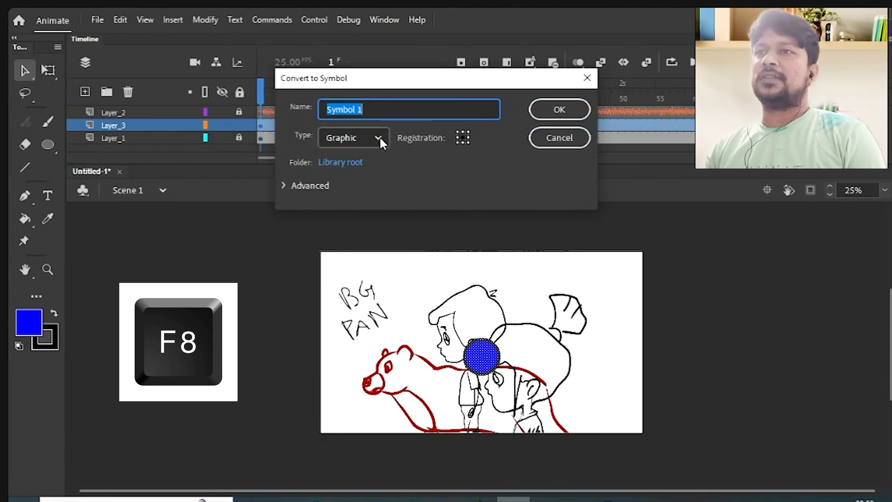
click(382, 143)
click(354, 164)
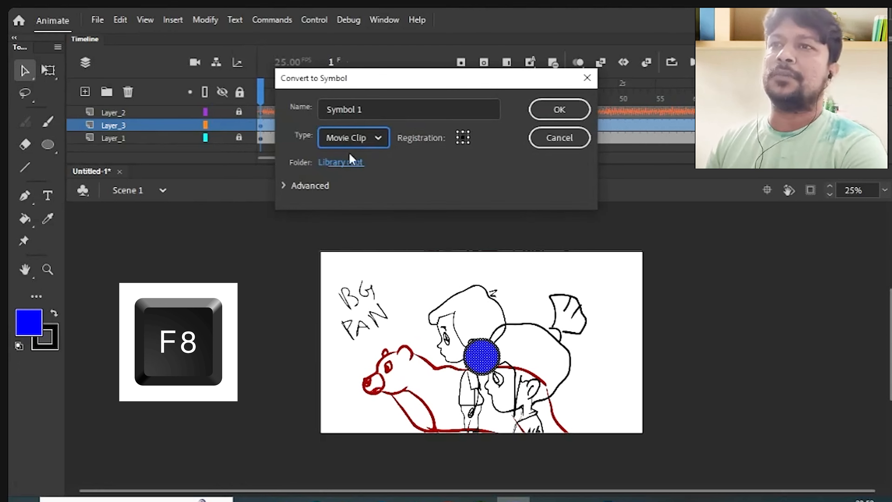
click(351, 138)
click(350, 185)
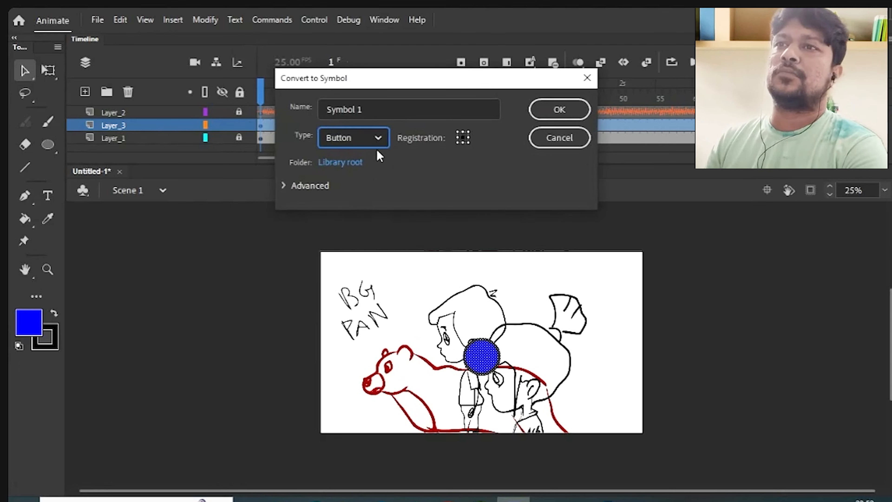
click(379, 142)
click(348, 206)
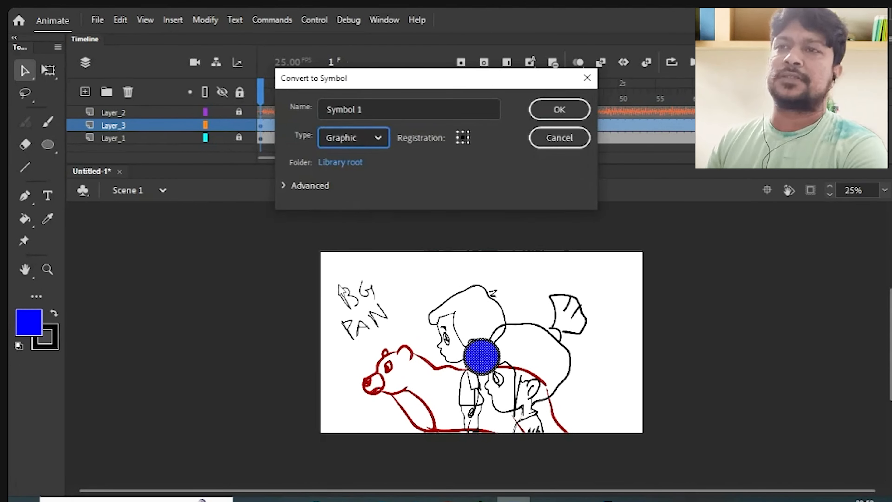
click(380, 141)
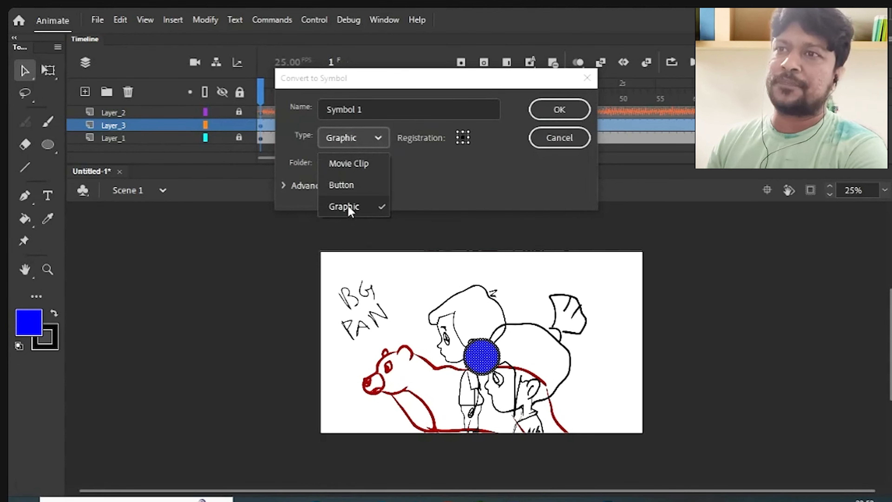
click(358, 208)
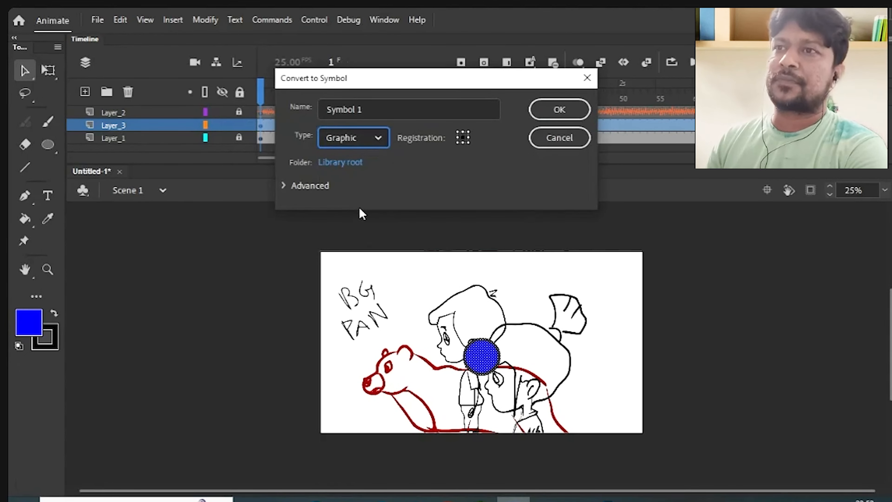
double_click(373, 109)
text(grth)
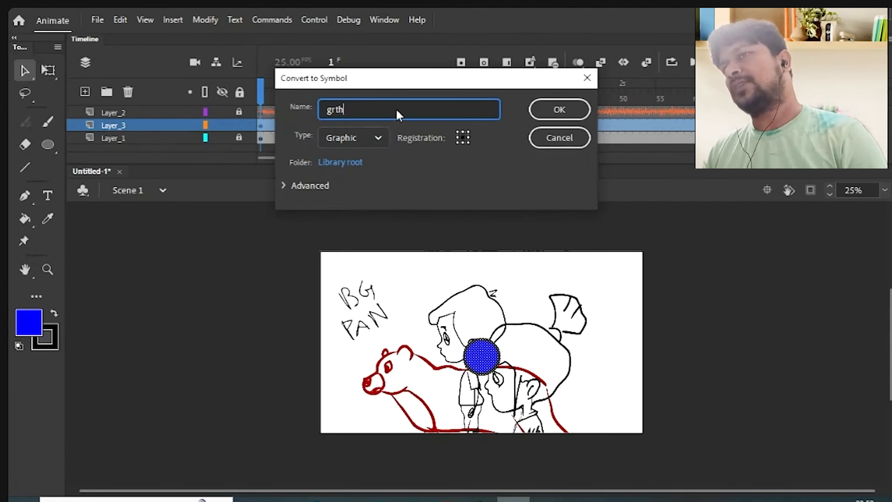
click(559, 109)
Move the circle symbol slightly up toward the sketched boy's face and open it for editing
mouse_move(483, 366)
mouse_down()
mouse_move(467, 350)
mouse_move(488, 368)
mouse_up()
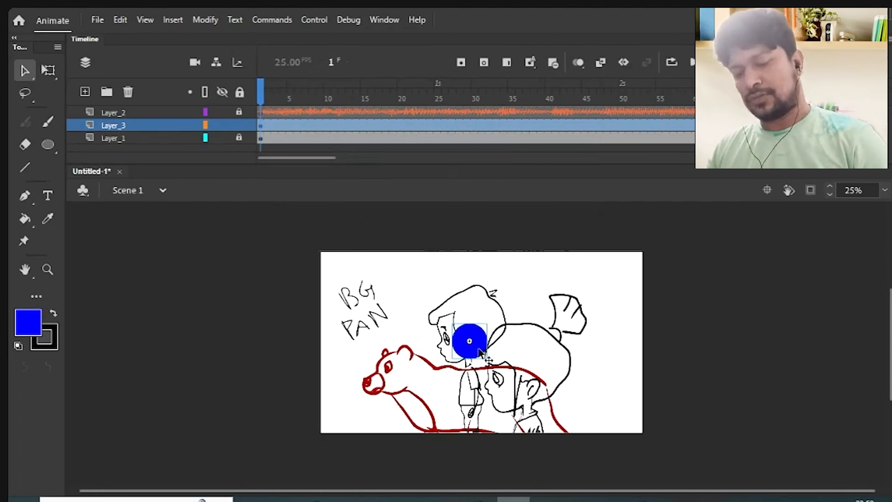
double_click(471, 343)
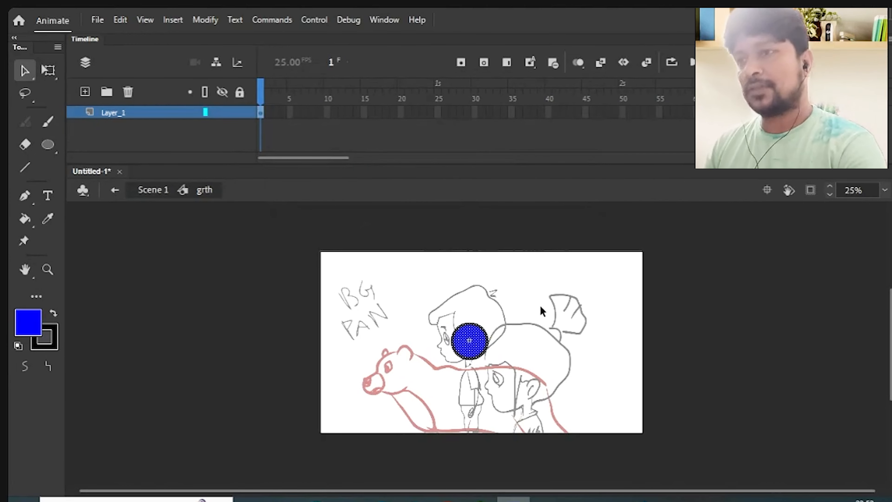
drag(526, 285, 444, 389)
click(509, 293)
mouse_move(518, 288)
mouse_down()
mouse_move(443, 392)
mouse_move(517, 287)
mouse_up()
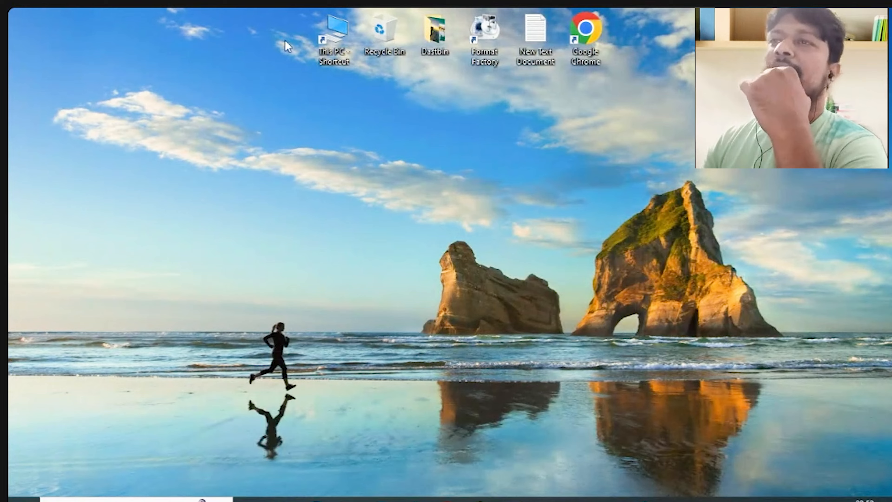
Open the Boy Model Sheet.fla document from the Characters folder in RIMES on drive E
double_click(344, 44)
click(773, 34)
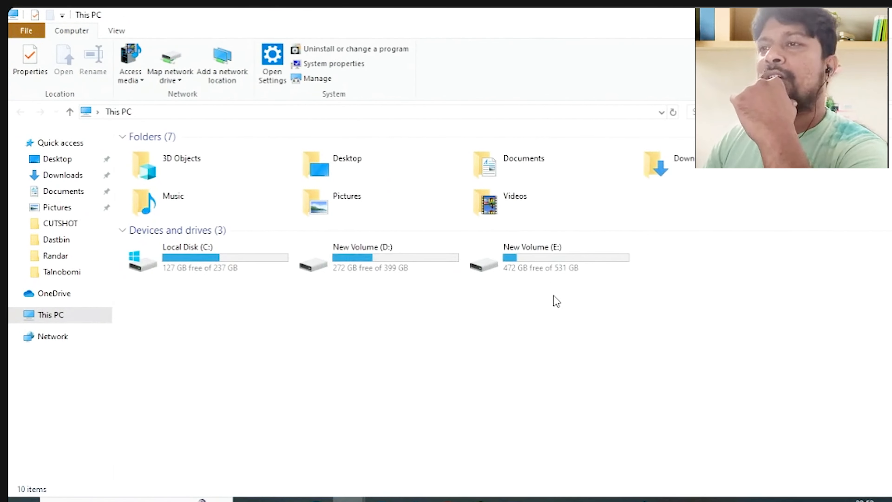
double_click(544, 259)
click(159, 309)
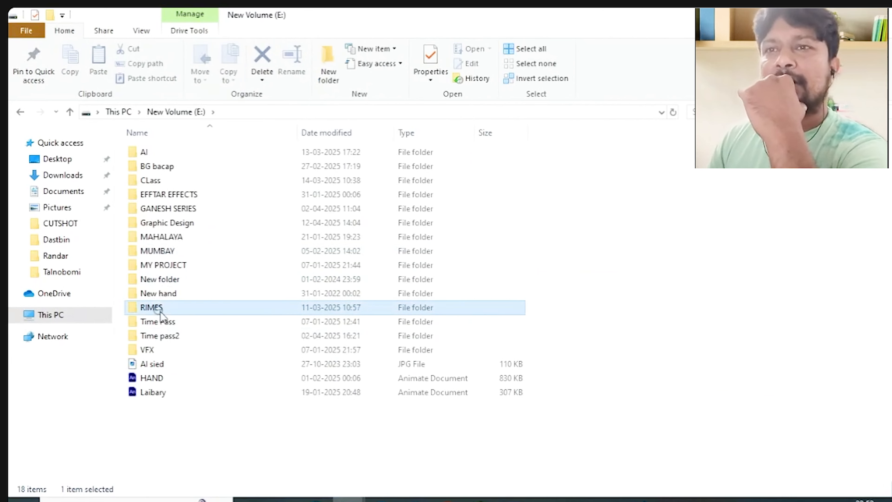
double_click(159, 309)
double_click(159, 152)
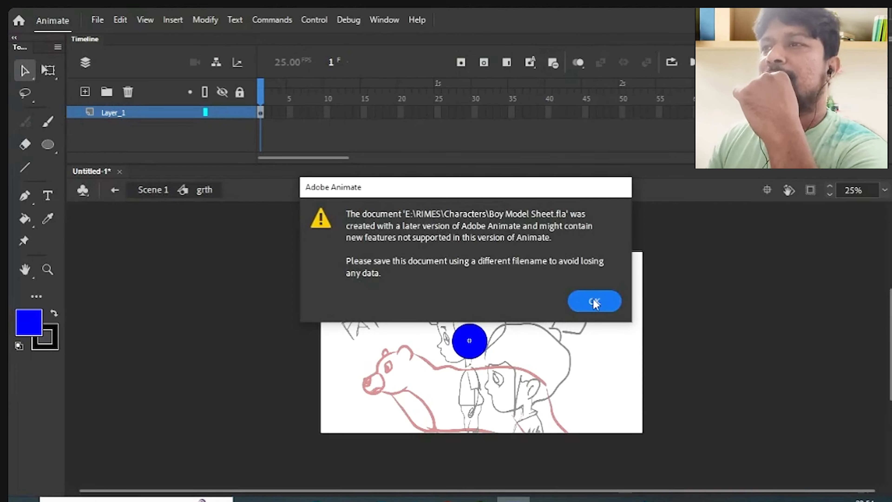
click(593, 302)
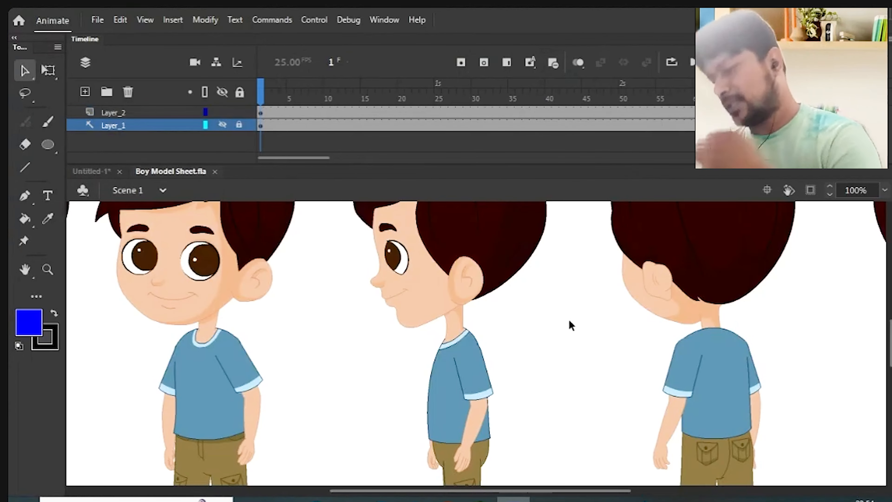
Open the side-view boy's symbol and select all its body parts to examine how the character is built
key(ctrl+minus)
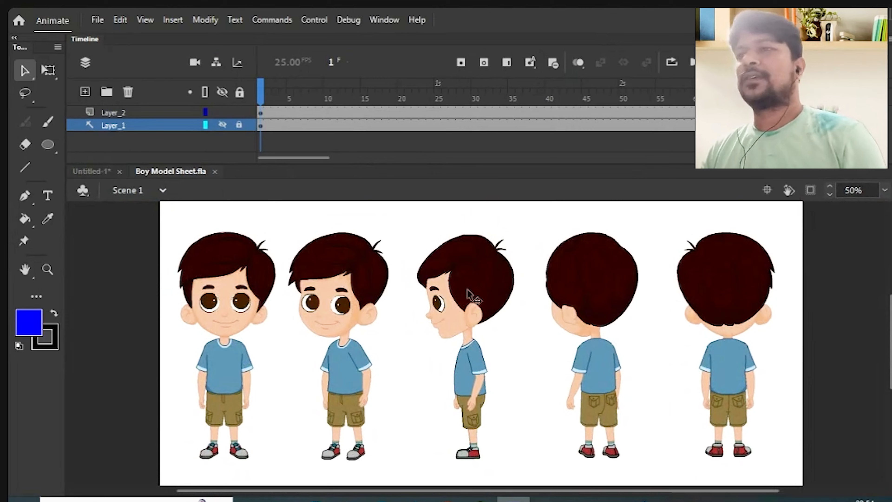
click(470, 295)
double_click(476, 307)
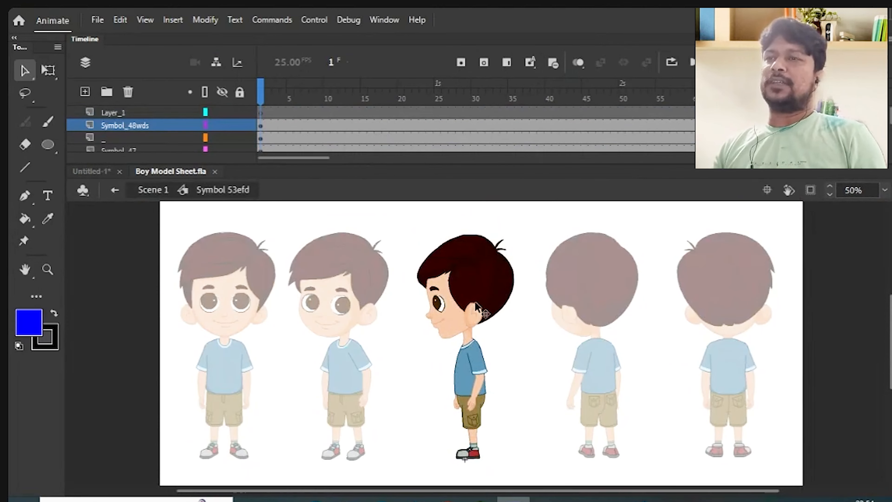
drag(477, 294, 410, 478)
click(410, 435)
click(419, 402)
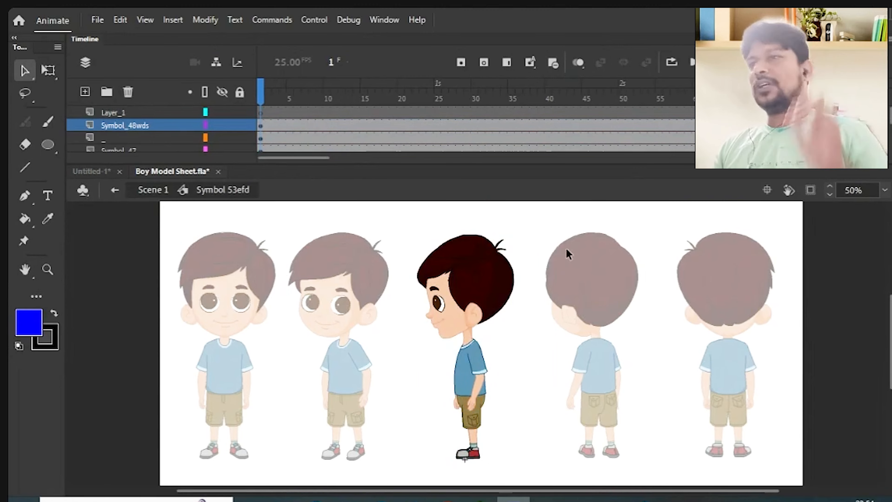
drag(559, 251, 422, 465)
click(425, 459)
drag(528, 261, 420, 473)
click(418, 426)
drag(517, 236, 434, 454)
click(439, 423)
double_click(485, 373)
drag(503, 336, 445, 455)
click(453, 426)
Examine the side-view boy's arm through its nested symbols down to 3 copy 4, and return to Scene 1
double_click(479, 386)
double_click(506, 367)
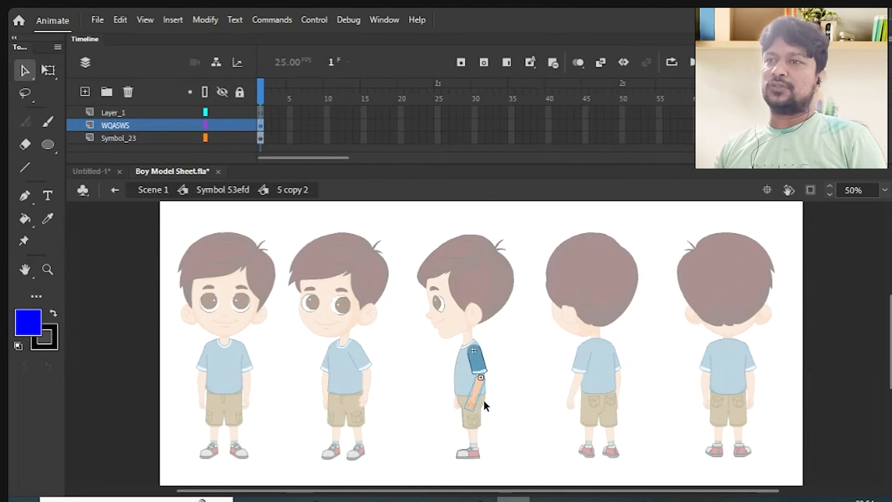
double_click(472, 403)
double_click(473, 404)
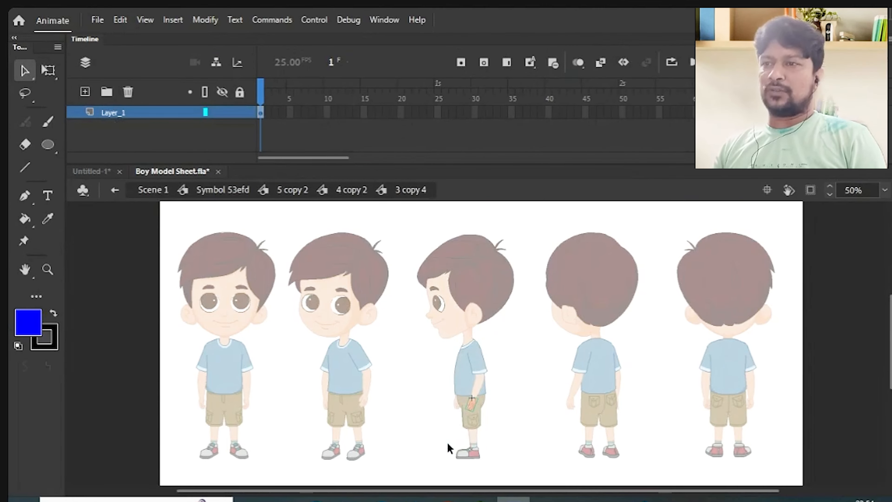
double_click(421, 400)
double_click(421, 400)
double_click(422, 400)
double_click(422, 400)
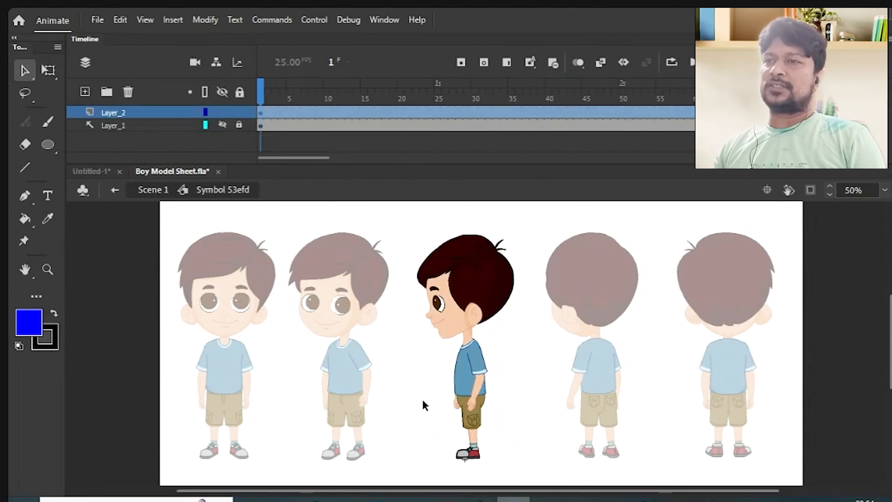
Copy the side-view boy from the model sheet and replace the blue circle inside the grth symbol with it
click(460, 331)
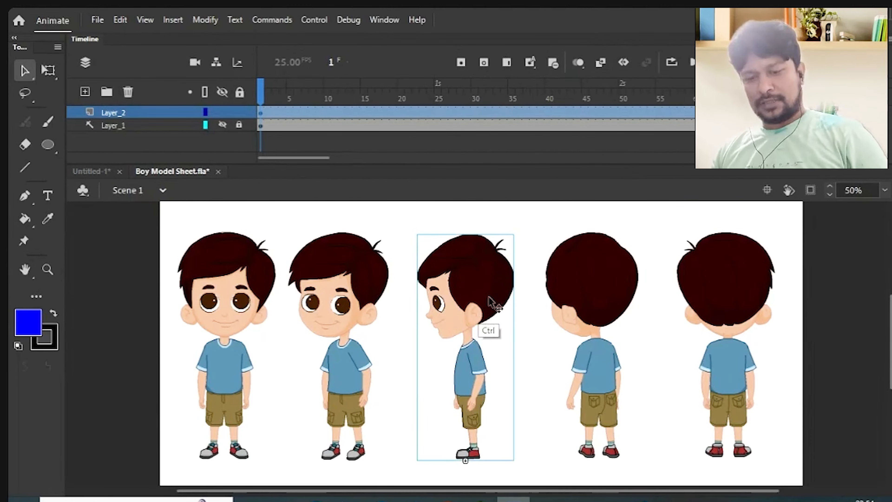
click(94, 172)
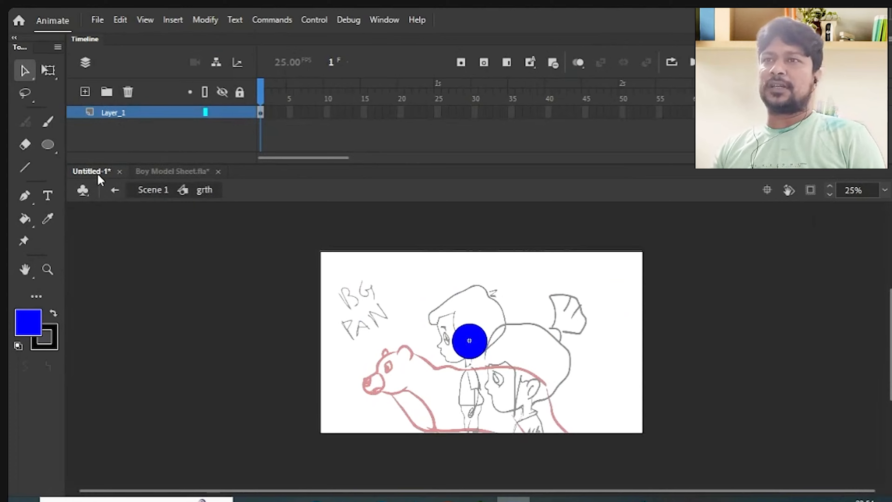
drag(453, 405, 519, 254)
drag(495, 304, 543, 269)
key(Delete)
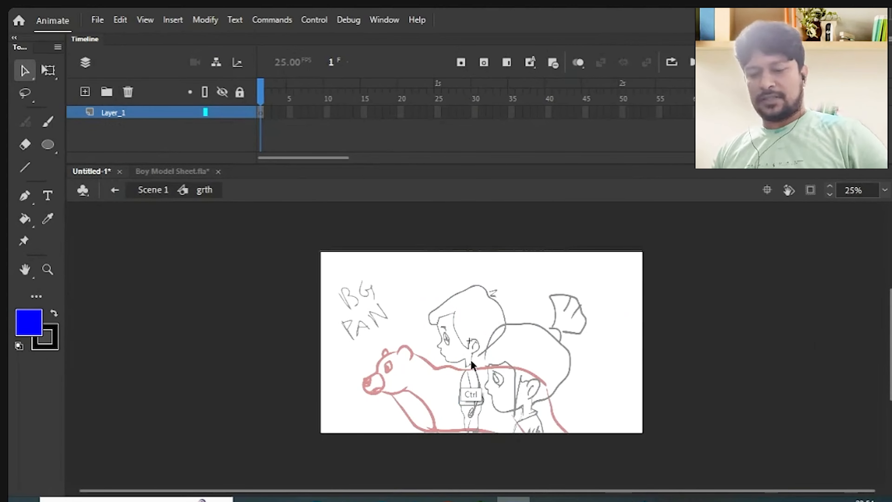
key(ctrl+v)
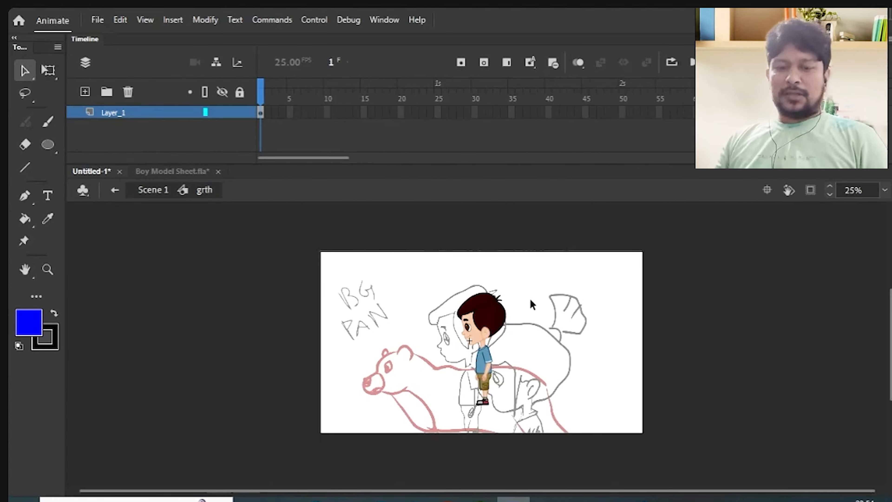
Save the untitled scene to the Desktop as an Animate Document named test
key(ctrl+s)
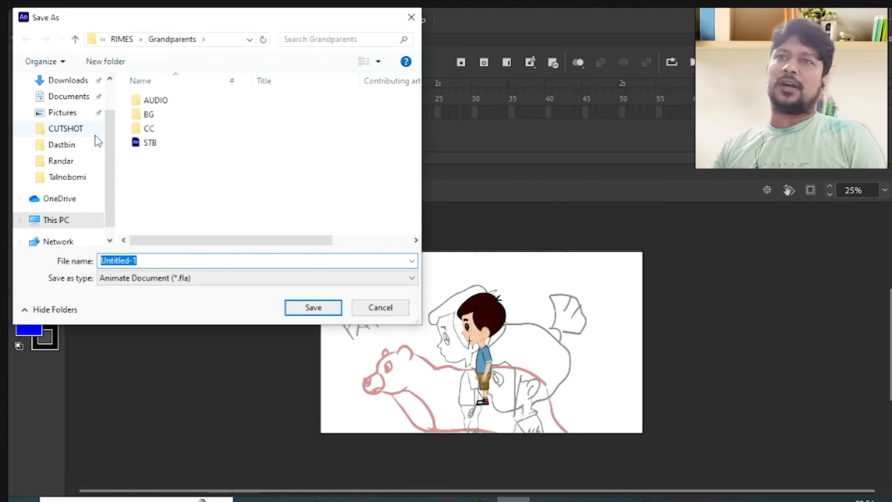
scroll(109, 158, down, 1)
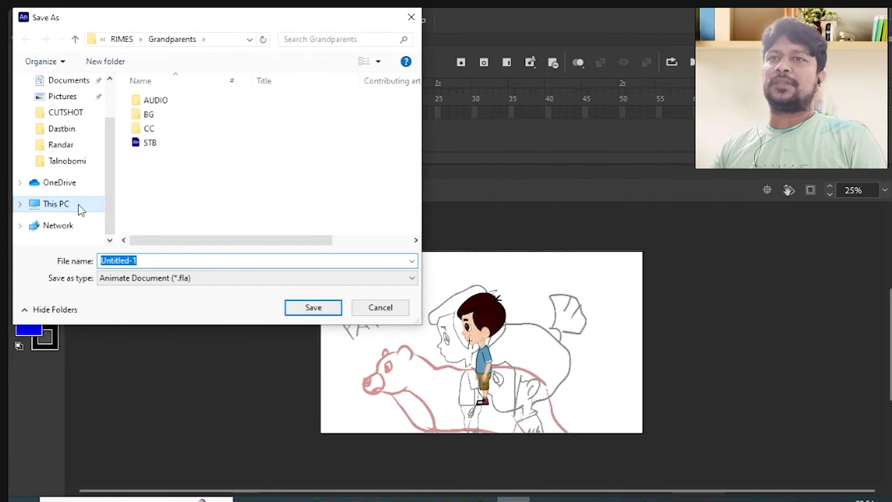
scroll(81, 183, up, 2)
click(64, 106)
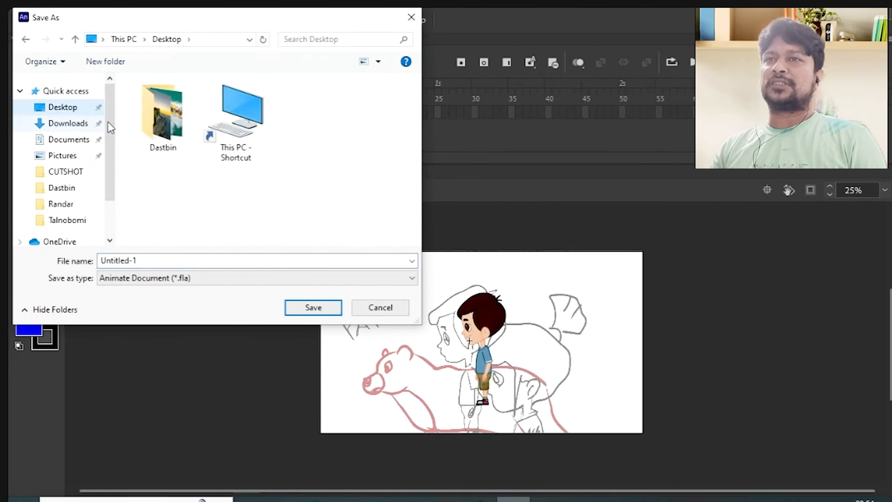
click(157, 260)
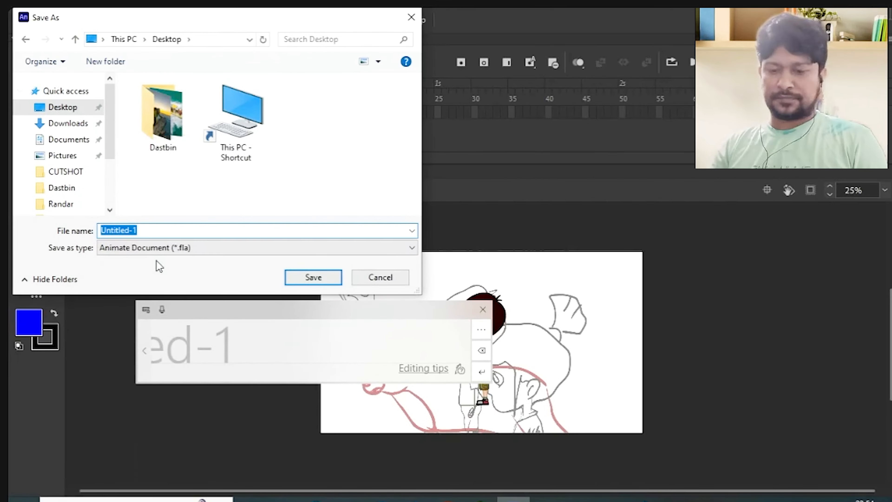
text(te)
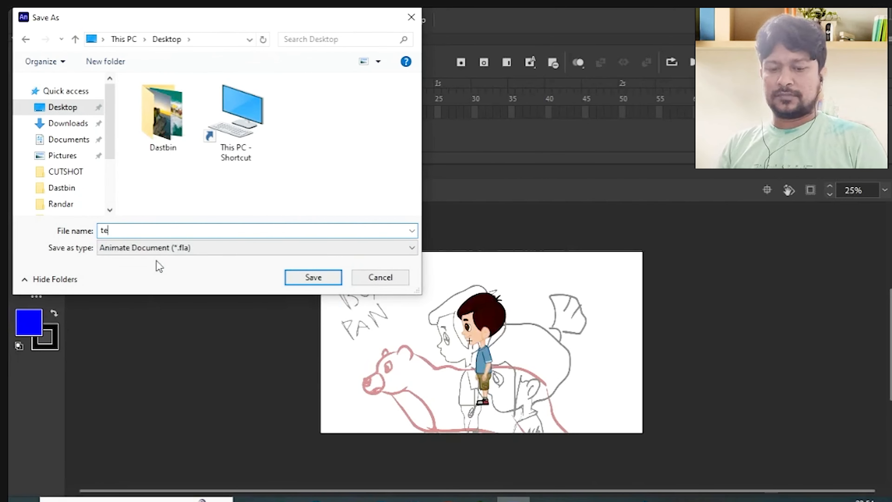
text(st)
key(Return)
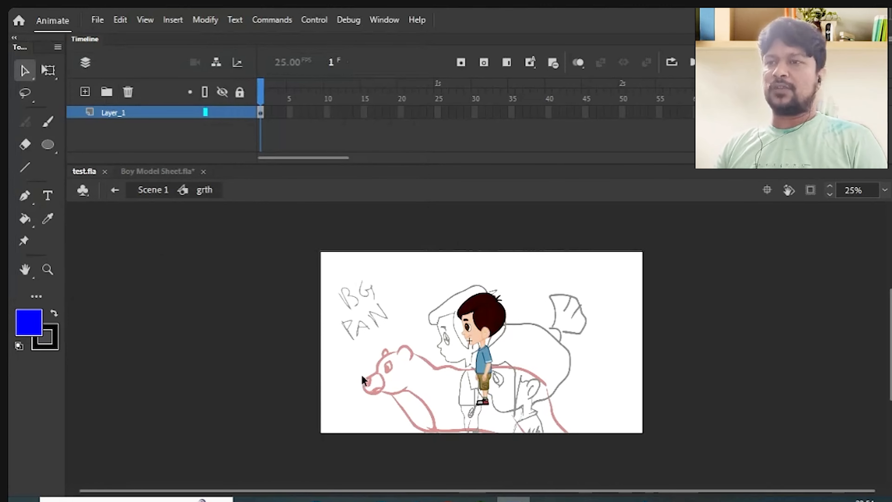
Extend Layer_1 inside the grth symbol to frame 76 and return the playhead to frame 1
click(482, 326)
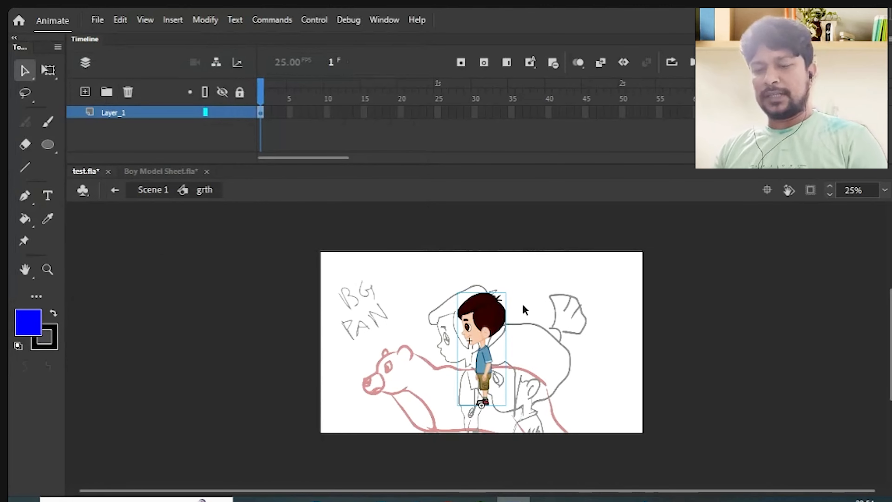
click(814, 112)
key(F5)
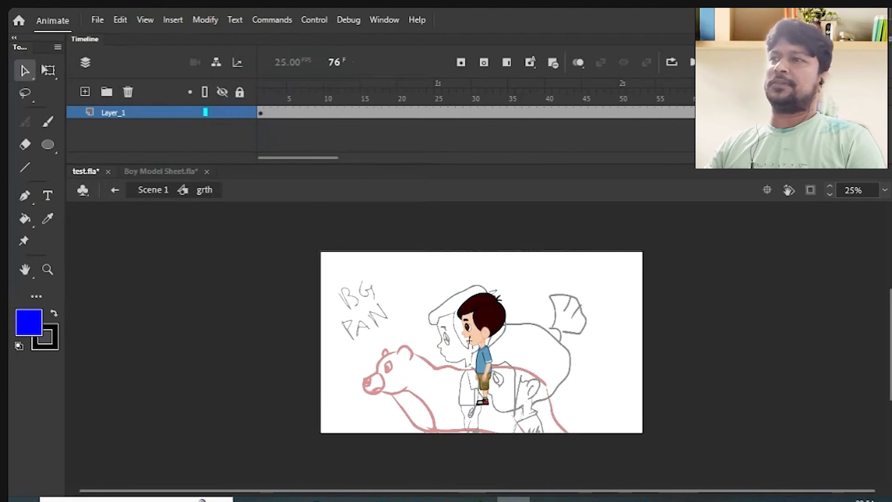
click(660, 113)
click(262, 94)
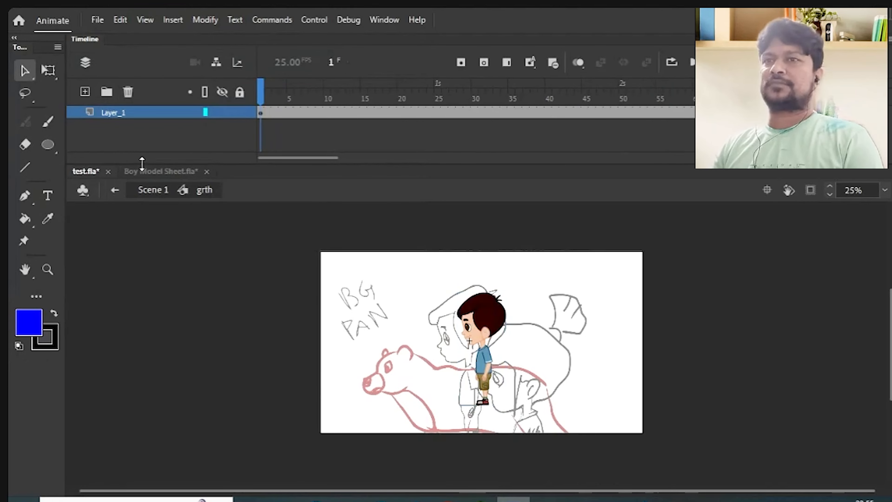
Close the Boy Model Sheet.fla document and return to test.fla
click(142, 171)
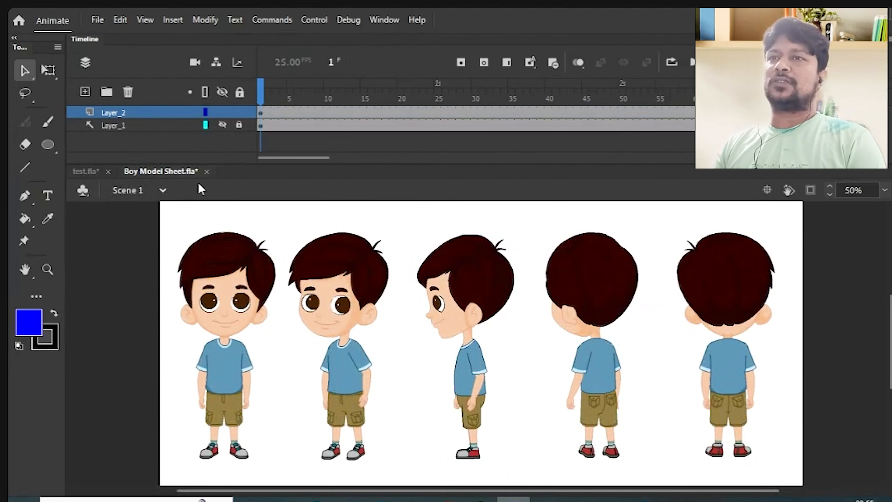
click(206, 171)
click(471, 274)
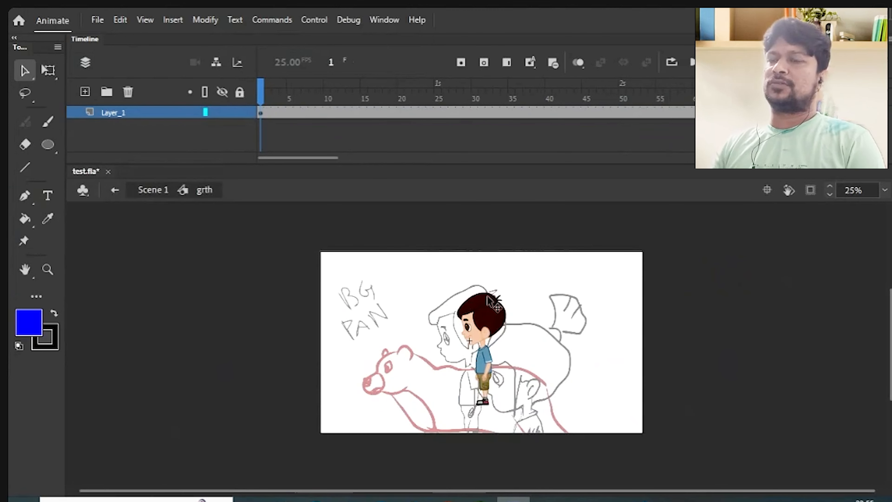
Open the boy's nested symbol Symbol 53efd inside grth and enlarge the timeline area to list all its layers
click(500, 319)
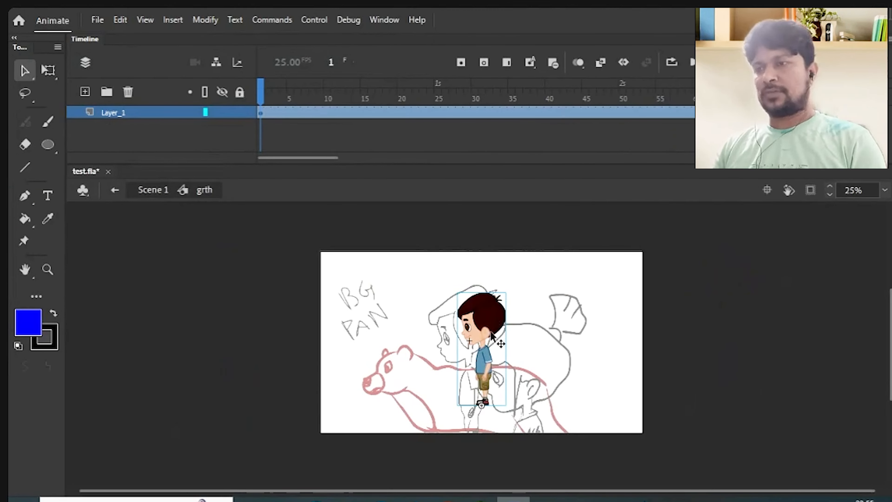
double_click(499, 325)
drag(529, 286, 438, 422)
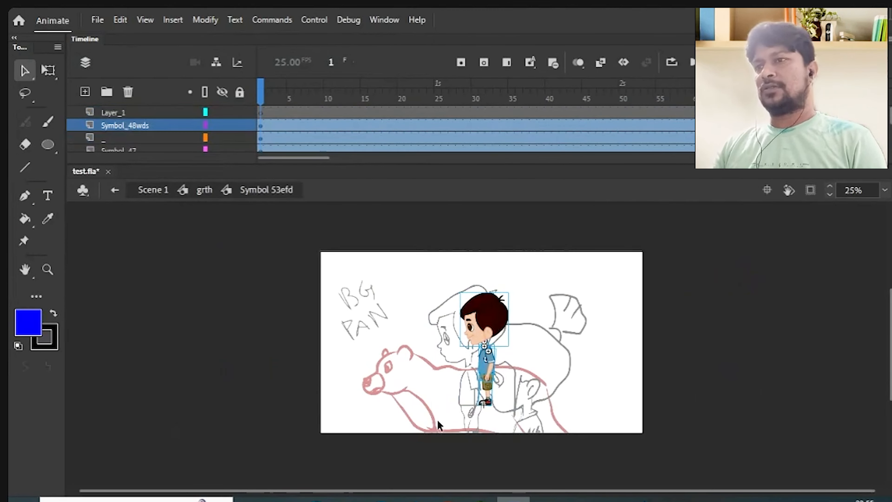
click(442, 400)
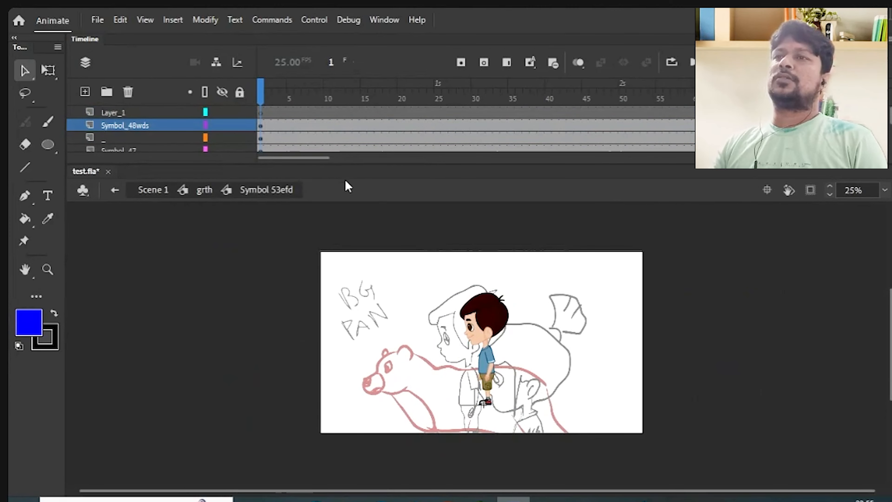
drag(340, 188, 351, 260)
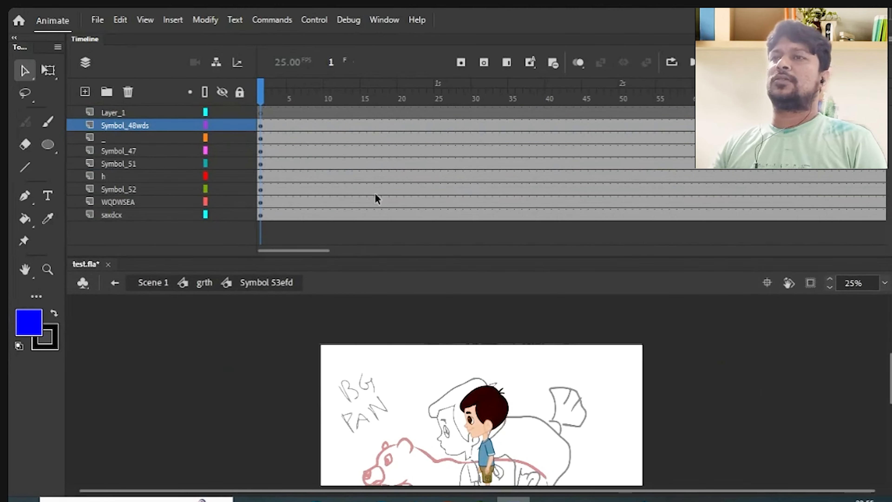
Remove the surplus frames from all layers of Symbol 53efd so that they end at frame 25
drag(506, 113, 687, 219)
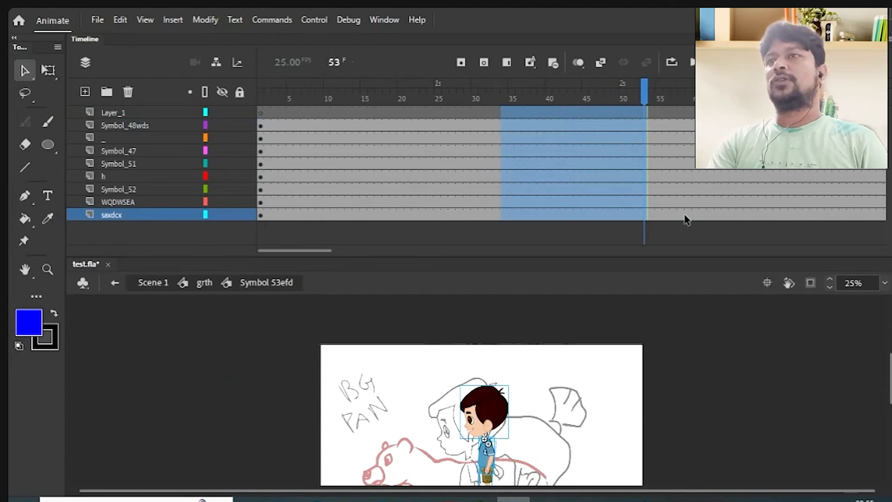
key(shift+F5)
click(508, 251)
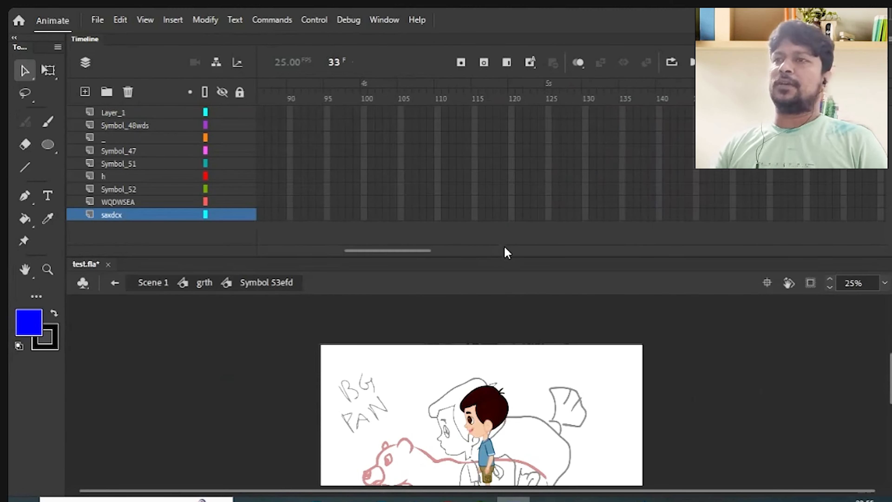
drag(414, 252, 322, 281)
click(499, 233)
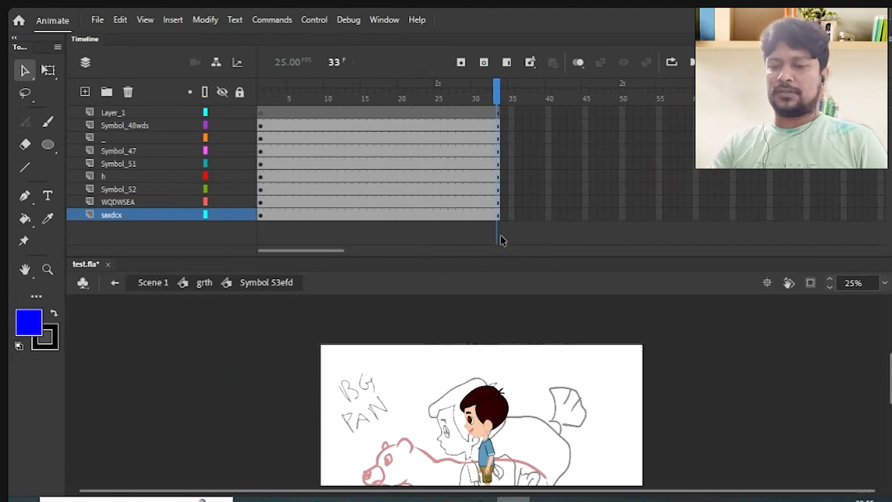
key(shift+F5)
key(shift+F5)
key(shift+F5)
key(shift+F5)
key(shift+F5)
key(shift+F5)
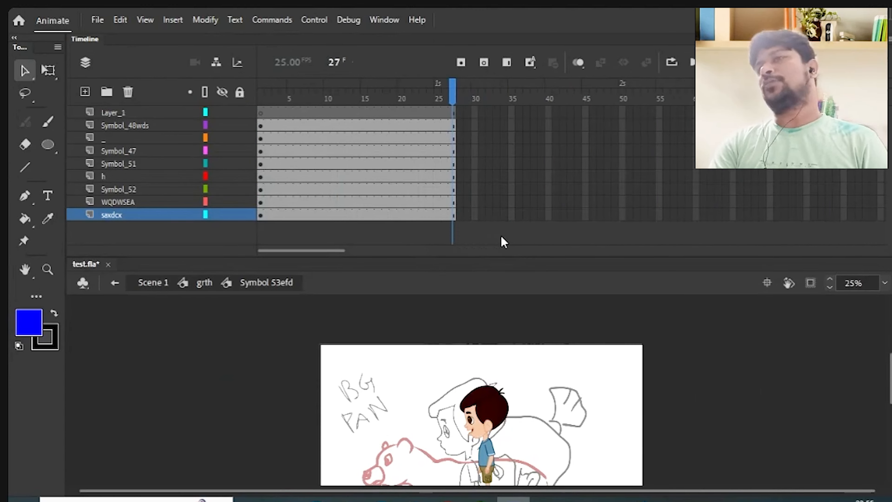
key(shift+F5)
key(shift+F5)
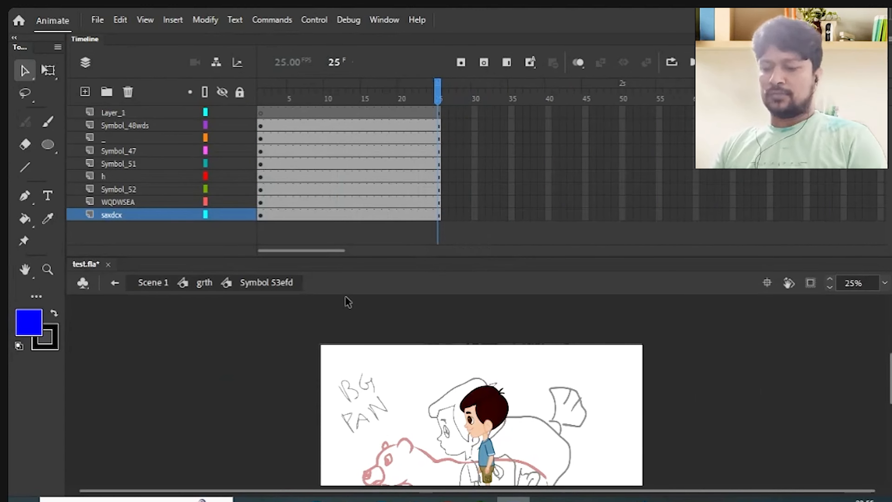
Delete the empty Layer_1 from Symbol 53efd and return to Scene 1
click(101, 113)
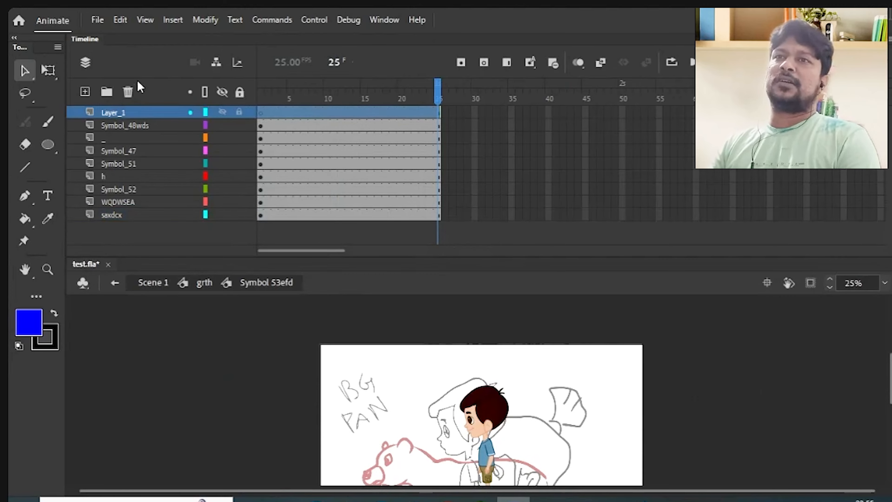
click(127, 92)
double_click(154, 282)
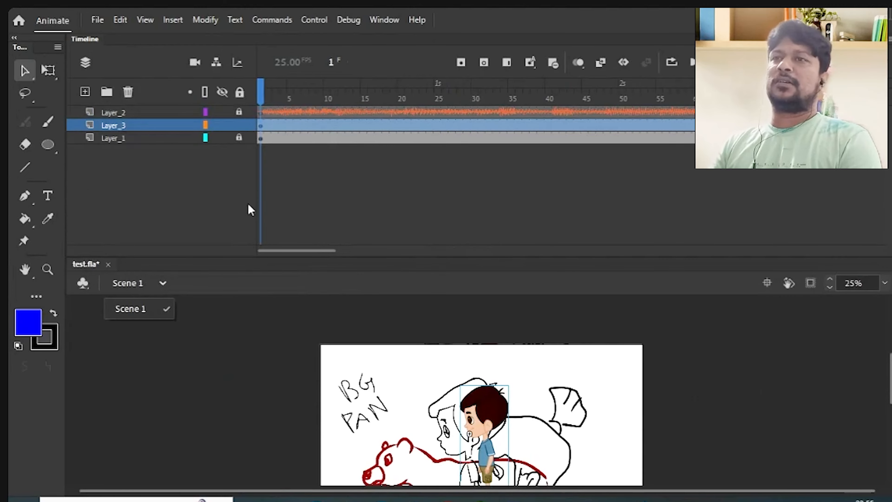
Hide the boy's Layer_3 and examine the framing of the boy and bear in the storyboard sketch
click(249, 206)
click(222, 125)
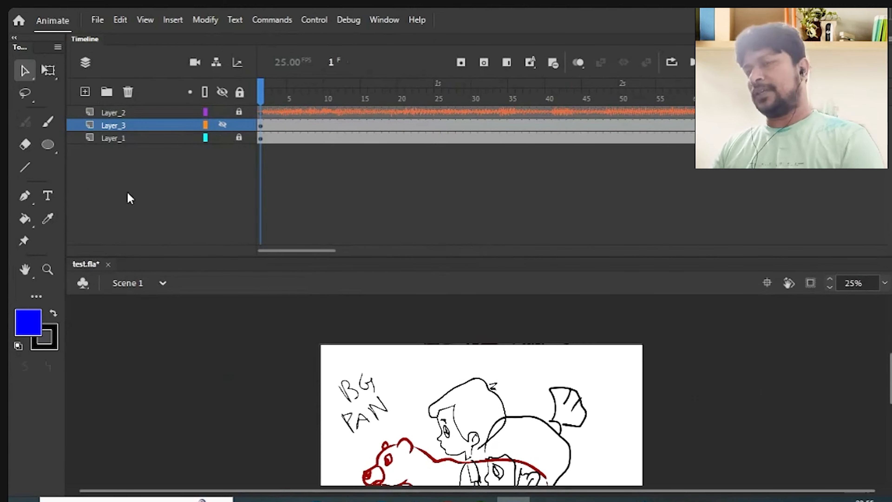
drag(438, 256, 433, 187)
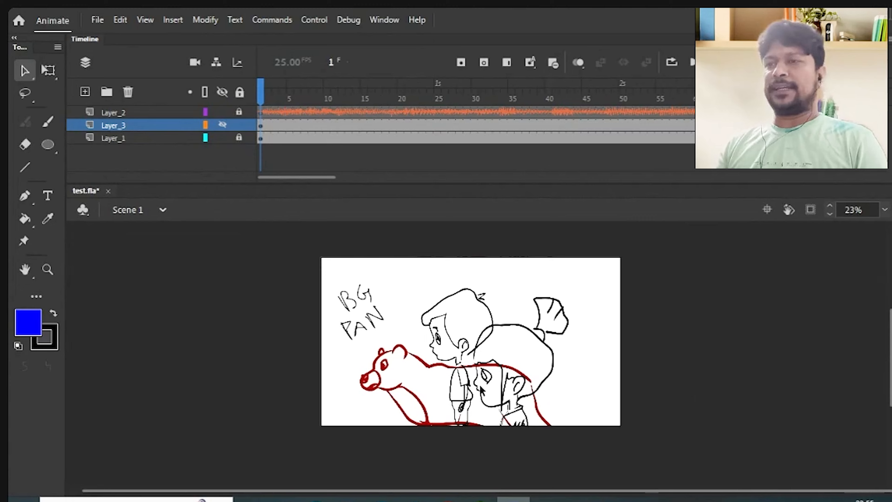
drag(470, 360, 355, 434)
drag(316, 302, 527, 437)
drag(519, 274, 367, 426)
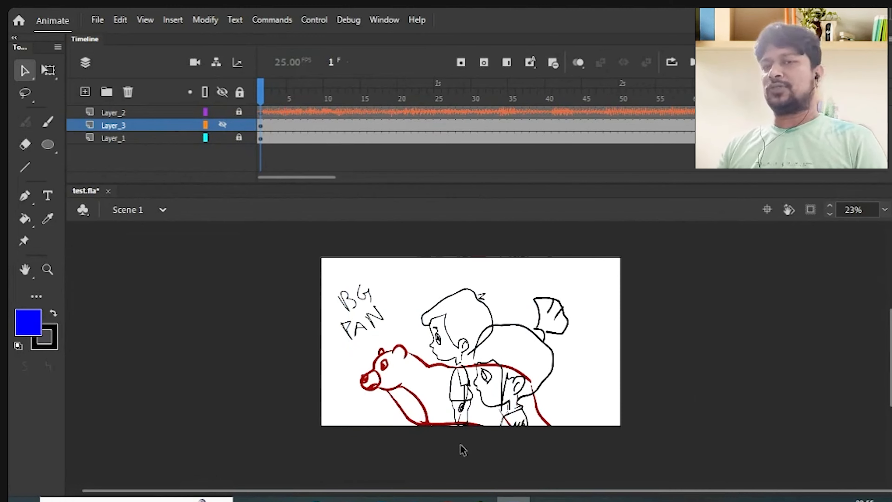
drag(521, 262, 403, 435)
drag(346, 431, 562, 249)
drag(321, 283, 440, 366)
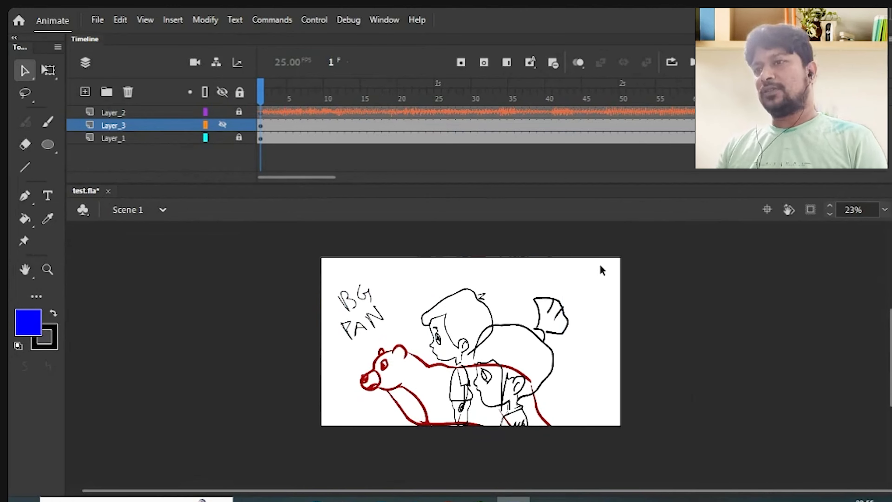
drag(619, 266, 425, 443)
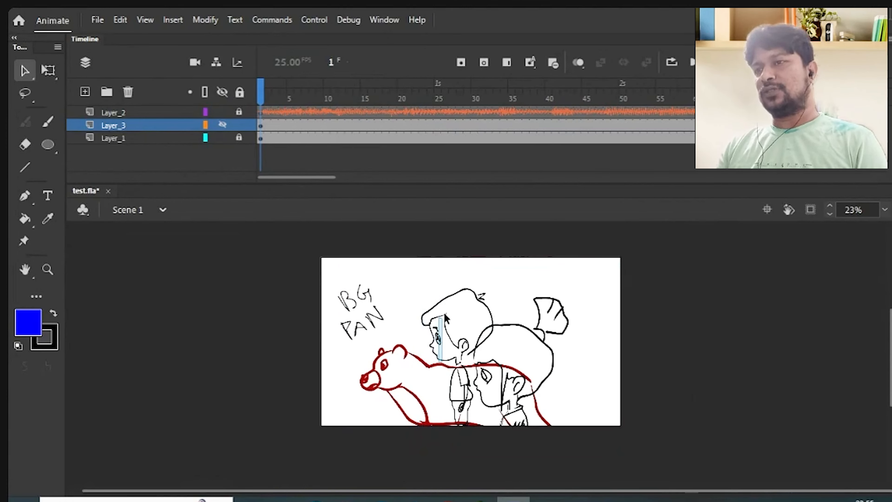
mouse_move(445, 329)
mouse_down()
mouse_move(452, 344)
mouse_move(453, 330)
mouse_up()
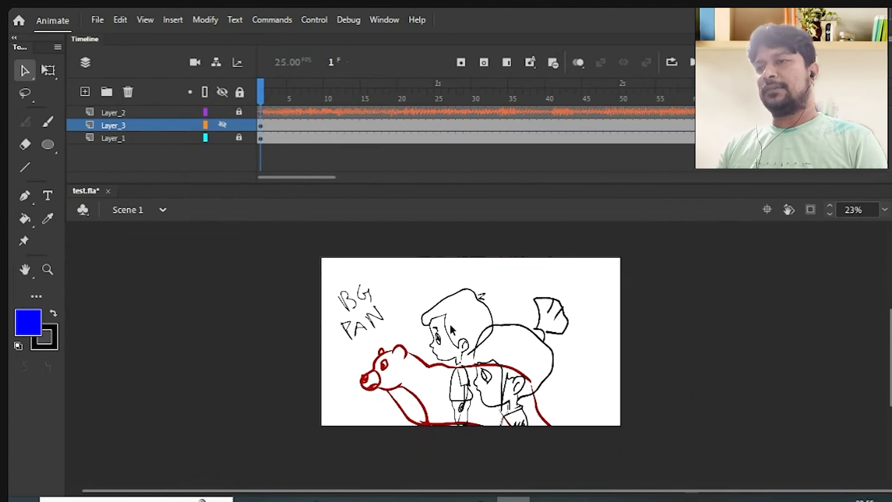
Show Layer_3 again and open Symbol 53efd inside the grth symbol for editing
click(221, 123)
click(221, 123)
click(221, 123)
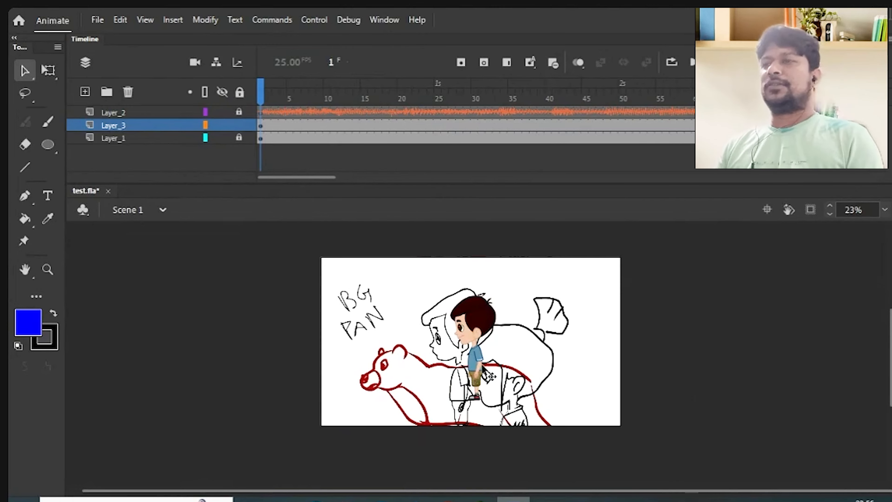
double_click(485, 368)
double_click(483, 367)
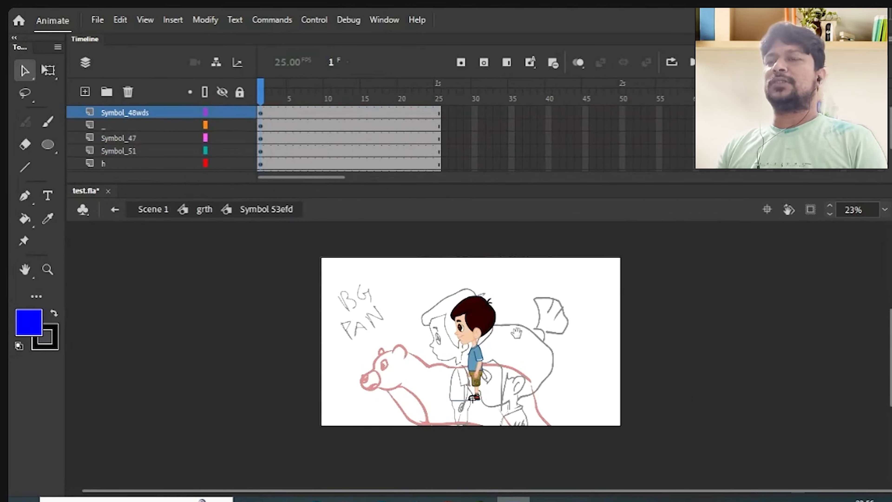
scroll(456, 323, up, 3)
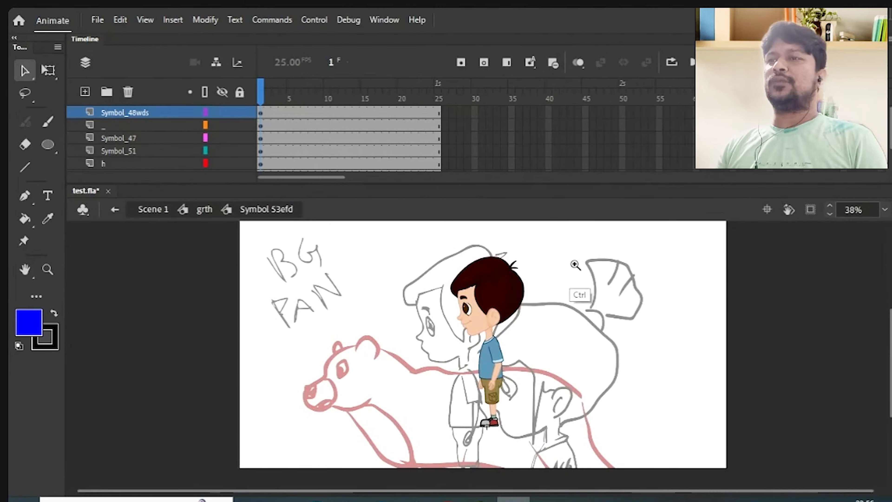
scroll(492, 344, up, 2)
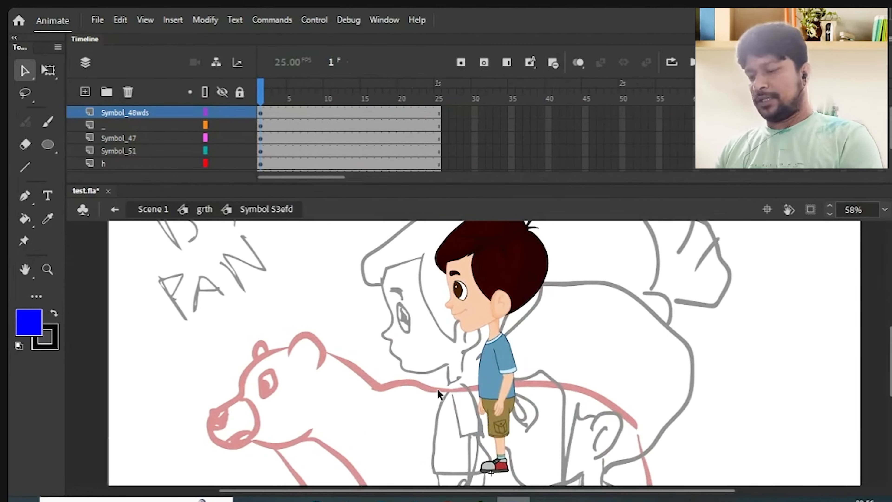
drag(448, 418, 432, 409)
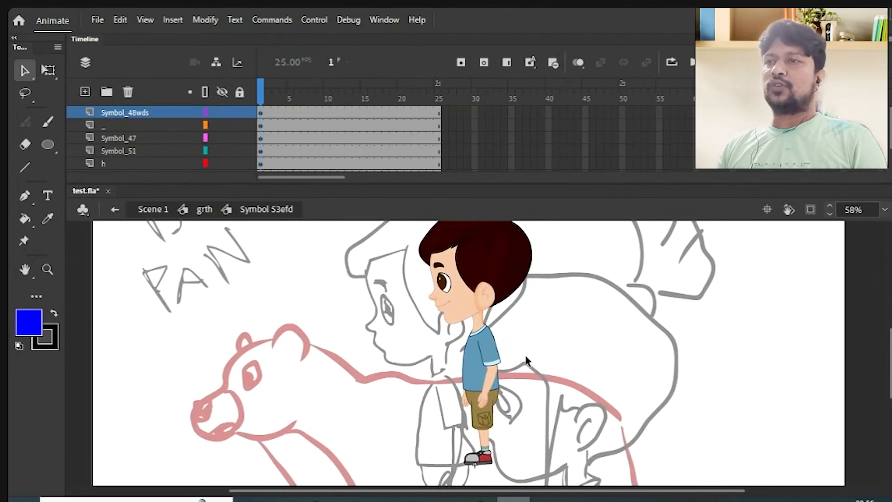
drag(573, 268, 413, 443)
click(425, 437)
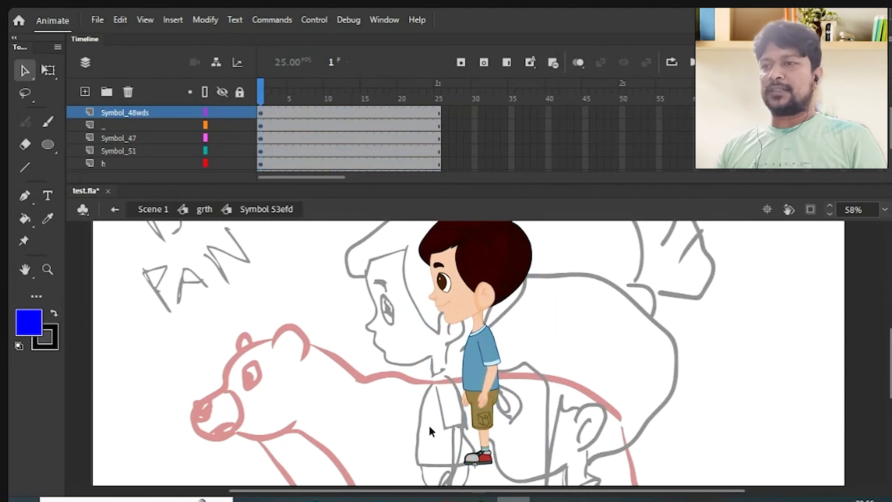
drag(551, 276, 404, 460)
click(422, 432)
drag(558, 277, 537, 272)
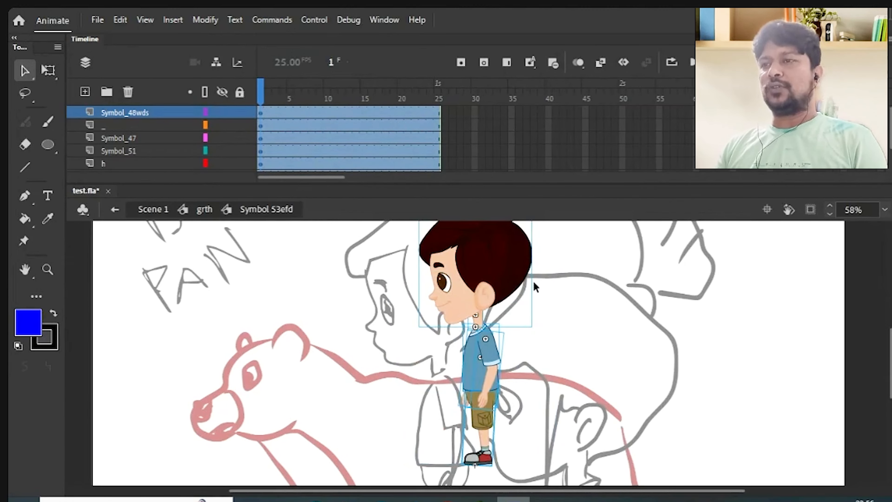
click(544, 347)
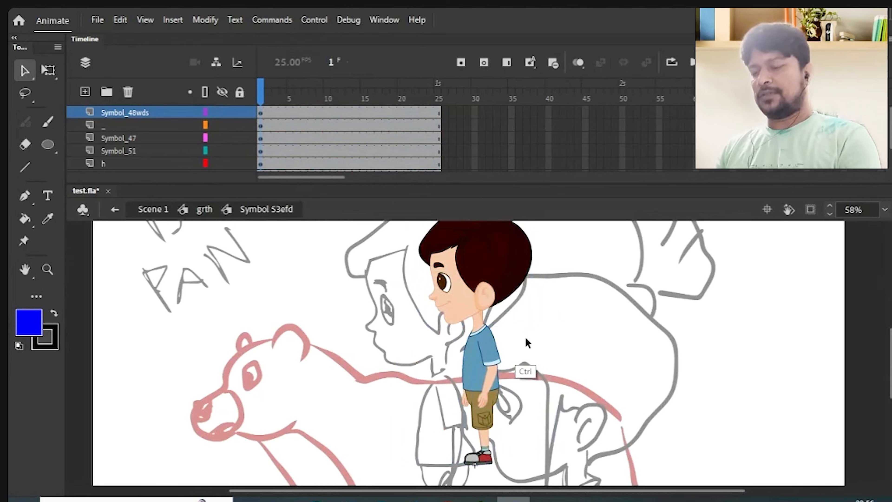
Break apart the boy's front arm symbol and distribute its parts to separate layers
click(499, 360)
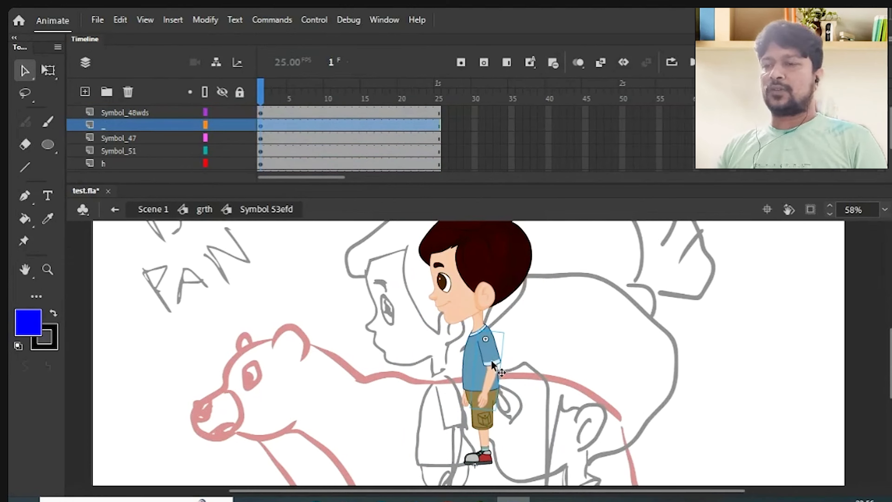
key(ctrl+b)
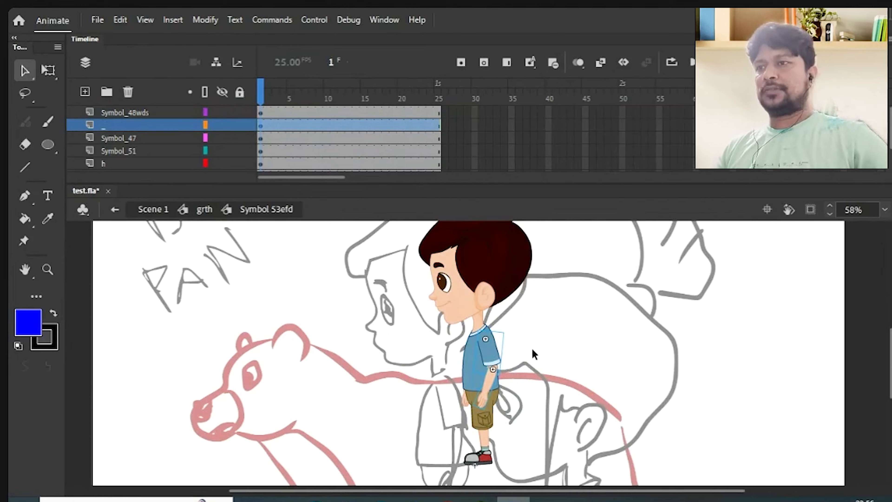
key(ctrl+shift+d)
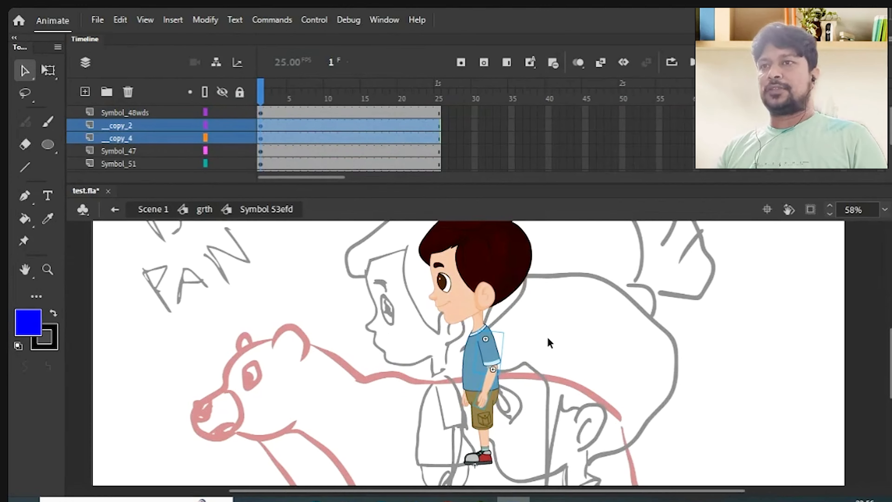
click(583, 330)
Nudge the boy's front leg slightly to the right, apart from the back leg
drag(534, 346, 527, 329)
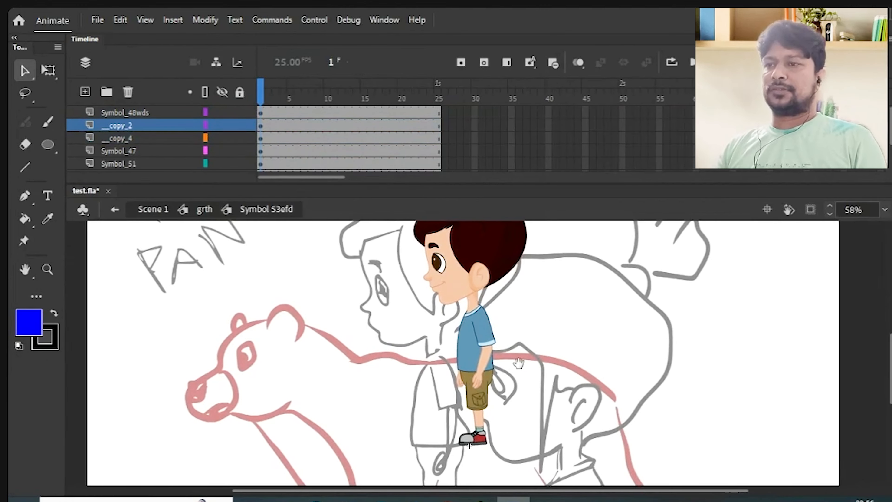
drag(474, 438, 536, 437)
key(ctrl+z)
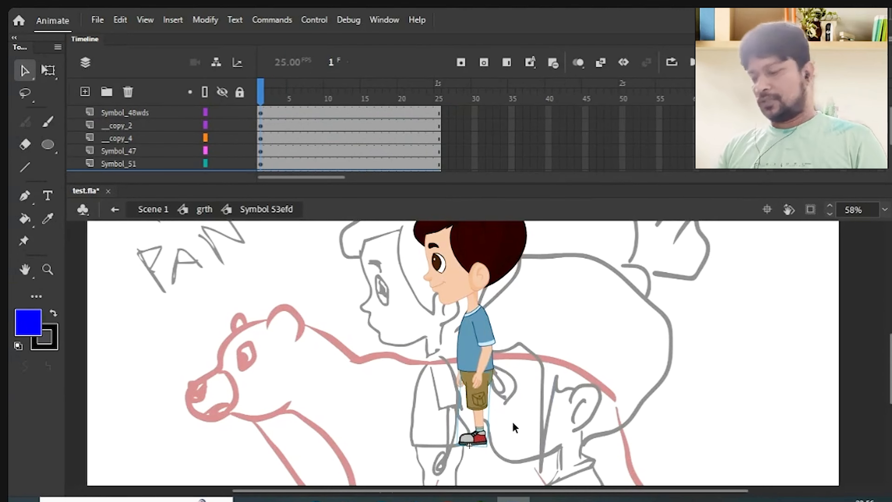
key(shift+Right)
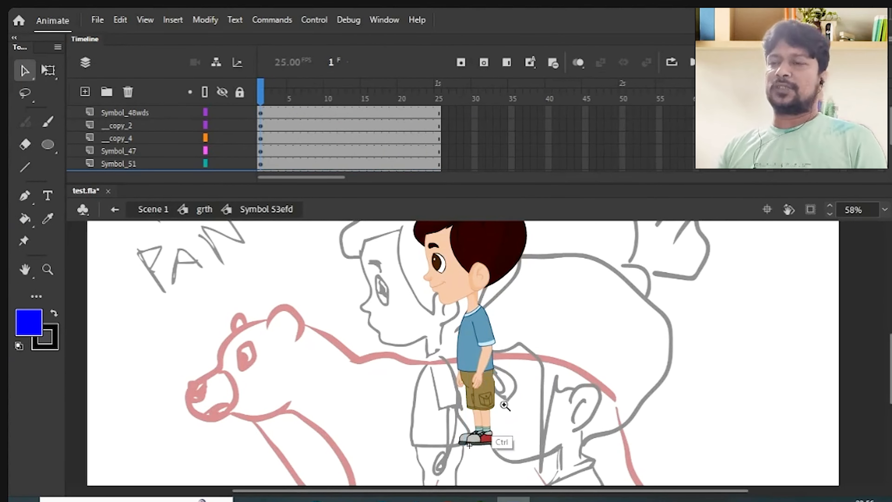
Open the front leg symbol h copy 2, its thigh symbol a copy 2, and the round group nested inside
scroll(478, 439, up, 5)
drag(387, 377, 403, 399)
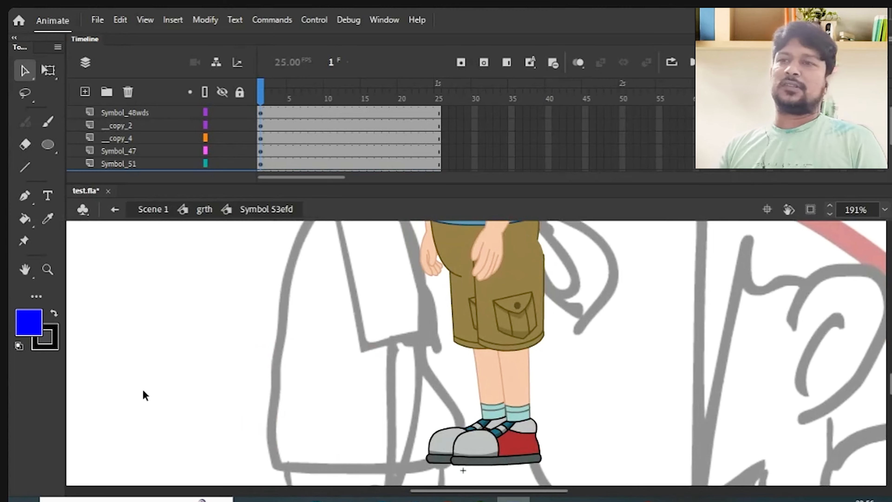
double_click(522, 276)
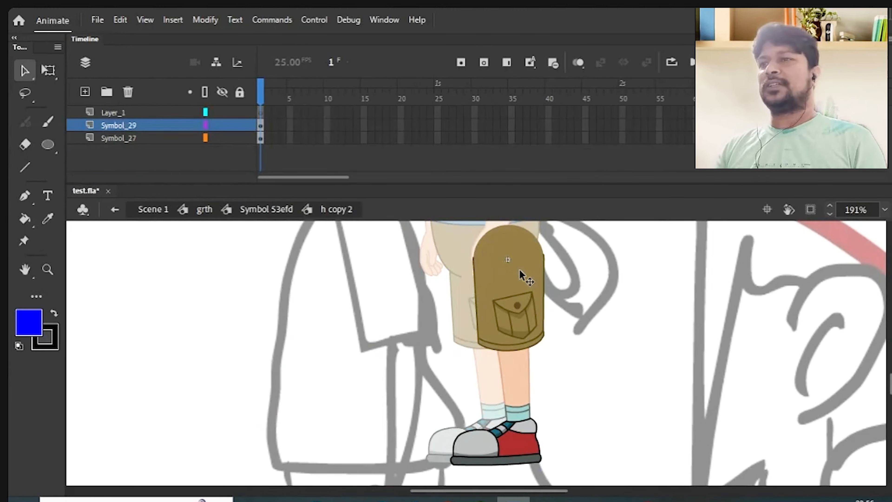
click(522, 274)
drag(558, 256, 553, 275)
double_click(513, 283)
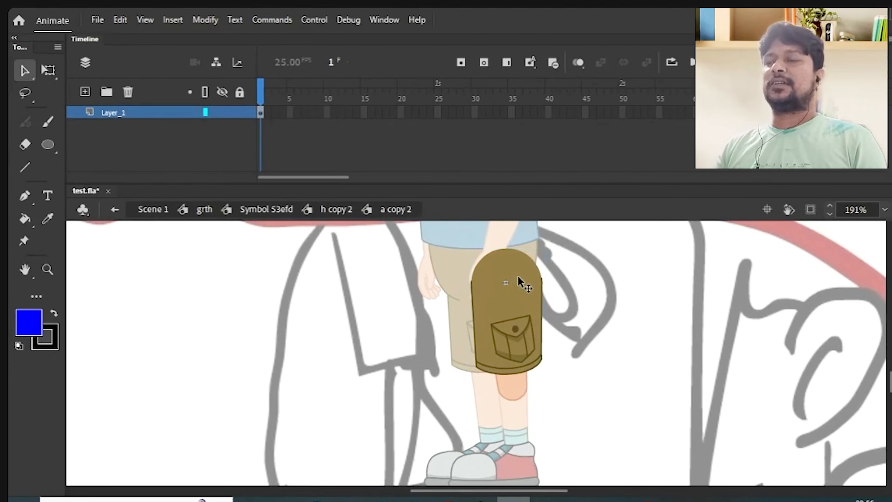
double_click(519, 284)
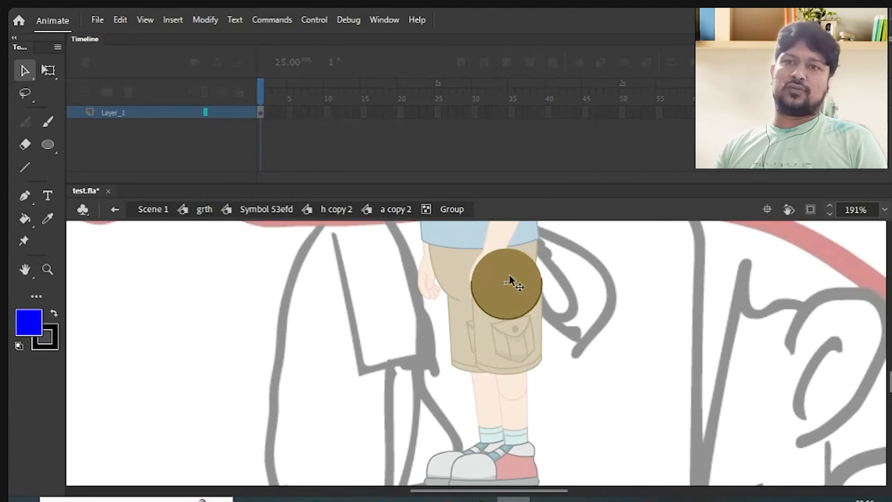
Recolour the round shape in the boy's front thigh with the dark brown fill 4B3D1F
click(26, 326)
click(497, 299)
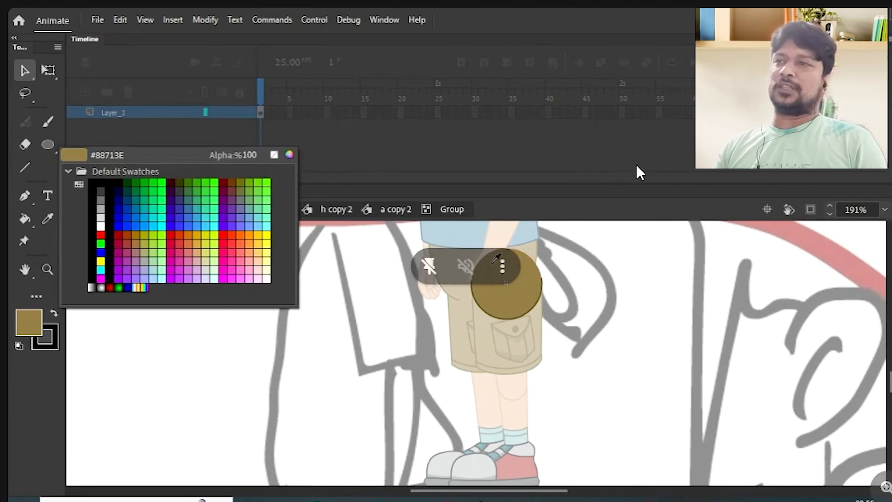
click(41, 329)
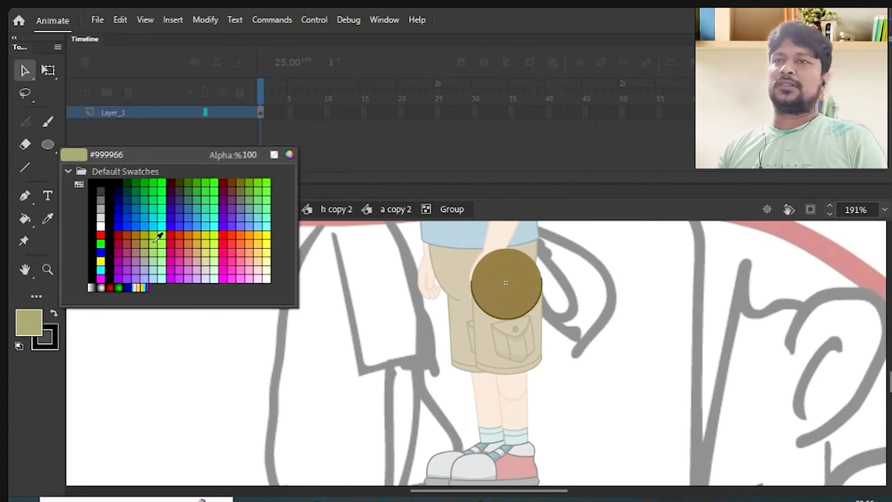
click(292, 154)
click(542, 255)
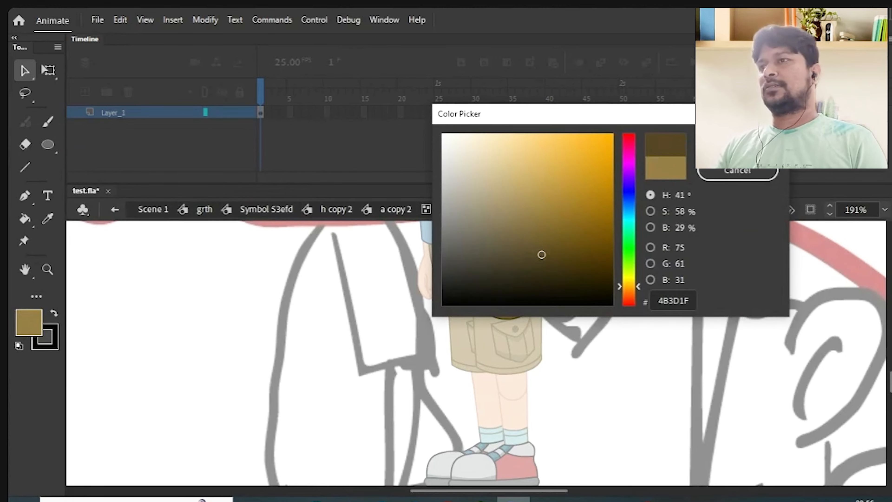
key(Return)
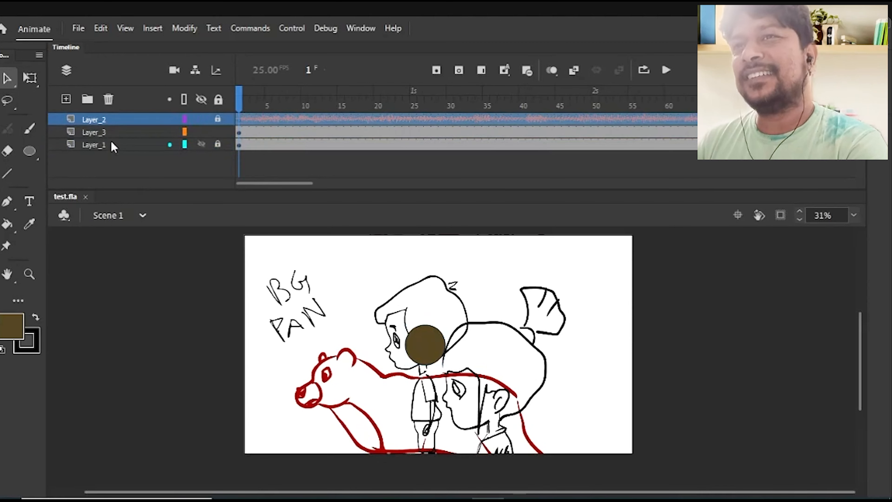
Examine which contents of Scene 1 sit on Layer_1, Layer_2 and Layer_3
click(109, 121)
click(112, 145)
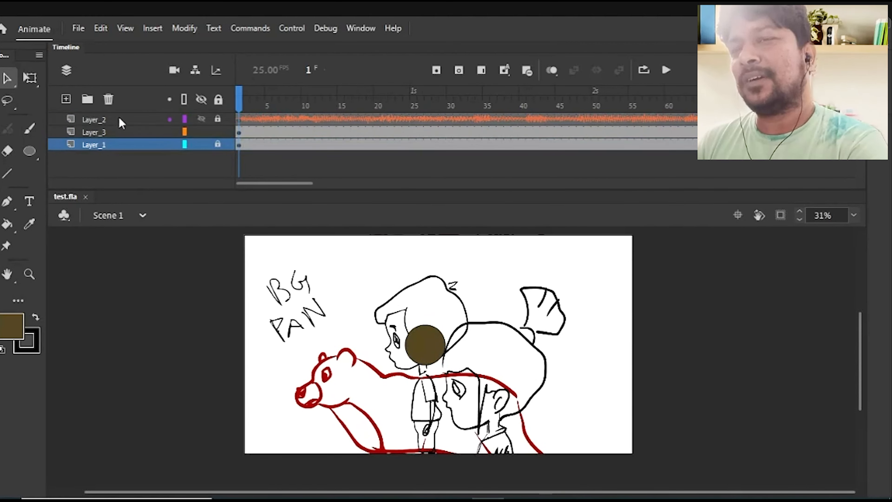
click(119, 122)
click(120, 133)
click(119, 144)
click(120, 133)
click(119, 121)
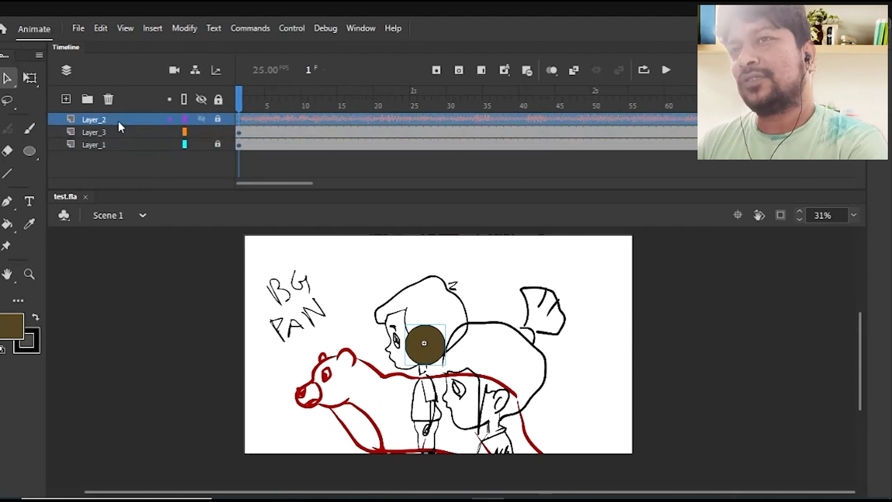
click(119, 145)
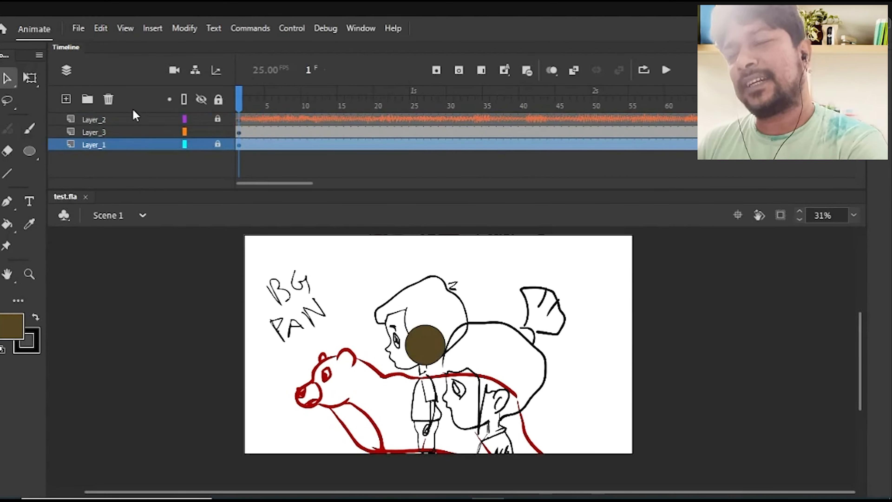
drag(512, 276, 373, 393)
mouse_move(372, 436)
mouse_down()
mouse_move(475, 318)
mouse_move(374, 438)
mouse_up()
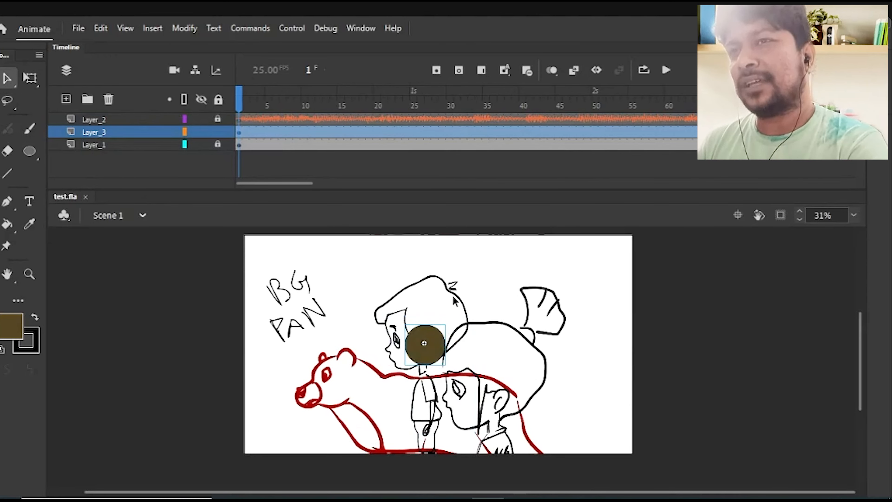
click(480, 279)
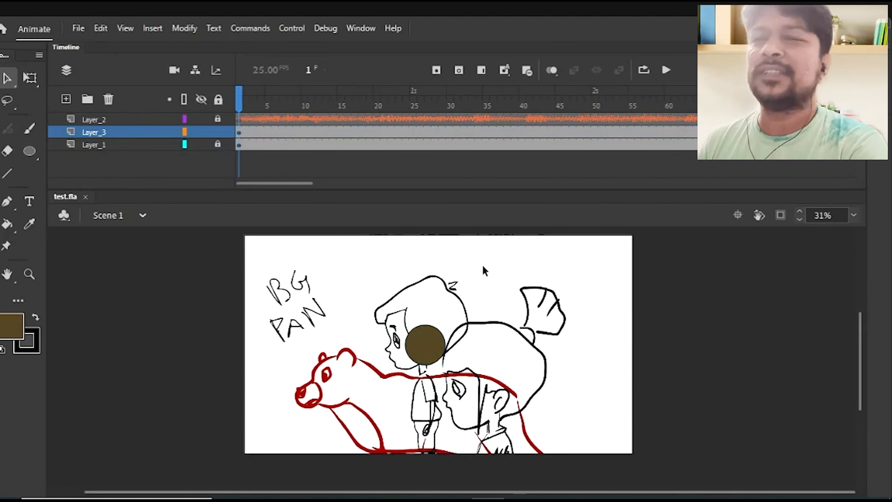
click(120, 145)
click(118, 134)
click(118, 121)
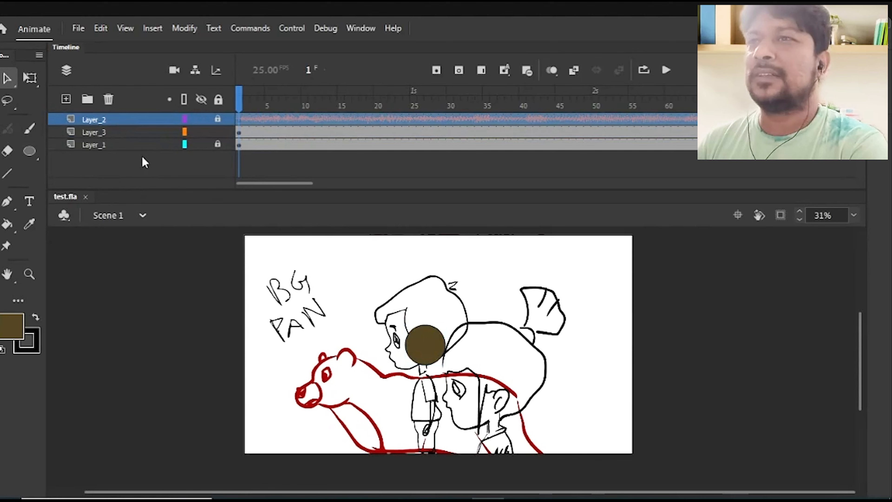
Play Scene 1's timeline through to its end and return to the first frame
click(274, 169)
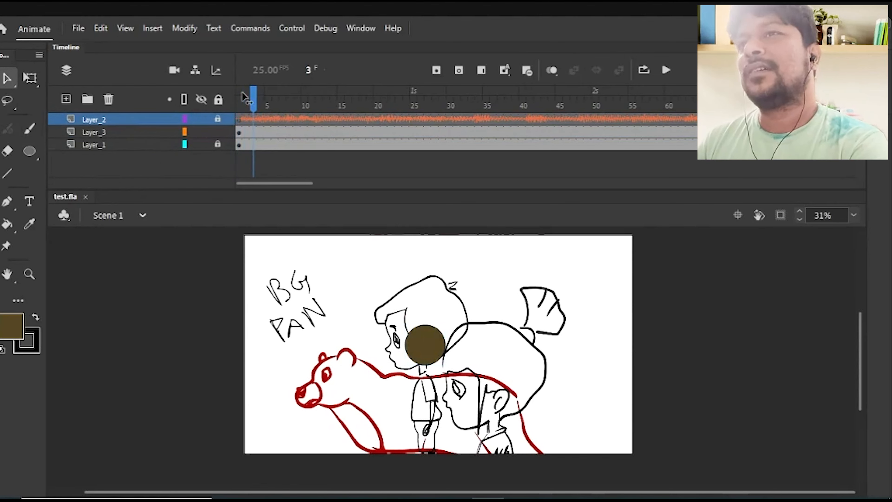
click(144, 133)
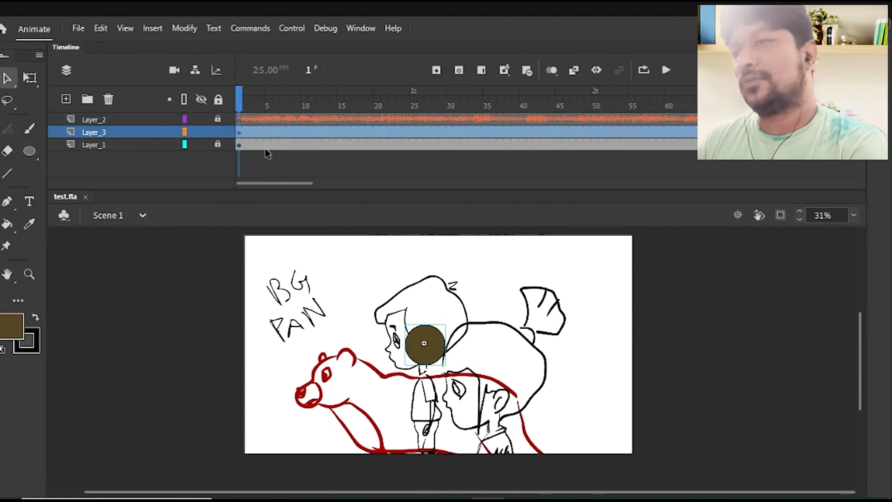
click(251, 161)
key(Return)
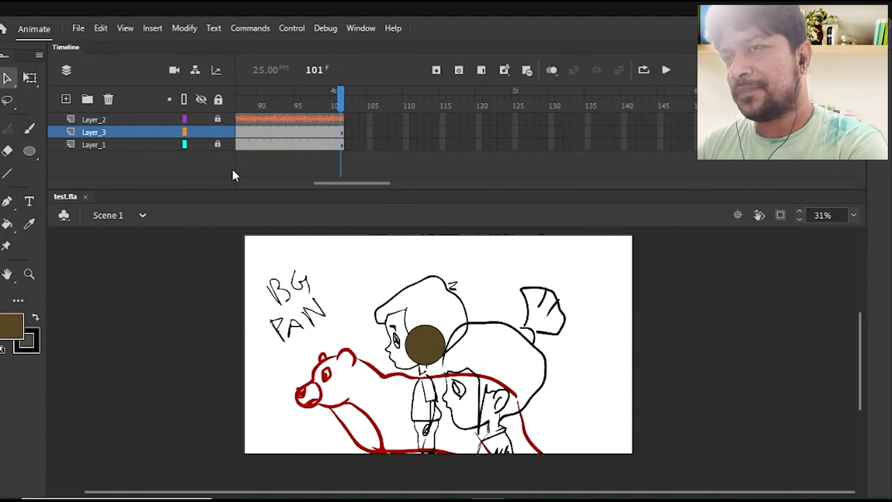
key(Return)
key(Return)
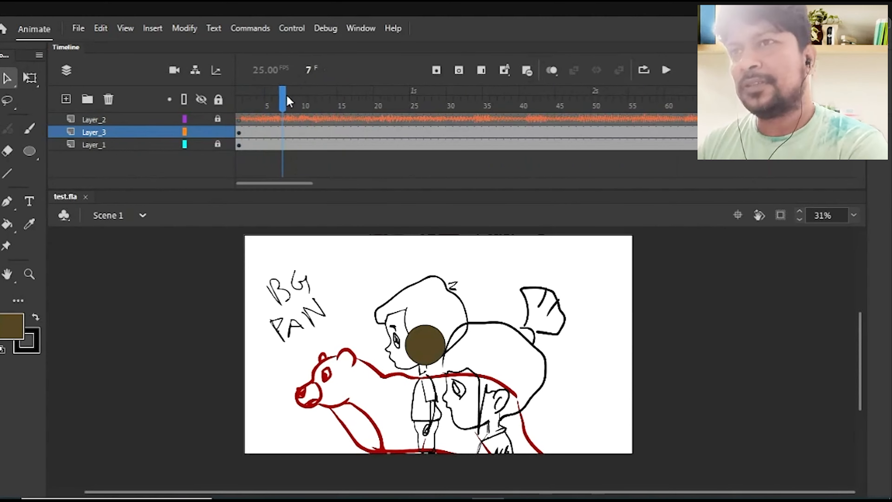
drag(286, 97, 233, 120)
click(426, 348)
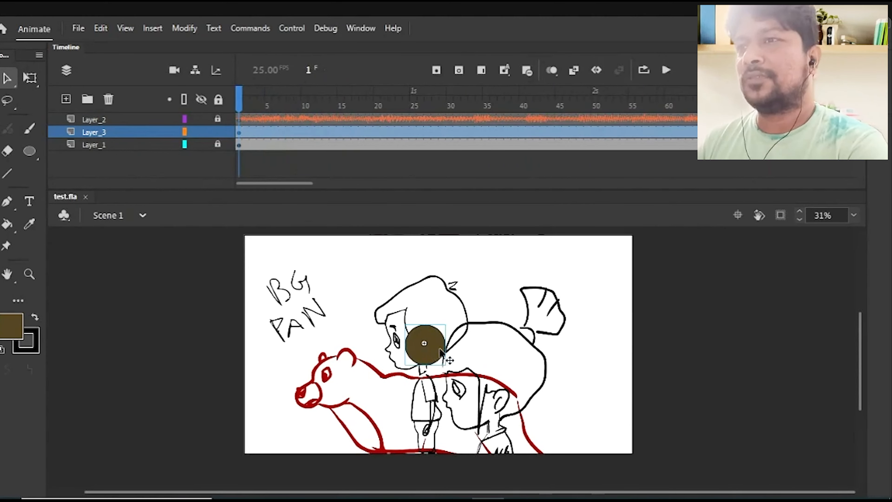
click(466, 306)
drag(469, 311, 464, 315)
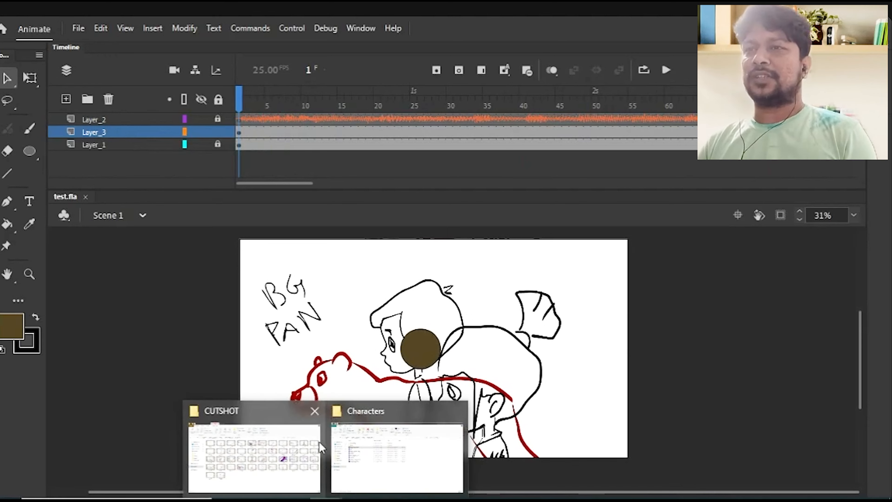
Open Boy Model Sheet from the Characters folder and copy the side-view boy
click(382, 447)
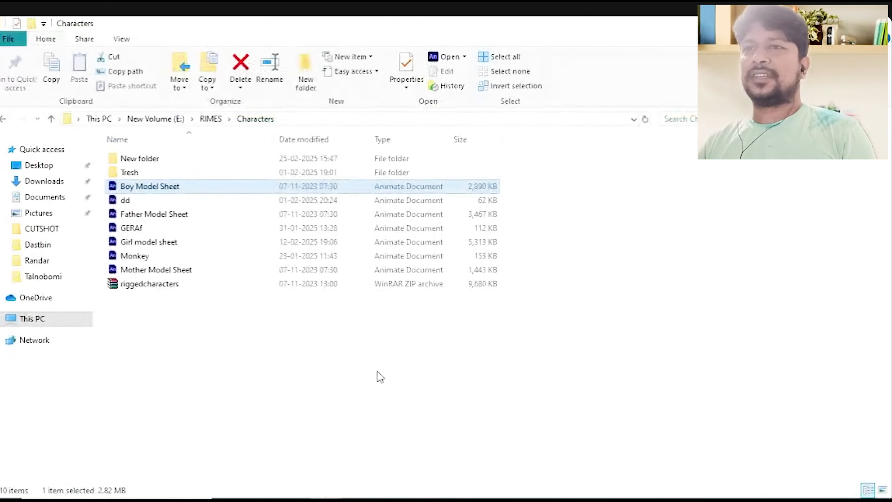
click(144, 190)
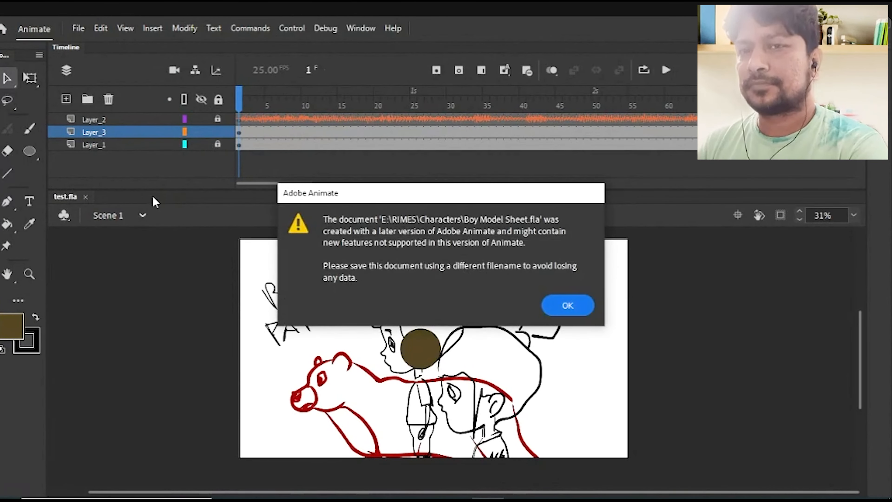
click(581, 309)
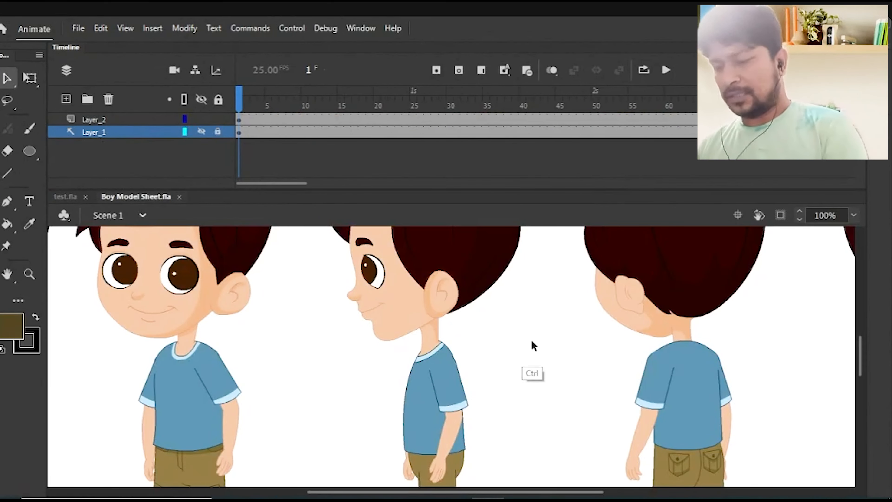
key(ctrl+minus)
key(ctrl+minus)
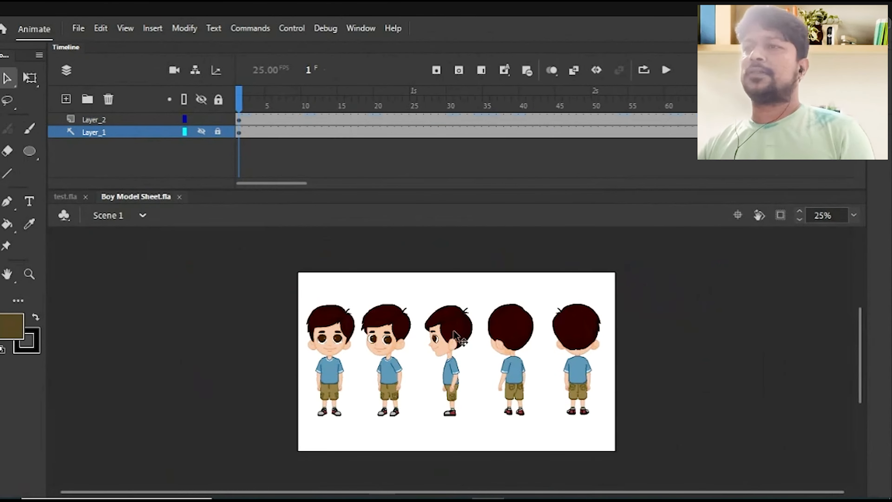
click(454, 331)
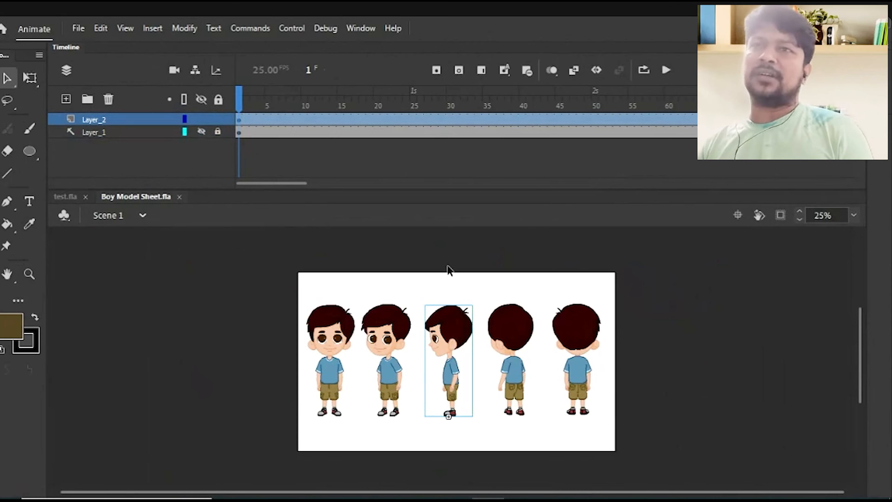
Return to test.fla, open the grth symbol on Layer_3 and delete the brown circle inside it
click(67, 197)
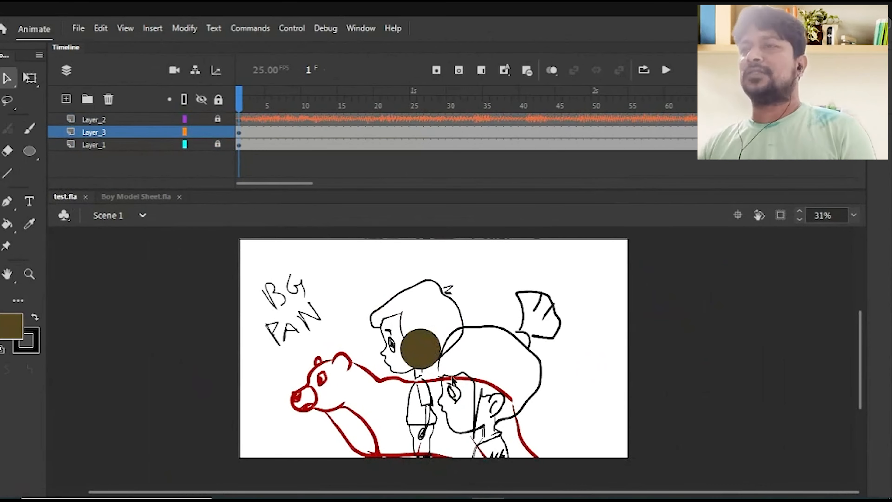
double_click(420, 348)
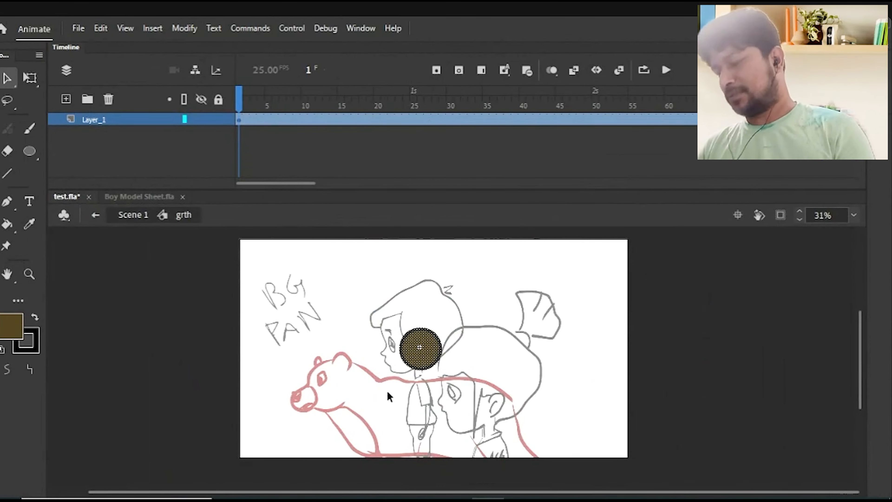
key(Delete)
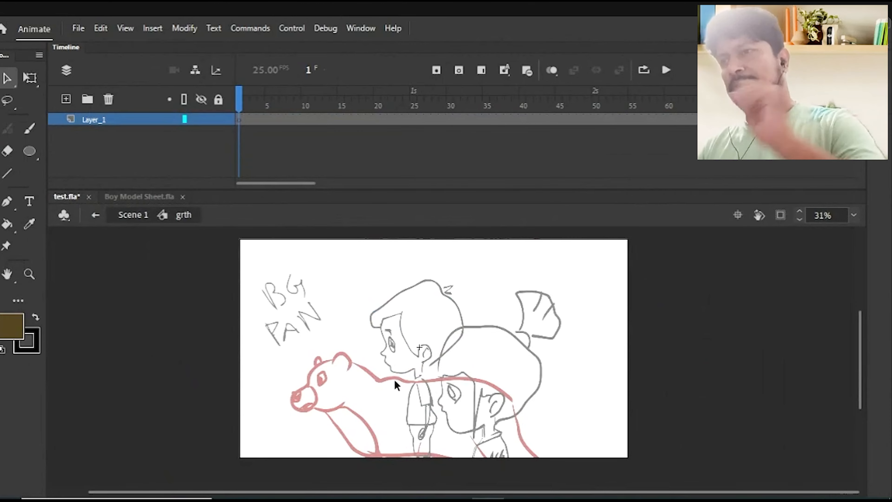
key(ctrl+v)
click(408, 277)
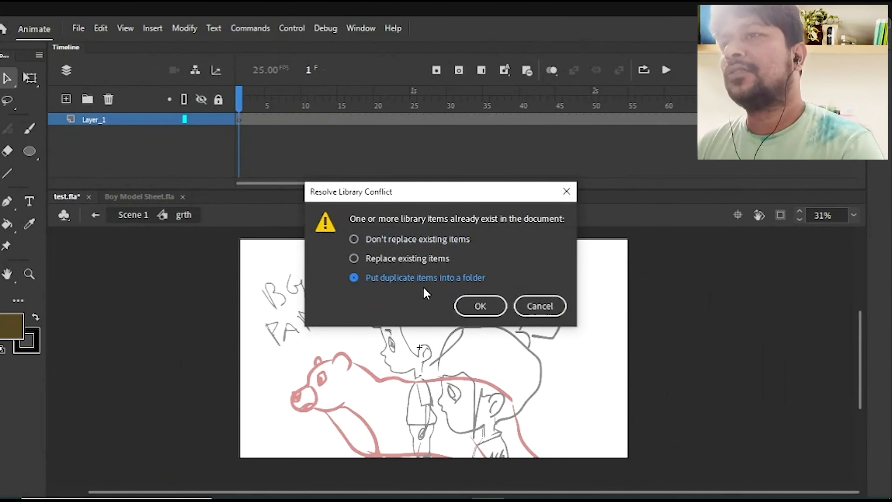
click(540, 306)
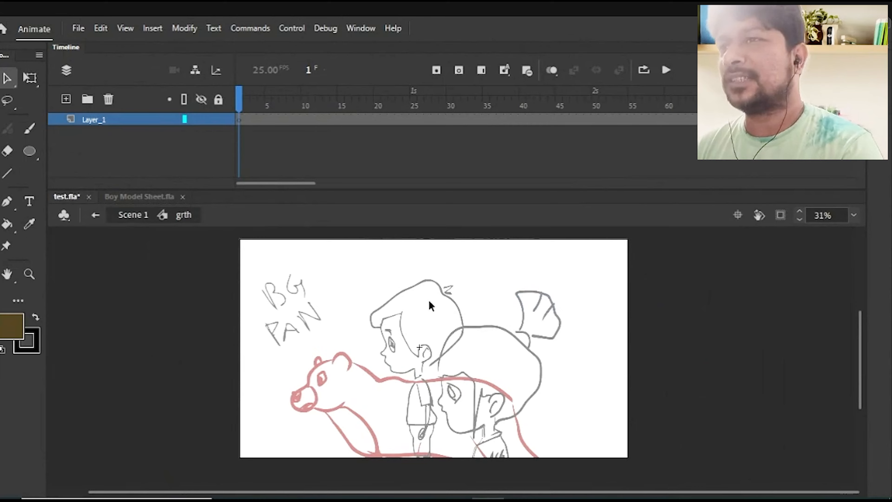
key(ctrl+l)
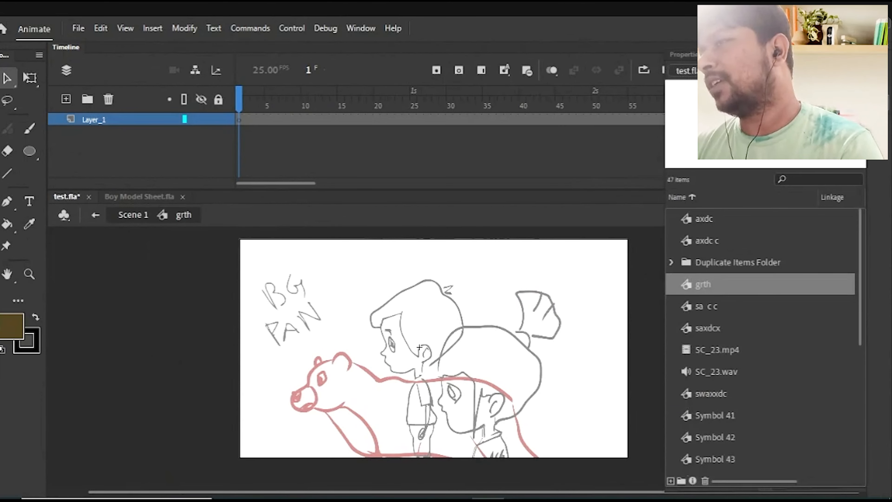
drag(860, 233, 864, 172)
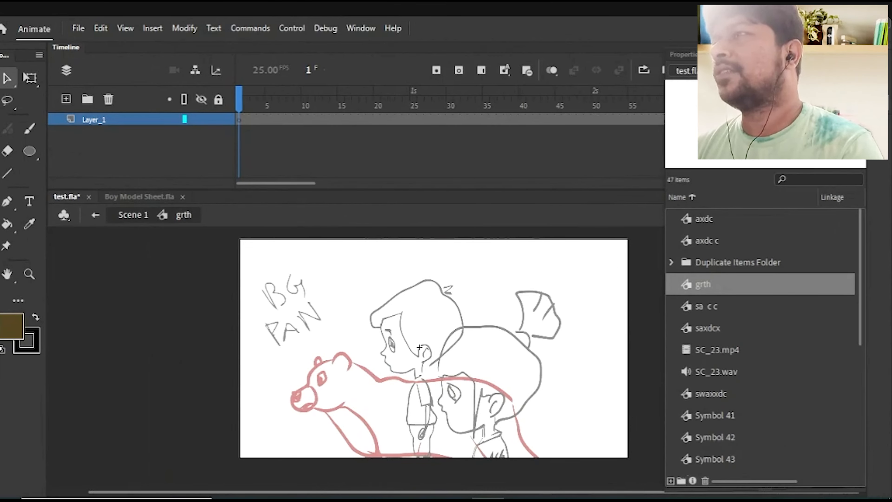
click(879, 102)
Paste the side-view boy into the grth symbol, replacing the existing library items
key(ctrl+v)
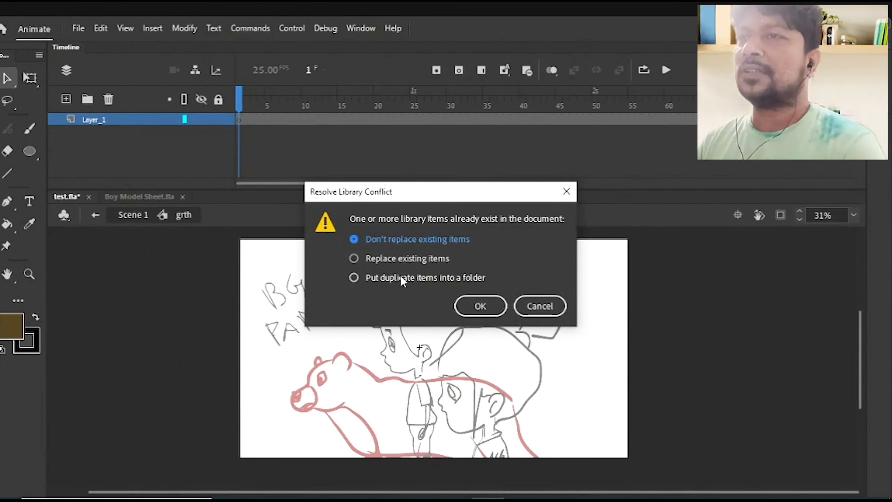
click(394, 259)
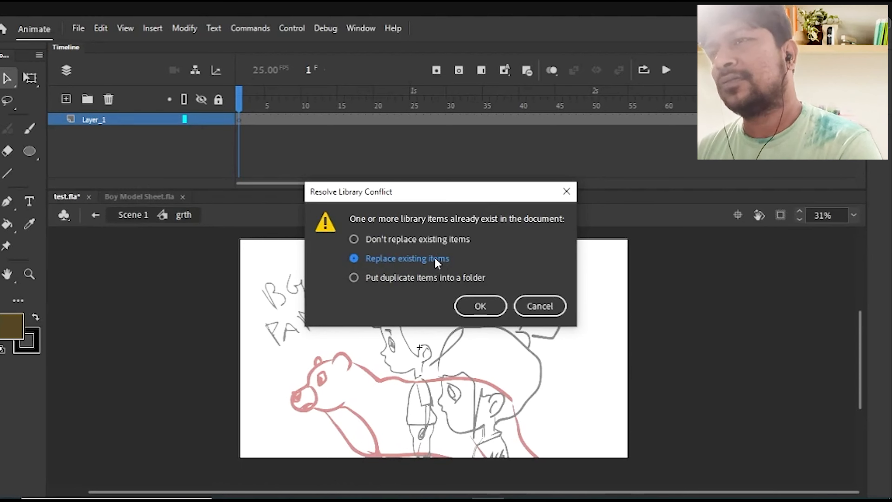
click(480, 306)
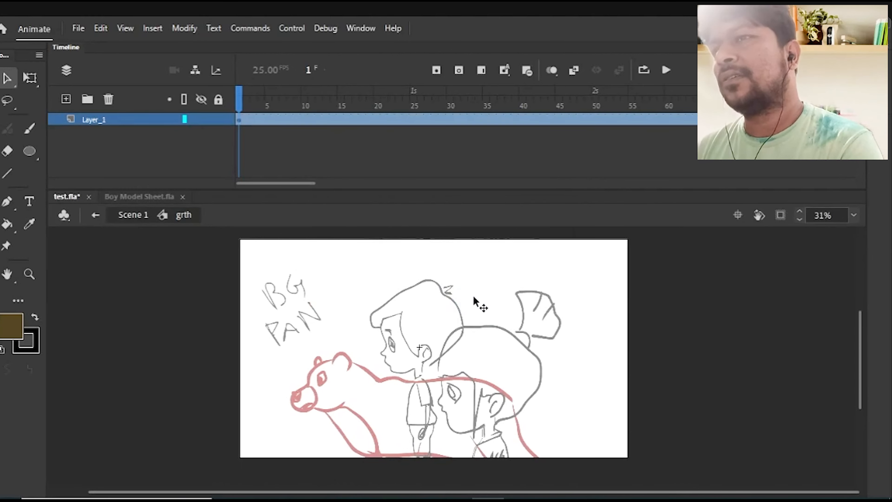
click(384, 348)
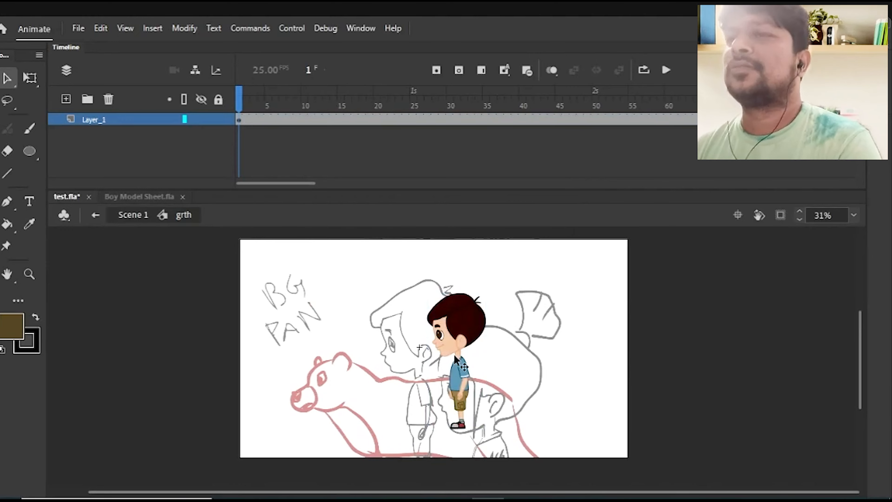
Delete the empty Layer_1 inside the boy's Symbol 53efd and select all of his body parts
double_click(452, 321)
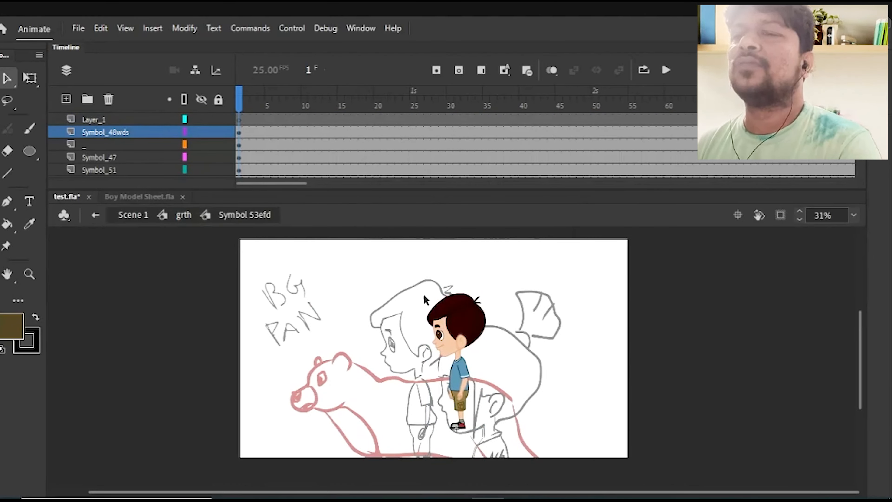
click(136, 119)
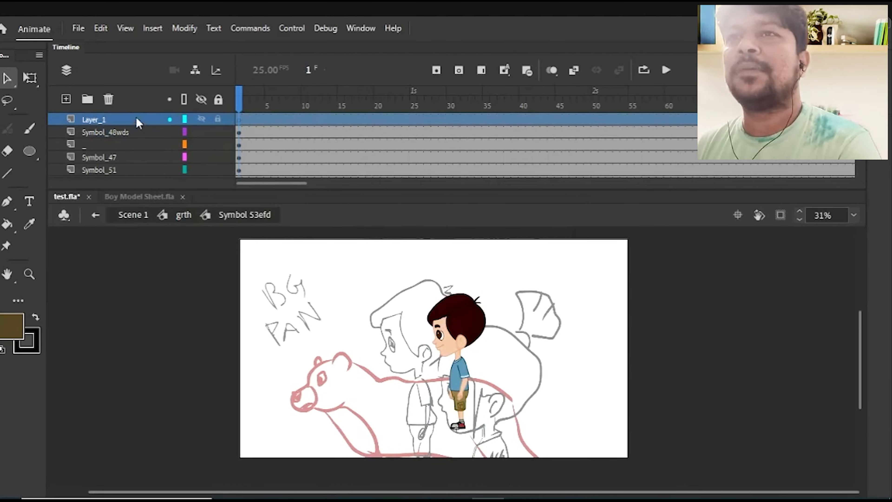
click(109, 100)
drag(347, 309, 610, 487)
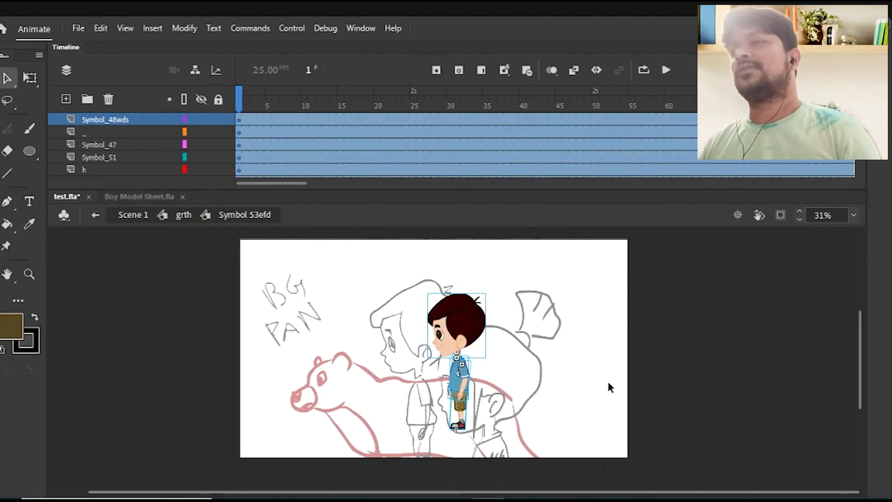
Close the Boy Model Sheet document and shorten all layers of Symbol 53efd to 25 frames
click(151, 199)
click(183, 197)
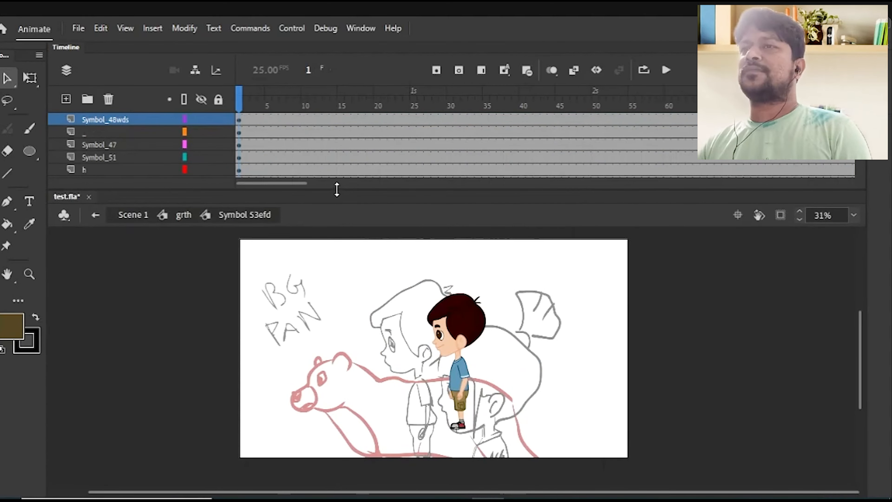
drag(336, 190, 329, 274)
drag(431, 120, 602, 245)
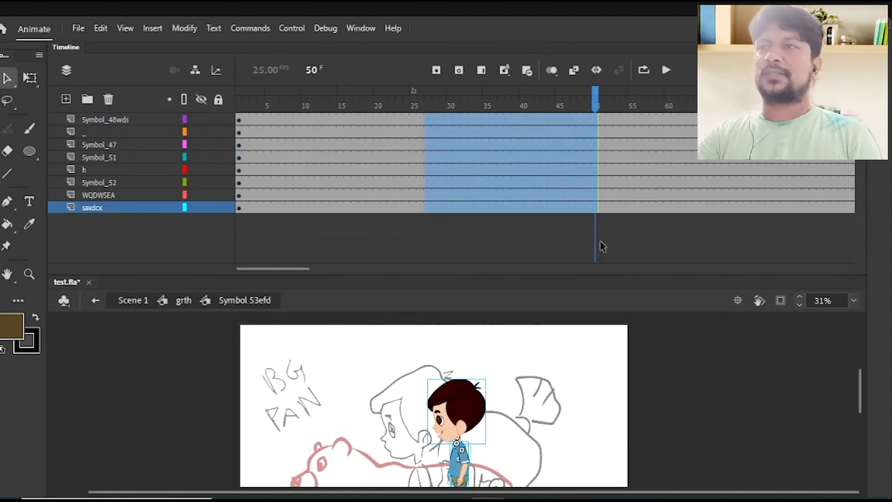
key(shift+F5)
click(487, 235)
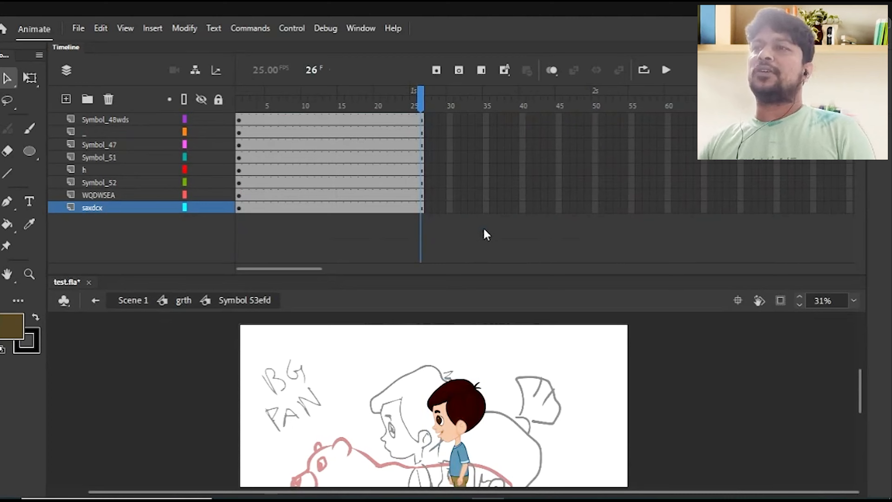
key(shift+F5)
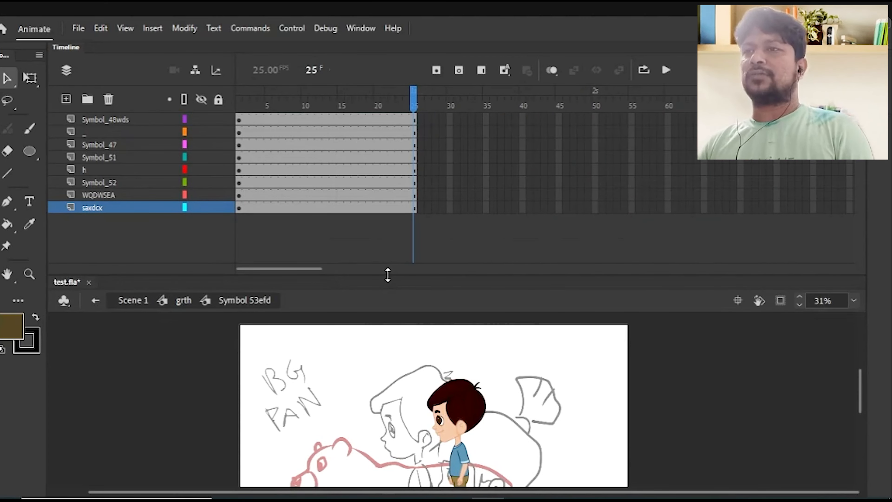
drag(388, 275, 400, 235)
Play the boy's timeline briefly and return to frame 1
key(Return)
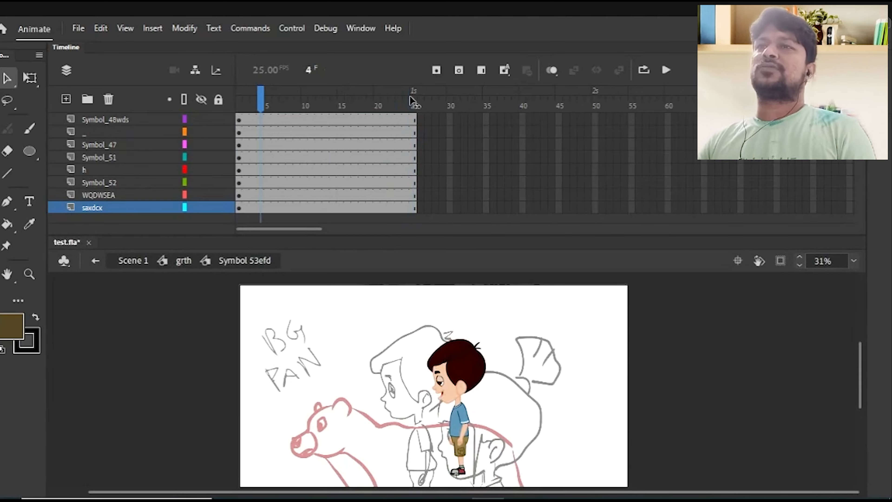
key(comma)
key(comma)
key(comma)
Break apart the boy's near arm and distribute its parts to separate layers
drag(328, 384, 323, 350)
drag(361, 235, 355, 149)
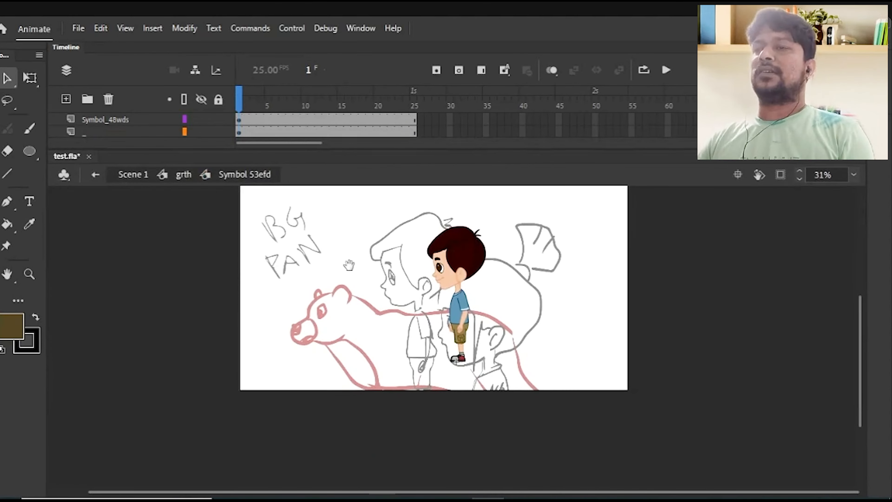
drag(349, 265, 344, 320)
drag(529, 275, 415, 476)
drag(387, 375, 399, 380)
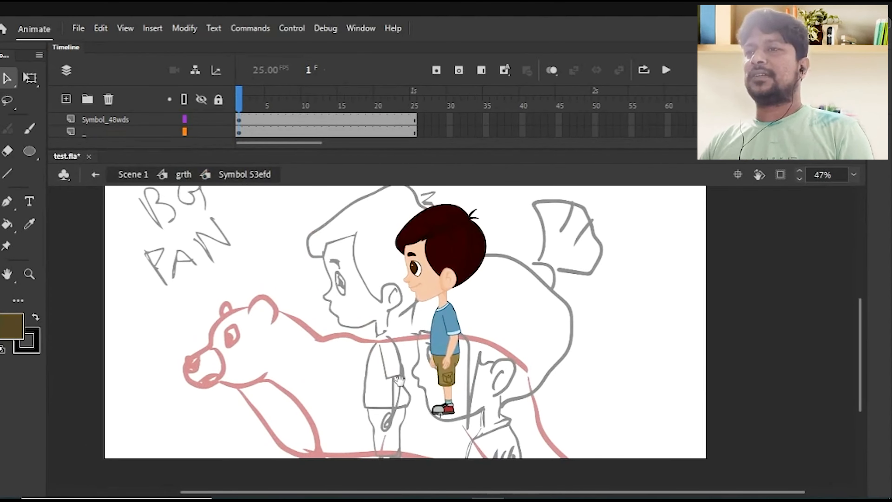
click(460, 318)
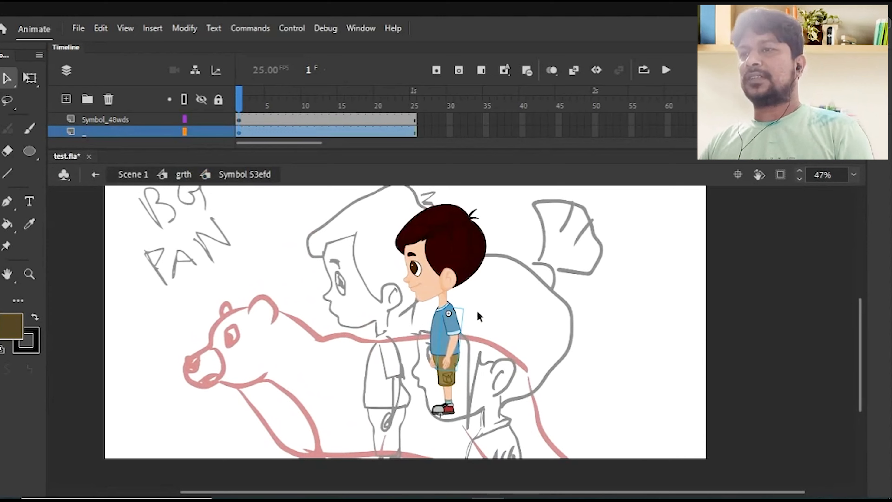
ctrl+shift+click(468, 318)
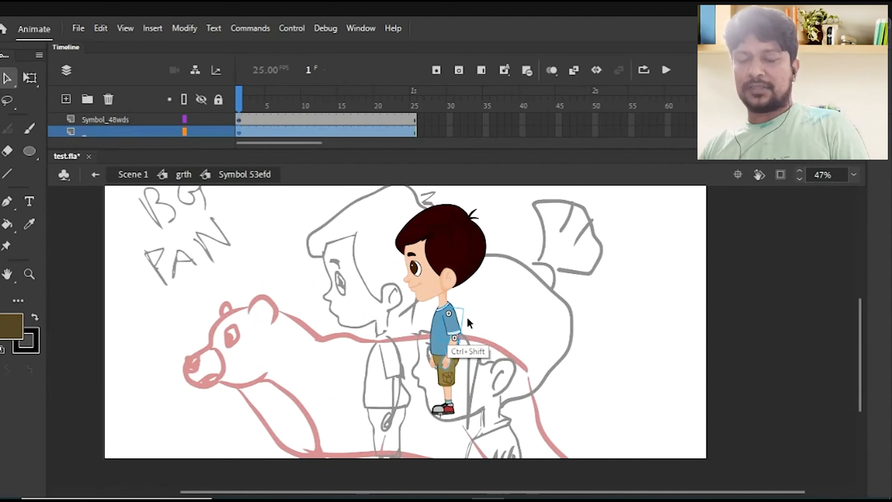
key(ctrl+shift+d)
click(493, 316)
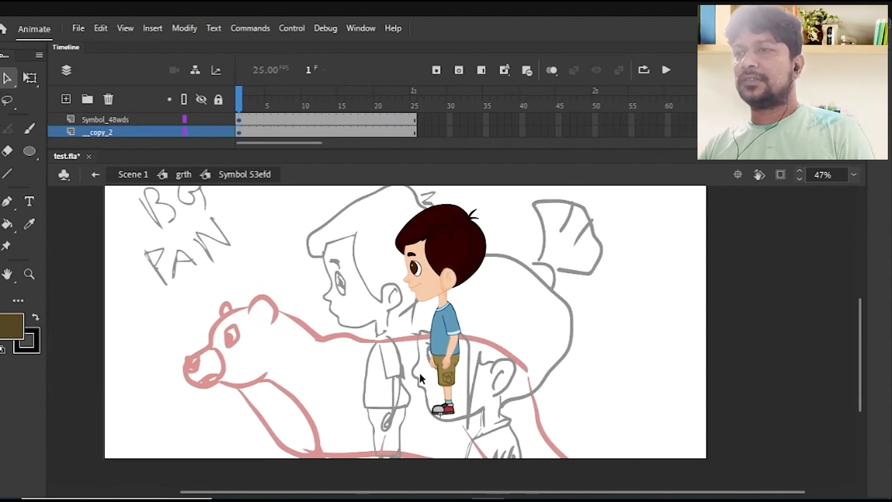
Move the boy's far arm on the WQDWSEA layer left until it is clear of his torso
click(432, 368)
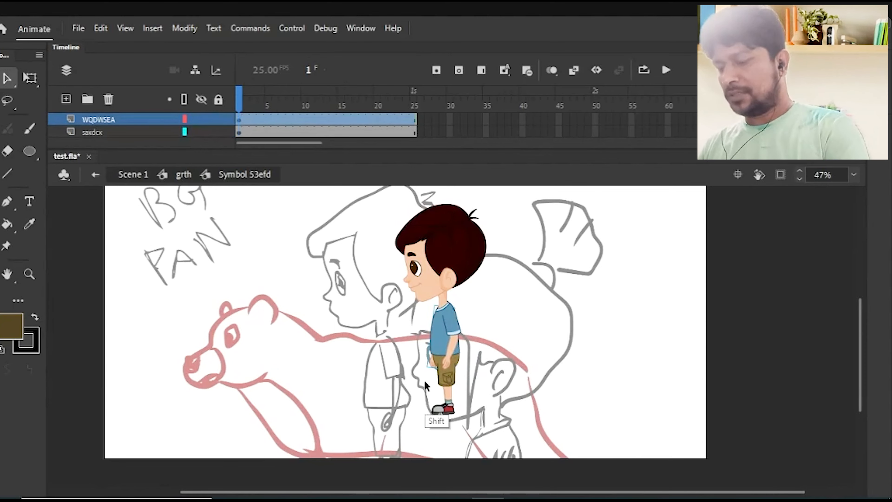
key(shift+Left)
key(shift+Left)
key(shift+Left)
key(shift+Left)
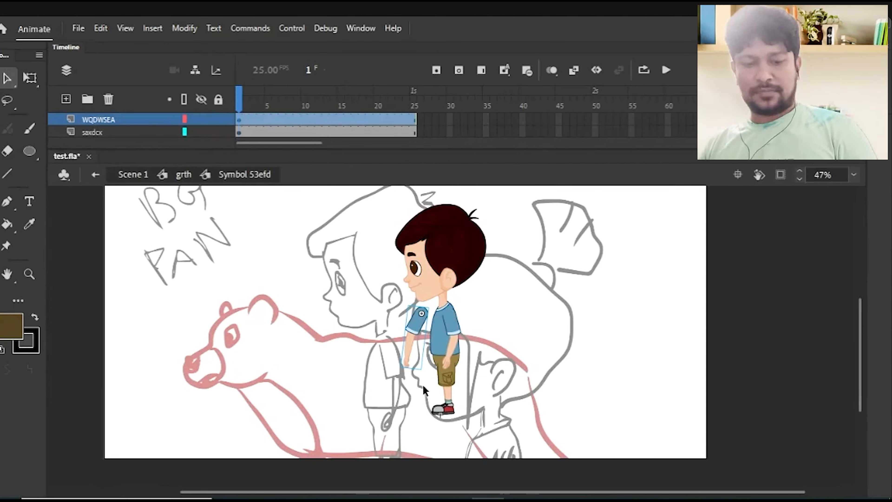
Break apart the moved far arm and distribute its parts to separate layers, then check the selectable body parts
key(ctrl+b)
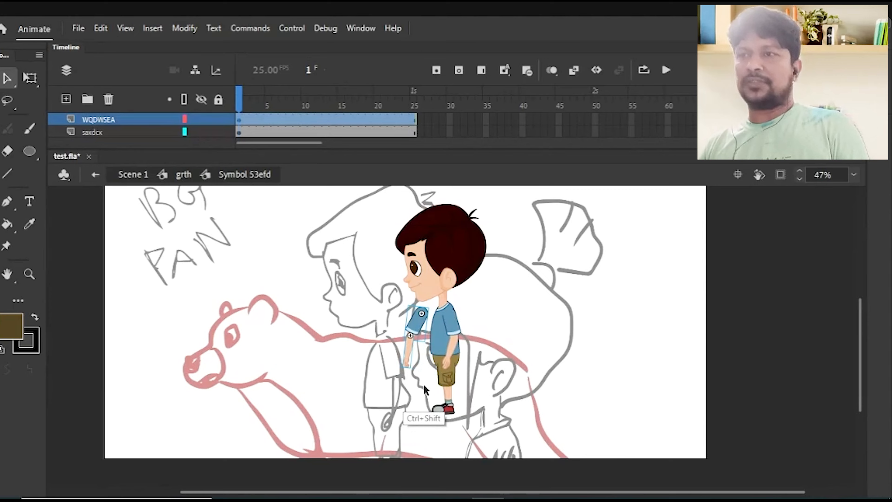
key(ctrl+shift+d)
drag(531, 275, 353, 441)
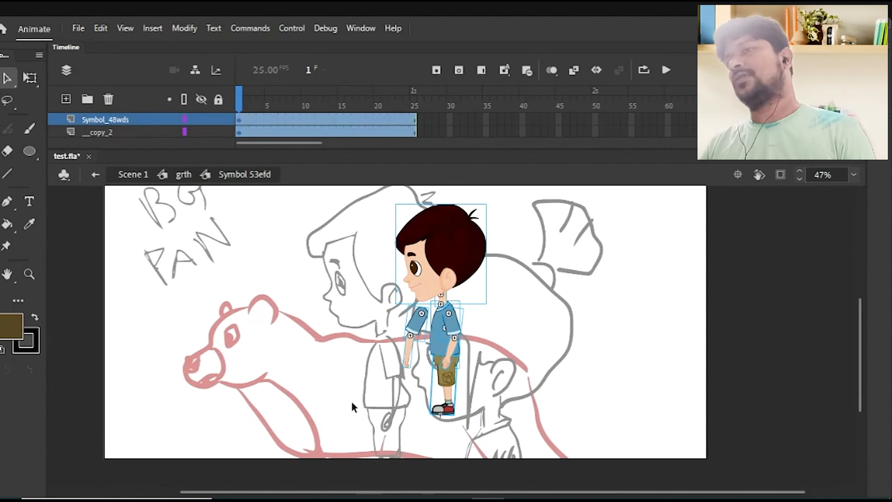
click(365, 414)
Move the leg on layer h to the right so that both of the boy's legs can be seen
click(451, 382)
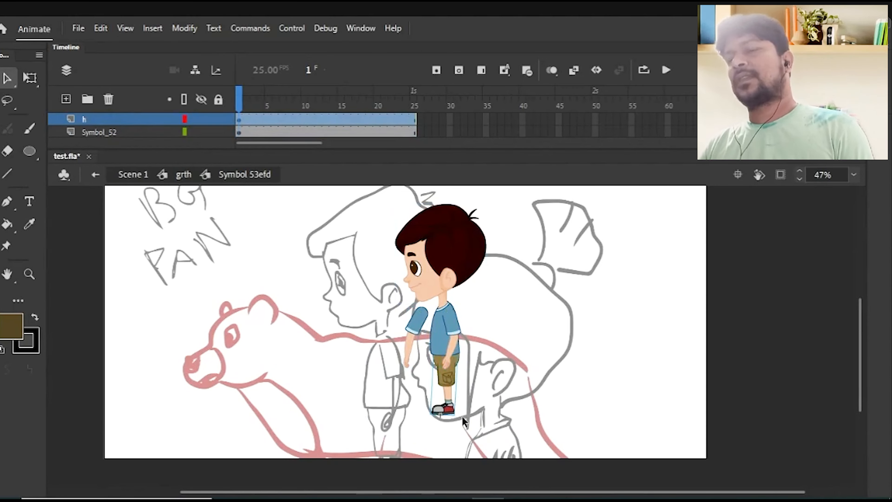
drag(502, 333, 416, 456)
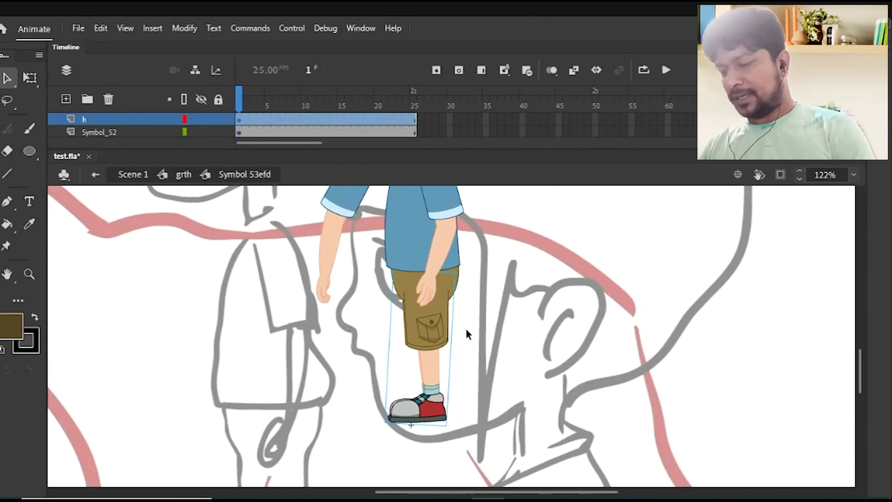
key(shift+Right)
key(shift+Right)
key(shift+Right)
key(shift+Right)
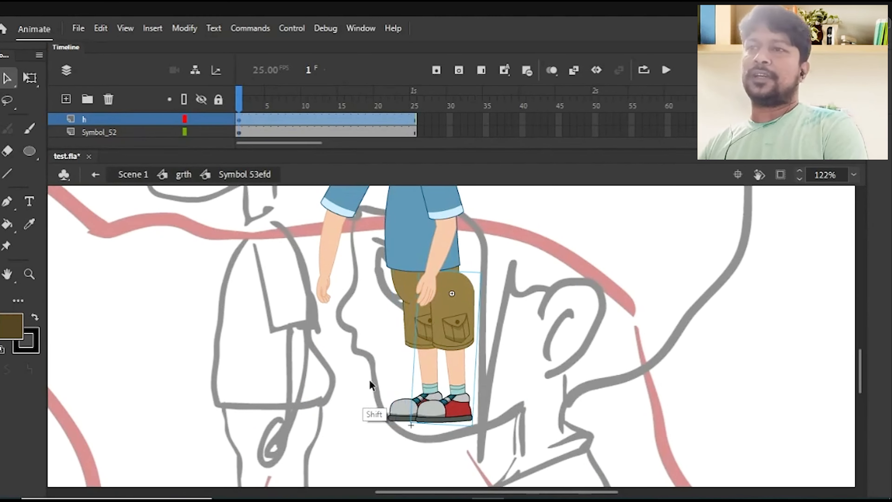
click(221, 340)
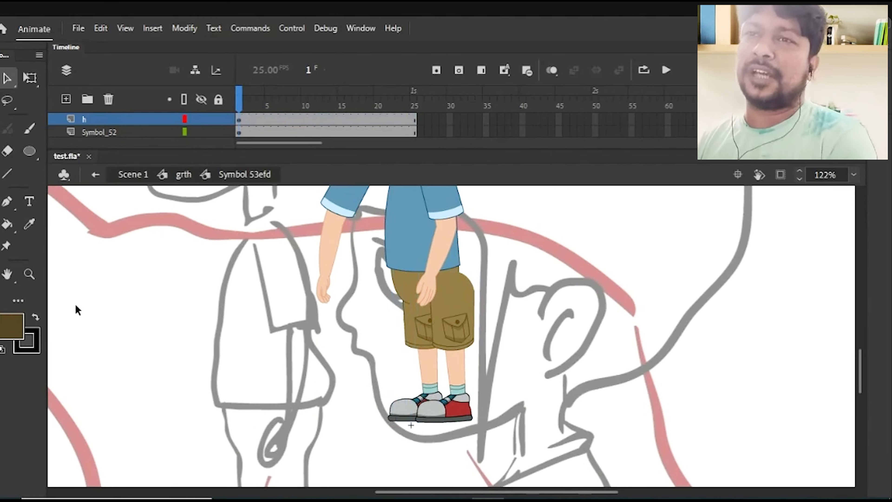
Sample the shorts' brown as the fill colour and open the lower shorts group inside h copy 2 and a copy 2
click(15, 331)
click(456, 296)
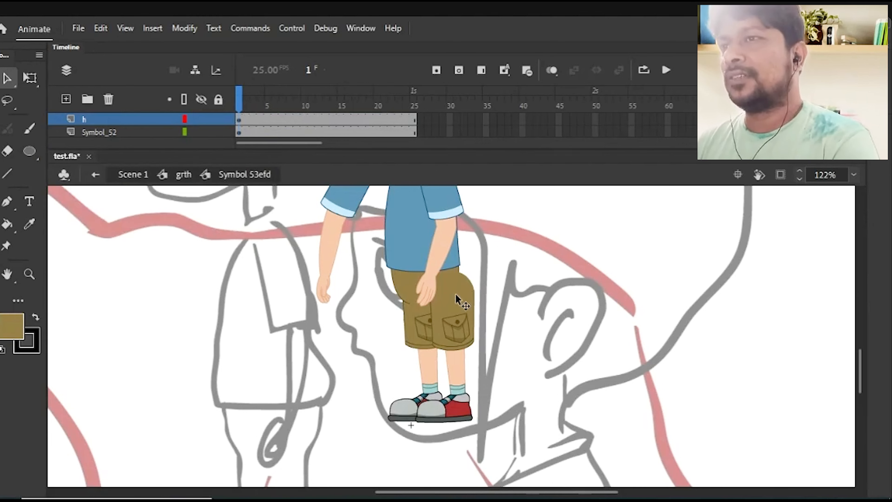
double_click(456, 297)
double_click(457, 298)
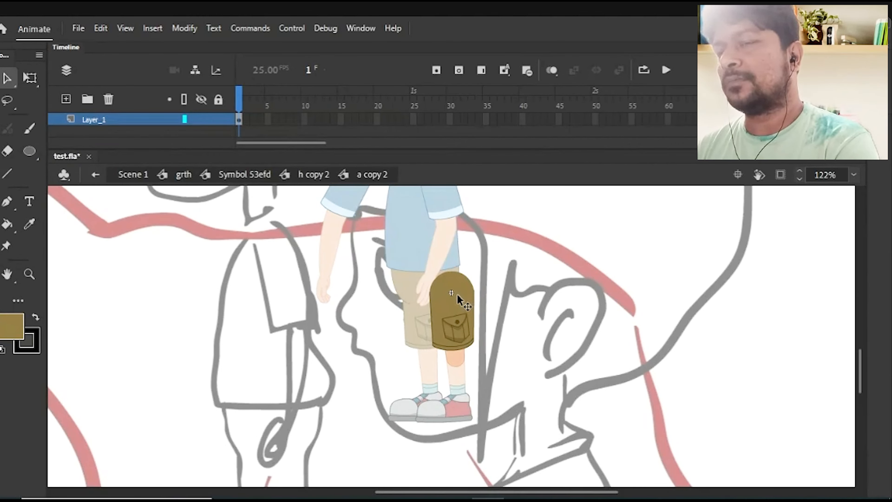
double_click(460, 306)
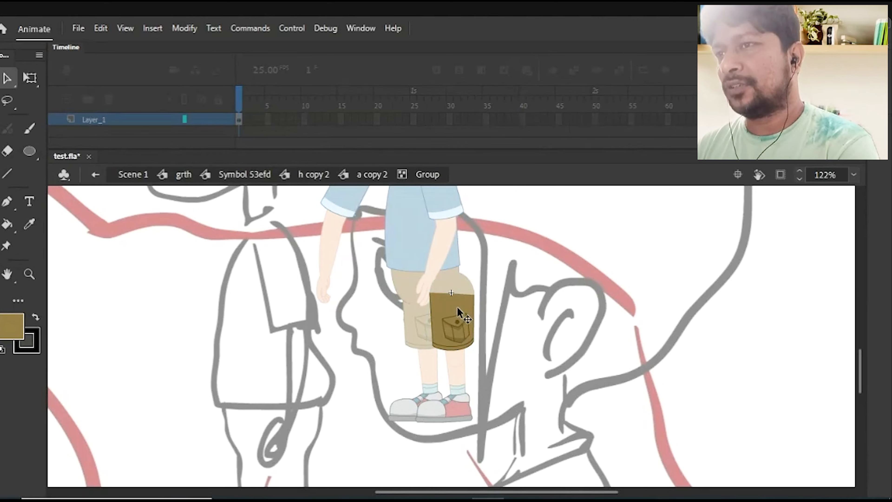
Fill the lower part of the shorts leg with the darker brown 66552F using the Paint Bucket, and return to a copy 2
key(k)
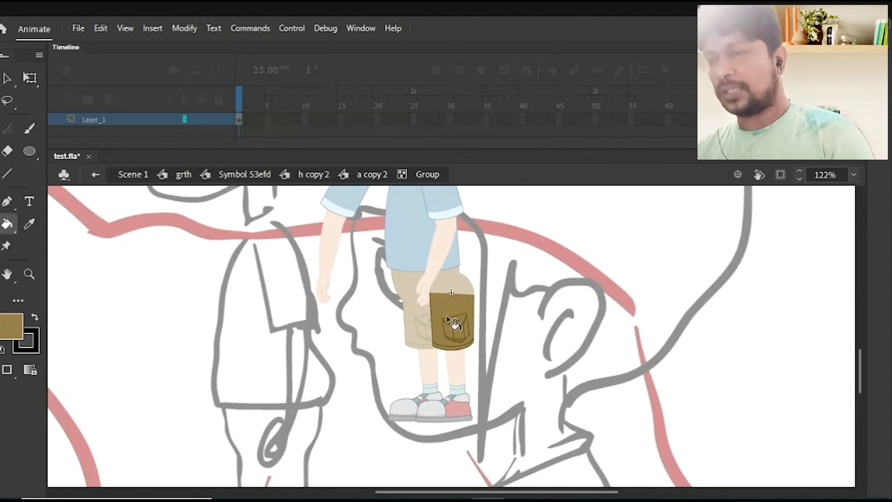
click(11, 326)
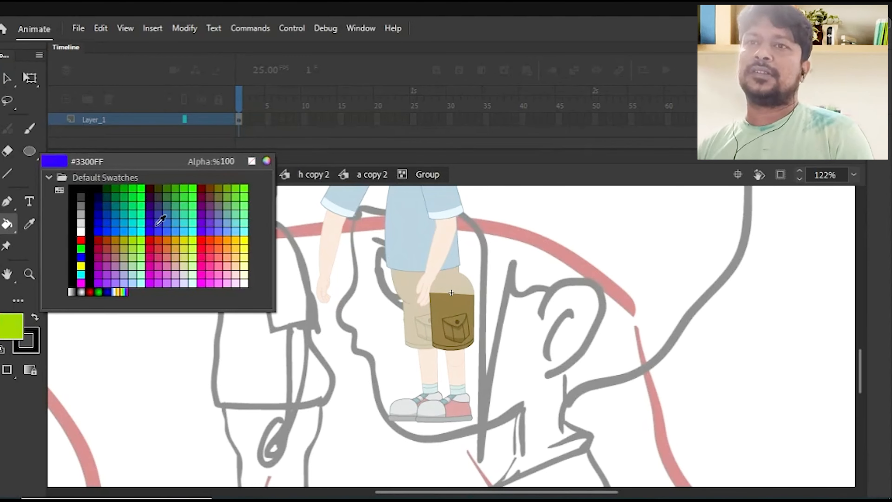
click(271, 162)
click(508, 242)
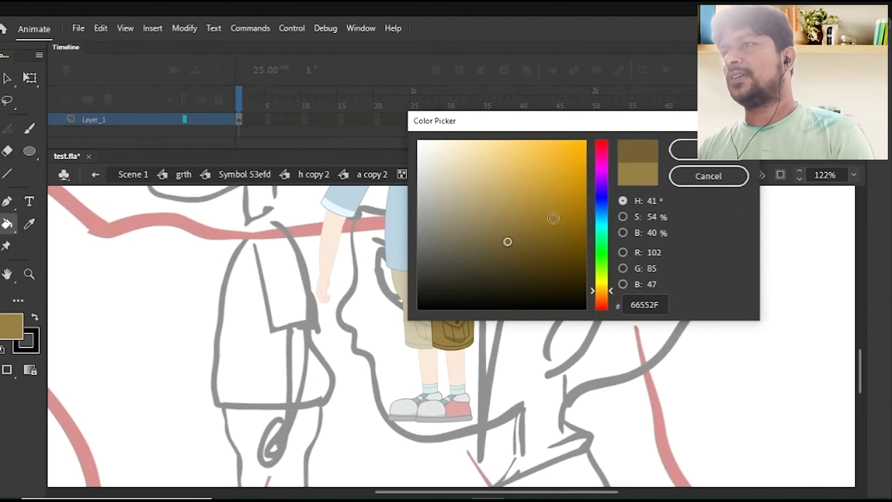
click(691, 159)
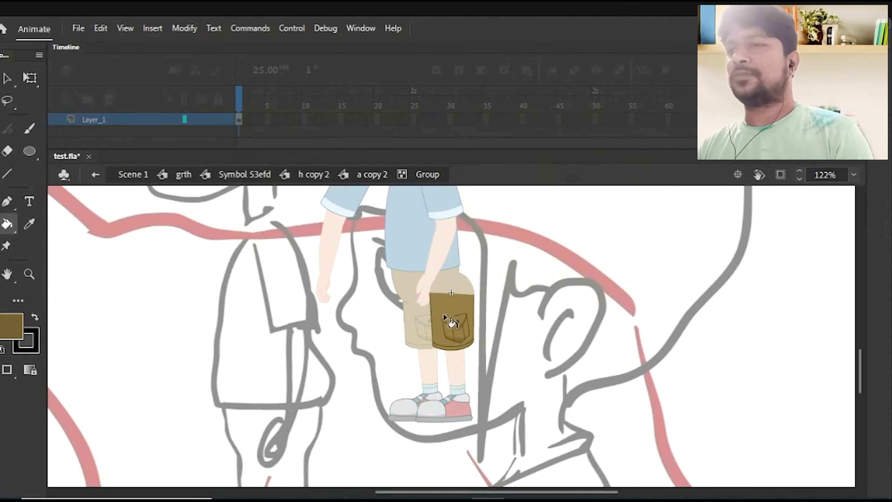
double_click(457, 304)
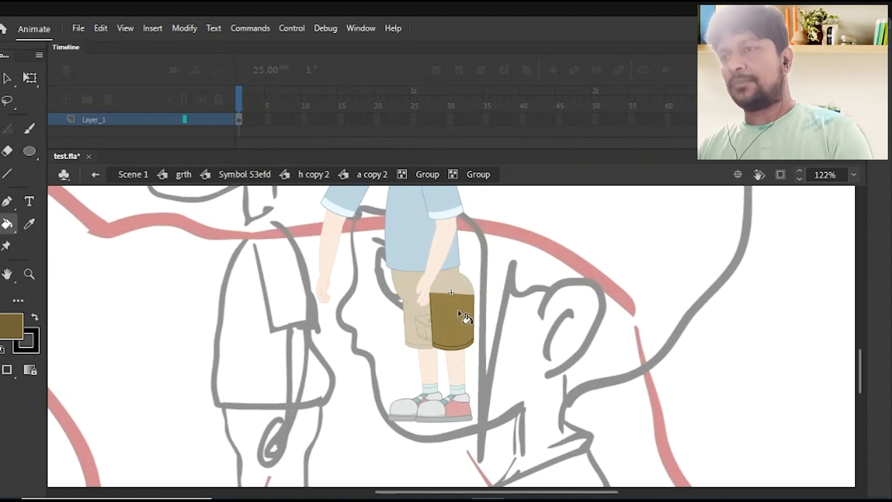
click(461, 313)
key(v)
double_click(510, 283)
double_click(511, 283)
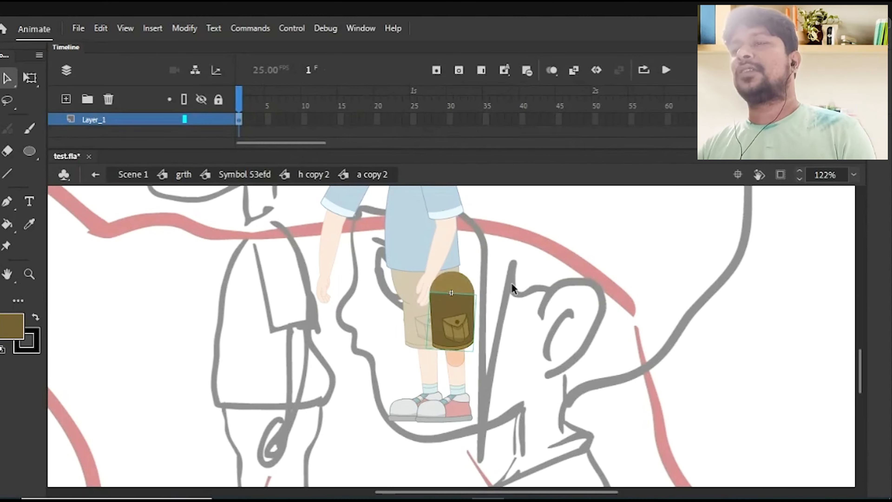
Fill the round upper part of the same shorts leg with the darker brown and return to h copy 2
double_click(453, 294)
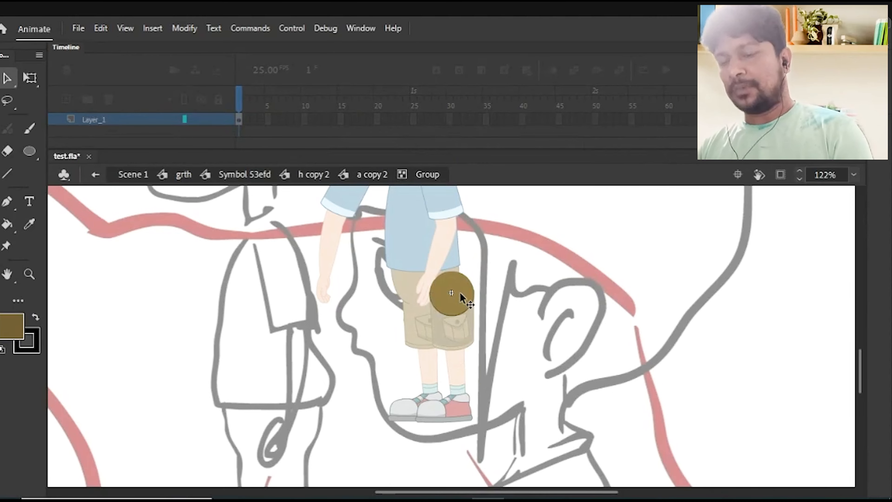
key(k)
click(459, 296)
key(v)
double_click(507, 280)
double_click(510, 285)
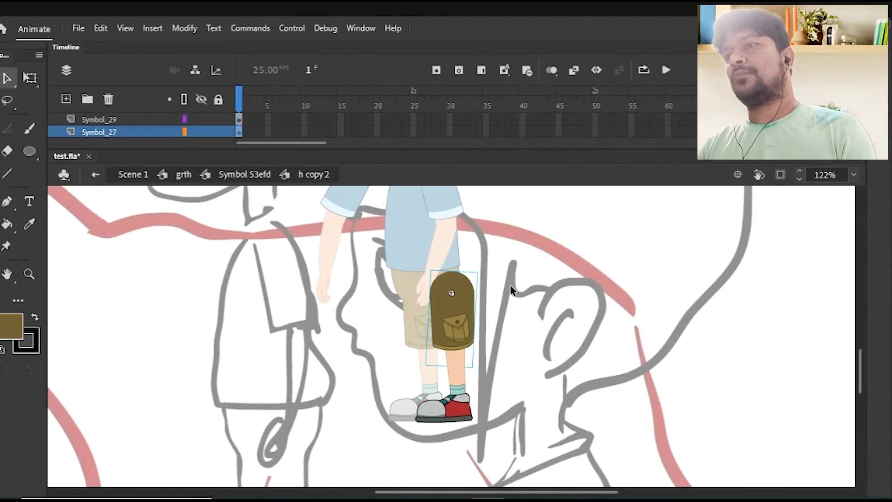
click(495, 309)
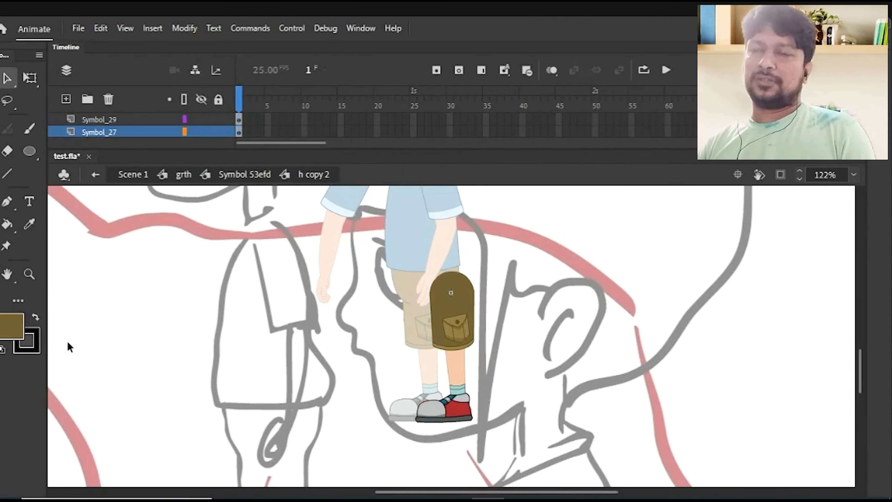
Fill the shin inside d copy 2 and f copy 2 with the same dark brown and return to Symbol 53efd
double_click(464, 380)
double_click(461, 379)
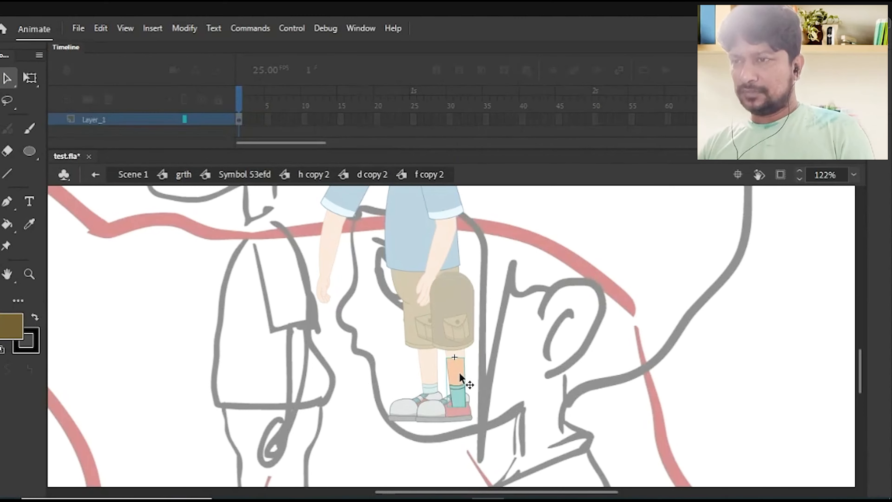
double_click(461, 376)
click(476, 362)
key(k)
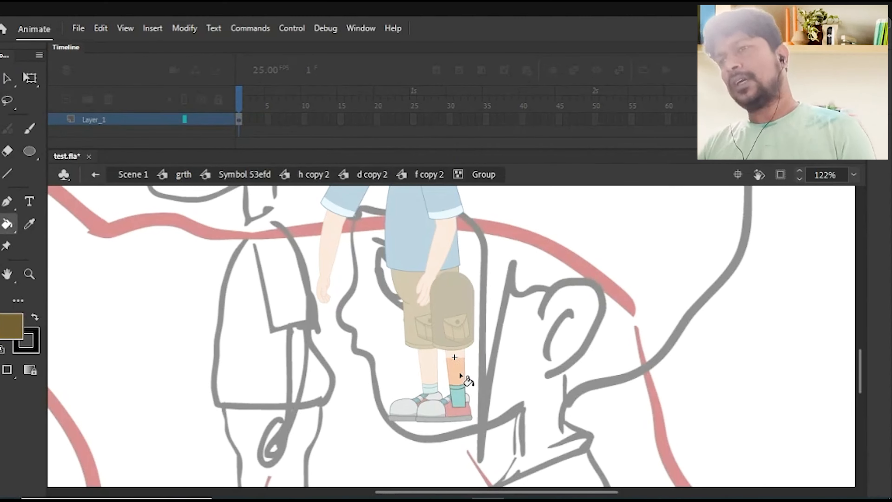
click(459, 369)
key(v)
double_click(519, 345)
double_click(518, 345)
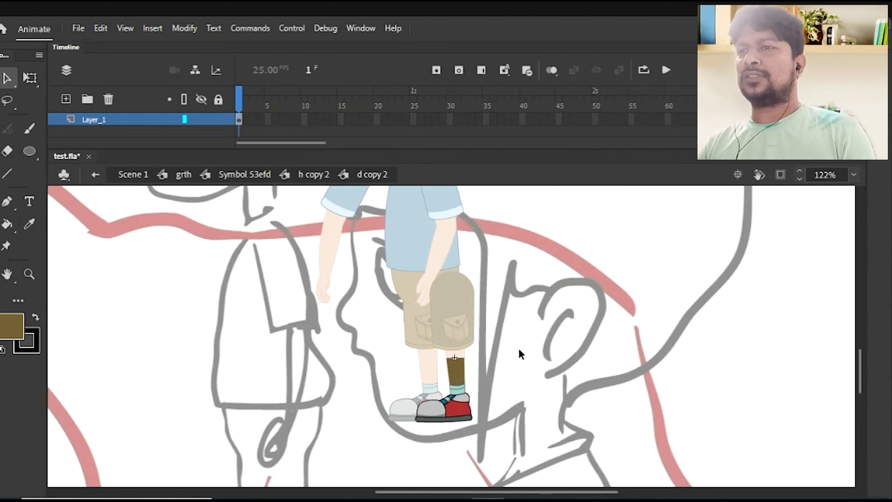
double_click(519, 348)
double_click(518, 348)
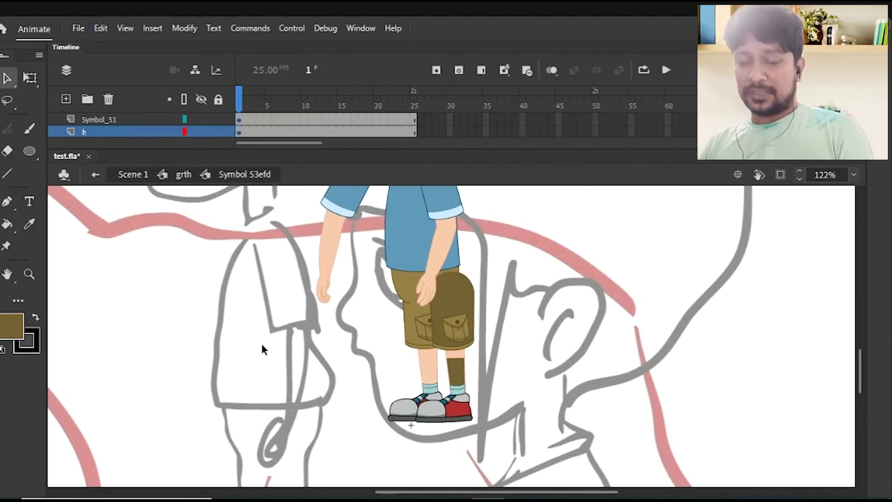
Break the recoloured leg apart into its thigh and lower-leg symbols and distribute them to separate layers
drag(351, 412, 330, 409)
click(444, 402)
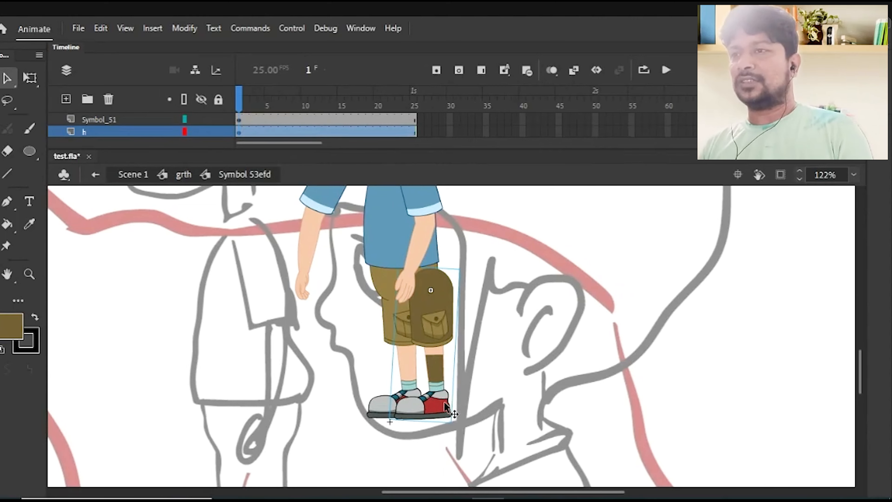
click(447, 401)
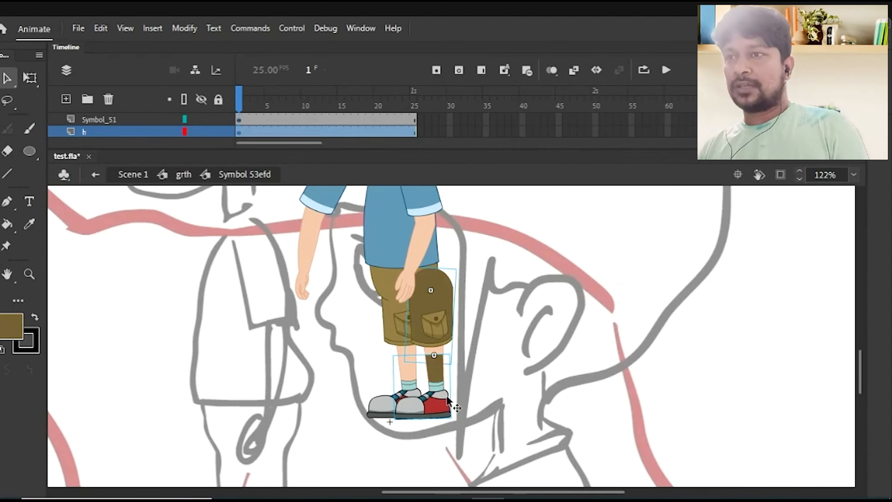
key(ctrl+shift+d)
click(514, 354)
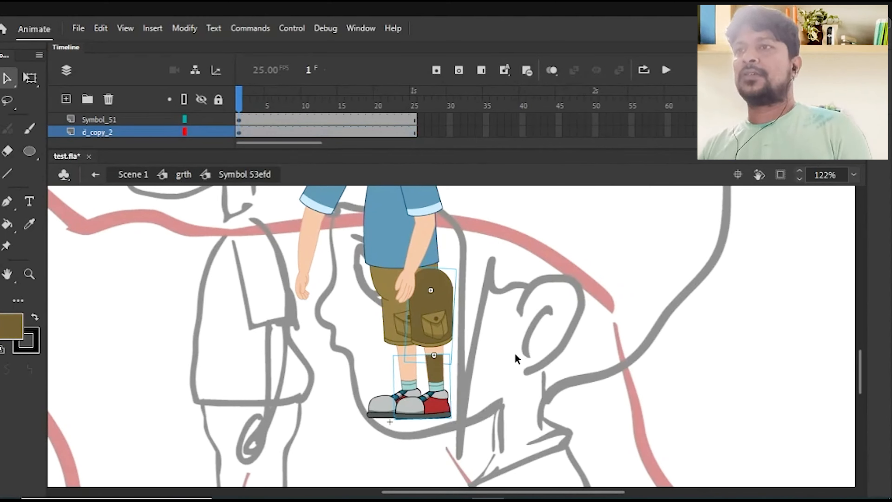
Break the boy's lighter-coloured leg apart into its upper and lower symbols and distribute them to separate layers
key(ctrl+s)
key(ctrl+z)
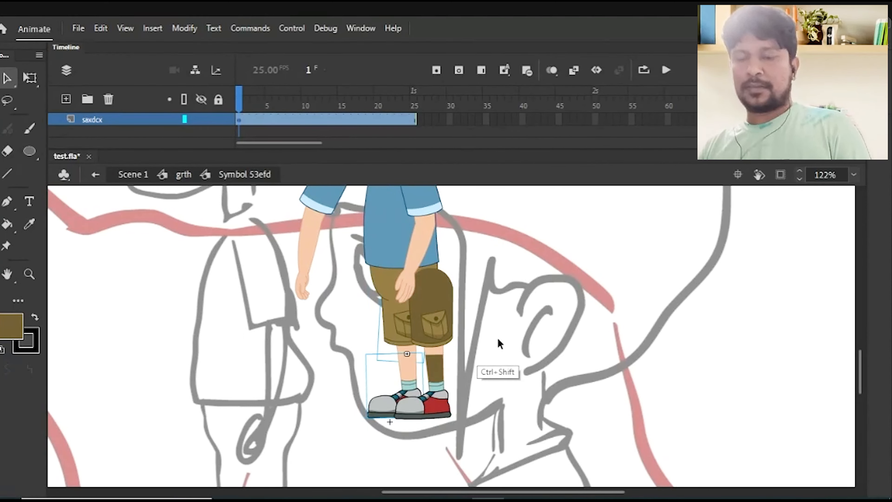
key(ctrl+shift+d)
click(512, 333)
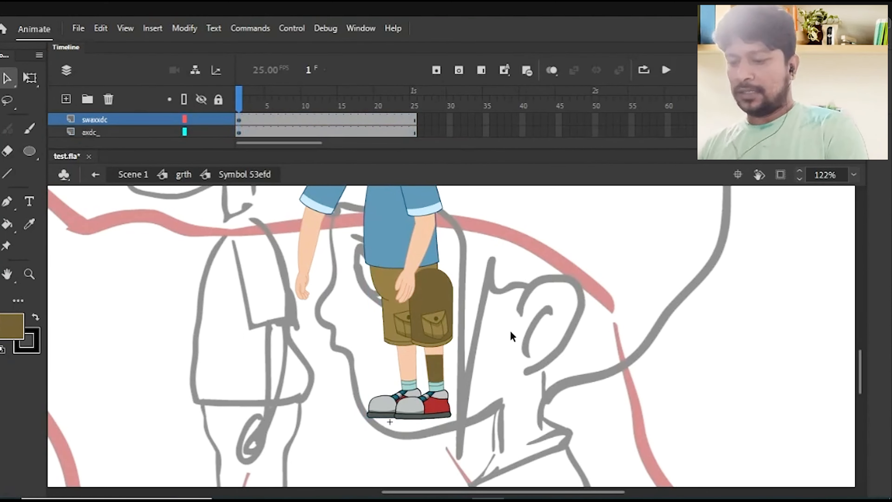
Fill the sleeve of the outstretched arm inside Symbol 23 copy 2 with the dark brown using the Paint Bucket
key(ctrl+minus)
drag(499, 283, 500, 324)
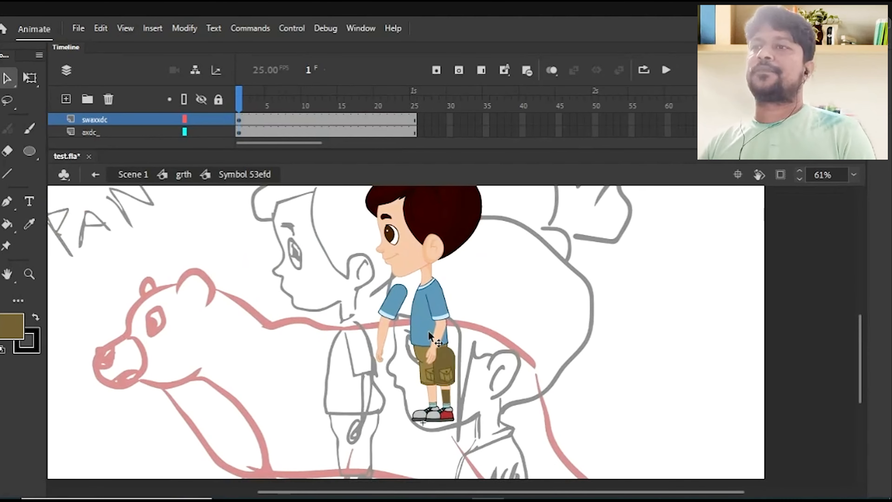
click(388, 325)
click(504, 308)
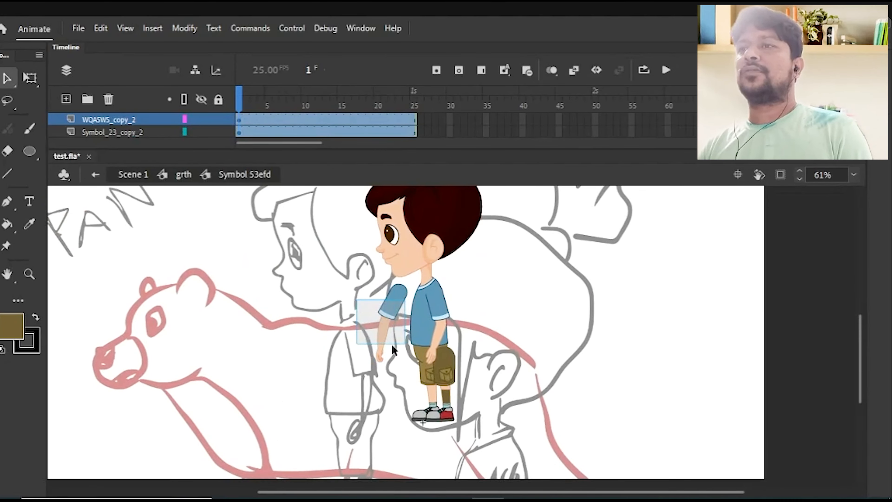
double_click(394, 306)
double_click(394, 307)
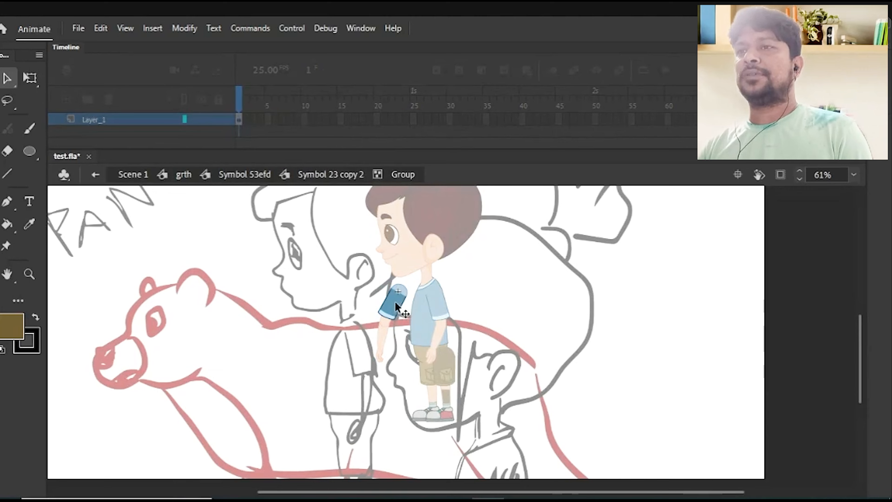
key(k)
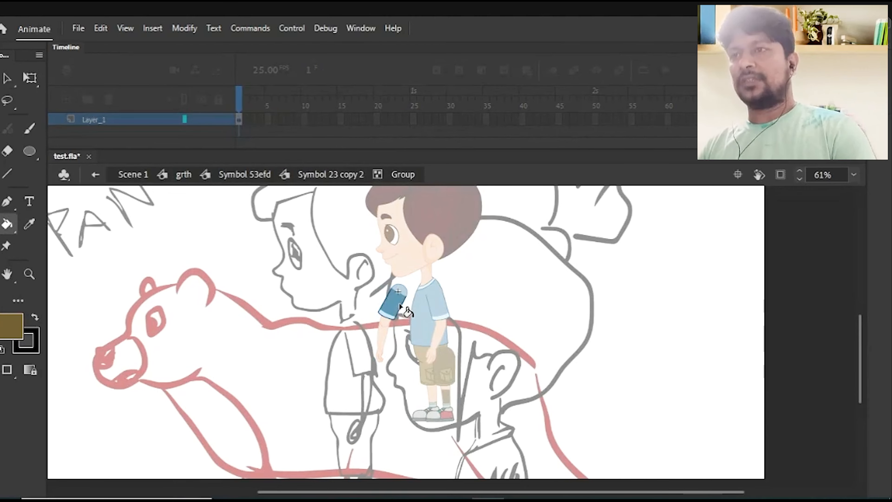
click(397, 305)
key(v)
double_click(390, 365)
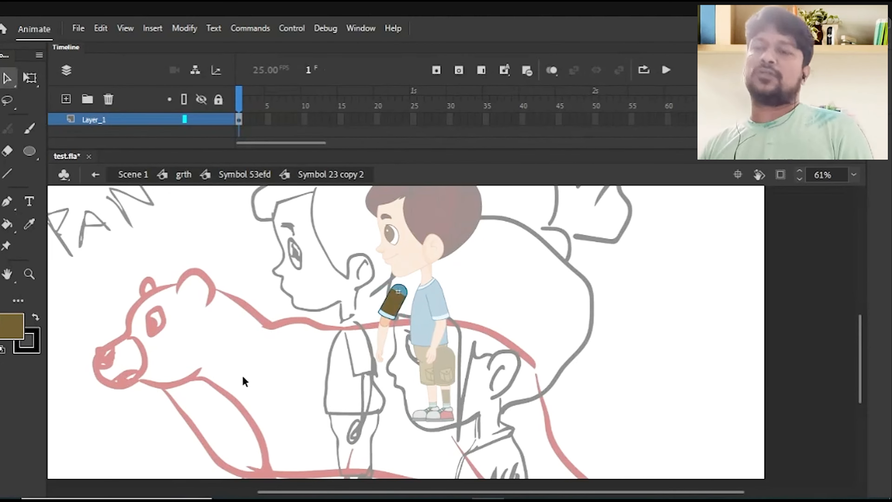
Return to Scene 1 and reopen Symbol 53efd inside grth with the whole stage in view
double_click(264, 369)
double_click(266, 368)
double_click(266, 368)
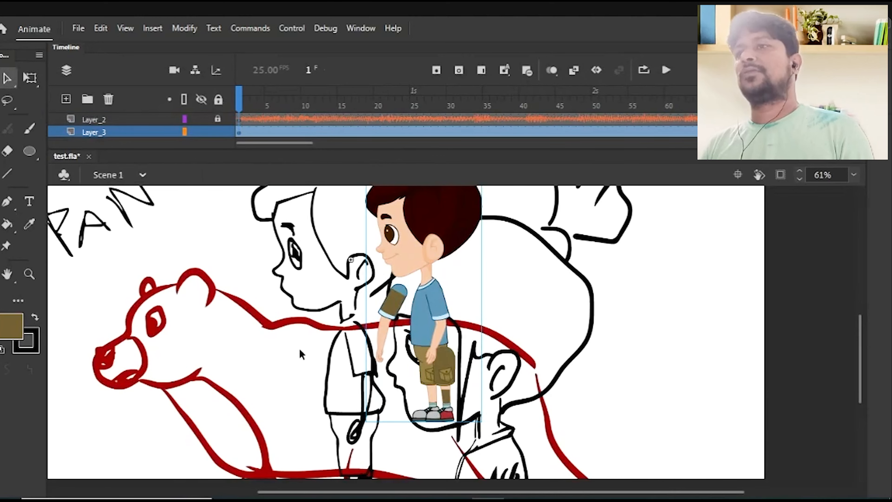
double_click(439, 340)
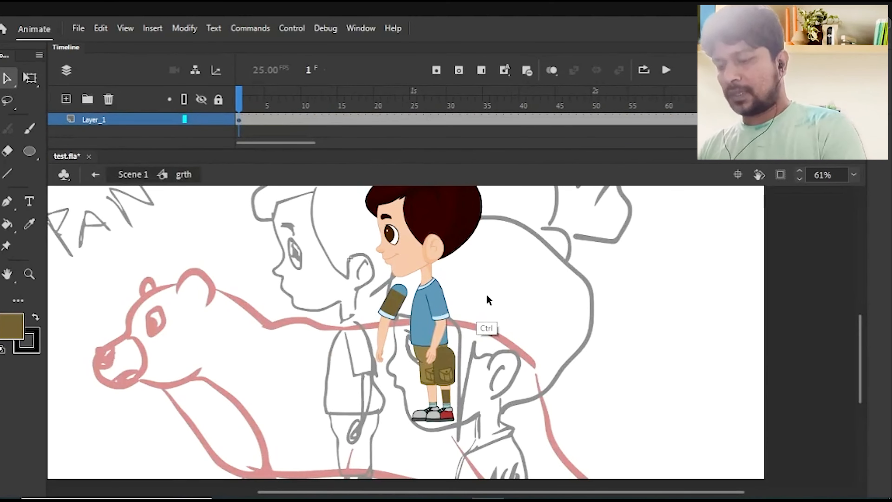
key(ctrl+minus)
mouse_move(520, 244)
mouse_down()
mouse_move(359, 434)
mouse_move(522, 245)
mouse_up()
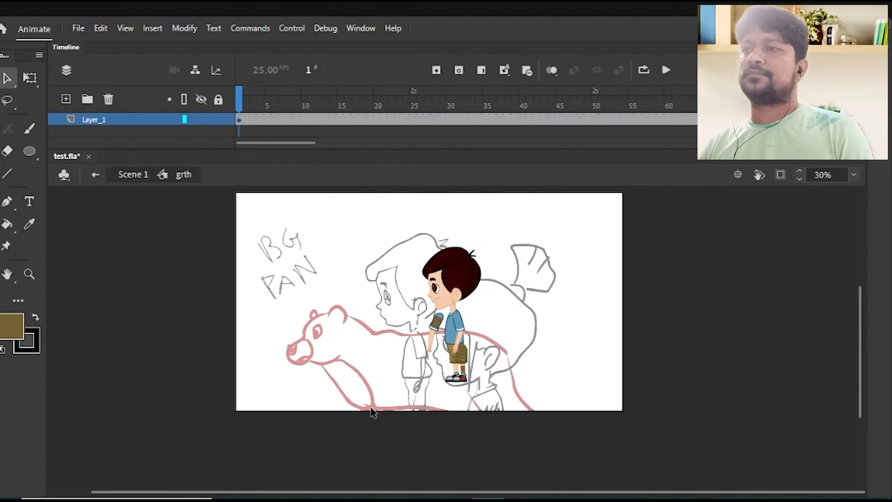
double_click(482, 292)
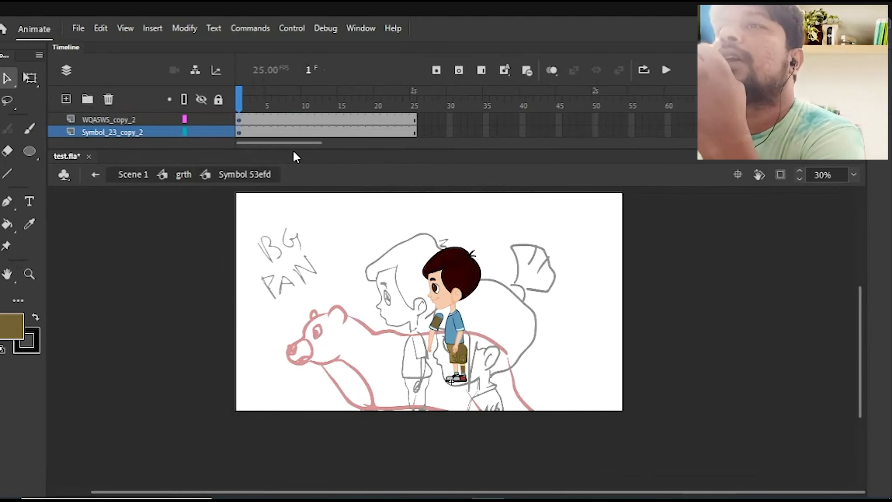
Review the layers and keyframes of Symbol 53efd by scrubbing its timeline up to frame 25
scroll(293, 147, right, 3)
scroll(340, 147, left, 3)
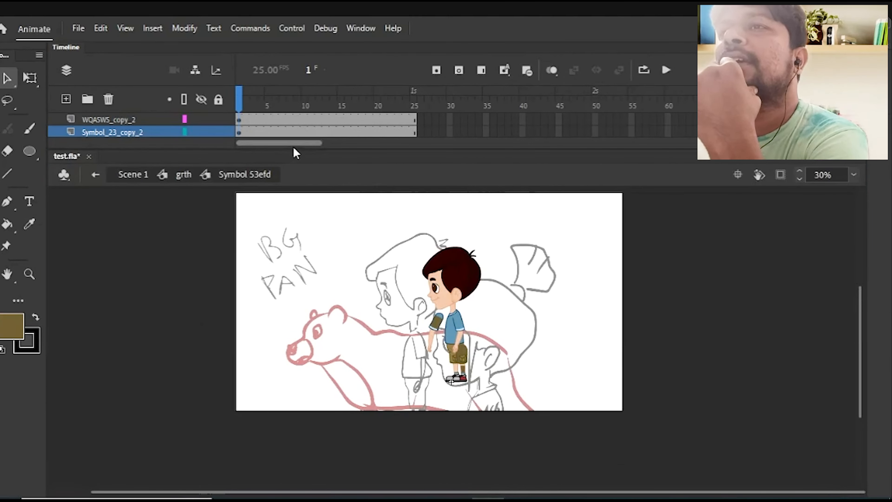
drag(257, 95, 266, 95)
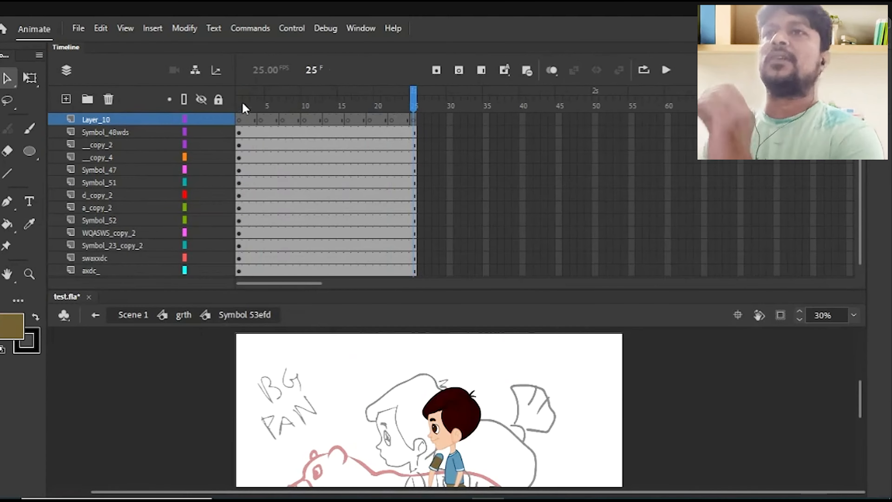
drag(242, 101, 415, 104)
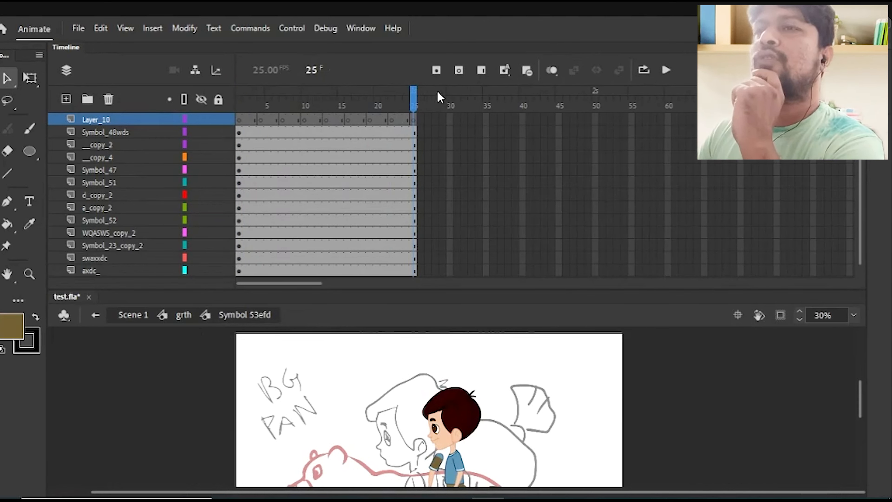
key(Return)
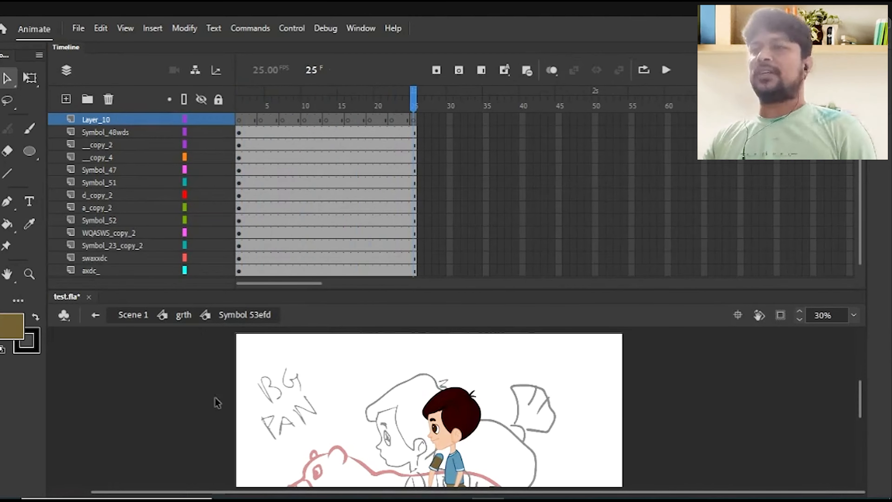
Lock every layer except Layer_10 and set up the Brush with a blue fill for sketching
drag(292, 290, 292, 184)
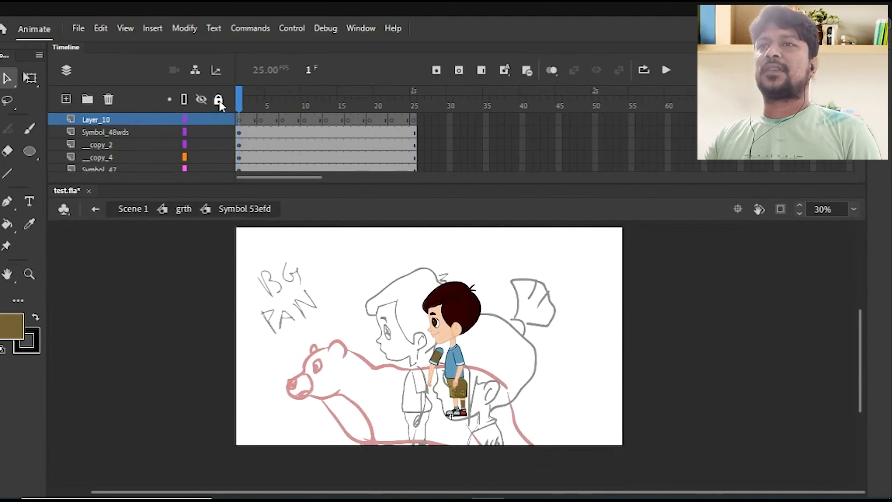
click(220, 120)
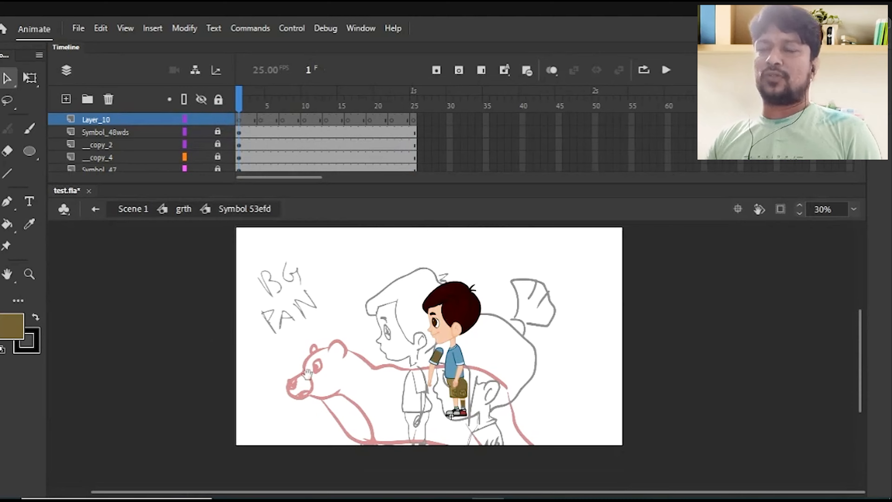
drag(293, 309, 305, 356)
key(b)
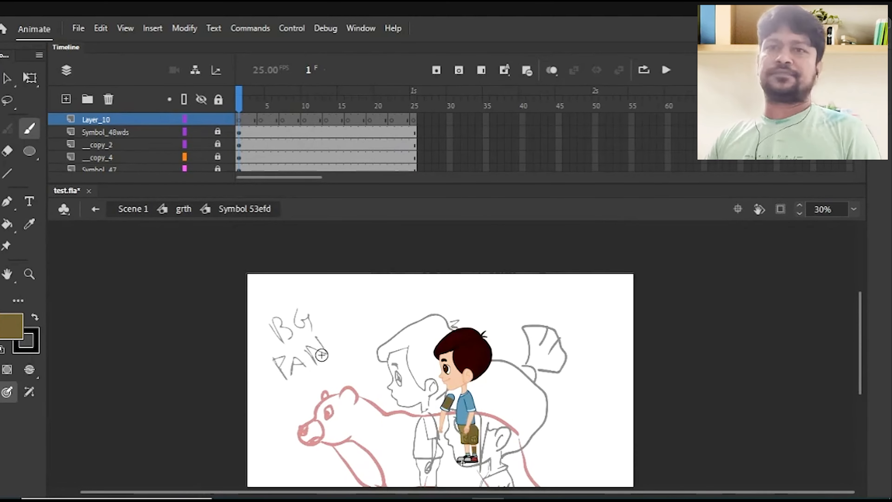
click(11, 327)
click(101, 225)
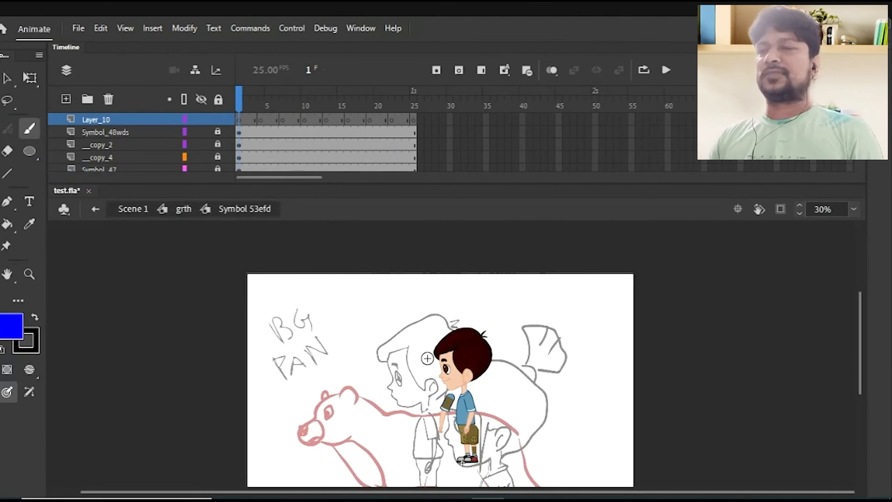
Sketch a blue round head with an elongated oval torso below it on the first frame of Layer_10
mouse_move(383, 328)
mouse_down()
mouse_move(375, 321)
mouse_move(377, 364)
mouse_up()
key(ctrl+z)
mouse_move(376, 325)
mouse_down()
mouse_move(351, 336)
mouse_move(379, 331)
mouse_move(365, 318)
mouse_up()
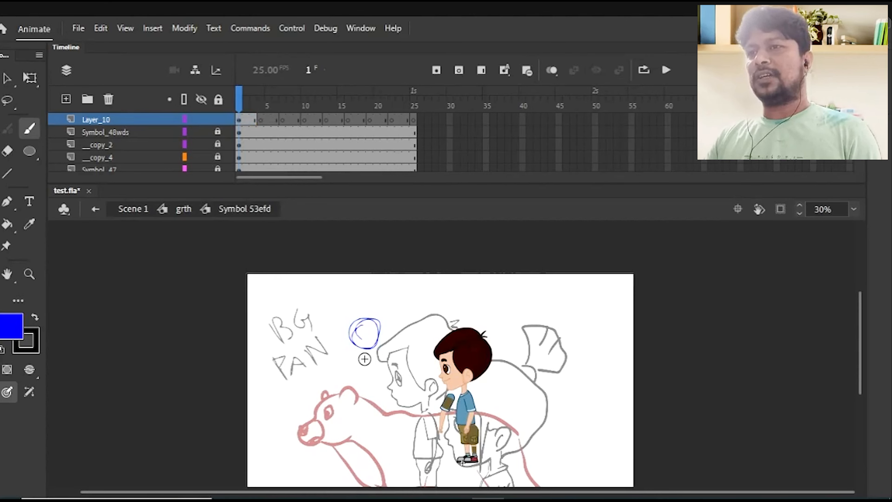
mouse_move(364, 352)
mouse_down()
mouse_move(367, 415)
mouse_move(355, 386)
mouse_up()
ctrl+click(377, 364)
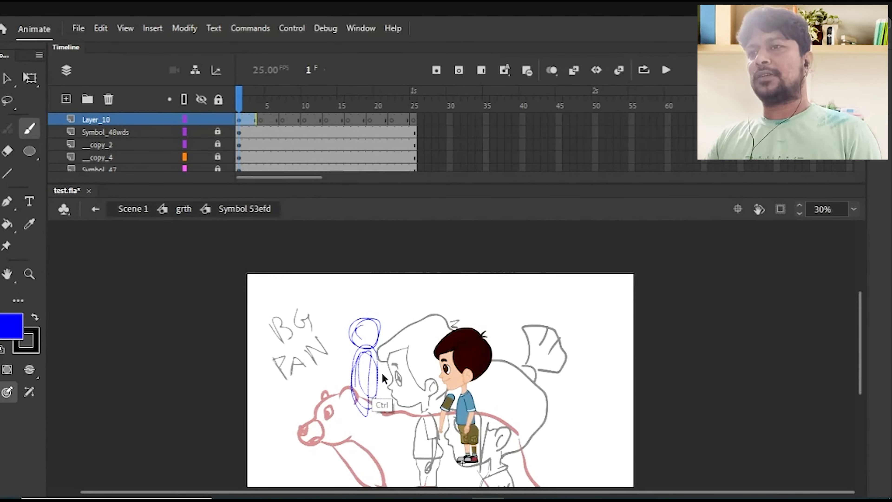
drag(387, 371, 390, 331)
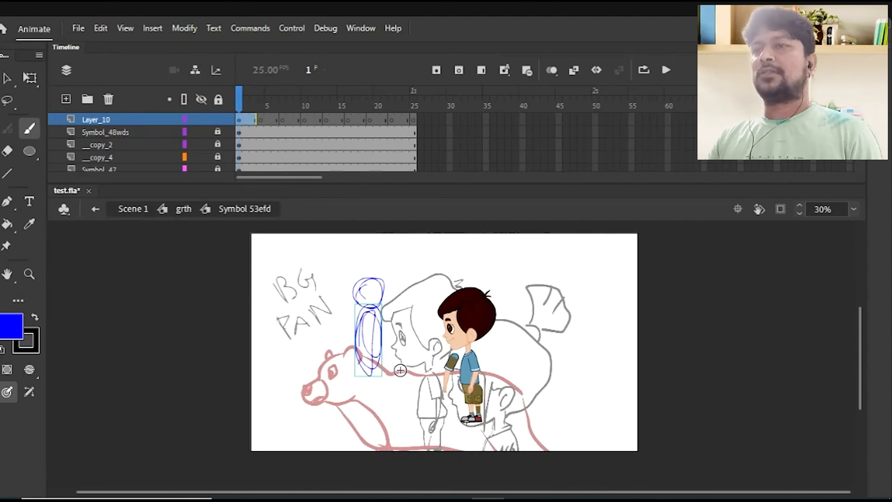
Sketch the figure's two legs spread in a walking stride with feet, and add both arms at its sides
drag(357, 430, 353, 425)
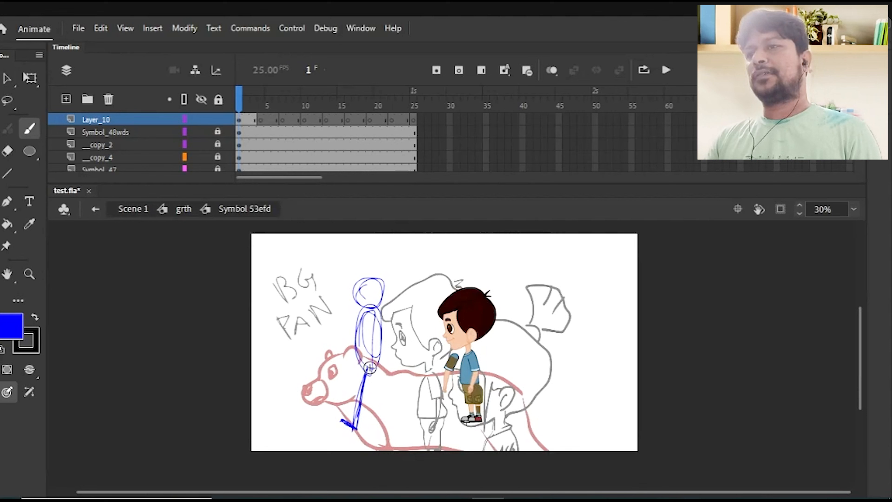
drag(370, 368, 388, 421)
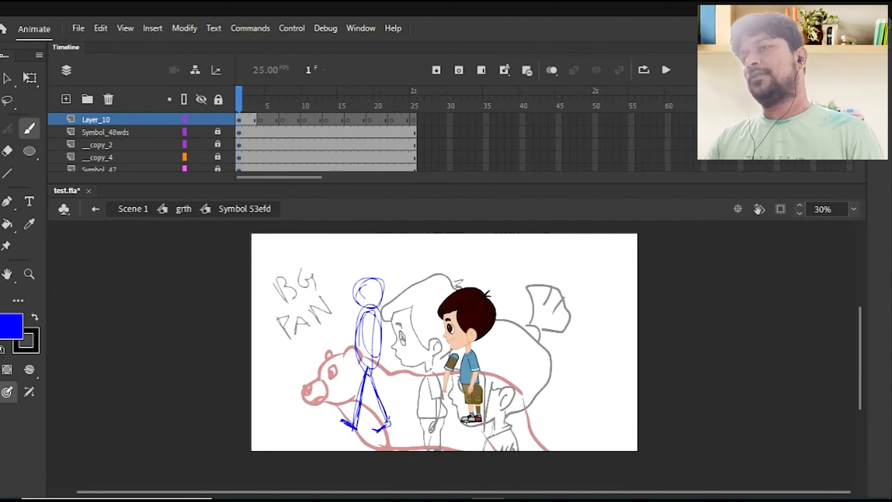
drag(373, 429, 378, 431)
drag(391, 386, 396, 400)
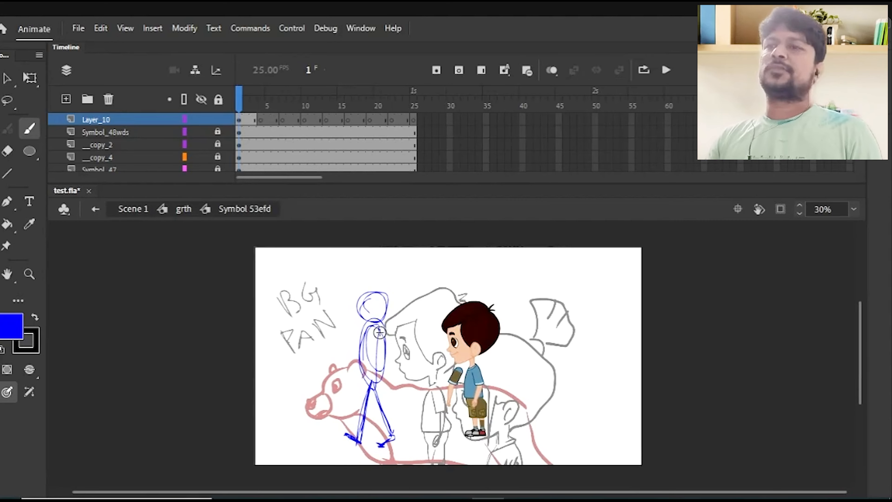
drag(373, 332, 391, 367)
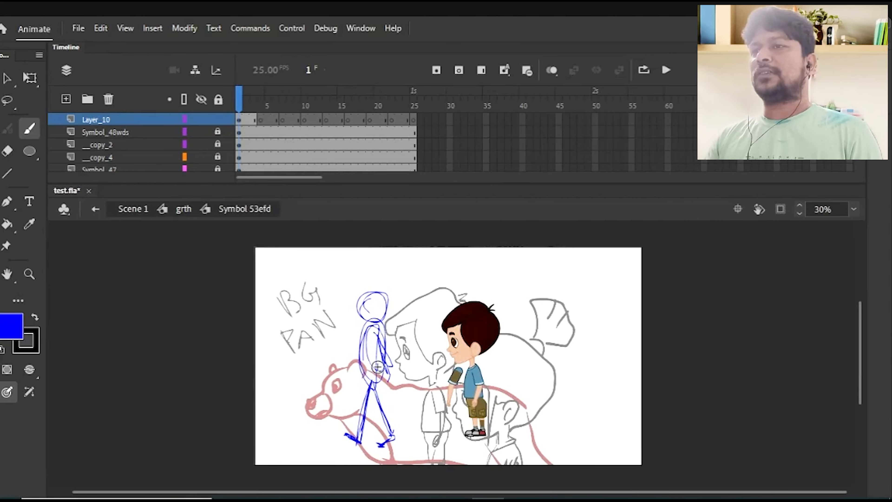
drag(365, 333, 350, 369)
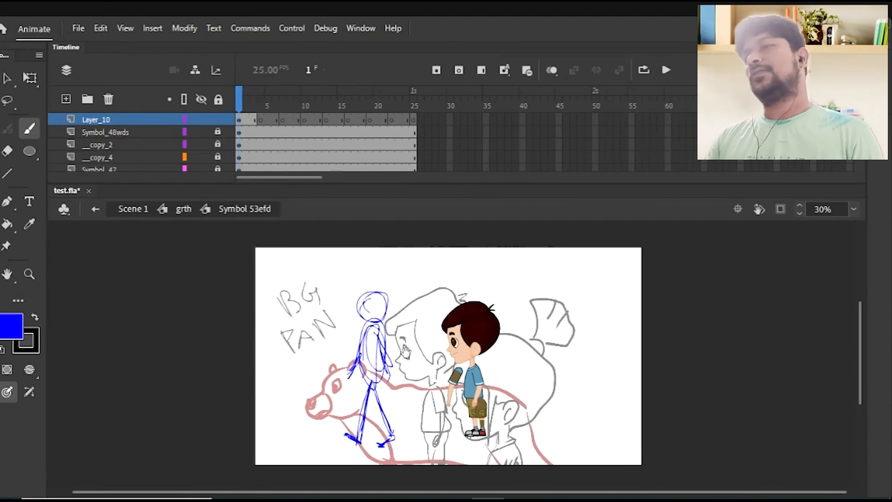
drag(405, 351, 400, 339)
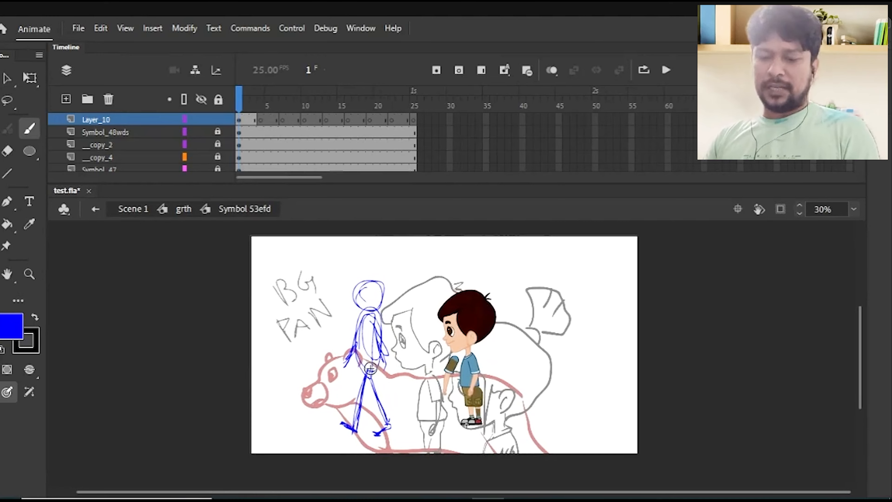
Group the whole blue walking figure and move it away from the boy, over the BG PAN note
key(v)
drag(288, 270, 415, 450)
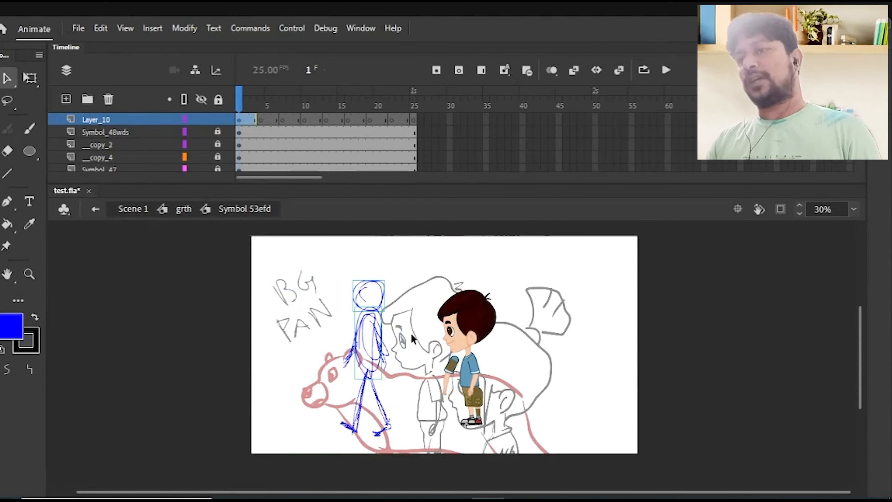
key(ctrl+g)
mouse_move(381, 362)
mouse_down()
mouse_move(381, 354)
mouse_move(348, 360)
mouse_move(334, 353)
mouse_move(315, 372)
mouse_up()
click(377, 323)
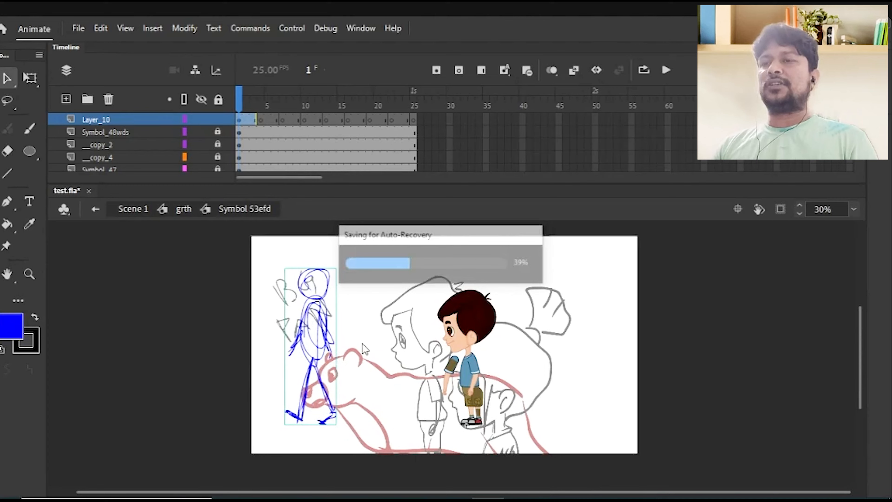
click(371, 356)
drag(390, 323, 376, 321)
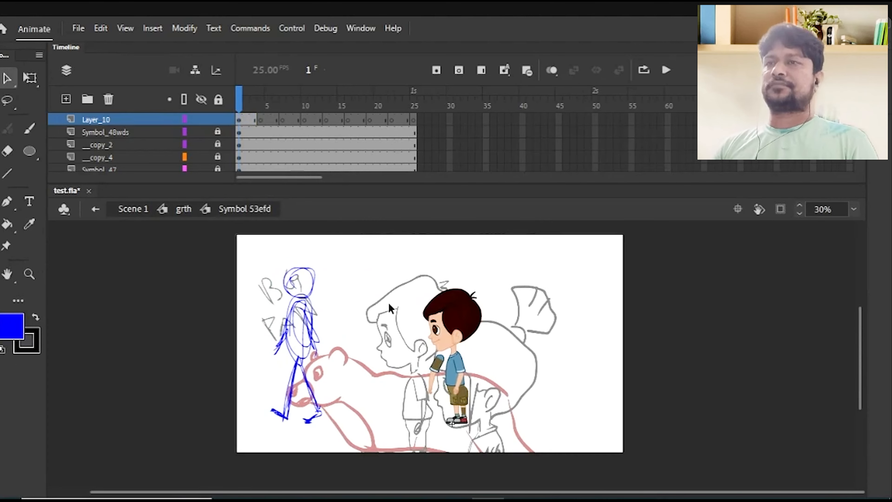
click(317, 332)
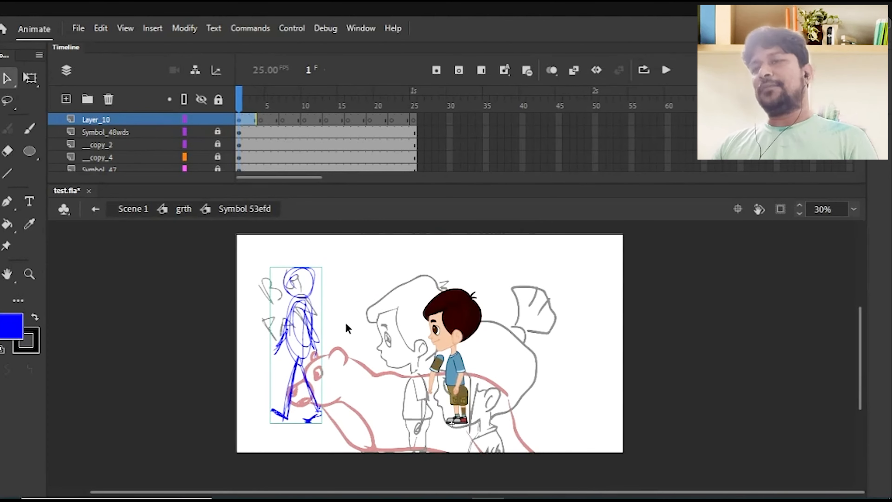
Examine the blue walking figure on the first frame of Layer_10 and compare that frame with frame 25
drag(377, 259, 270, 357)
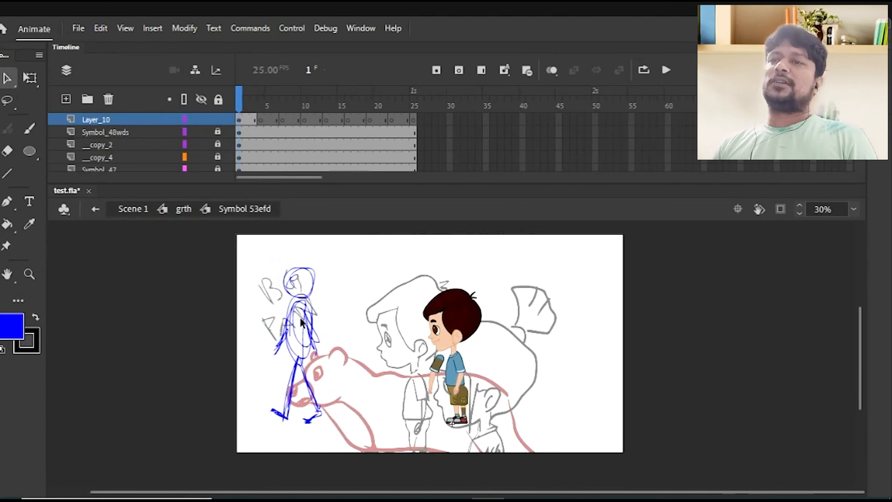
drag(356, 256, 250, 391)
drag(373, 259, 275, 381)
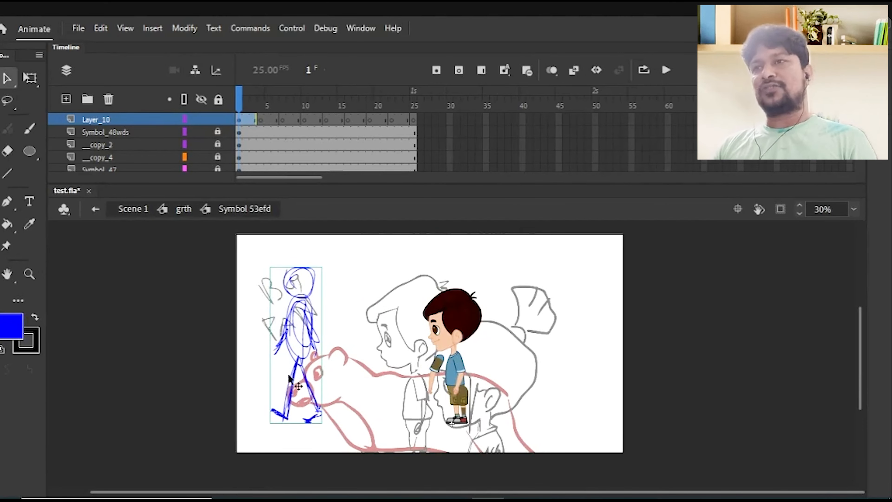
click(419, 119)
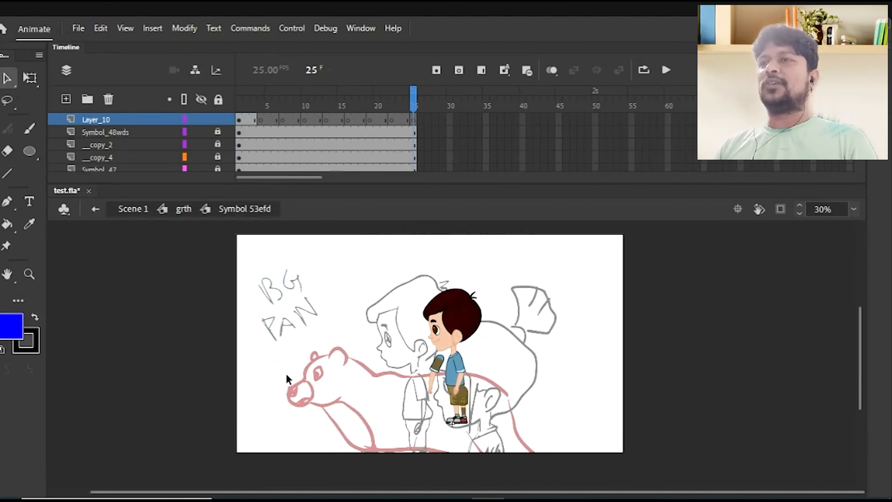
click(239, 106)
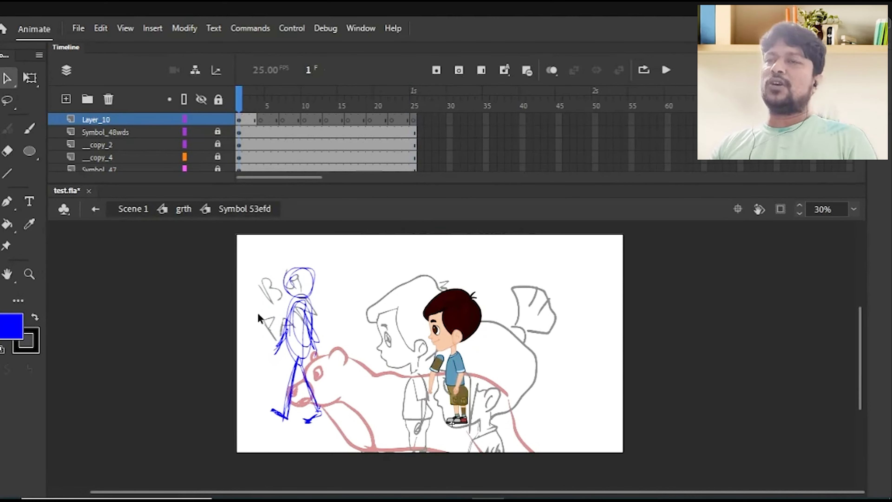
drag(214, 283, 323, 310)
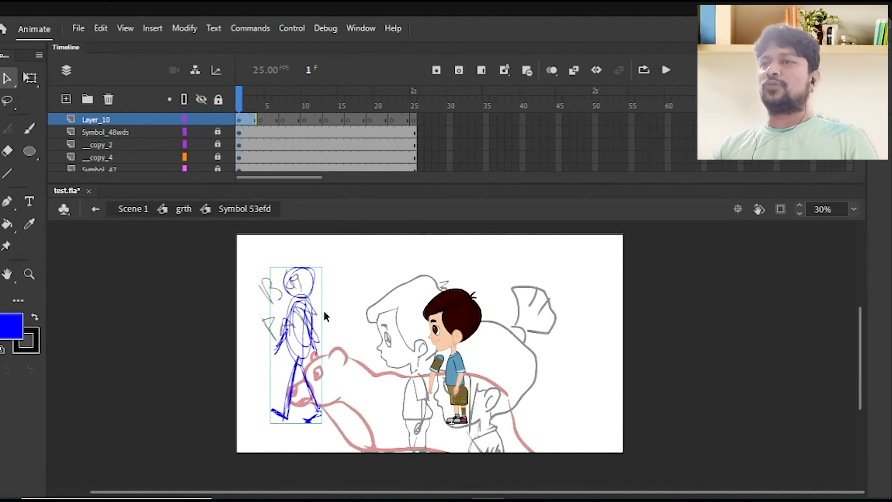
click(348, 321)
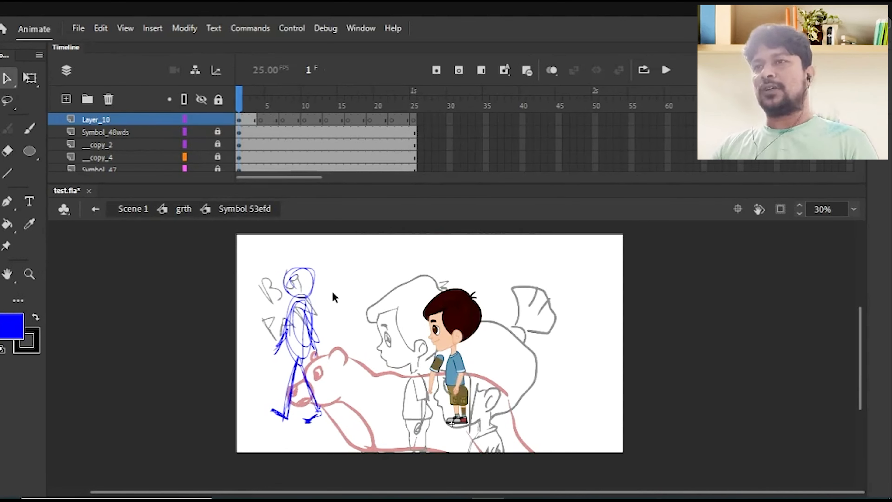
drag(337, 290, 250, 322)
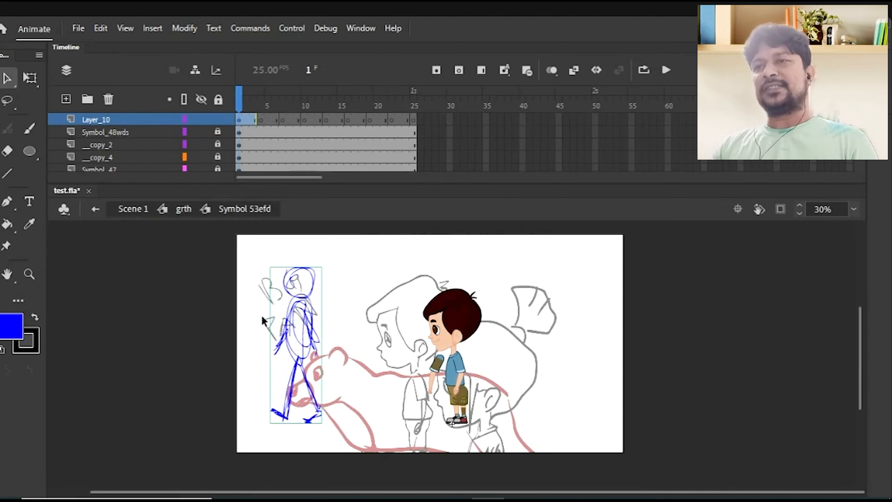
click(262, 316)
drag(343, 301, 239, 260)
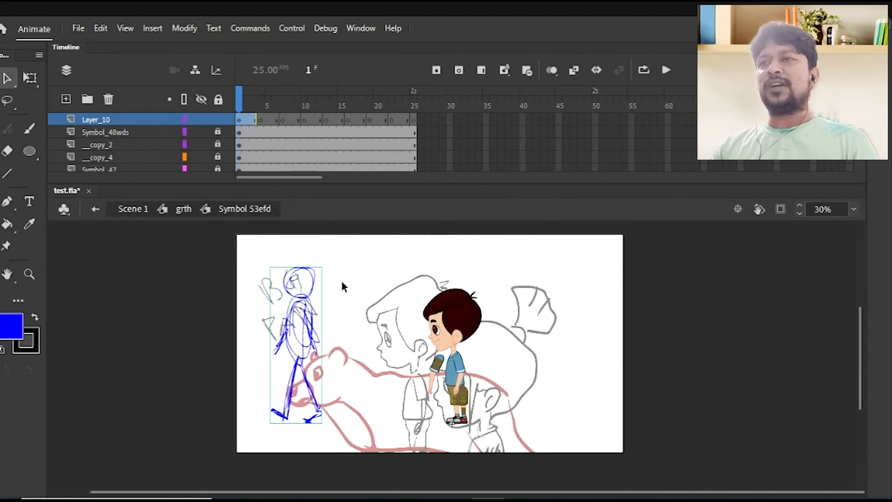
click(339, 282)
drag(289, 109, 239, 105)
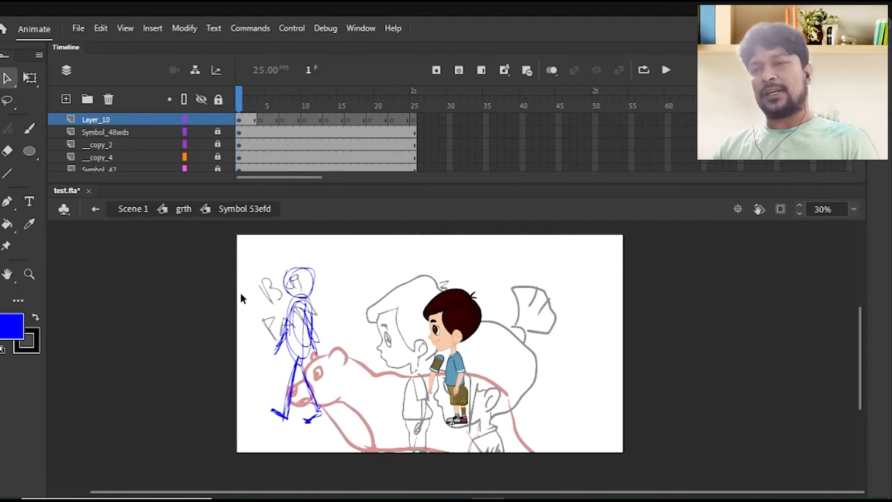
drag(239, 260, 347, 291)
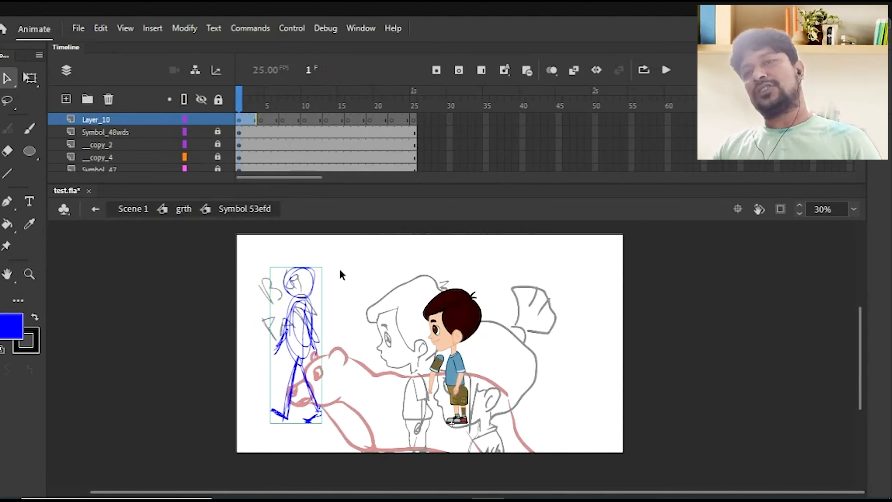
click(341, 278)
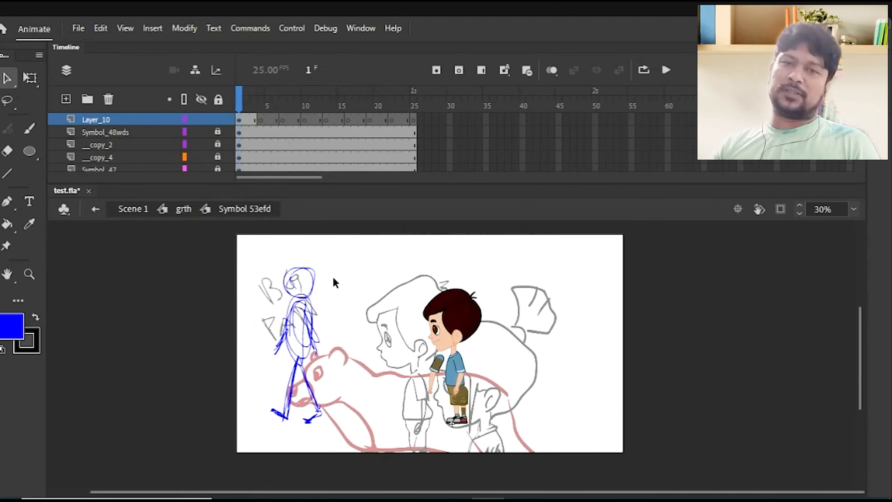
click(427, 94)
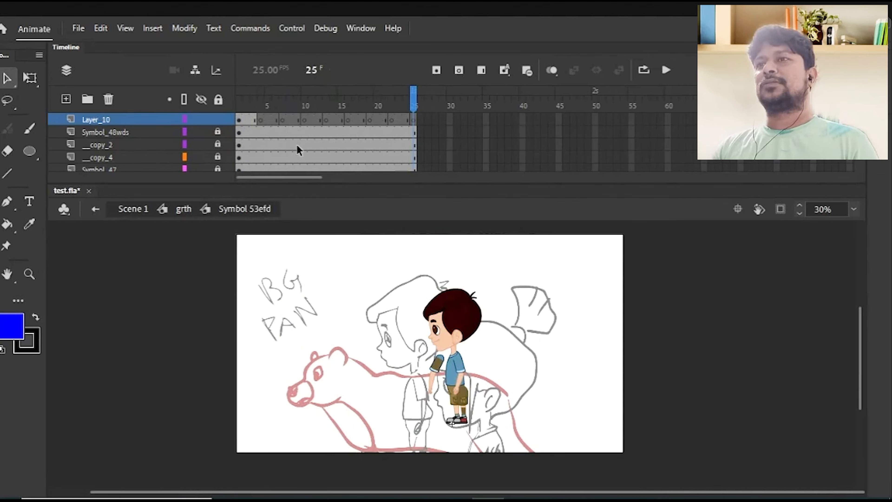
click(240, 102)
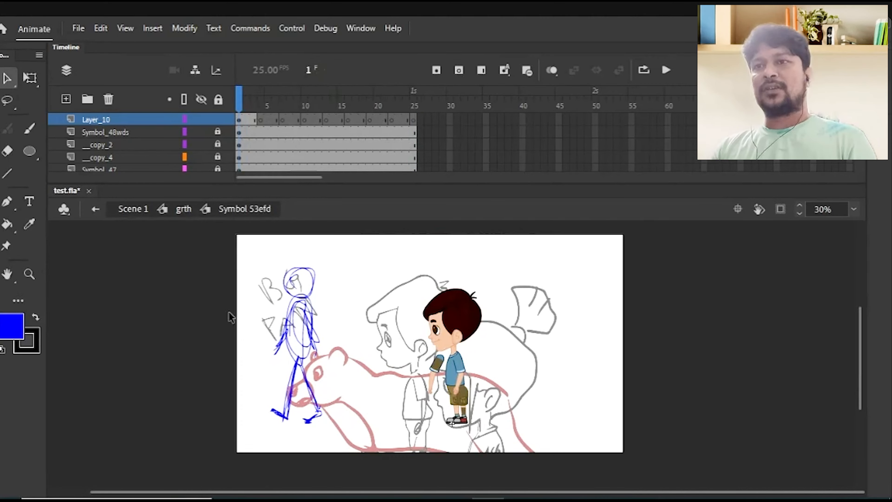
Duplicate the blue walking figure horizontally beside the original, and shift both figures together toward the left edge of the canvas
click(314, 318)
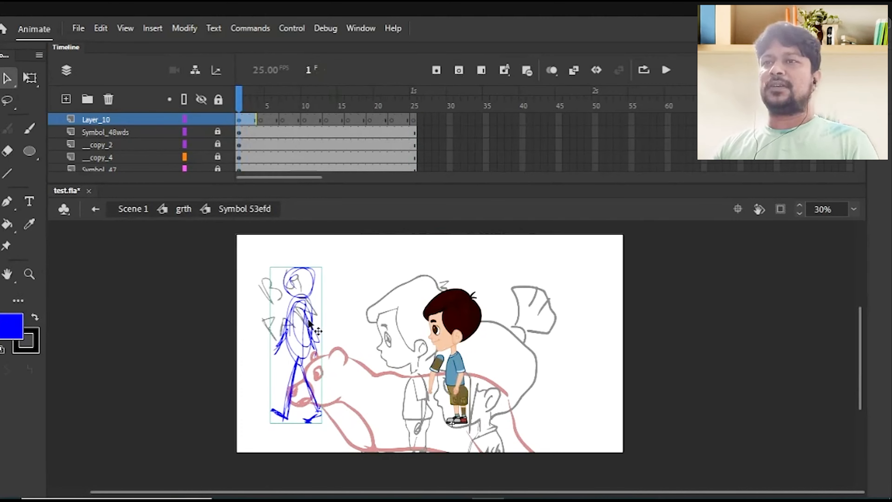
drag(319, 316, 403, 316)
click(213, 299)
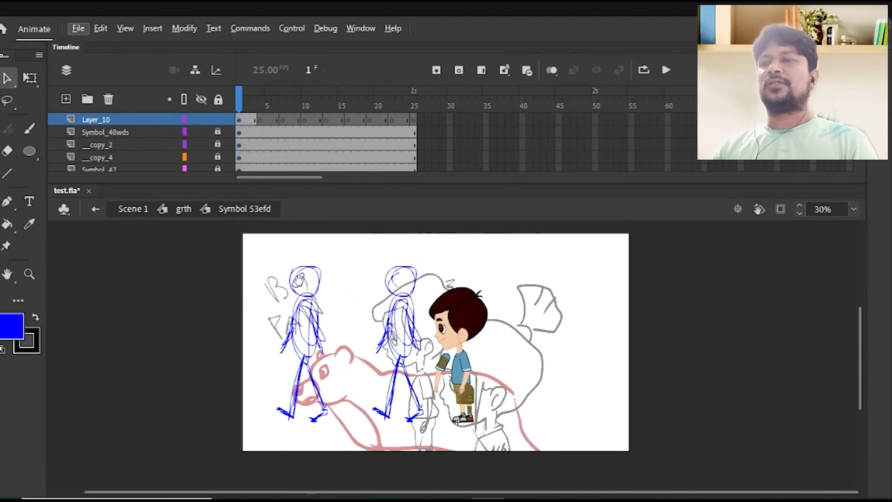
drag(284, 280, 278, 284)
click(466, 26)
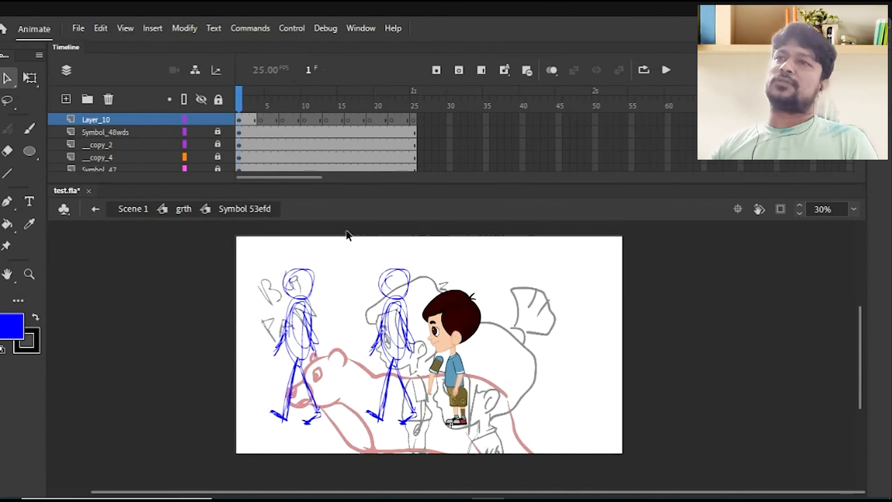
drag(260, 298, 372, 319)
click(312, 397)
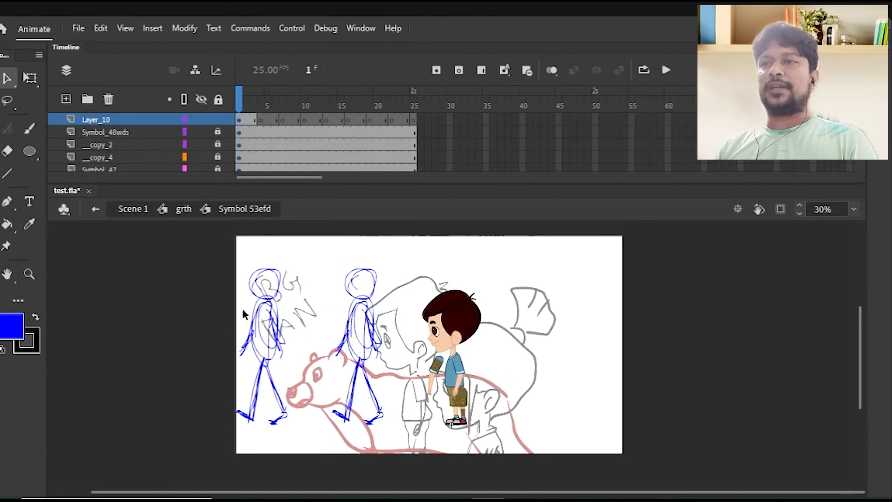
drag(395, 262, 260, 380)
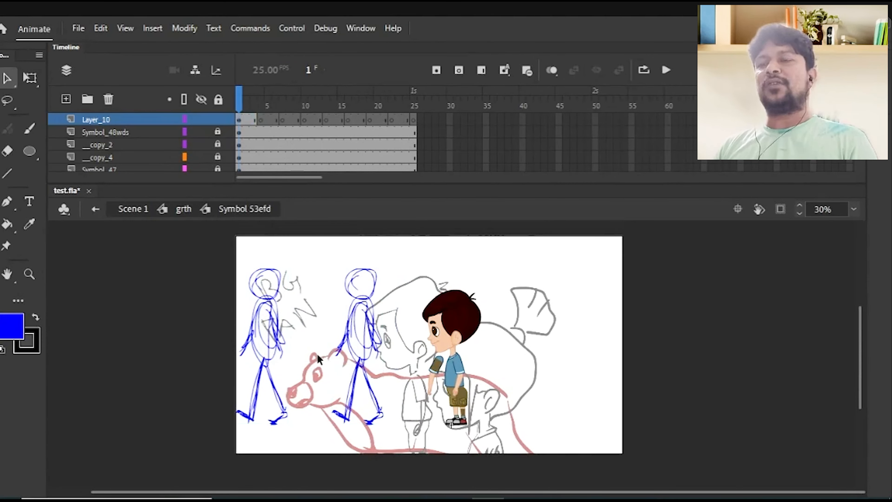
scroll(351, 375, left, 2)
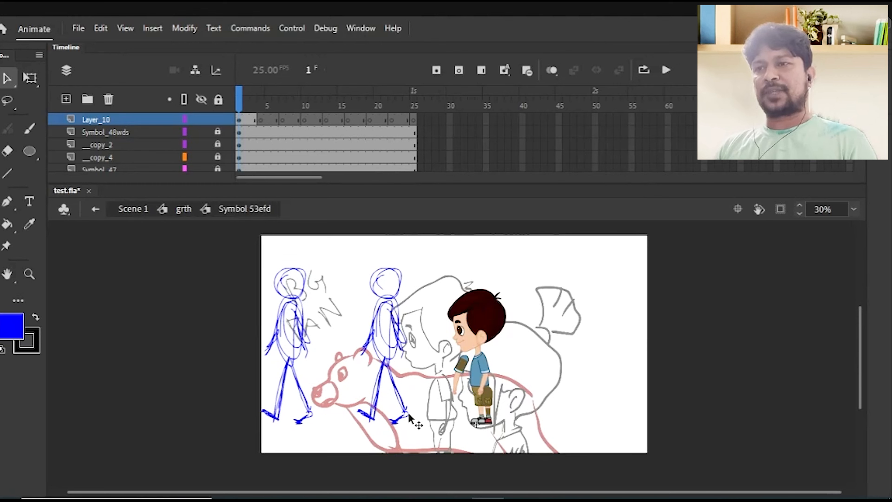
Move the second walking figure slightly farther from the first and place a third copy midway between them
drag(386, 363, 402, 365)
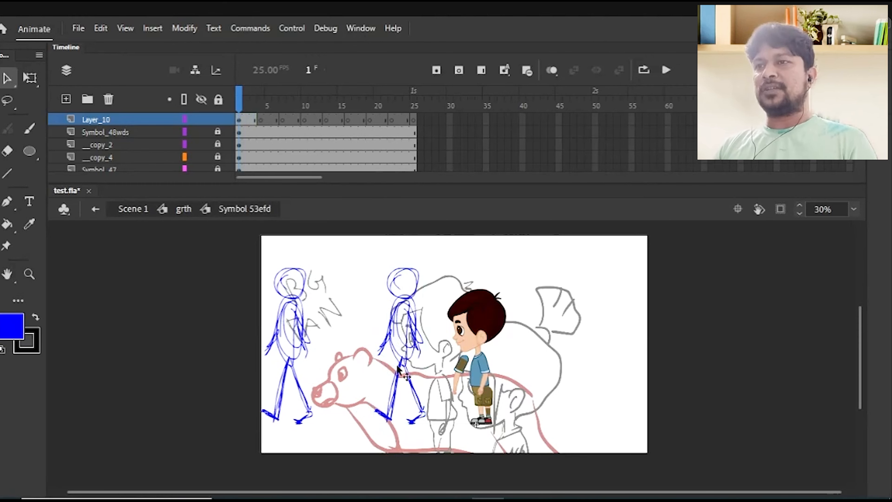
click(397, 366)
key(alt)
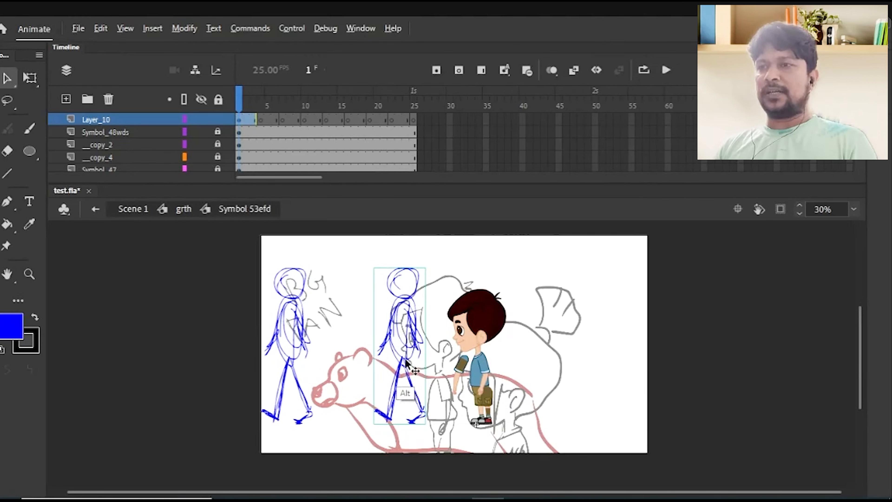
drag(406, 362, 351, 360)
key(v)
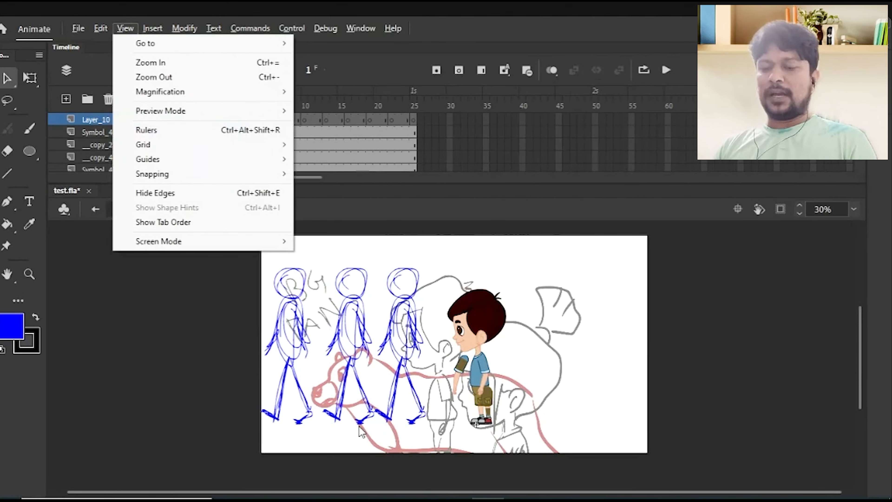
click(544, 20)
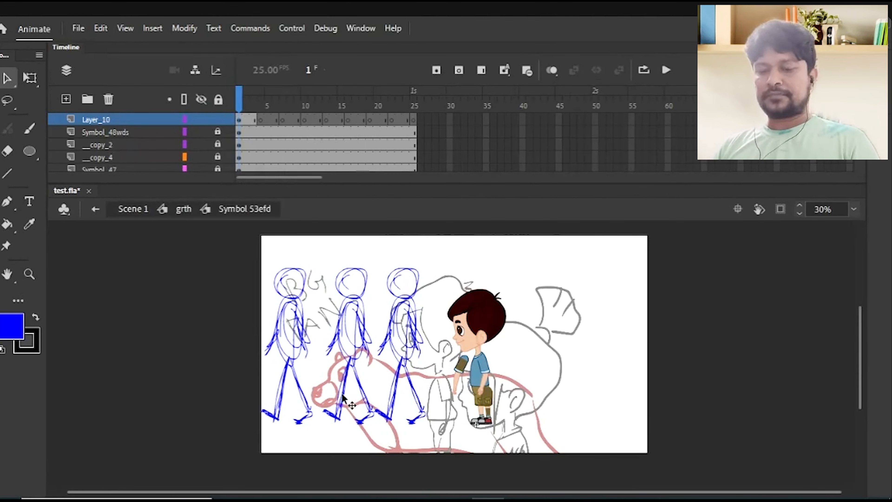
Set the fill to dark red and recolour the left-hand leg and foot inside the middle figure's group with the Paint Bucket
key(b)
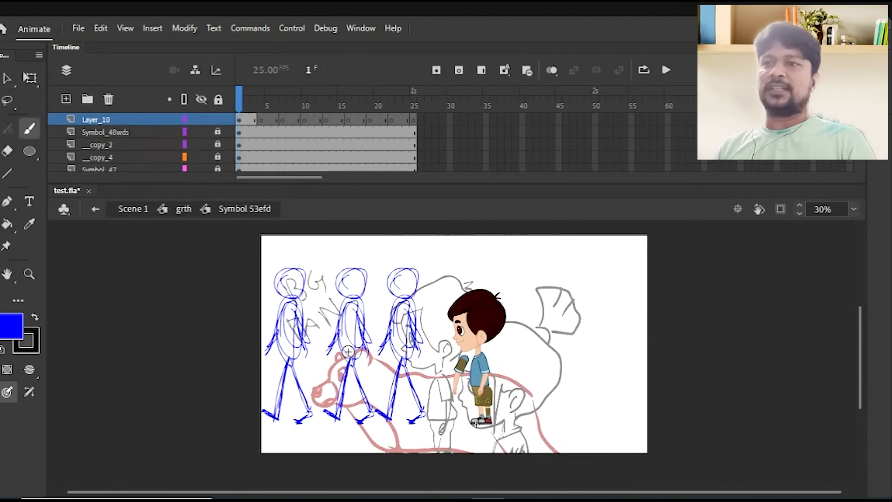
click(11, 329)
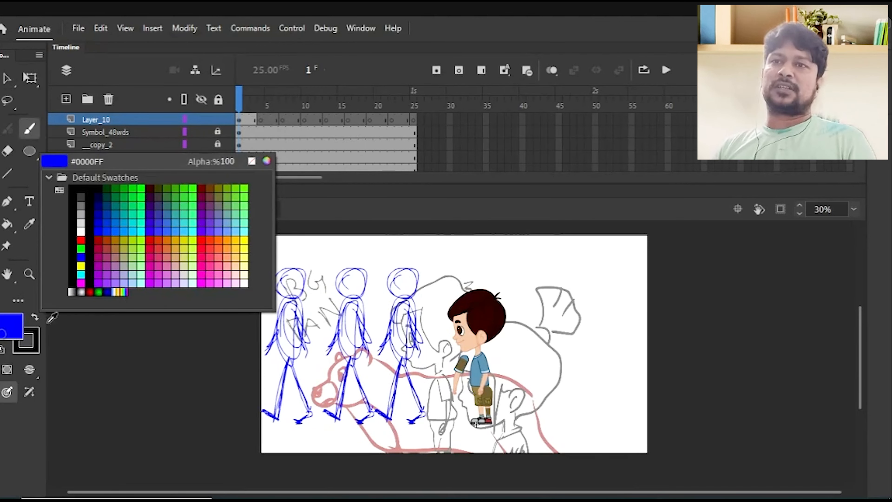
click(99, 244)
key(v)
click(372, 417)
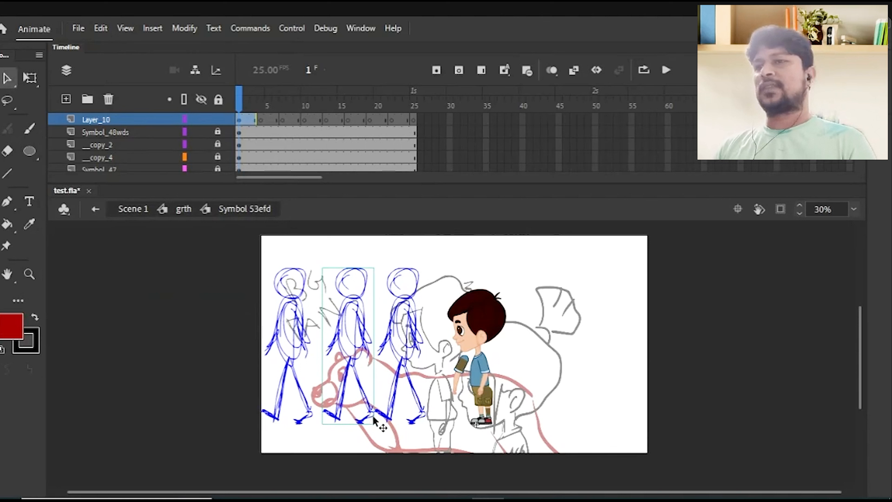
double_click(371, 413)
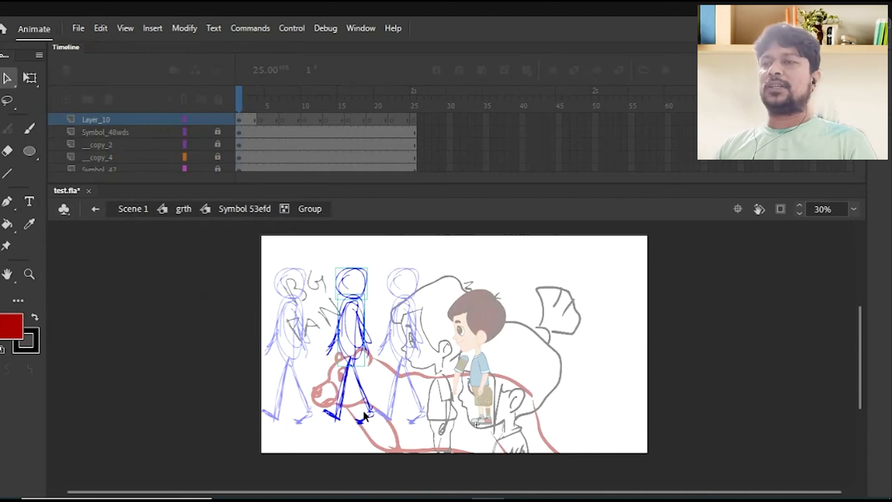
click(346, 429)
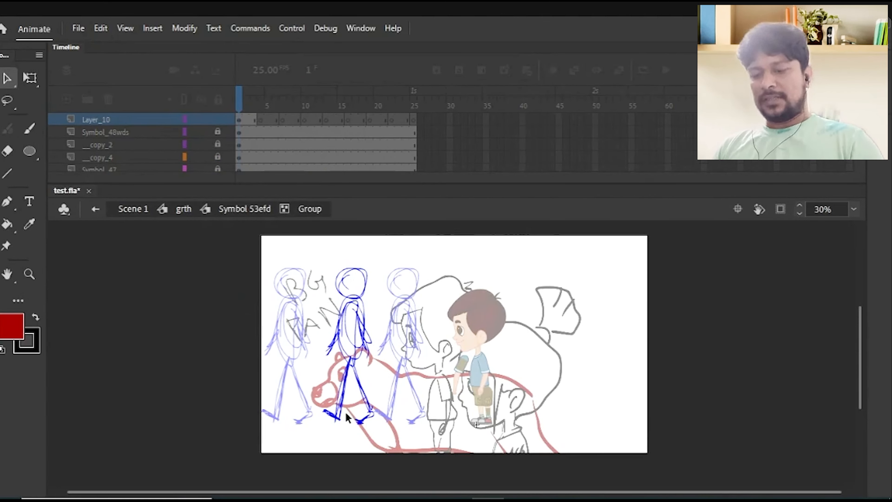
key(k)
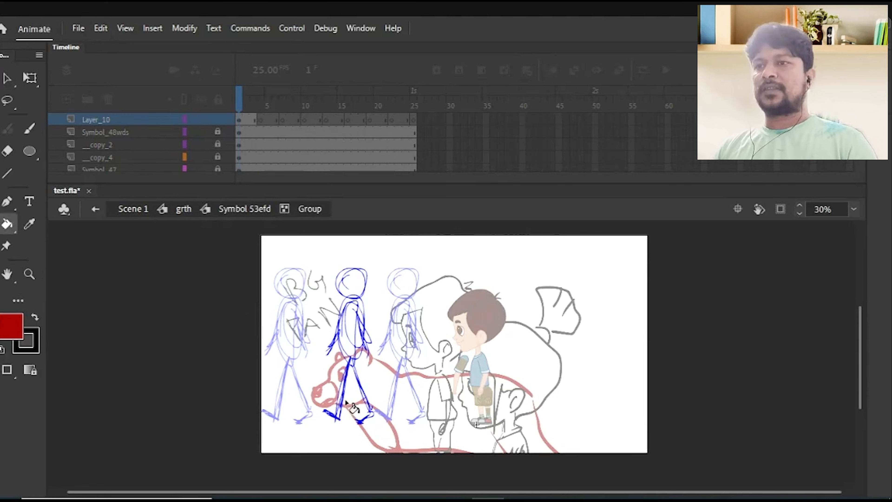
click(344, 403)
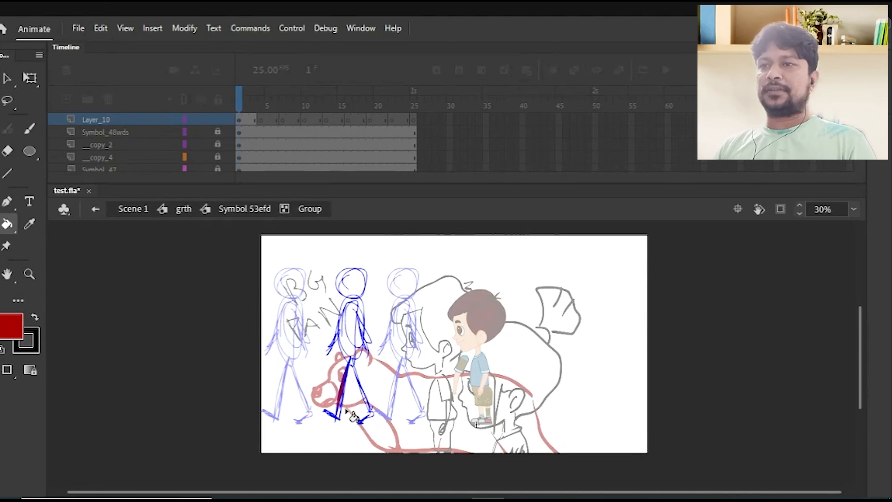
click(342, 395)
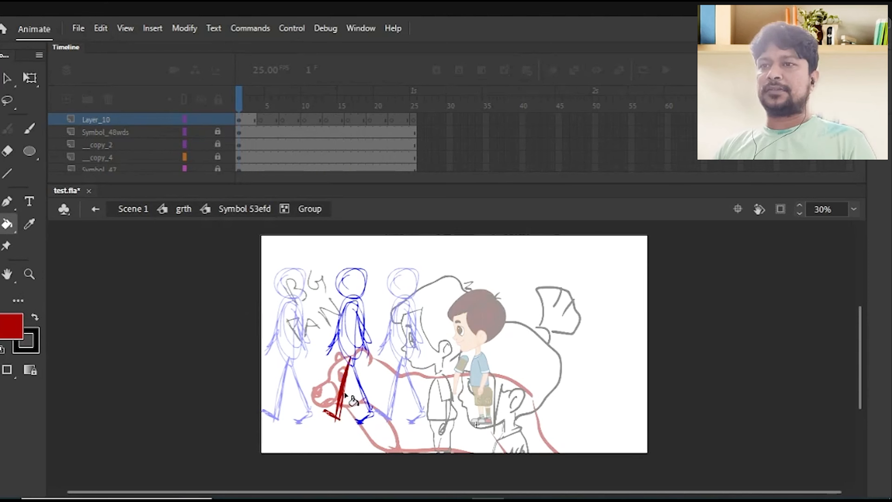
key(v)
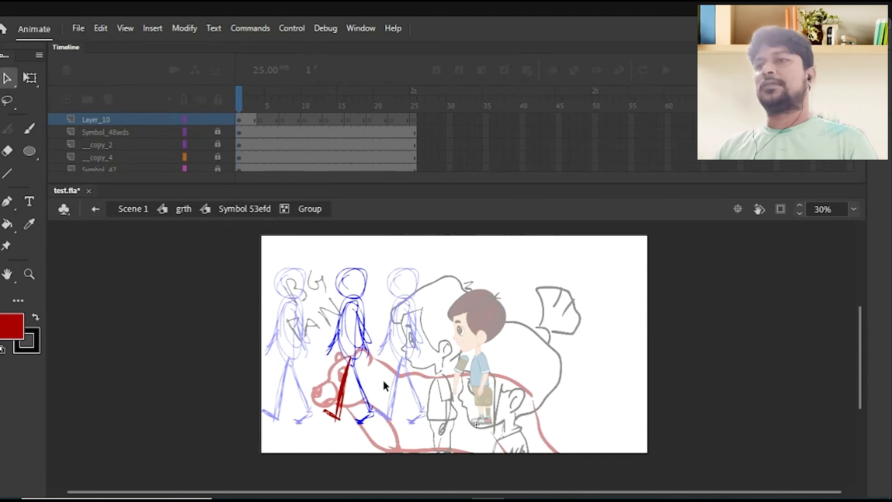
double_click(383, 382)
Recolour the right-hand arm inside the middle walking figure's group dark red with the Paint Bucket
click(367, 349)
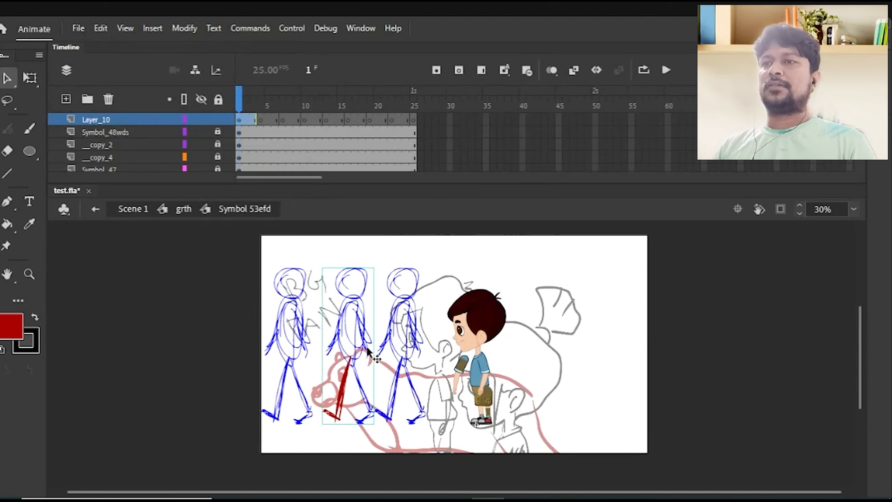
double_click(367, 349)
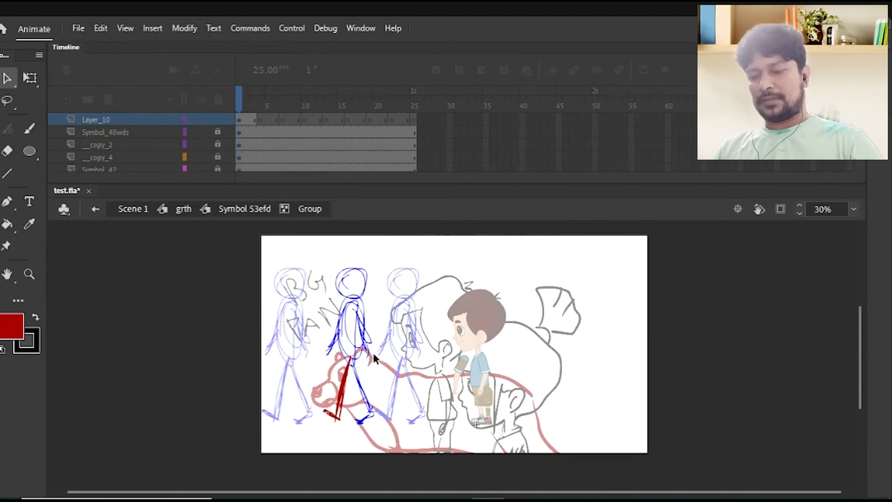
key(k)
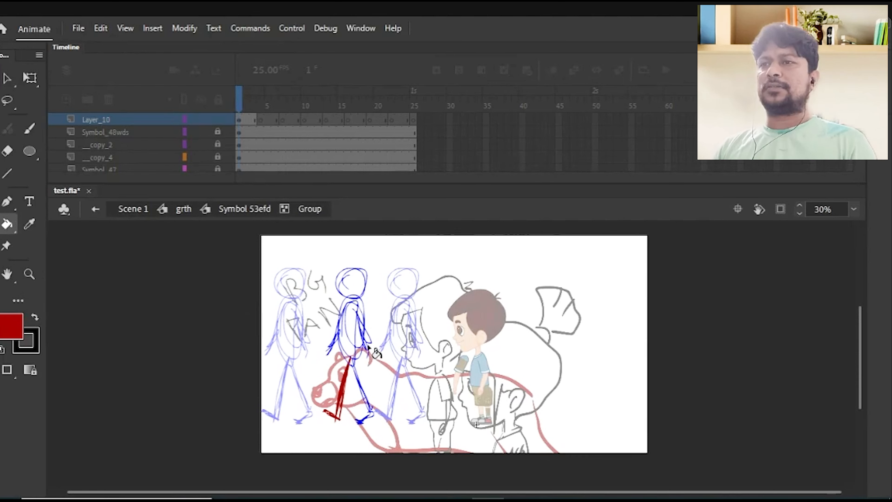
ctrl+double_click(367, 348)
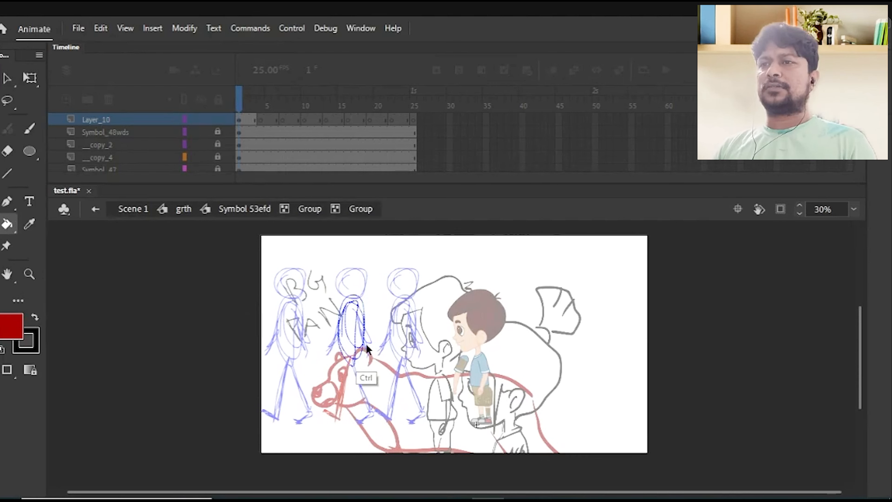
ctrl+double_click(378, 352)
ctrl+scroll(379, 352, up, 5)
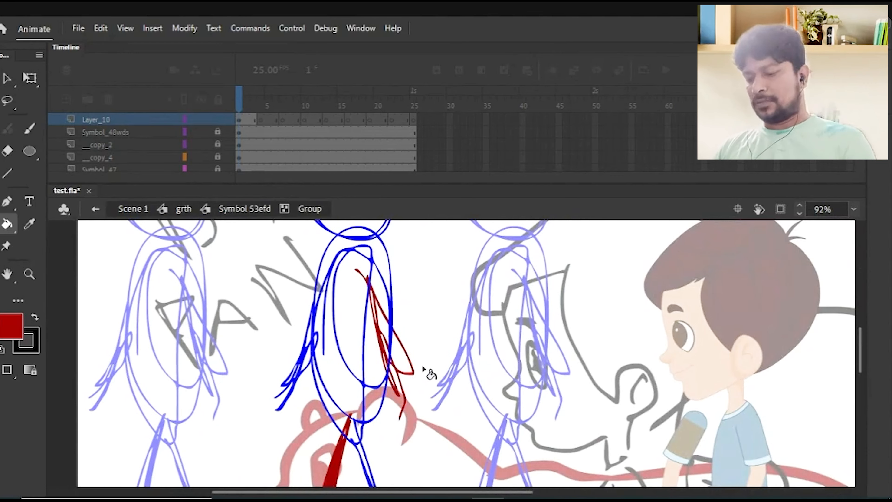
ctrl+scroll(424, 370, down, 5)
key(v)
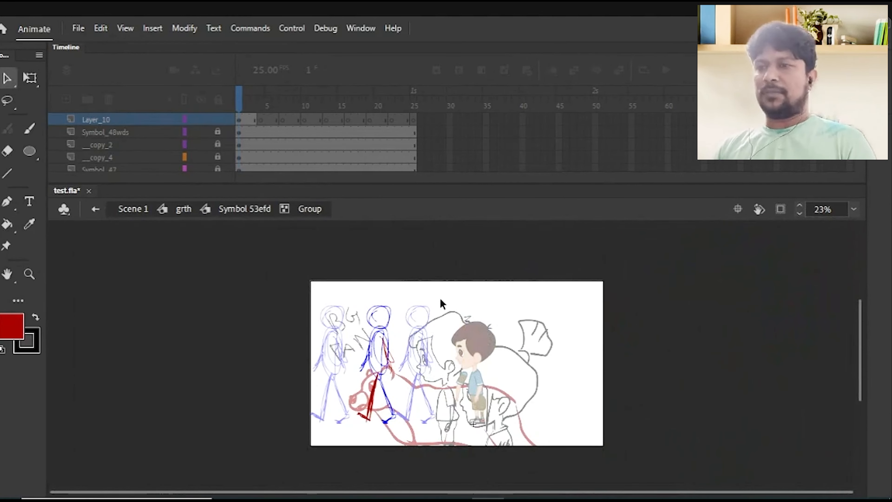
double_click(442, 299)
ctrl+scroll(343, 433, up, 2)
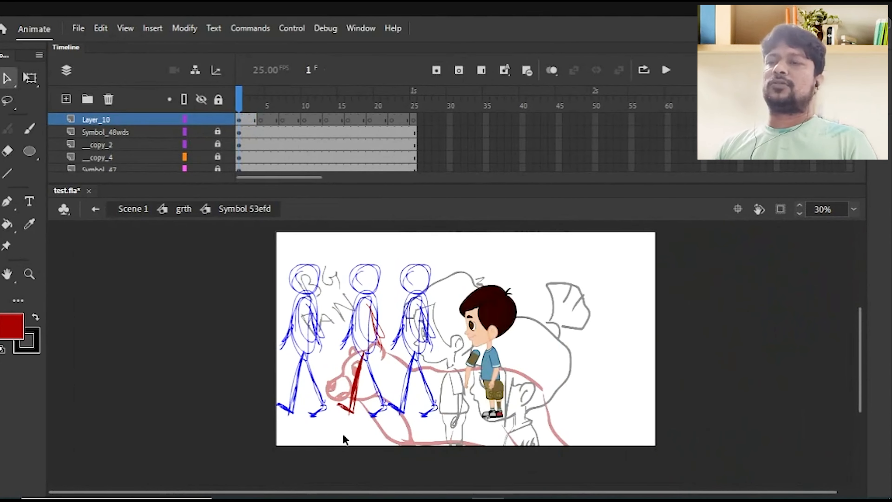
Recolour the right-hand leg and foot inside the first walking figure's group dark red with the Paint Bucket
drag(298, 435, 298, 434)
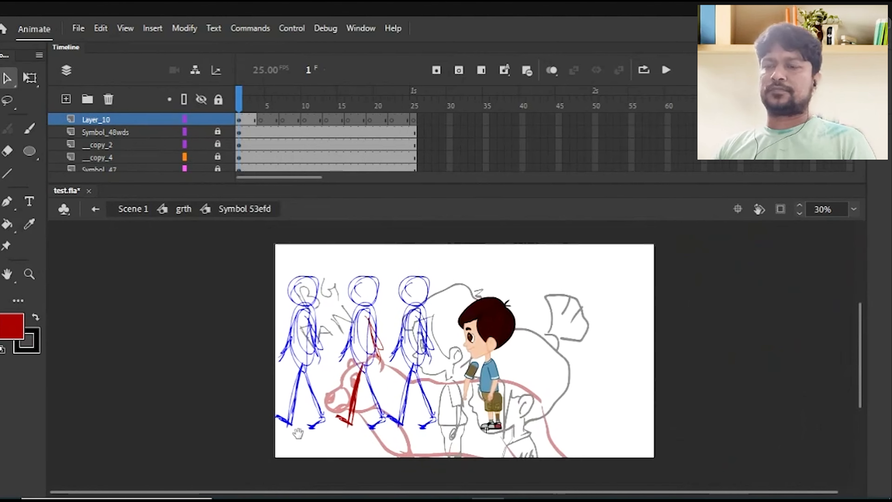
click(321, 424)
double_click(322, 424)
click(328, 426)
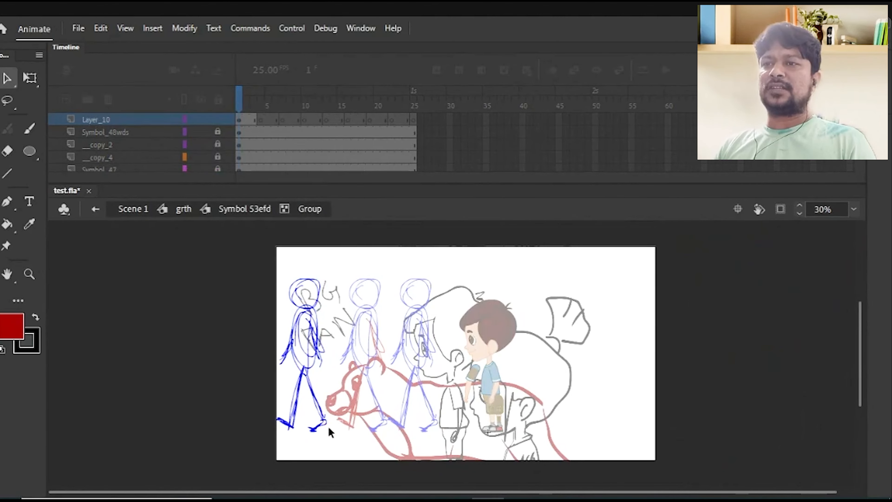
key(k)
click(318, 408)
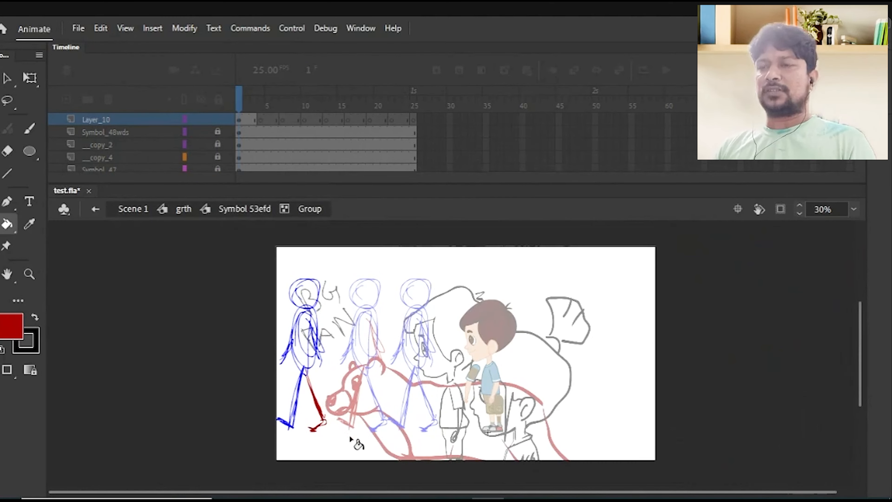
key(v)
double_click(360, 438)
click(364, 438)
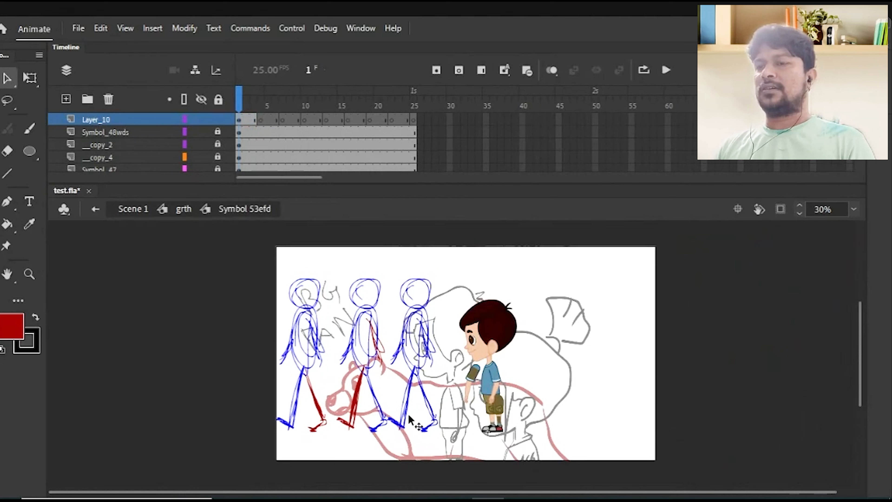
Recolour the right-hand leg and foot inside the third walking figure's group dark red with the Paint Bucket
double_click(431, 401)
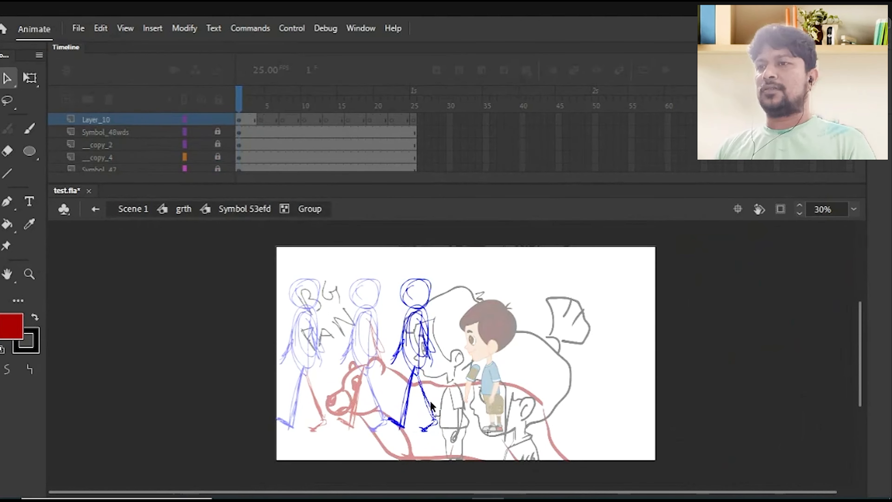
key(k)
click(430, 407)
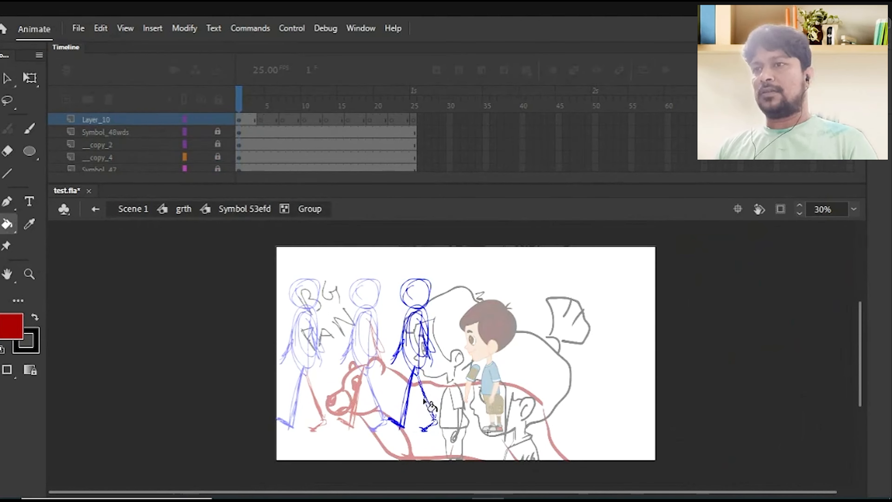
key(v)
double_click(440, 385)
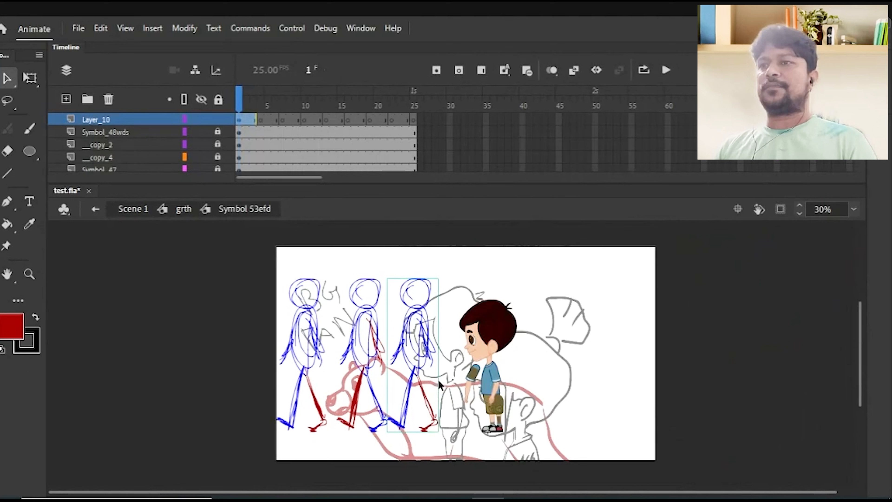
Recolour the right-hand arm of the third walking figure dark red
double_click(435, 362)
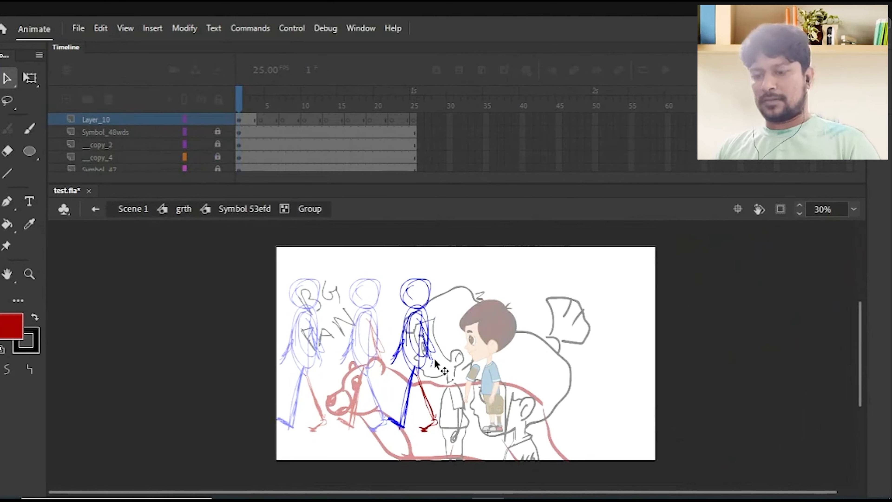
key(k)
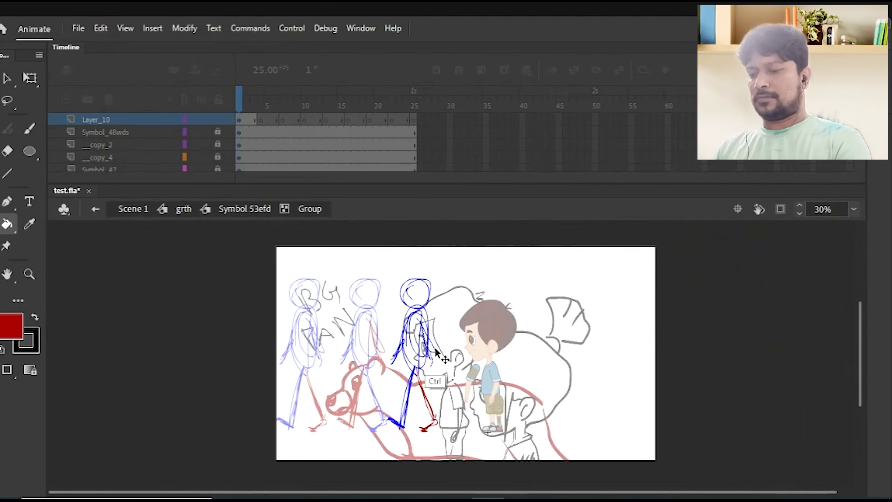
key(ctrl+=)
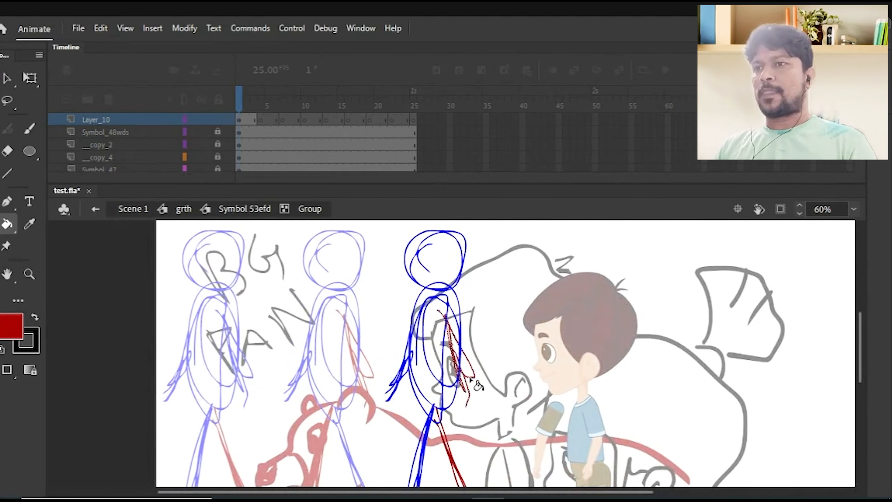
key(ctrl+minus)
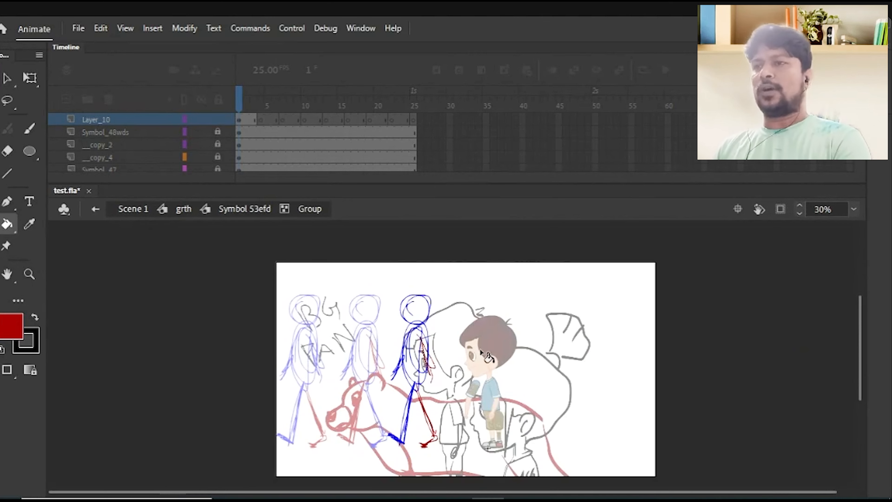
key(v)
double_click(444, 359)
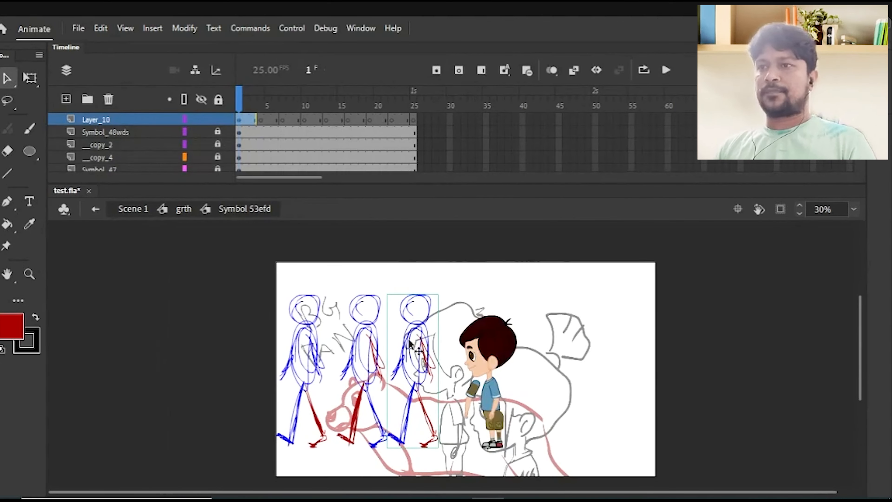
Recolour the right-hand arm of the first walking figure dark red
click(323, 362)
double_click(323, 364)
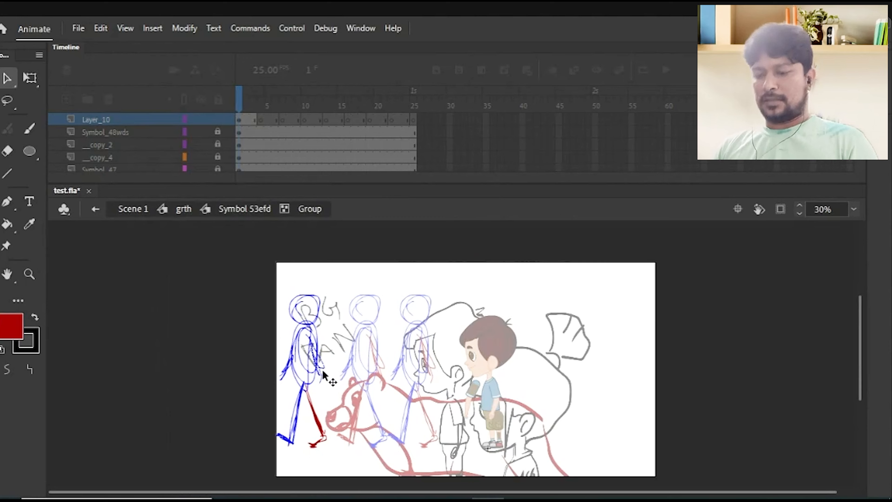
key(k)
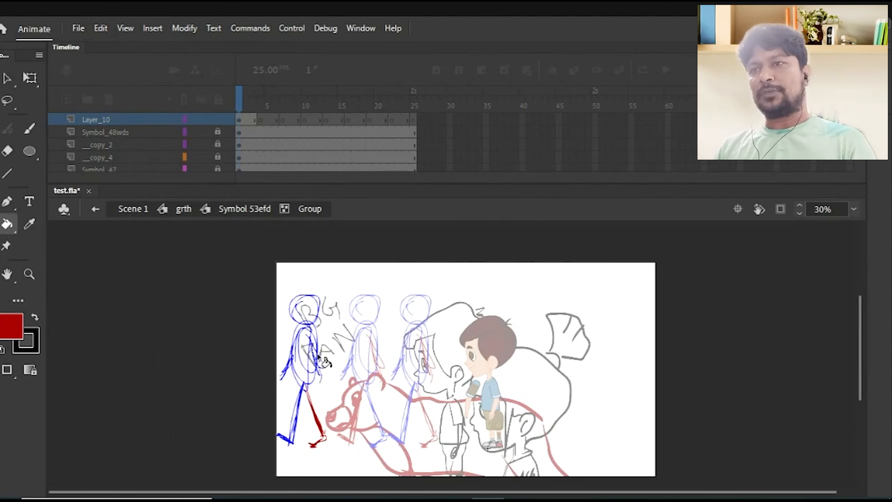
click(316, 360)
key(v)
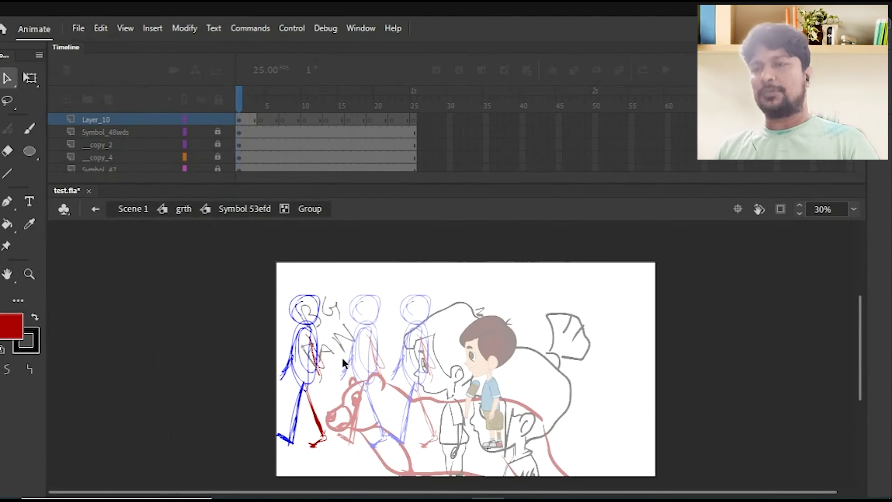
double_click(334, 381)
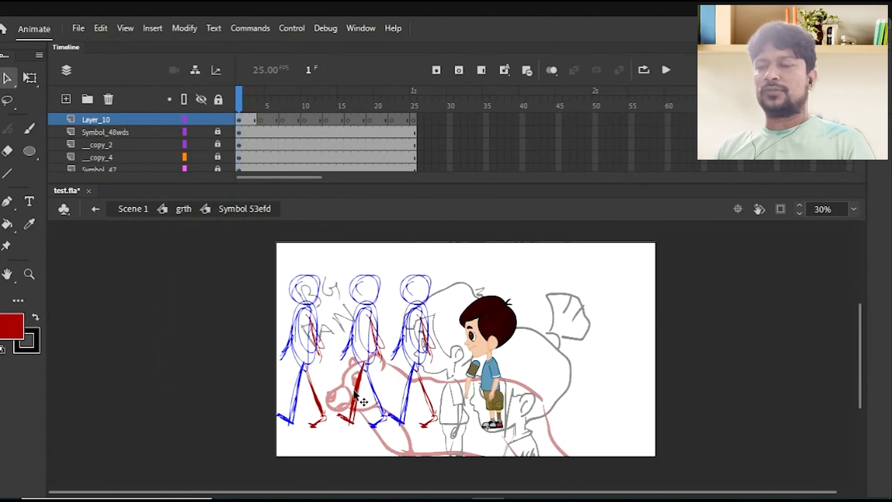
Make the left-hand arms of the first and third figures dark red and their right-hand arms blue, save test.fla and return to the grth symbol
double_click(394, 388)
click(395, 389)
key(ctrl+s)
mouse_move(396, 414)
mouse_down()
mouse_move(389, 368)
mouse_move(384, 407)
mouse_up()
drag(384, 365, 384, 375)
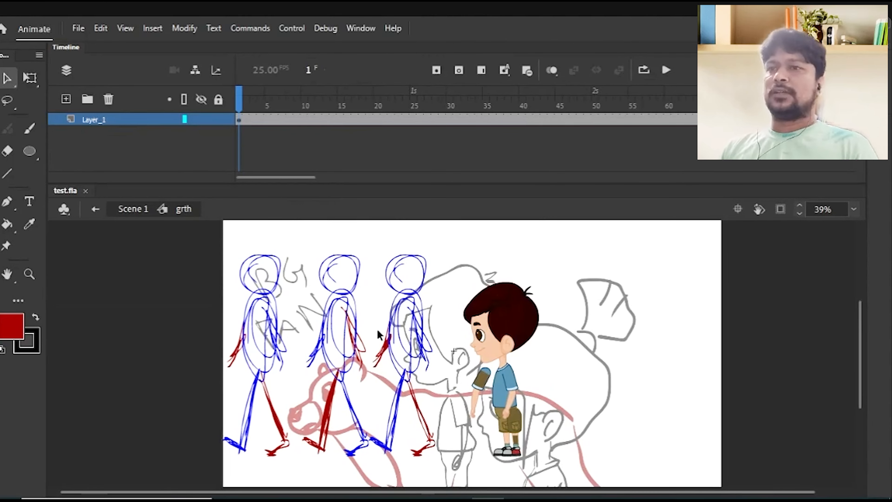
Reopen the boy's symbol and examine Layer_10 frame by frame from frame 25 back to frame 1
mouse_move(244, 243)
mouse_down()
mouse_move(398, 349)
mouse_move(387, 444)
mouse_up()
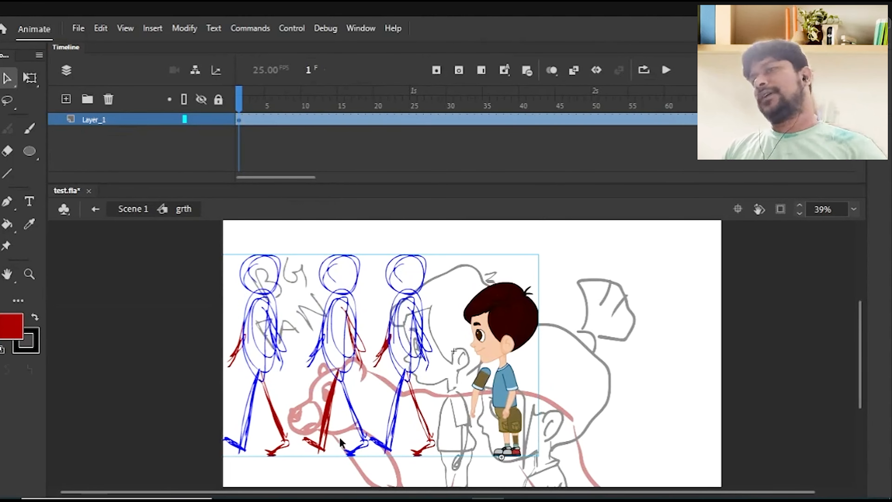
double_click(418, 341)
click(429, 97)
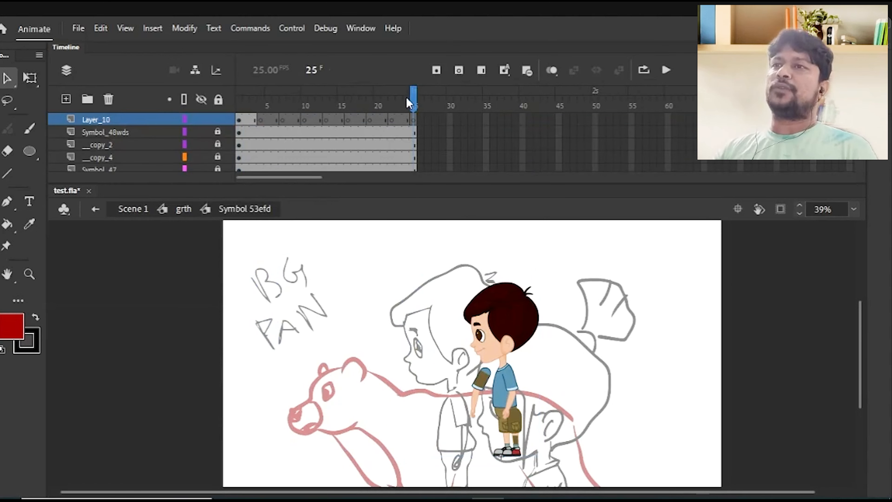
key(comma)
key(comma)
key(comma)
key(comma)
key(comma)
key(comma)
key(comma)
key(comma)
key(comma)
key(comma)
key(comma)
key(comma)
key(comma)
key(comma)
key(comma)
key(comma)
key(comma)
key(comma)
key(comma)
key(comma)
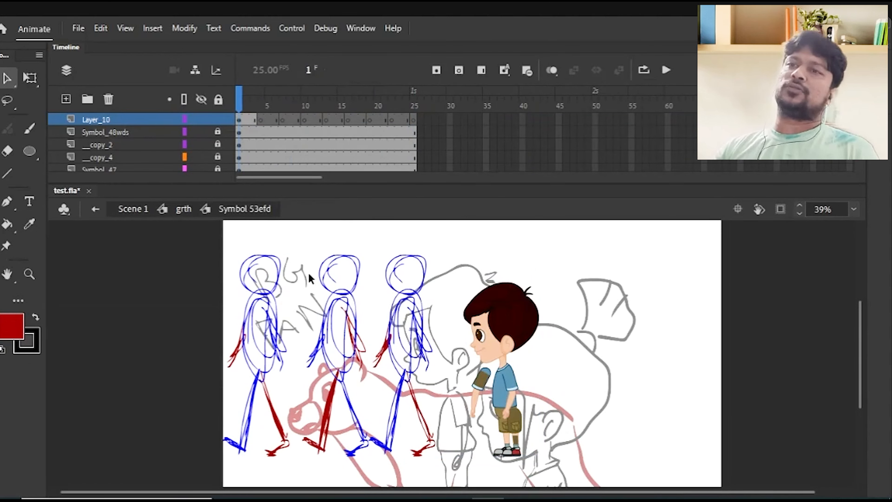
Select the three guide figures on the first frame and preview the symbol's 25-frame timeline
drag(249, 238, 439, 293)
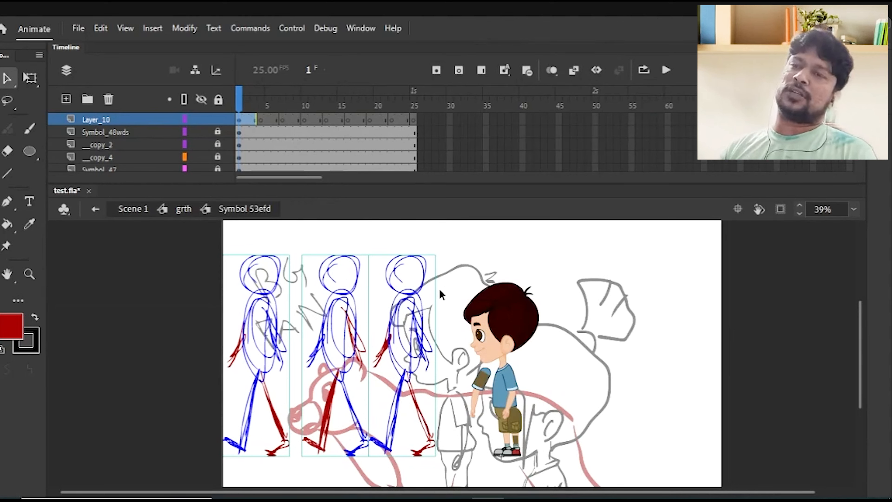
key(Return)
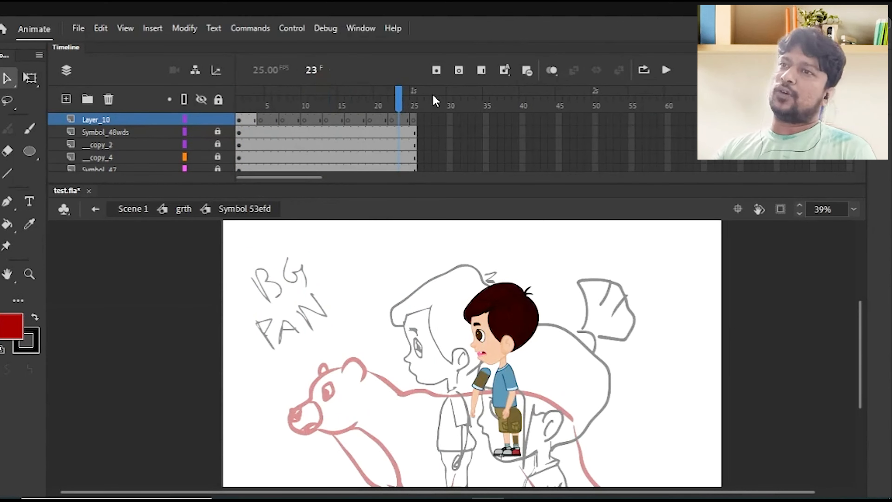
drag(240, 95, 422, 99)
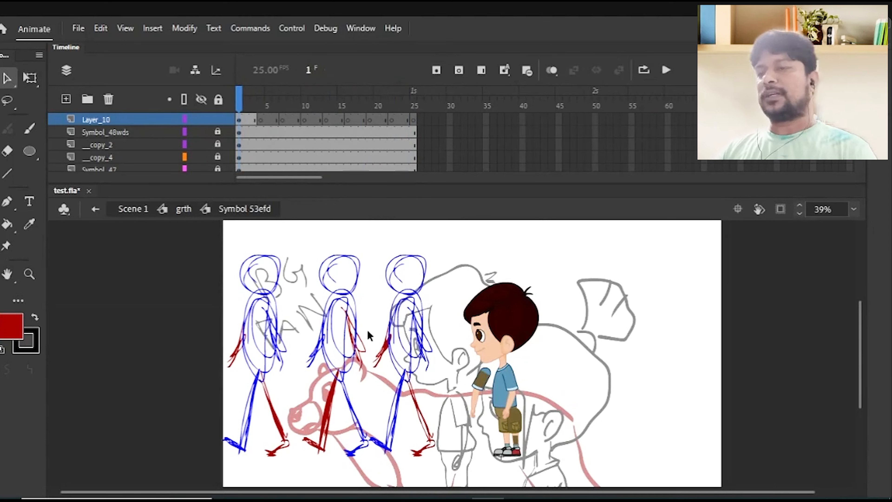
Handwrite and underline short dark red walk-pose notes, including "Pass", in the blank area beside the boy with the Brush tool
key(b)
key(space)
drag(392, 323, 373, 331)
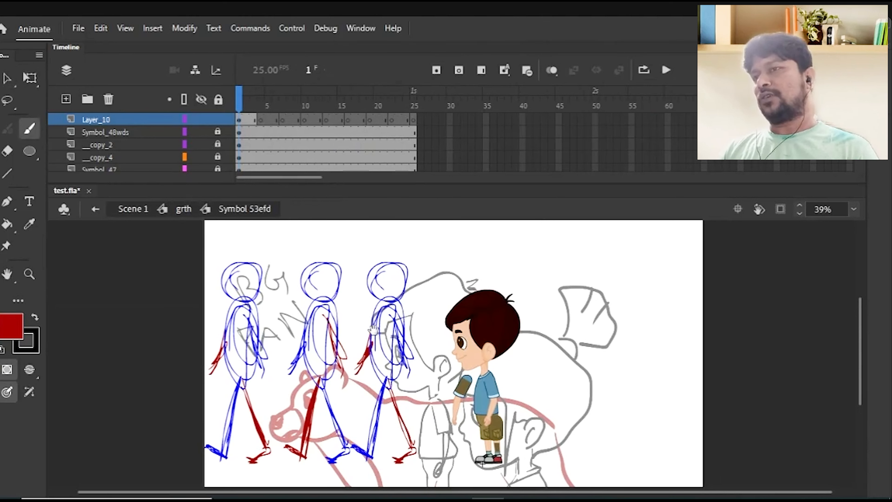
mouse_move(547, 249)
mouse_down()
mouse_move(544, 268)
mouse_move(572, 263)
mouse_move(577, 246)
mouse_move(602, 258)
mouse_move(626, 235)
mouse_up()
mouse_move(637, 299)
mouse_down()
mouse_move(610, 305)
mouse_move(599, 321)
mouse_move(617, 310)
mouse_up()
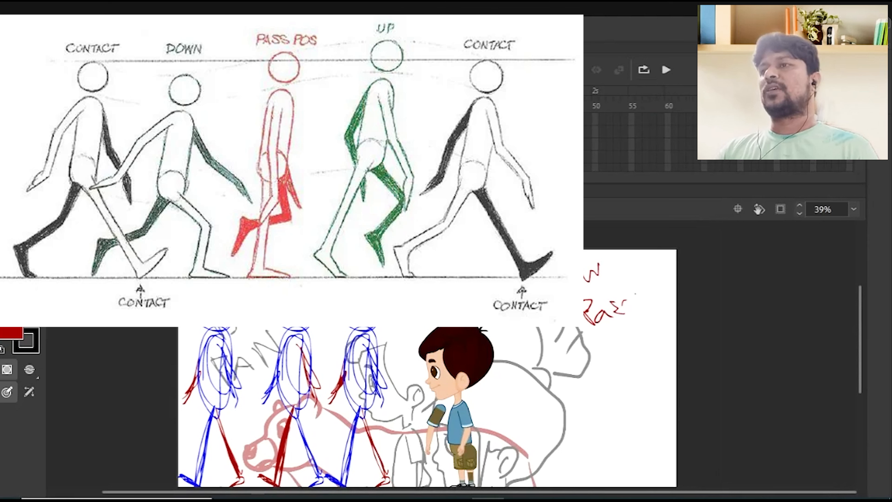
drag(640, 290, 656, 292)
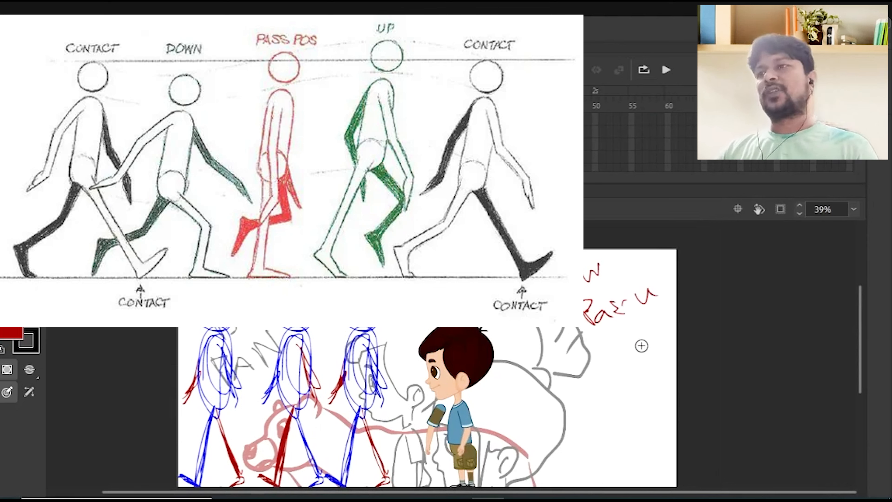
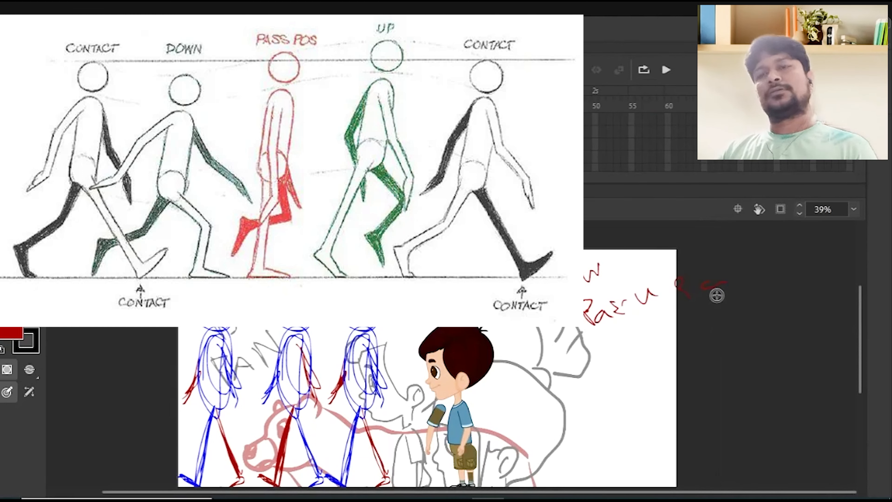
mouse_move(602, 332)
mouse_down()
mouse_move(647, 346)
mouse_move(726, 306)
mouse_up()
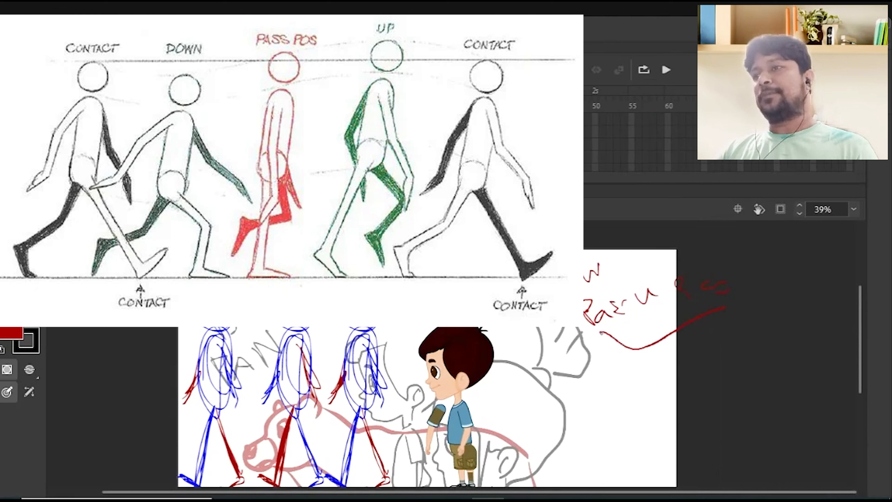
Undo the underline beneath the handwritten notes and brush a dark red check-shaped arrow and a curved looping arrow around them
key(ctrl+z)
drag(669, 311, 647, 369)
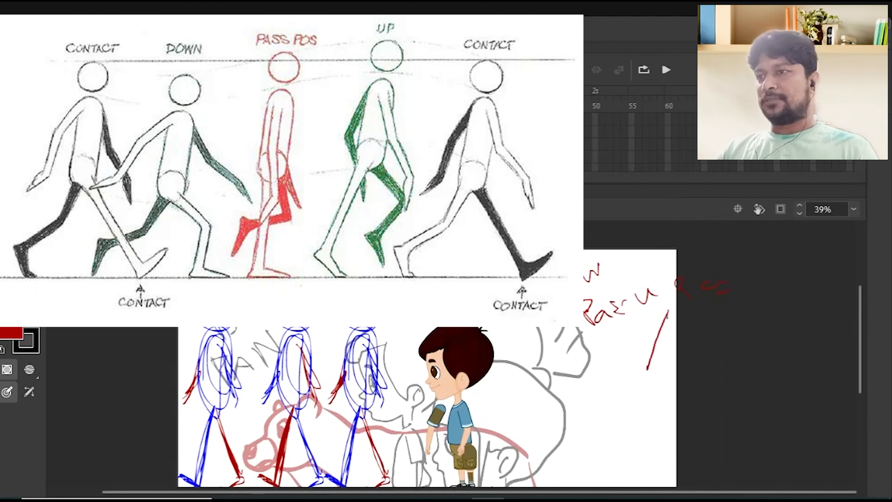
drag(627, 411, 621, 418)
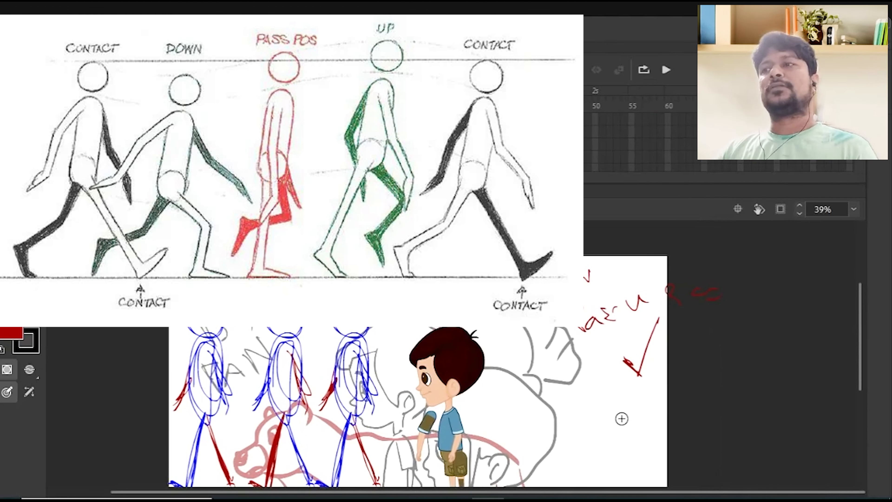
drag(685, 368, 674, 380)
key(ctrl+z)
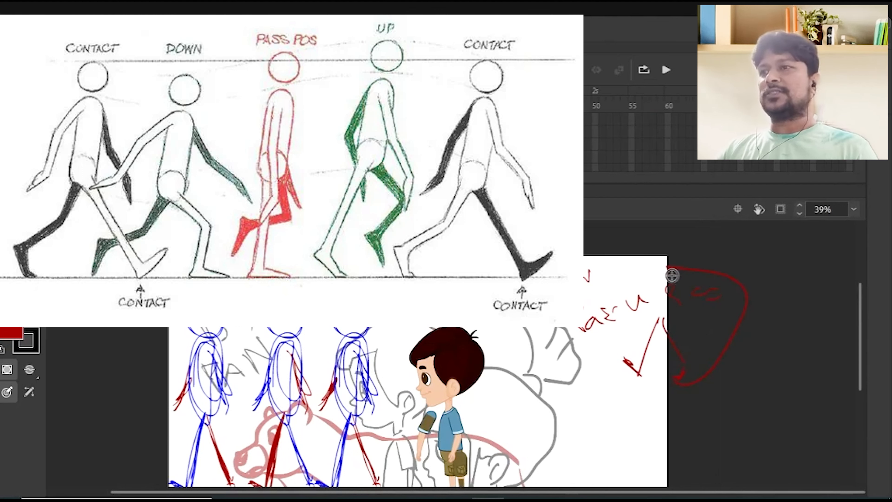
drag(655, 269, 667, 273)
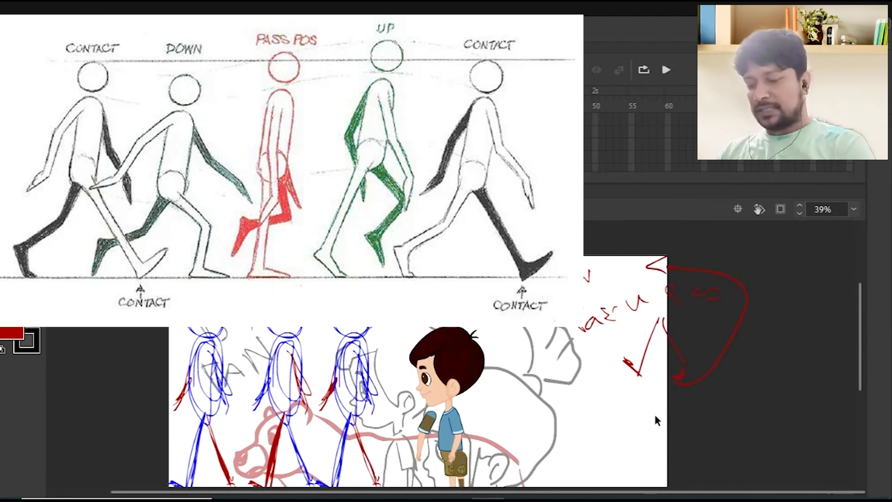
Delete all the dark red handwritten notes and arrows beside the boy
key(ctrl+minus)
drag(581, 409, 579, 401)
key(v)
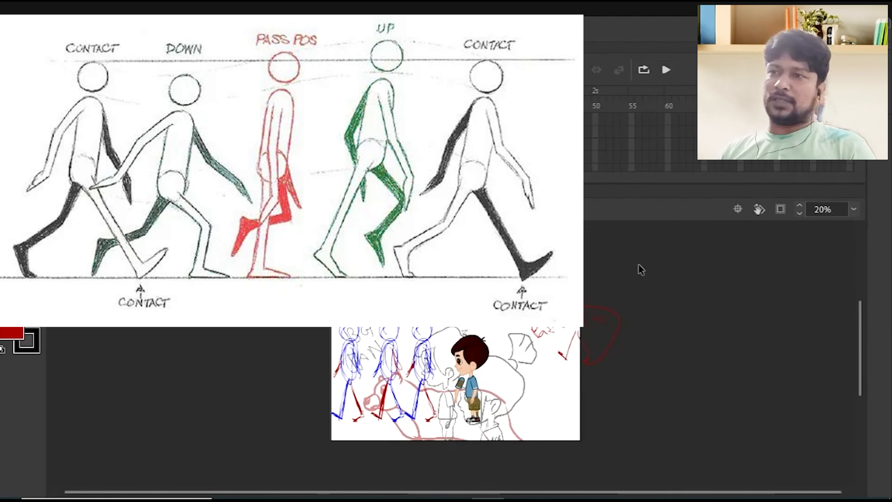
mouse_move(624, 266)
mouse_down()
mouse_move(475, 373)
mouse_move(491, 371)
mouse_up()
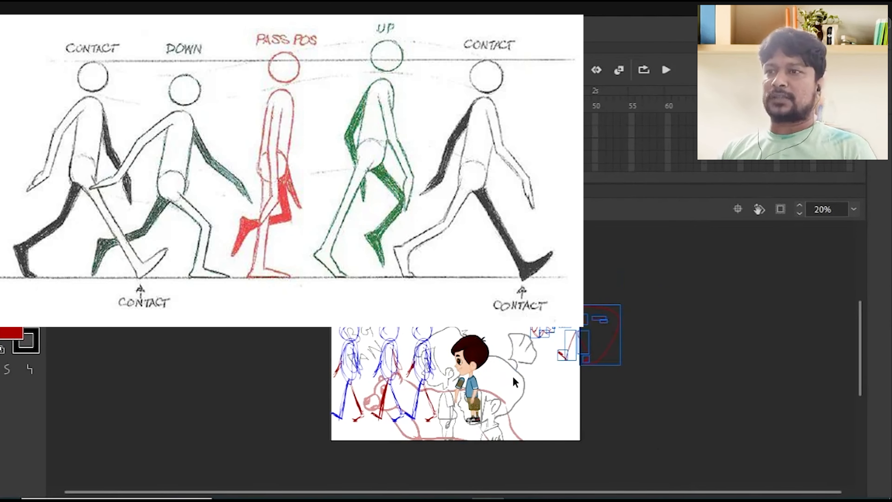
key(Delete)
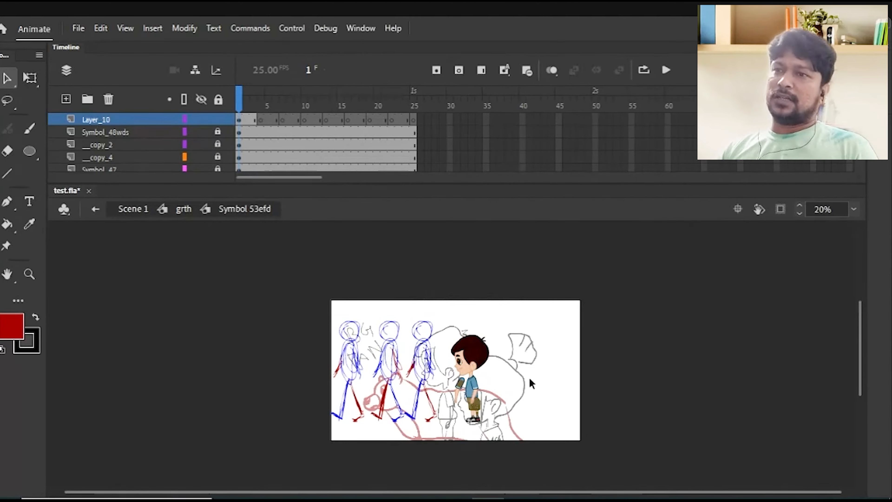
Duplicate the middle guide figure into the gap between the first and middle figures, and nudge the copy up slightly
drag(519, 299, 378, 458)
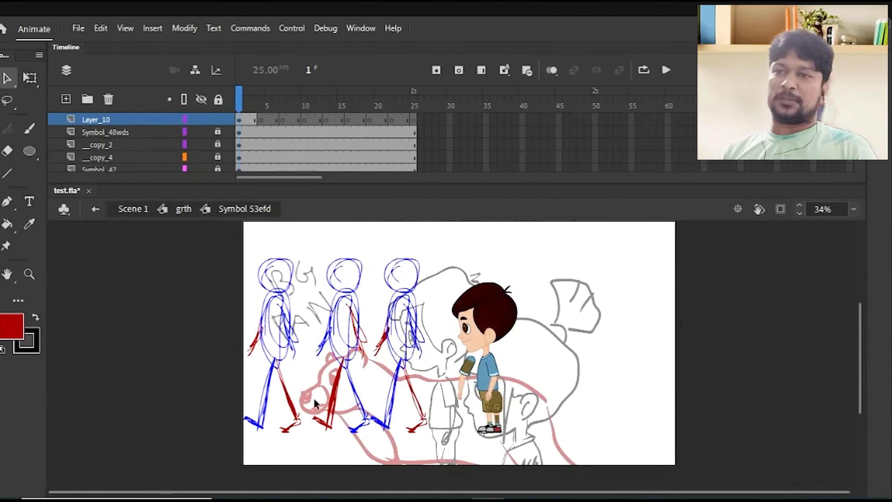
click(350, 357)
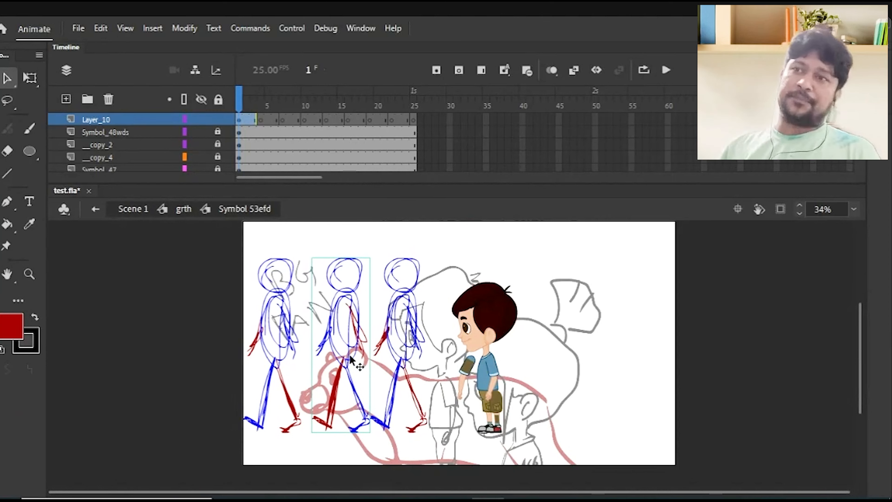
click(372, 450)
key(b)
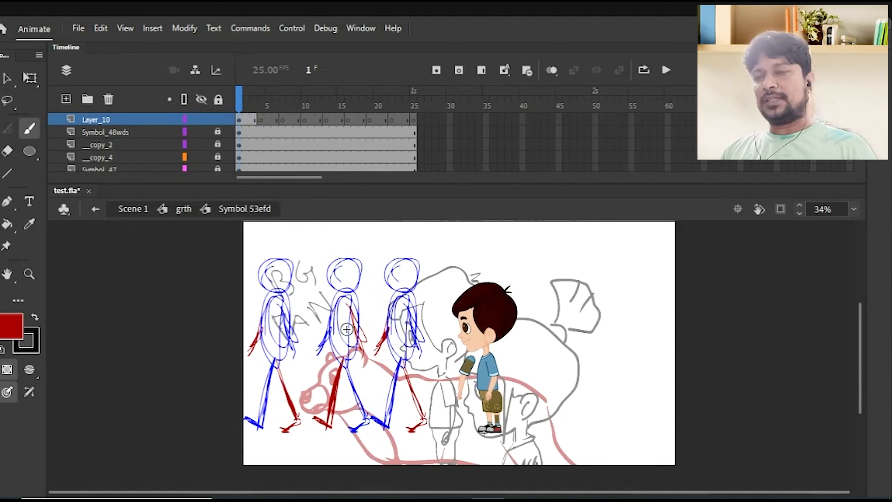
key(v)
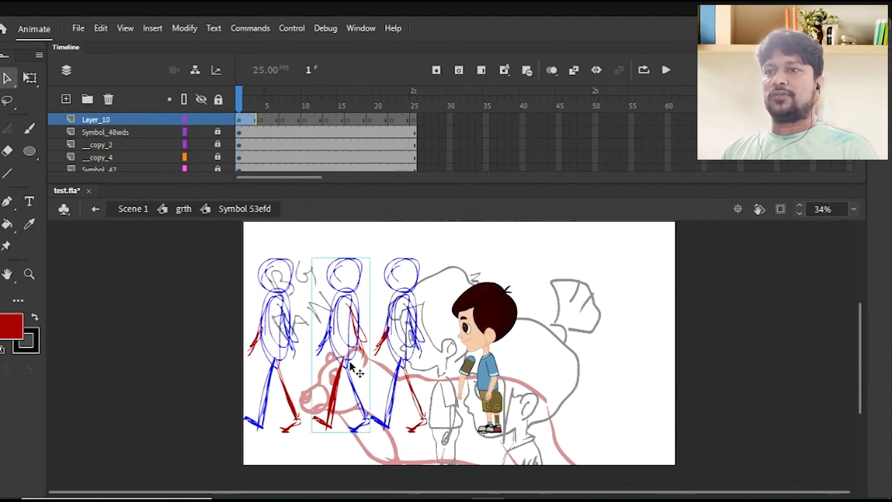
drag(349, 363, 348, 347)
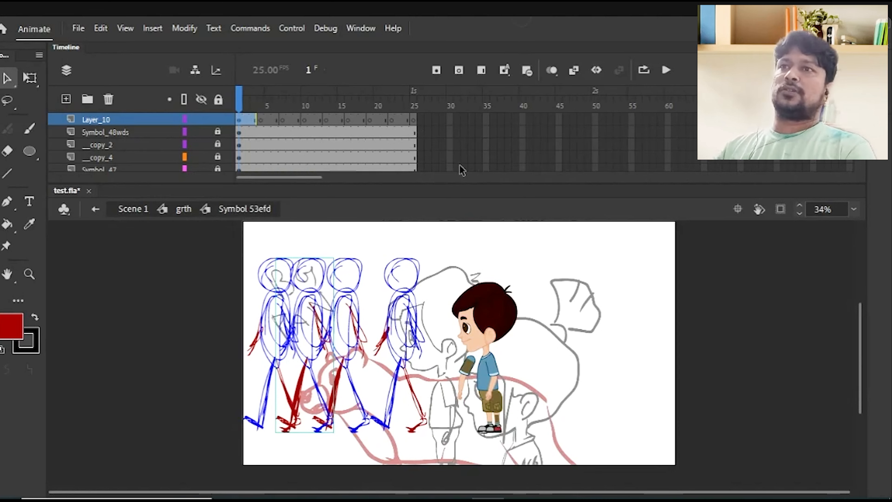
key(Up)
key(Up)
key(Up)
click(371, 370)
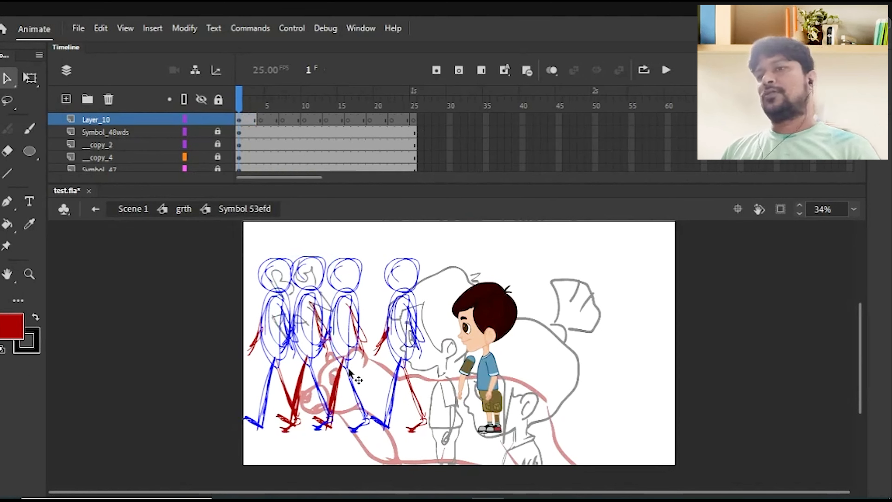
Inside the copied figure's group, brush a straight vertical dark red standing leg with a foot and delete the old slanted red leg
click(336, 352)
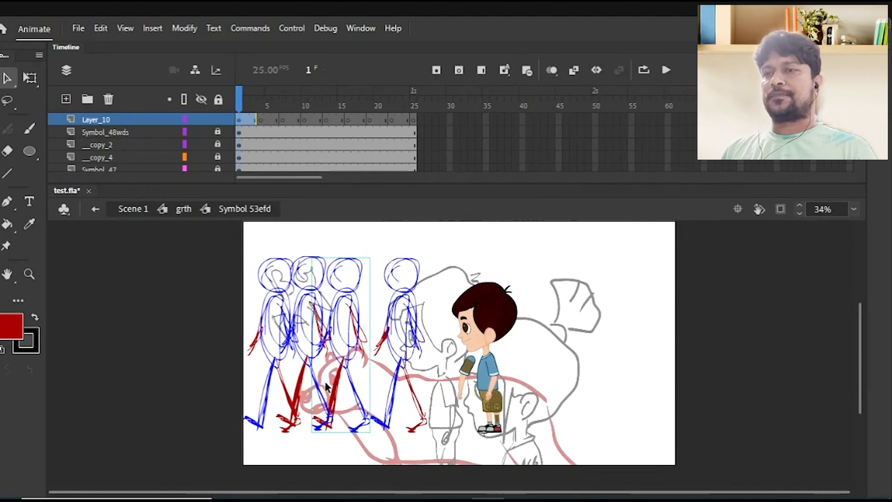
click(306, 390)
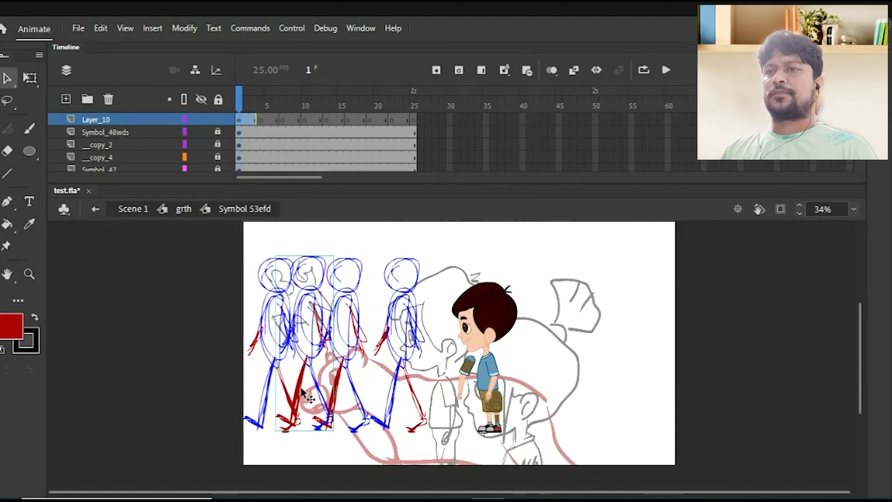
double_click(303, 392)
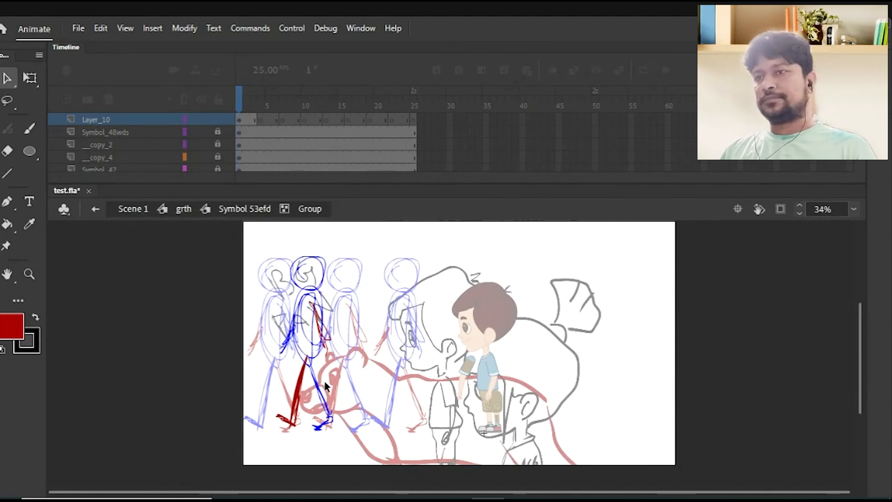
double_click(312, 403)
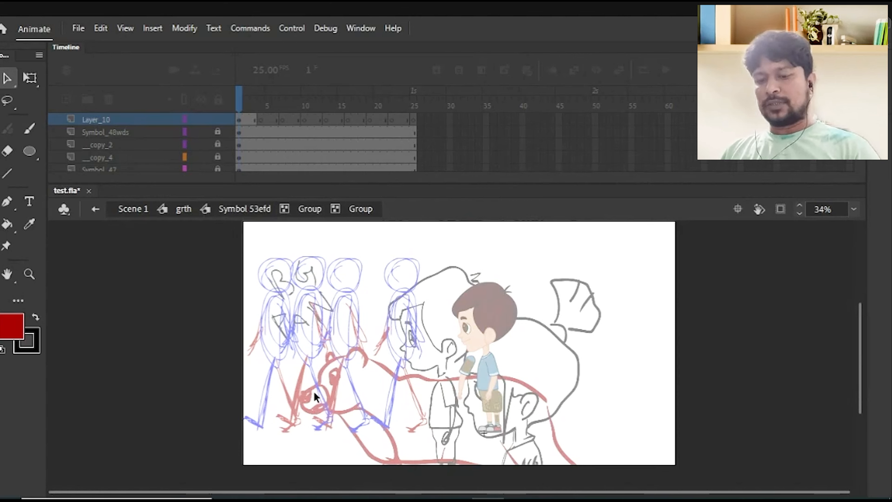
key(b)
mouse_move(304, 357)
mouse_down()
mouse_move(304, 428)
mouse_move(291, 425)
mouse_up()
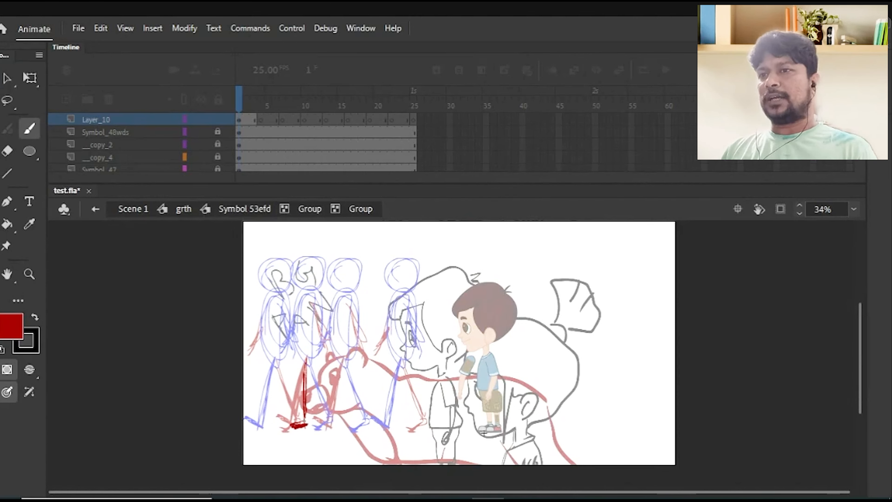
drag(306, 359, 307, 419)
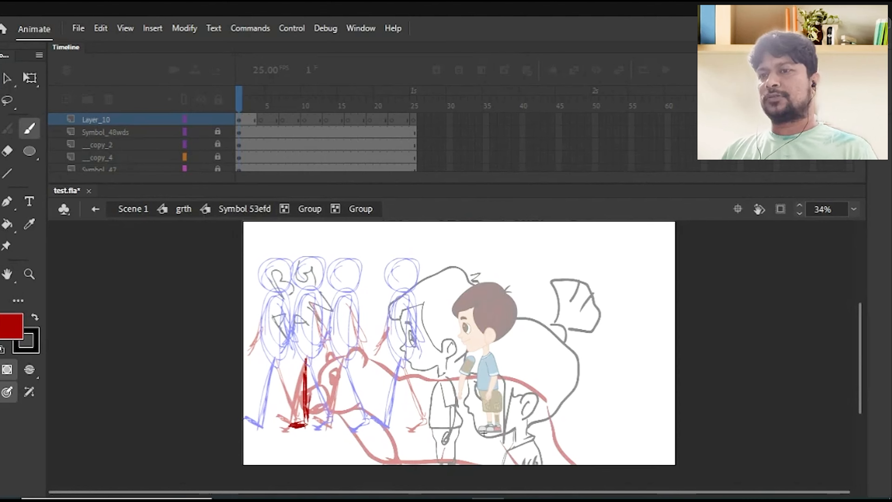
key(v)
double_click(320, 449)
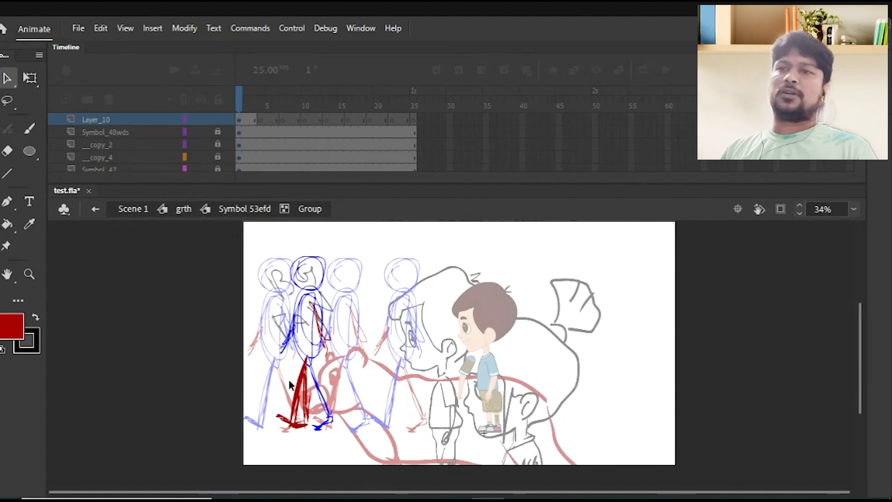
click(284, 426)
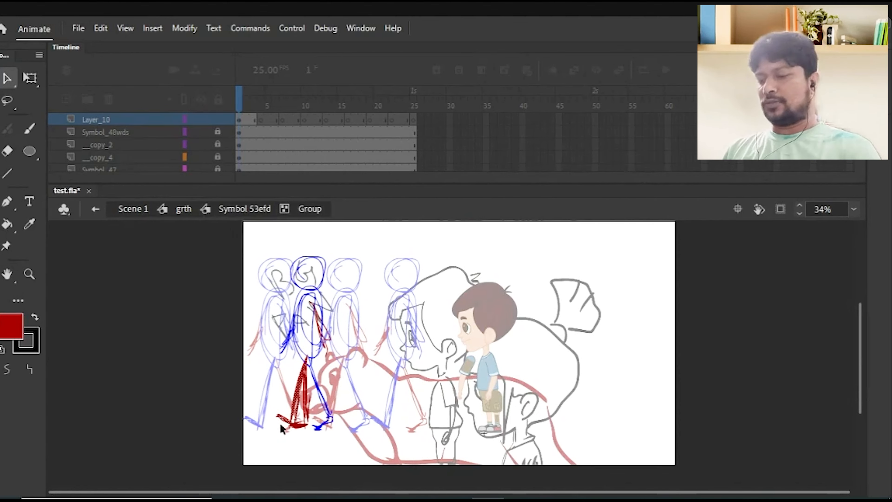
key(Delete)
Delete the copied figure's slanted blue leg and brush a blue leg bent at the knee with its foot raised
click(6, 328)
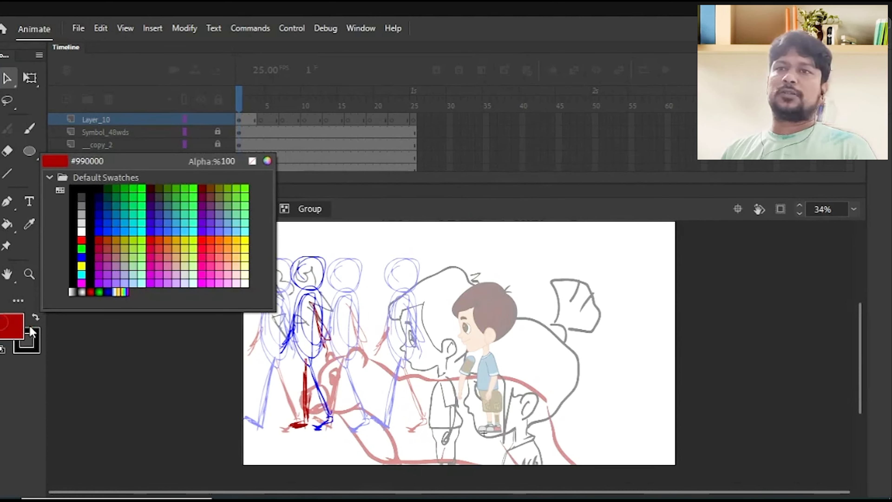
click(105, 227)
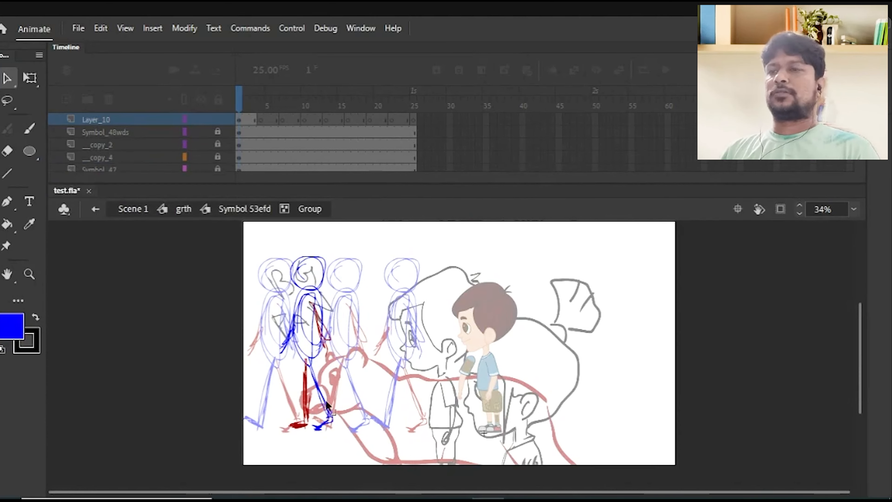
click(327, 423)
key(Delete)
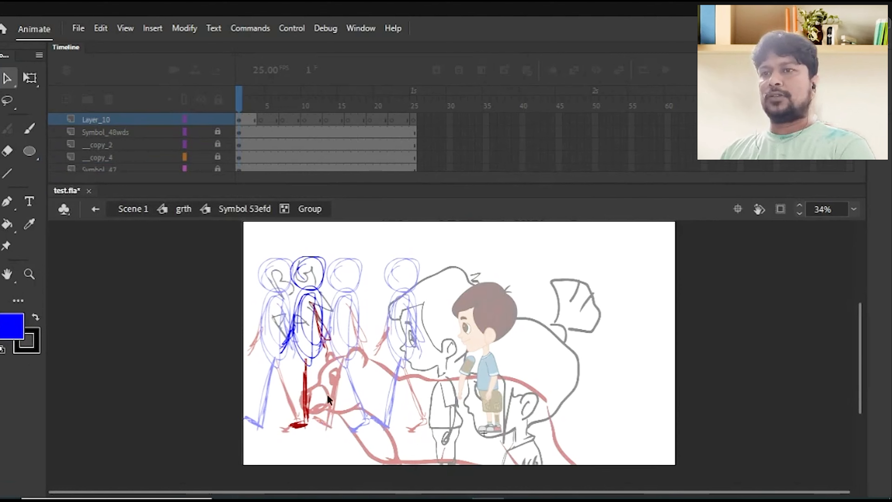
double_click(327, 411)
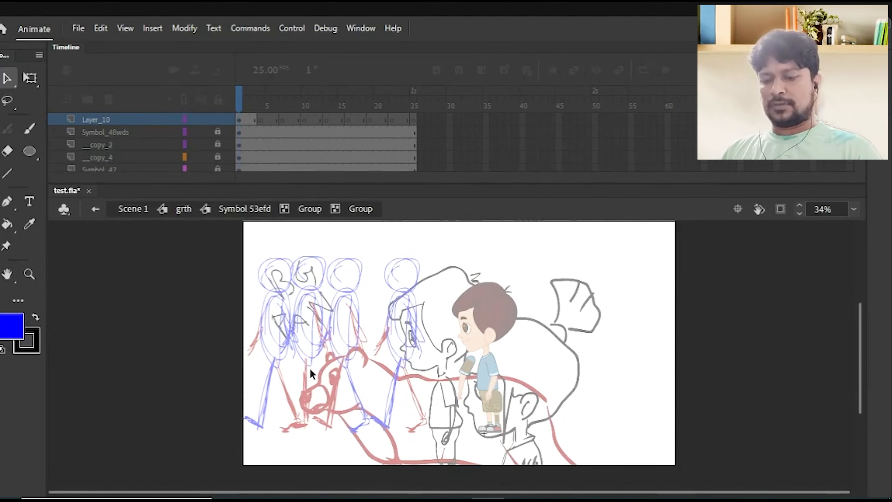
key(b)
mouse_move(305, 373)
mouse_down()
mouse_move(296, 401)
mouse_move(313, 411)
mouse_up()
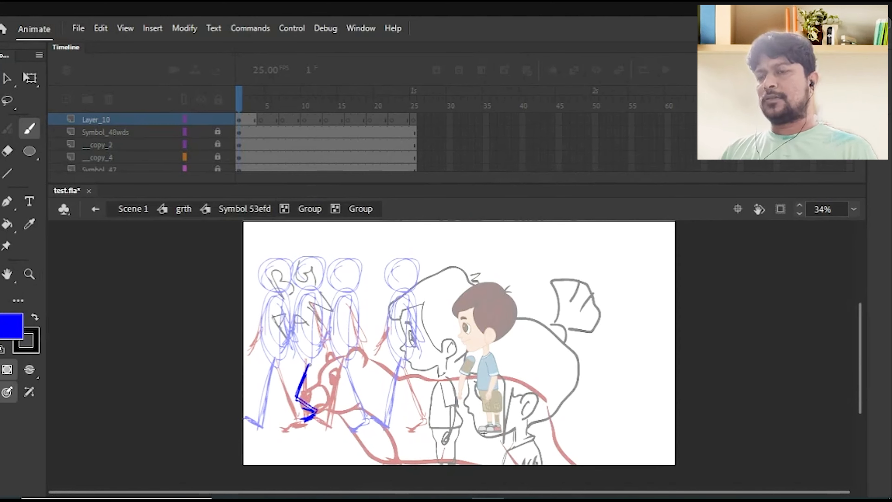
key(v)
double_click(332, 363)
Rotate the copied figure's red and blue arms to hang nearly straight down, and shift the blue arm over the torso
scroll(332, 358, up, 2)
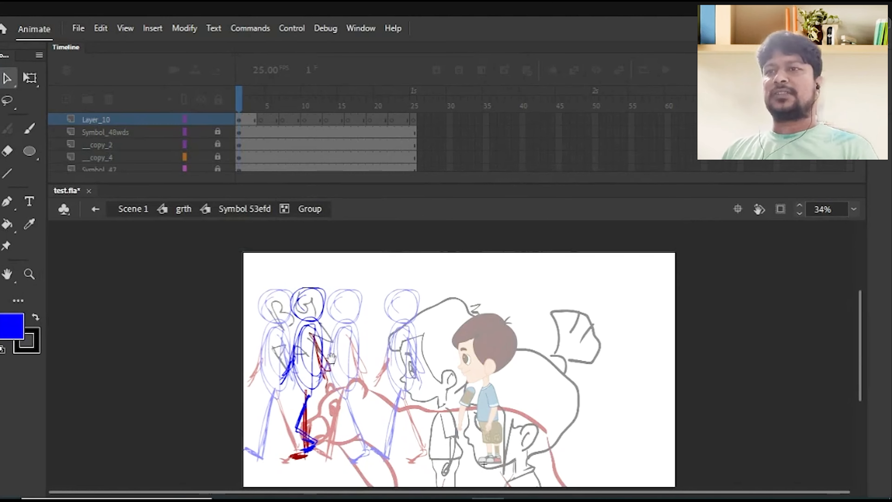
click(331, 372)
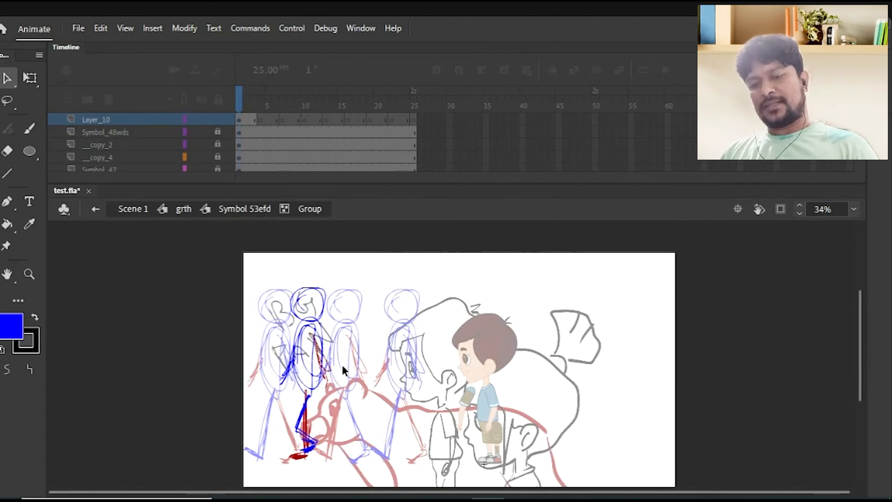
key(q)
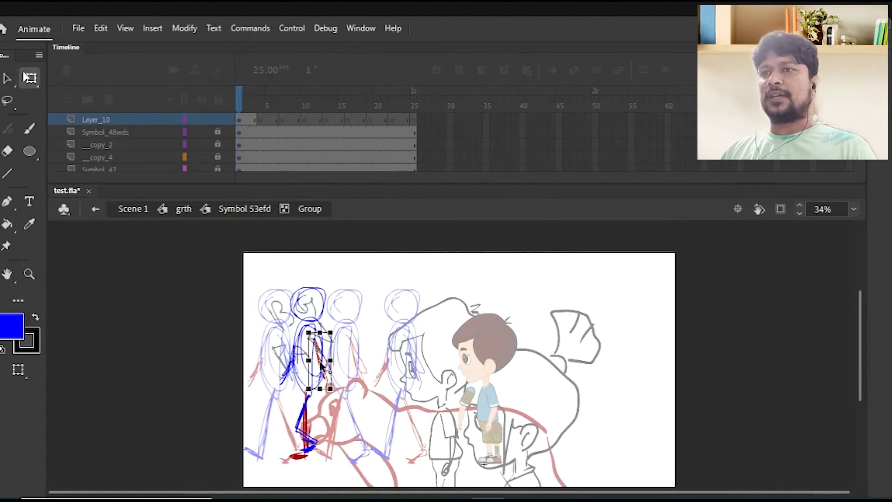
drag(339, 395, 325, 399)
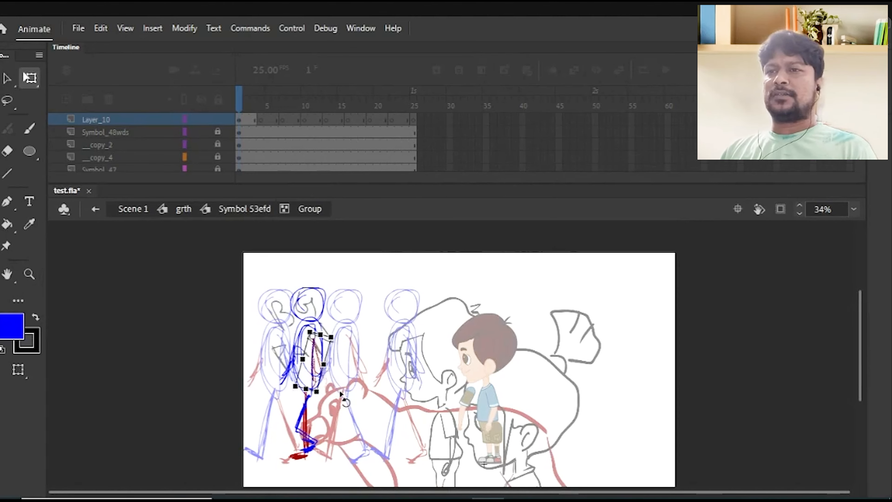
click(332, 423)
click(287, 375)
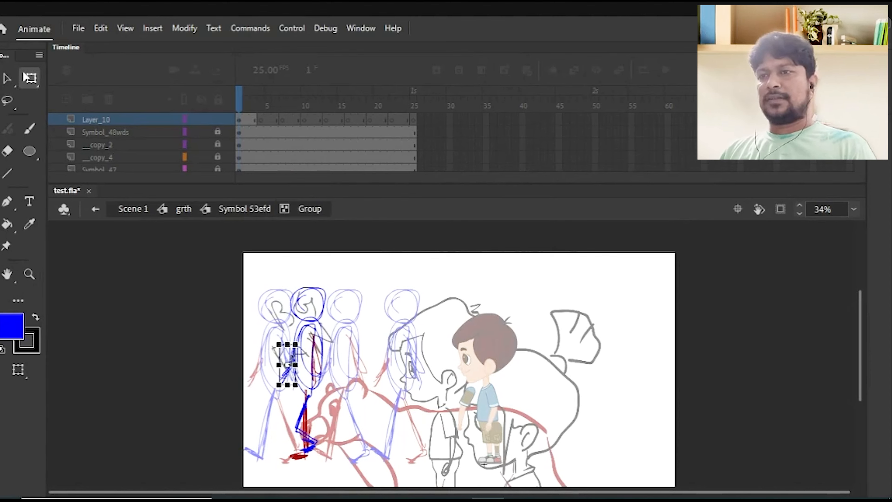
mouse_move(306, 402)
mouse_down()
mouse_move(333, 389)
mouse_move(320, 398)
mouse_up()
key(shift+Right)
key(shift+Right)
key(v)
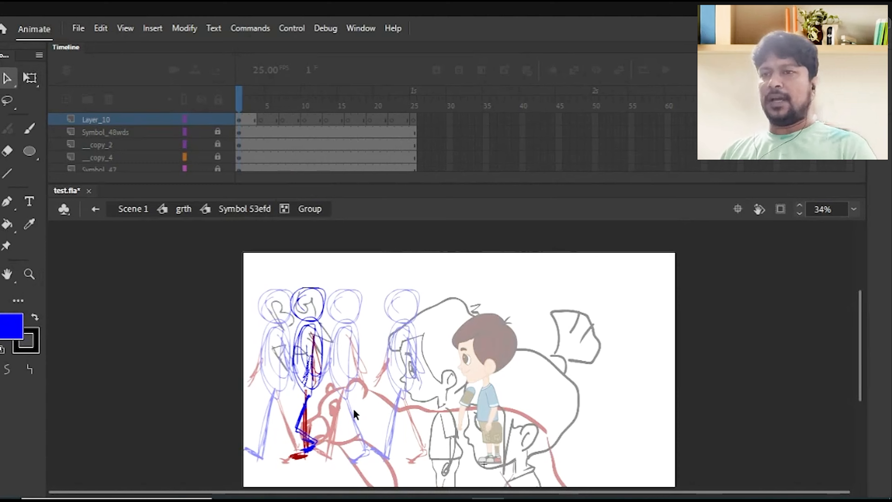
Leave the group and duplicate the passing-pose figure into the gap between the last two contact-pose figures
double_click(356, 393)
click(360, 349)
click(309, 433)
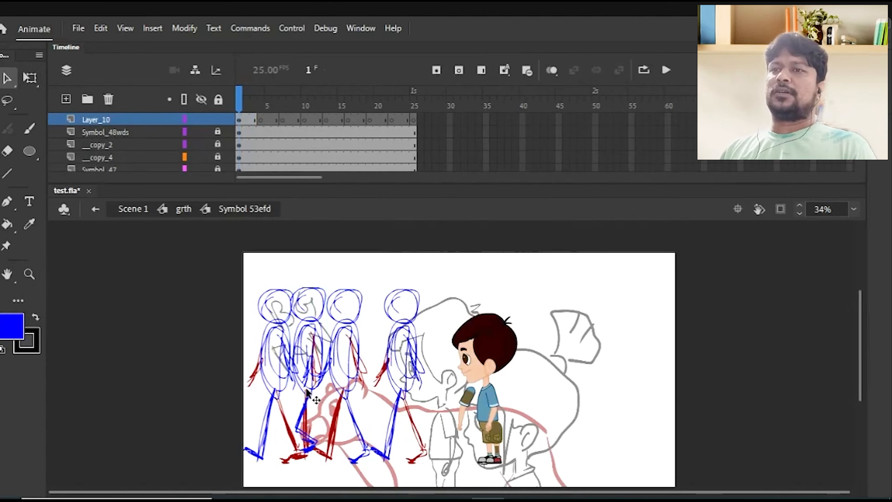
click(306, 387)
drag(306, 386, 374, 386)
click(432, 274)
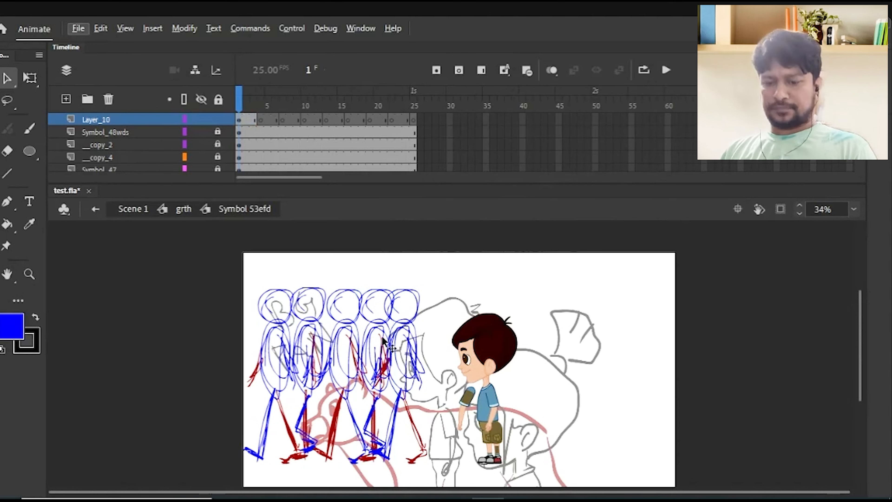
drag(317, 453, 317, 443)
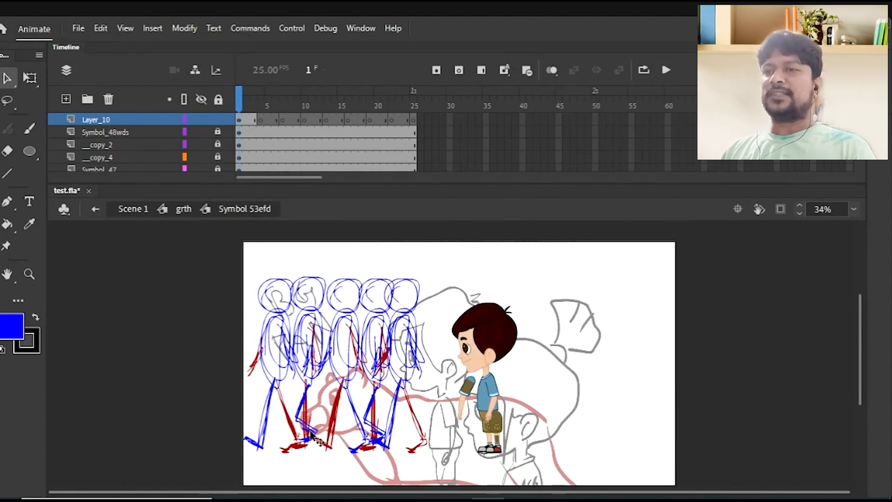
click(315, 443)
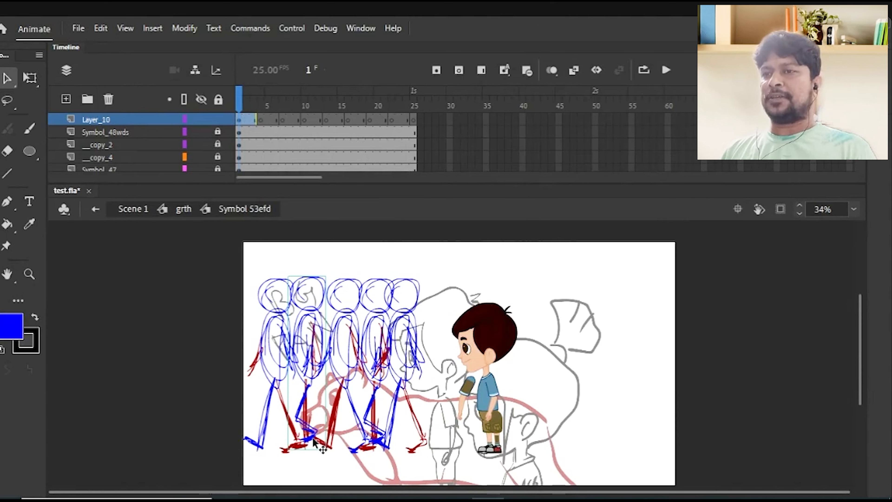
click(380, 422)
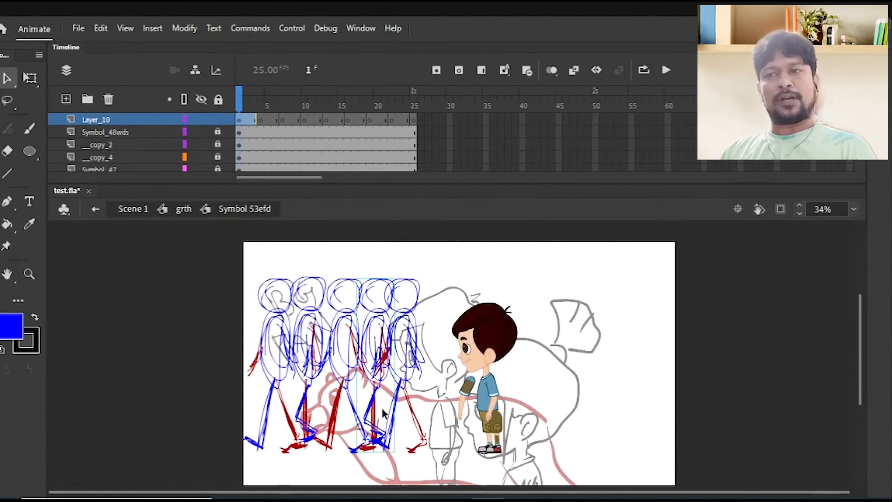
click(313, 414)
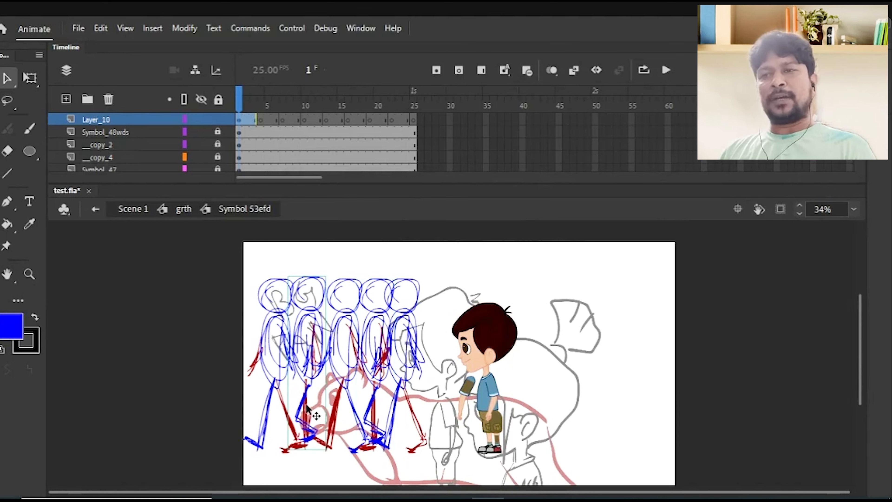
click(381, 417)
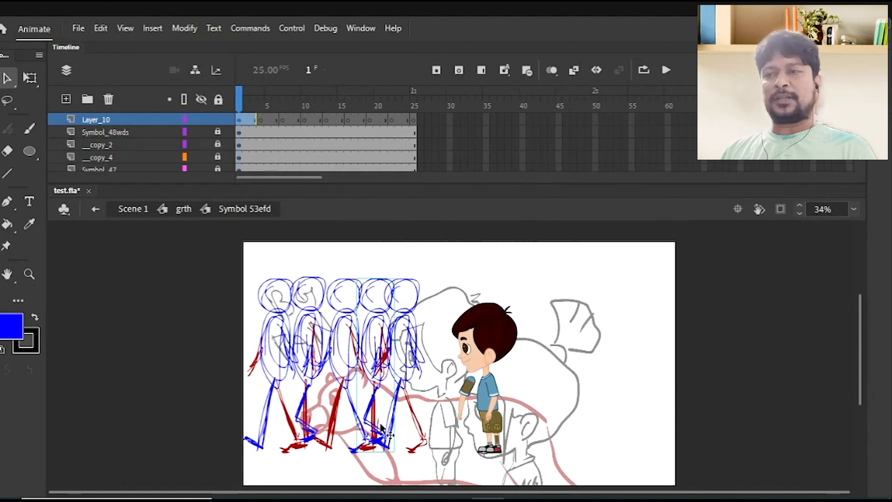
click(379, 408)
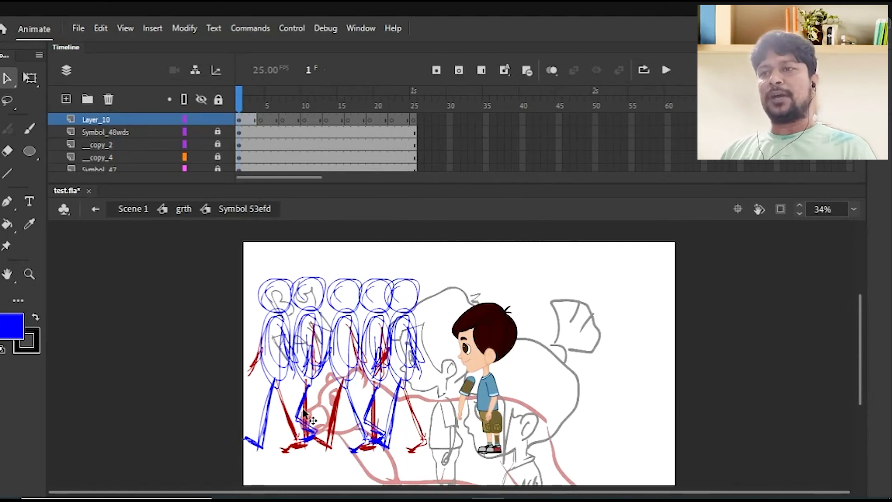
double_click(382, 435)
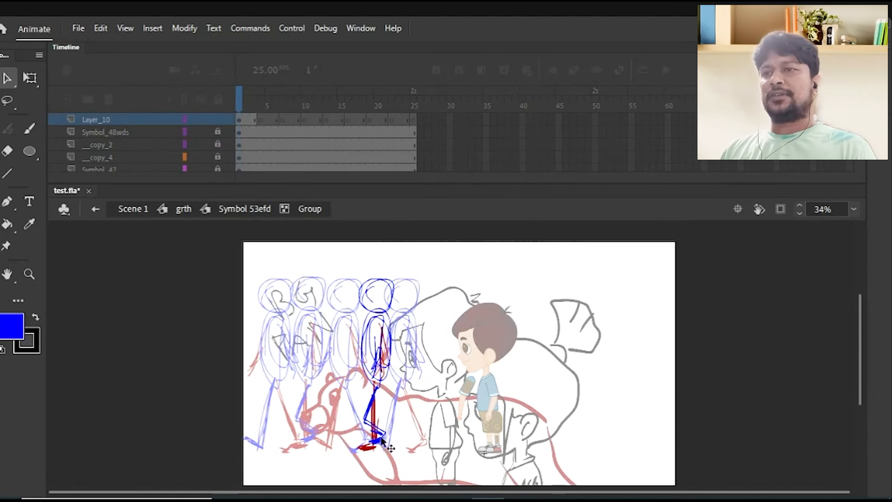
click(383, 441)
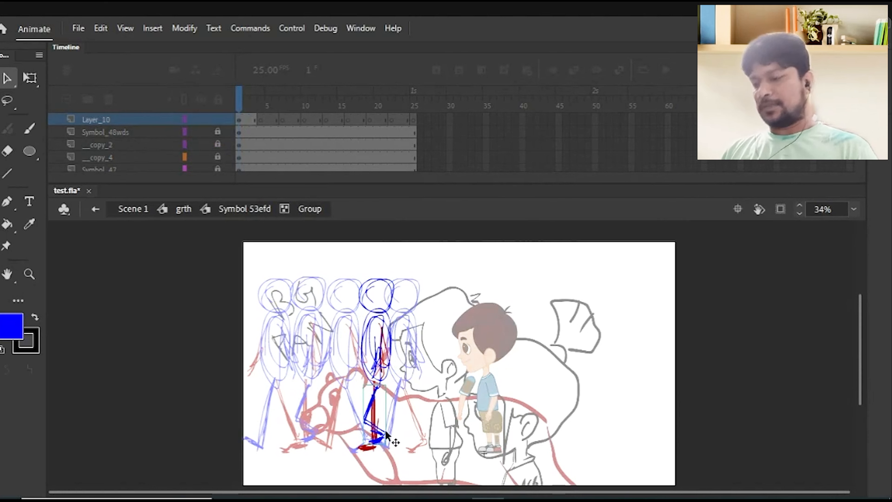
key(Delete)
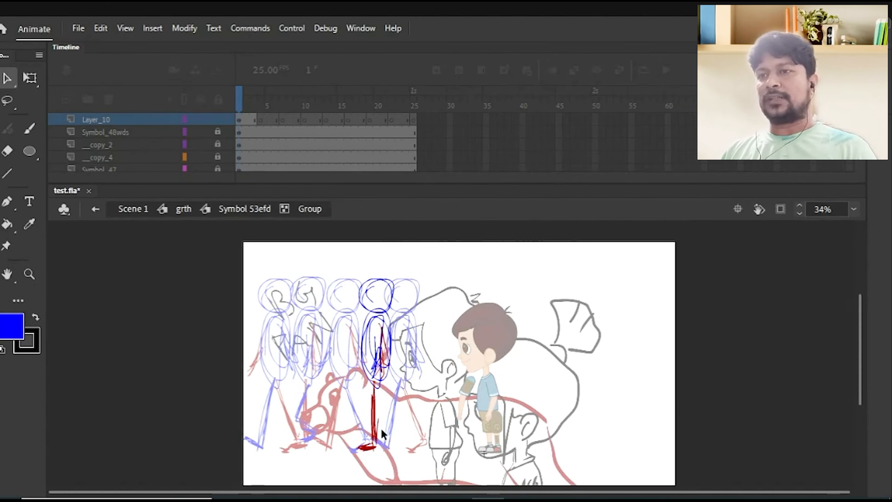
click(381, 438)
key(ctrl)
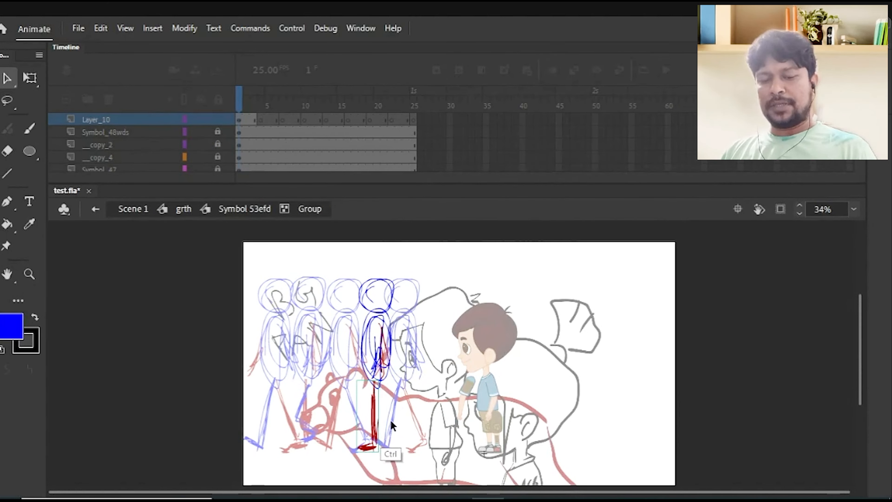
key(ctrl+z)
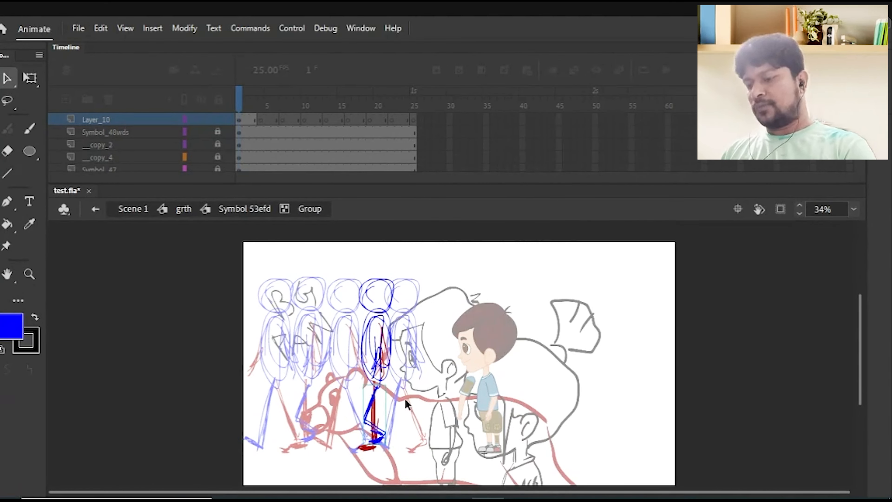
key(ctrl)
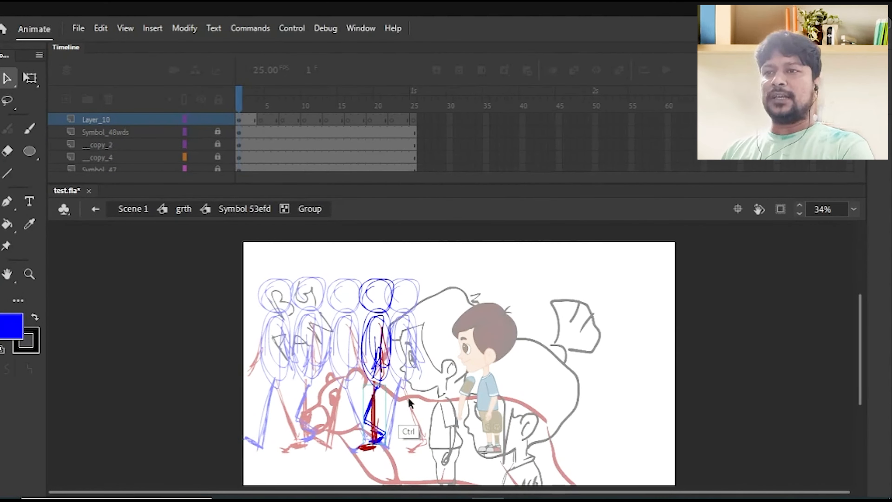
click(407, 401)
double_click(404, 405)
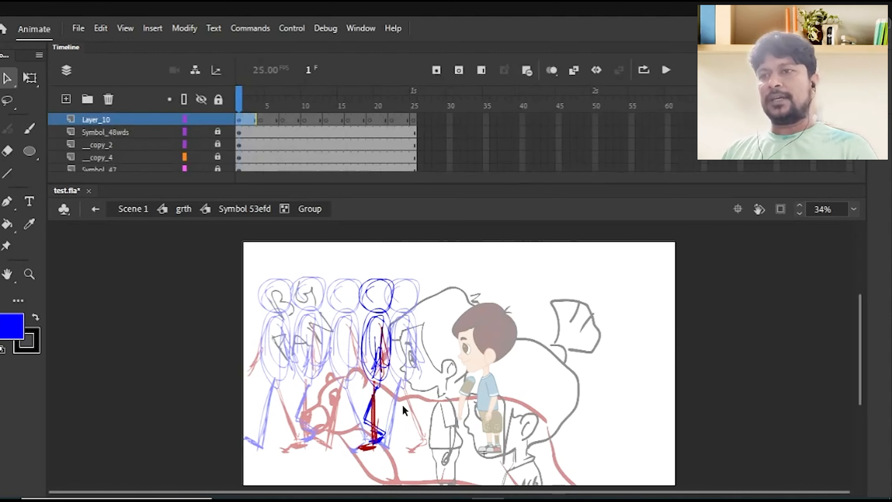
Spread the five walk-cycle guide figures apart horizontally across the stage so that the poses no longer overlap
drag(359, 489, 359, 471)
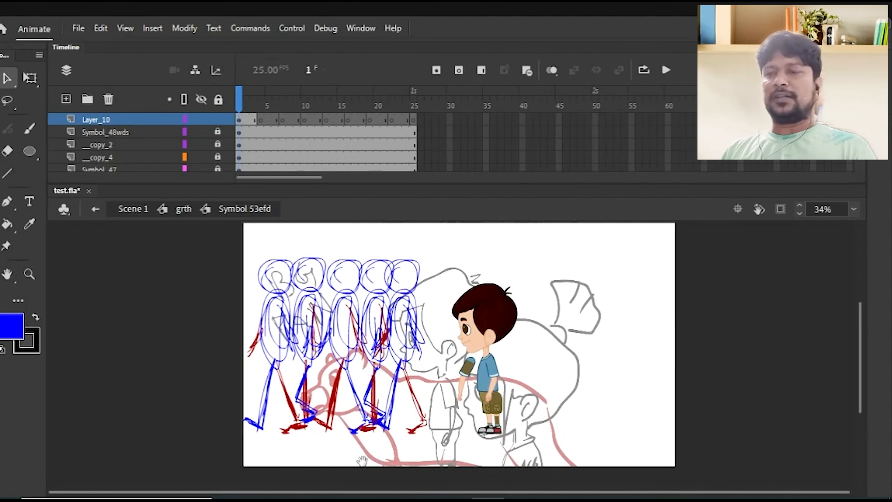
key(ctrl+minus)
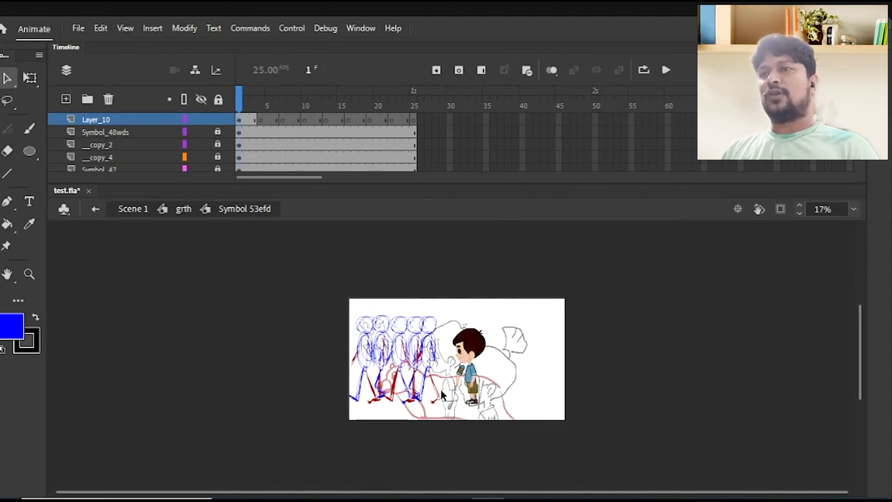
drag(538, 289, 383, 457)
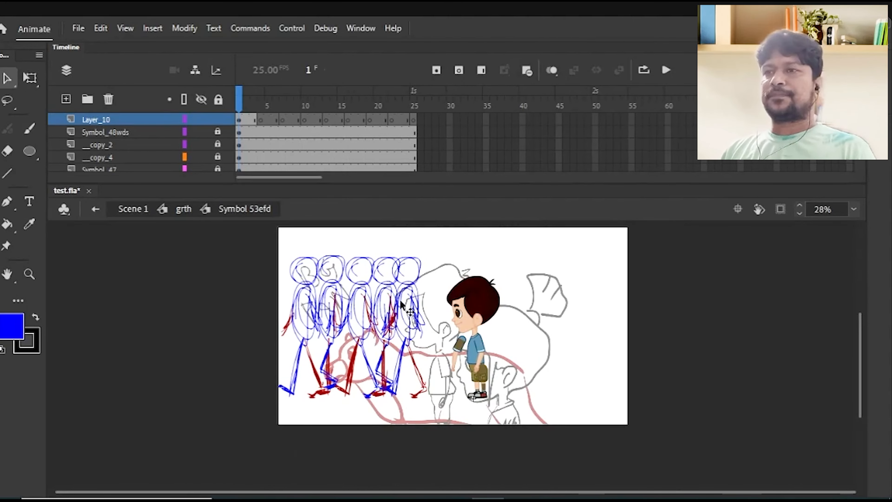
mouse_move(286, 248)
mouse_down()
mouse_move(404, 283)
mouse_move(442, 266)
mouse_move(405, 277)
mouse_up()
mouse_move(447, 240)
mouse_down()
mouse_move(354, 286)
mouse_move(419, 244)
mouse_move(438, 239)
mouse_move(337, 289)
mouse_move(359, 273)
mouse_up()
drag(467, 240, 421, 268)
click(512, 245)
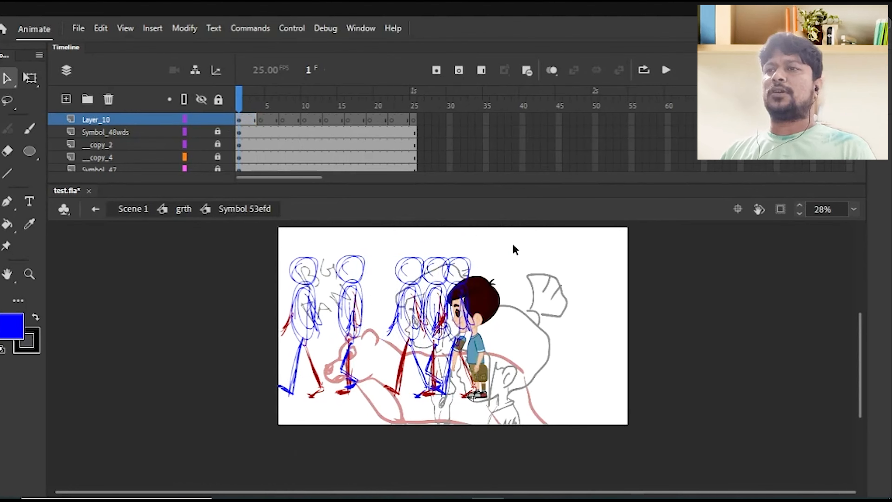
drag(506, 243, 563, 271)
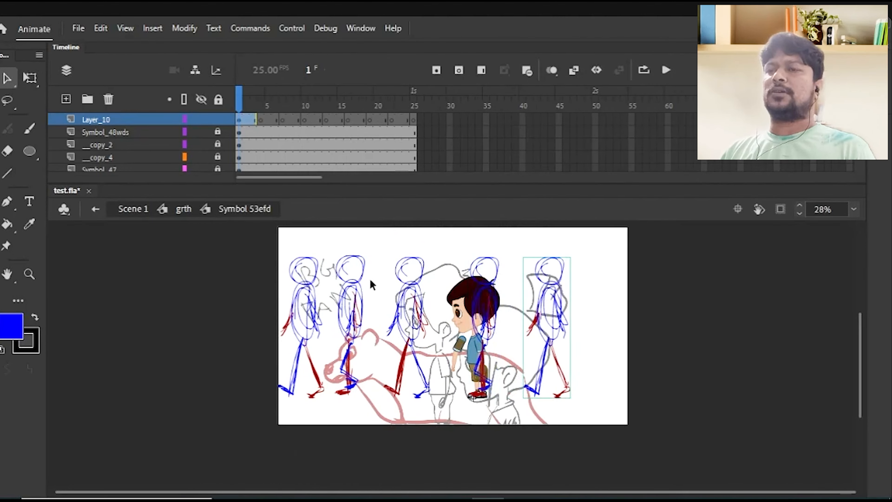
mouse_move(361, 280)
mouse_down()
mouse_move(374, 283)
mouse_move(363, 291)
mouse_up()
click(364, 449)
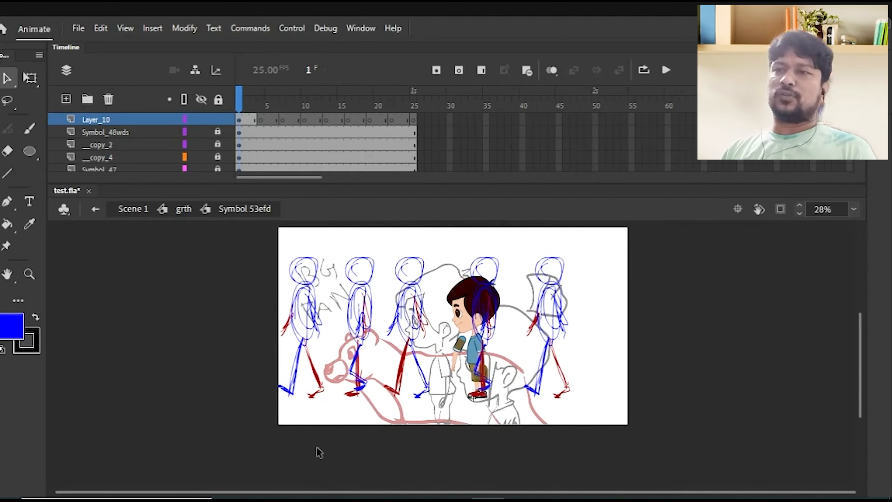
Lock Layer_10 with the guide poses and unlock all the boy's body-part layers
drag(270, 411, 273, 419)
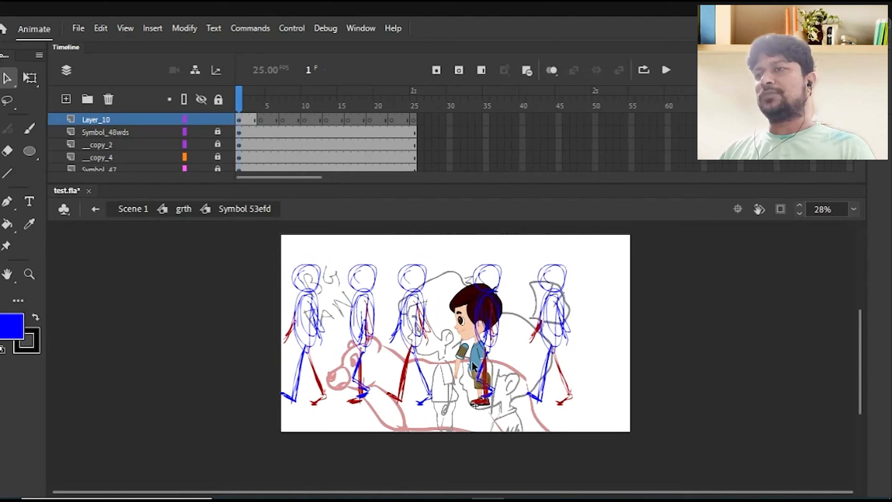
click(199, 99)
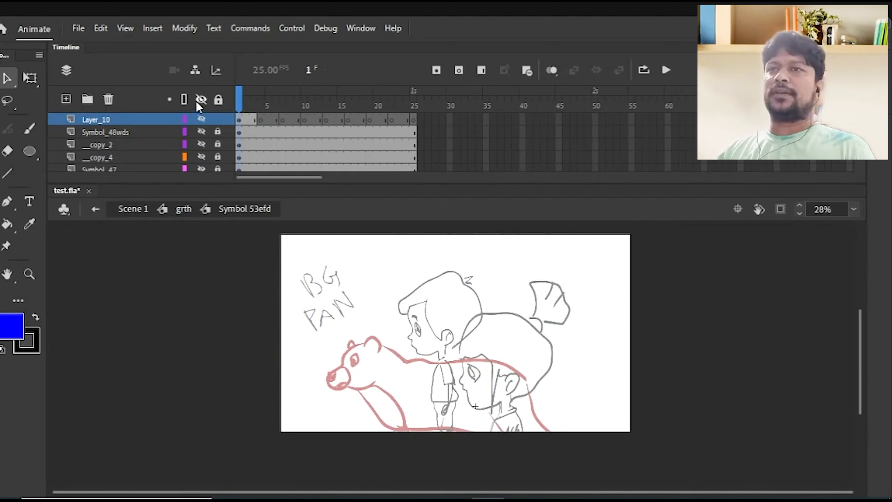
click(198, 99)
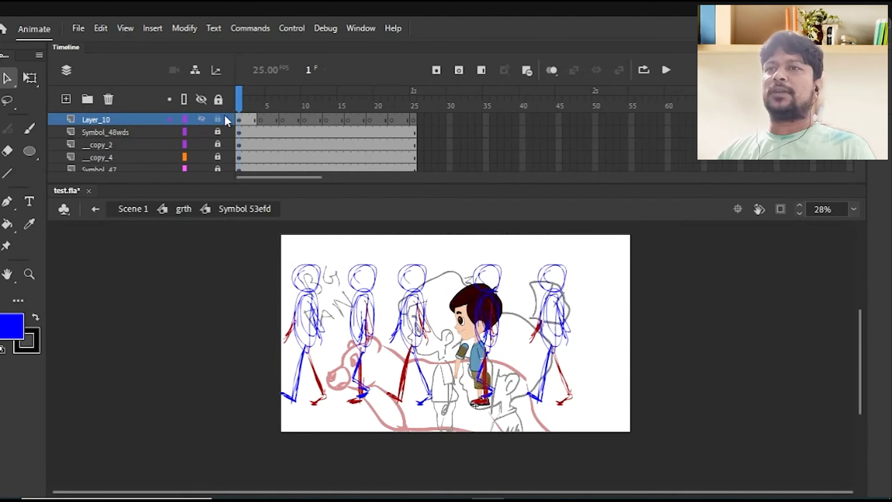
click(219, 100)
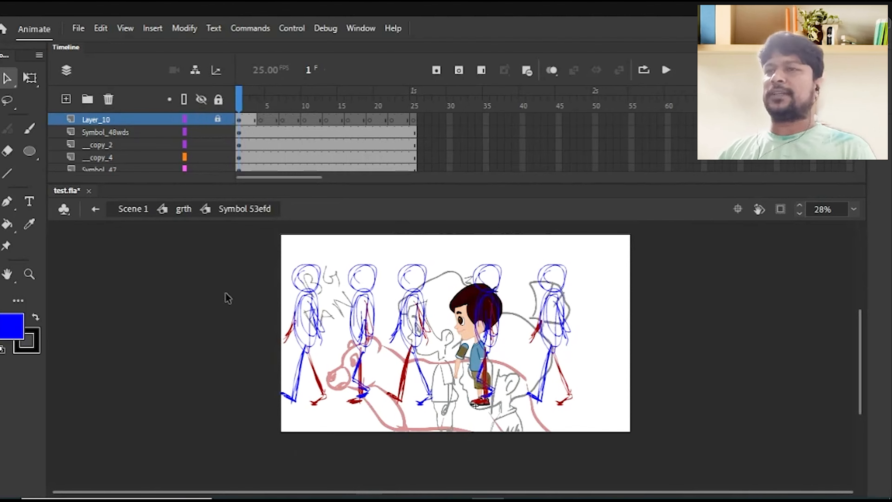
Show the Layer_10 guide poses as outlines and adjust the Timeline's height to show three layers
scroll(225, 288, up, 1)
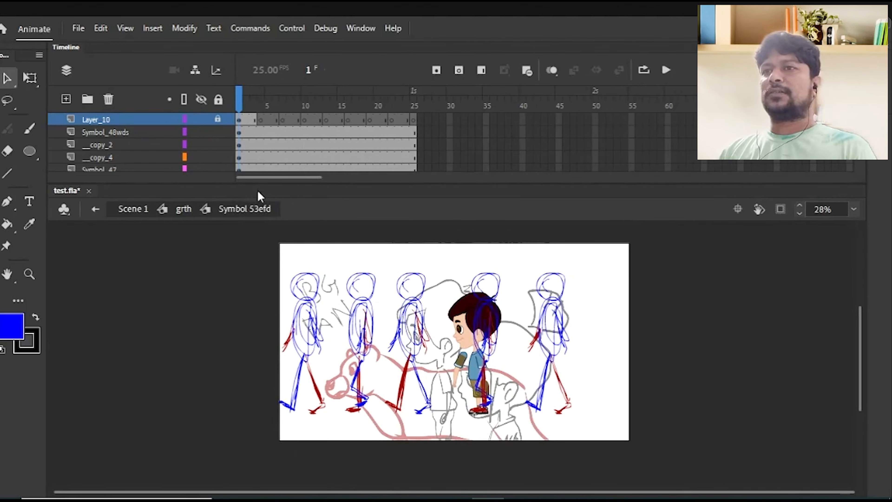
drag(259, 183, 247, 295)
drag(292, 450, 282, 389)
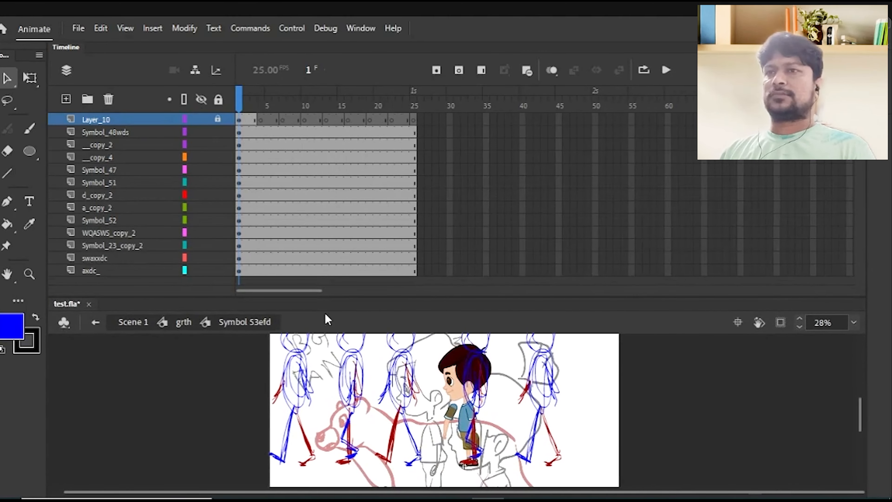
click(184, 119)
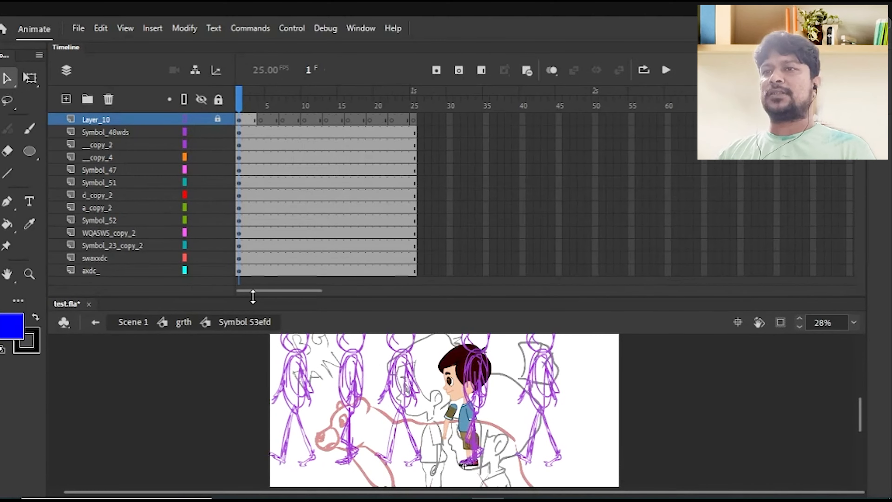
drag(253, 297, 253, 164)
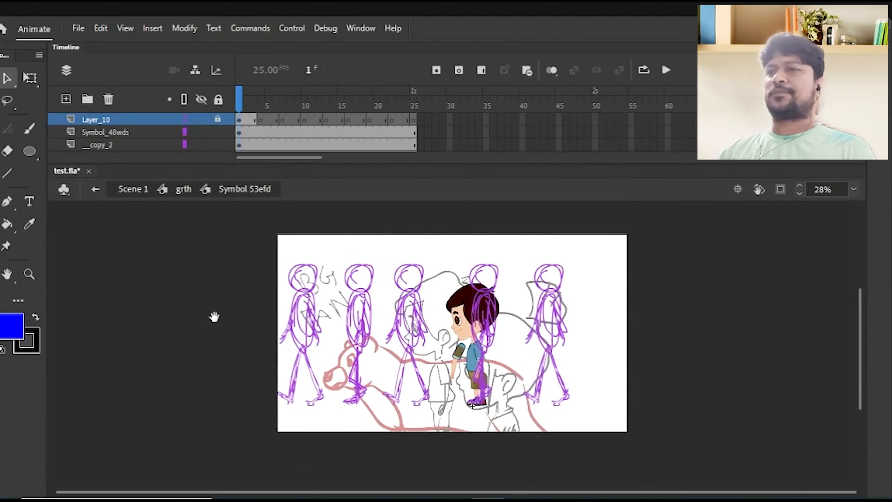
Examine how the boy's head, arms and feet line up with the outlined walk-cycle guide poses
scroll(561, 255, up, 2)
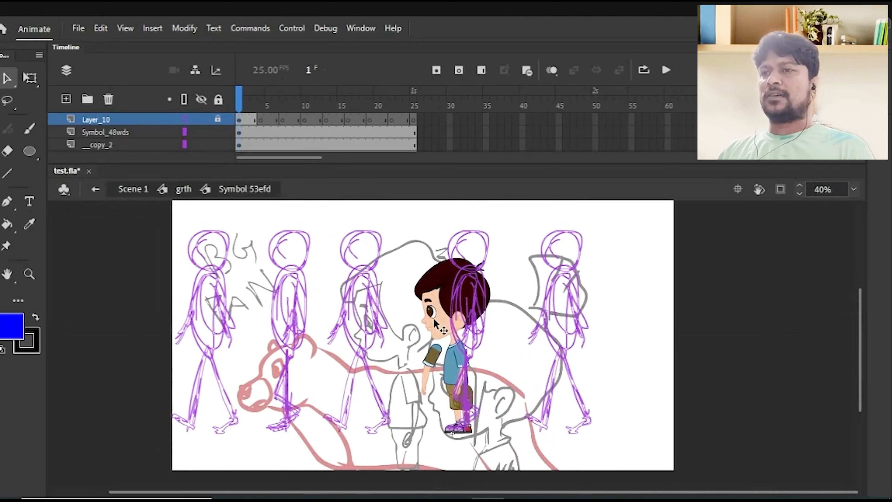
click(455, 333)
click(434, 377)
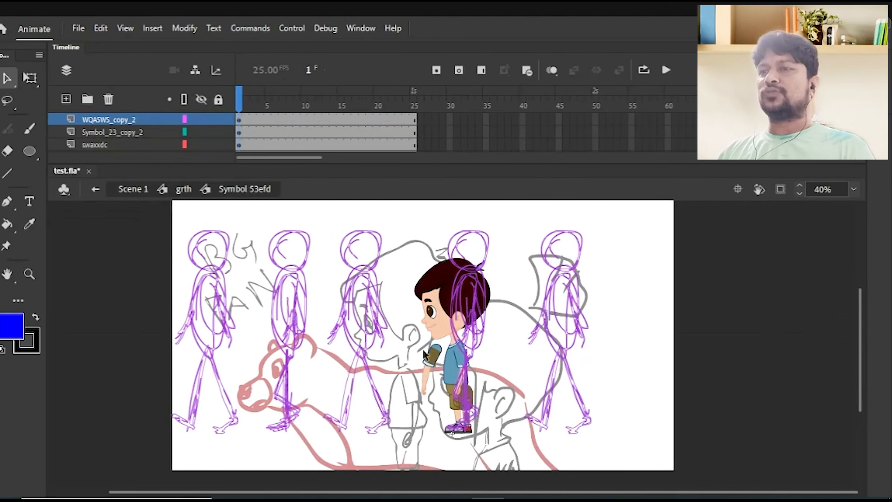
drag(109, 247, 712, 327)
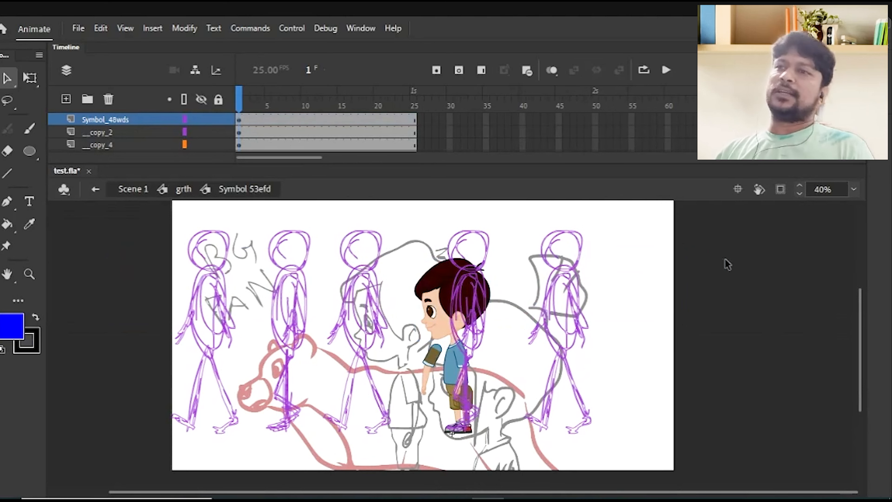
mouse_move(140, 362)
mouse_down()
mouse_move(724, 260)
mouse_move(141, 372)
mouse_up()
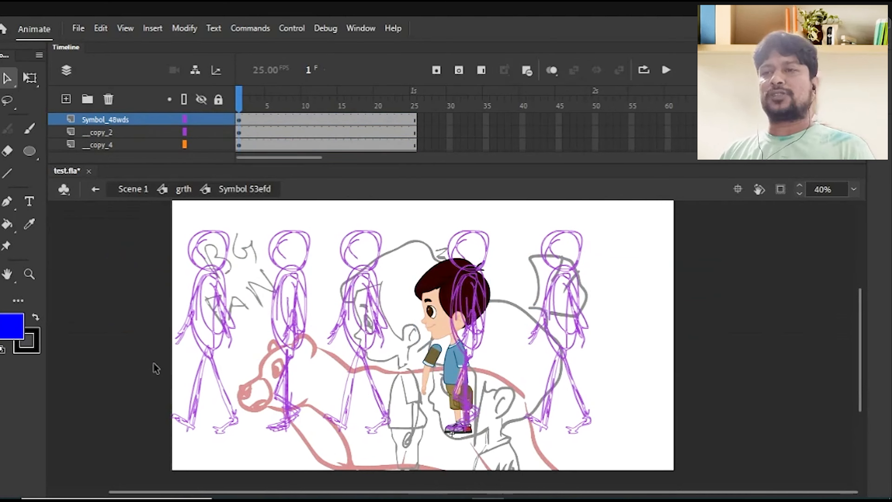
drag(156, 261, 669, 343)
drag(706, 247, 114, 341)
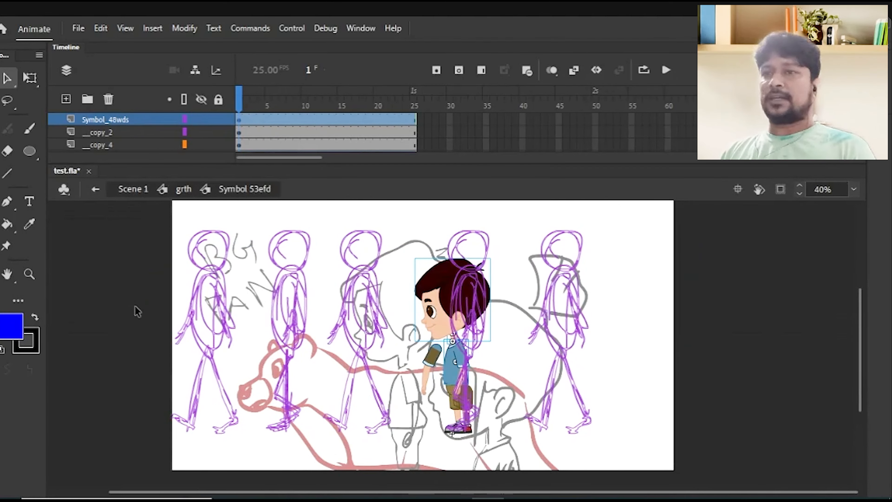
click(171, 308)
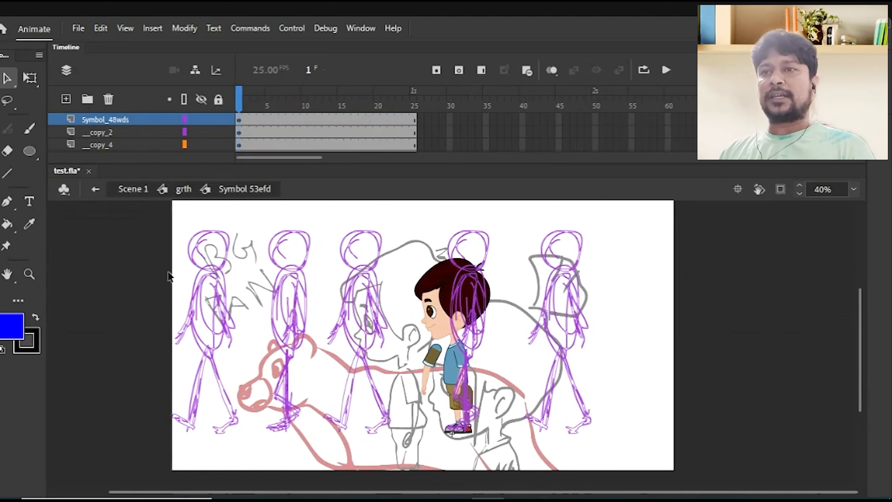
drag(241, 306, 642, 330)
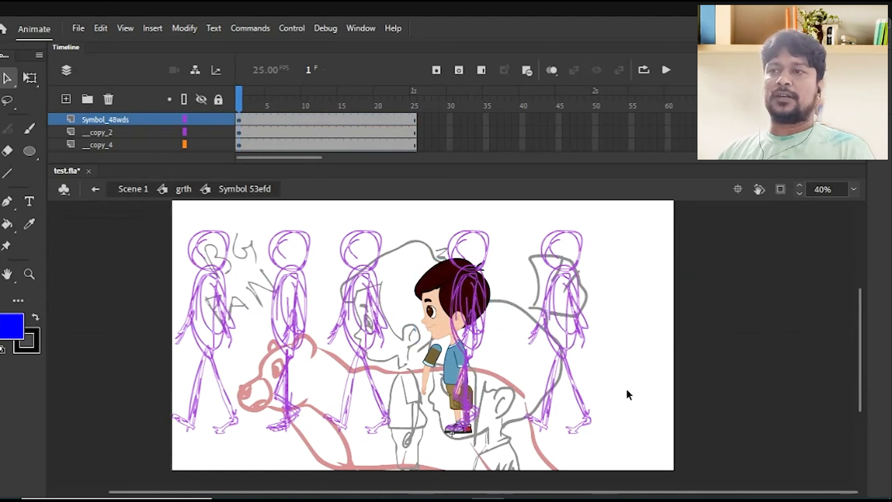
drag(583, 308, 636, 261)
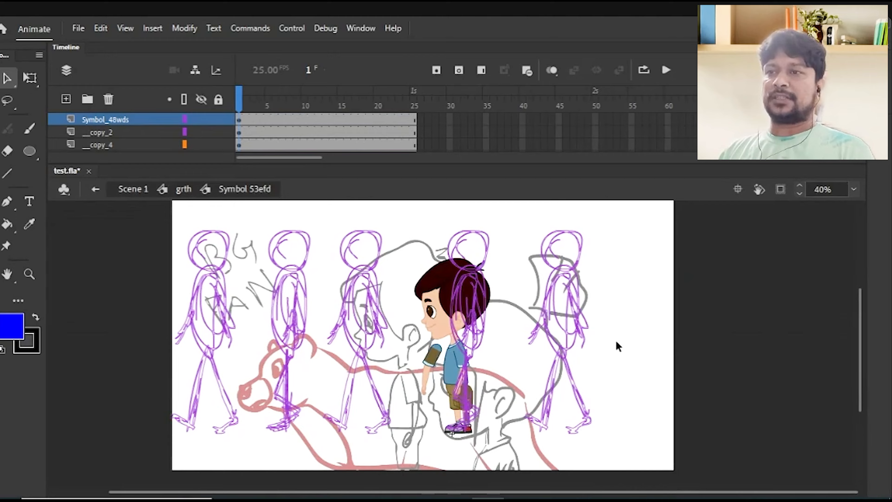
drag(458, 411, 436, 423)
scroll(453, 384, up, 2)
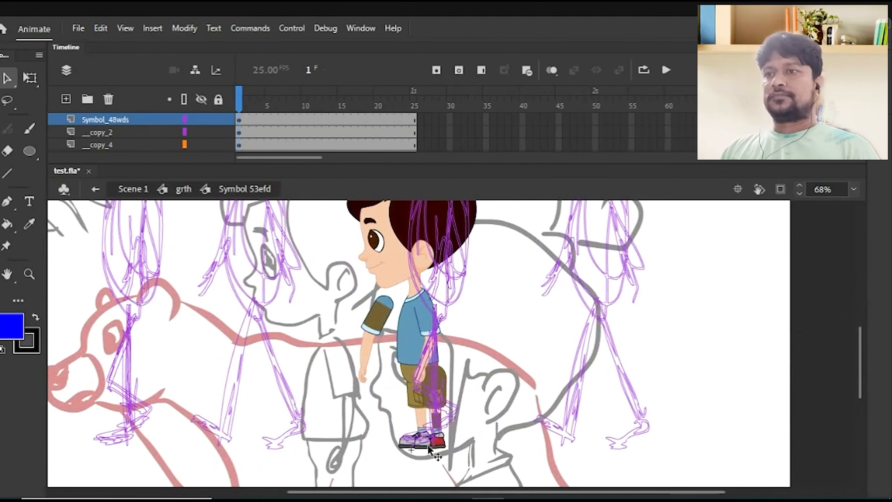
drag(441, 344, 466, 367)
scroll(466, 368, down, 3)
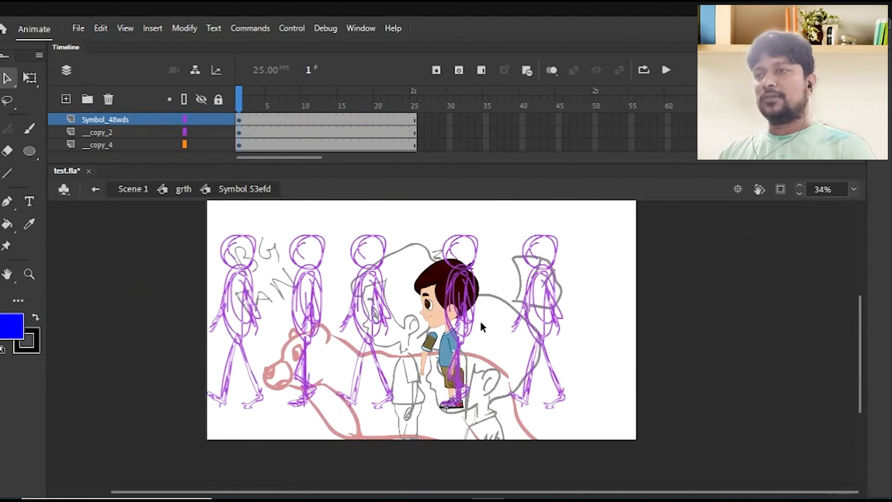
drag(405, 437, 508, 258)
scroll(414, 460, up, 2)
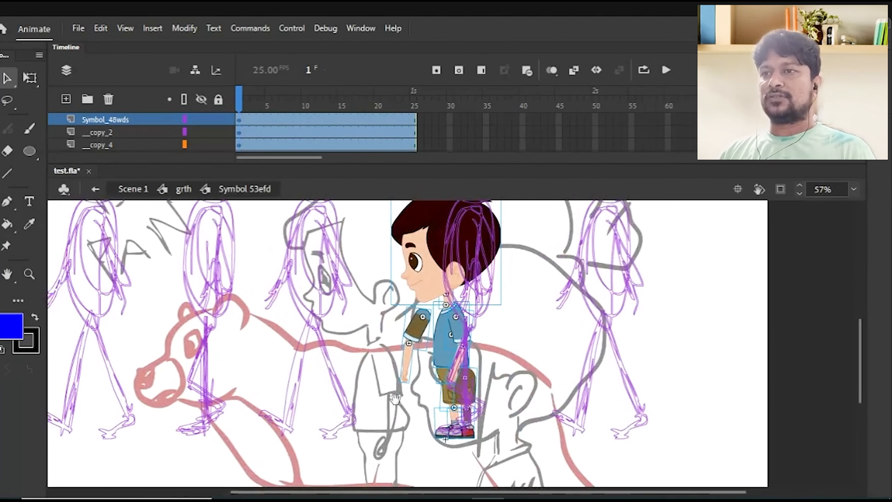
click(391, 417)
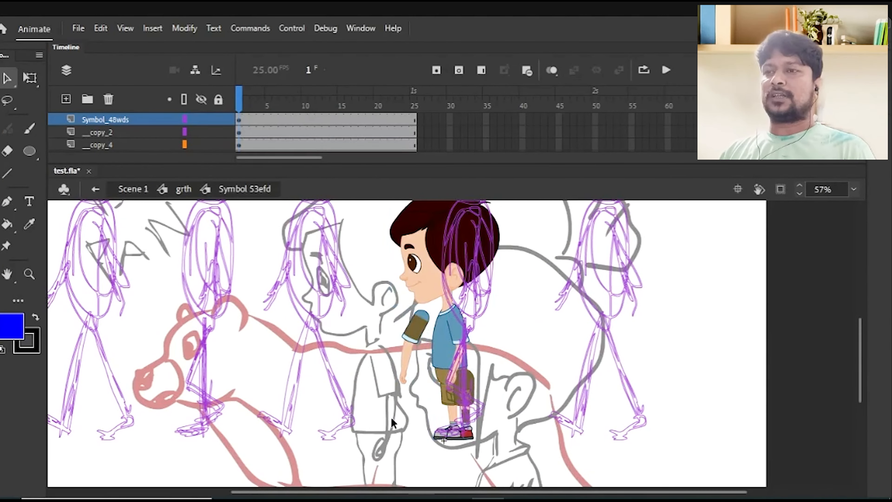
Shift the near leg's thigh and lower leg together toward the front of the torso and tilt them forward
drag(386, 383, 385, 402)
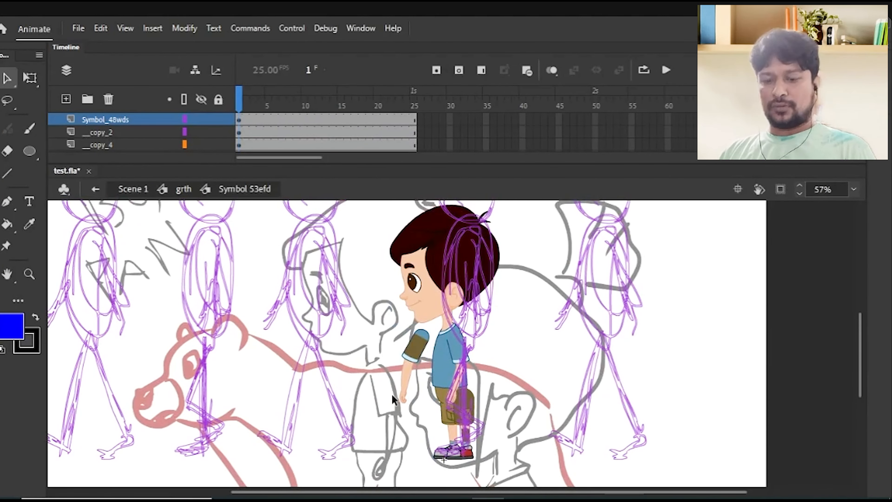
mouse_move(383, 378)
mouse_down()
mouse_move(381, 400)
mouse_move(379, 364)
mouse_up()
click(497, 359)
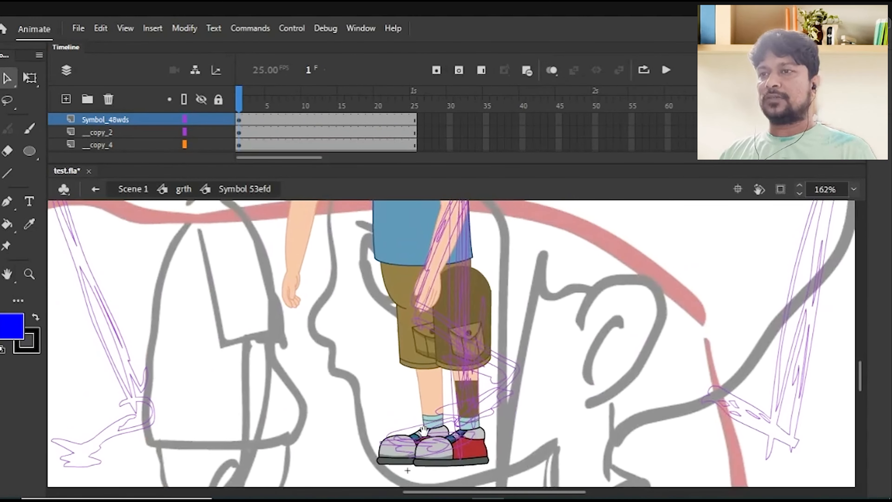
click(473, 310)
click(464, 403)
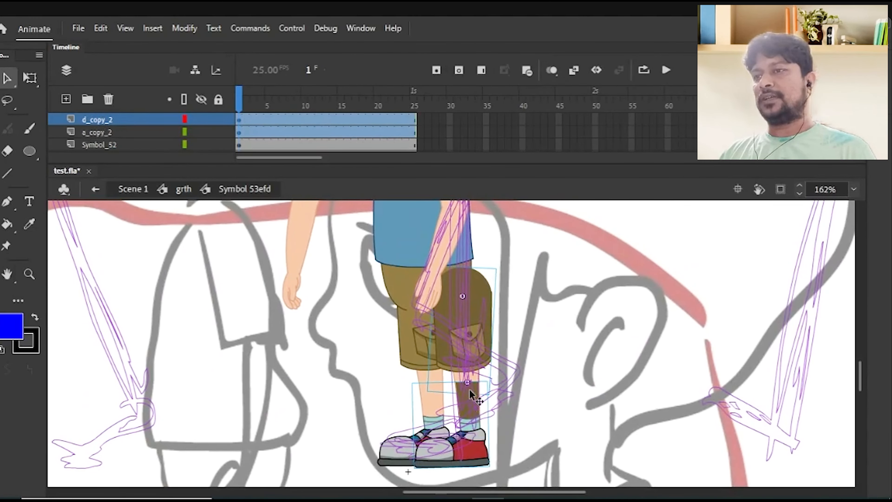
key(q)
double_click(454, 367)
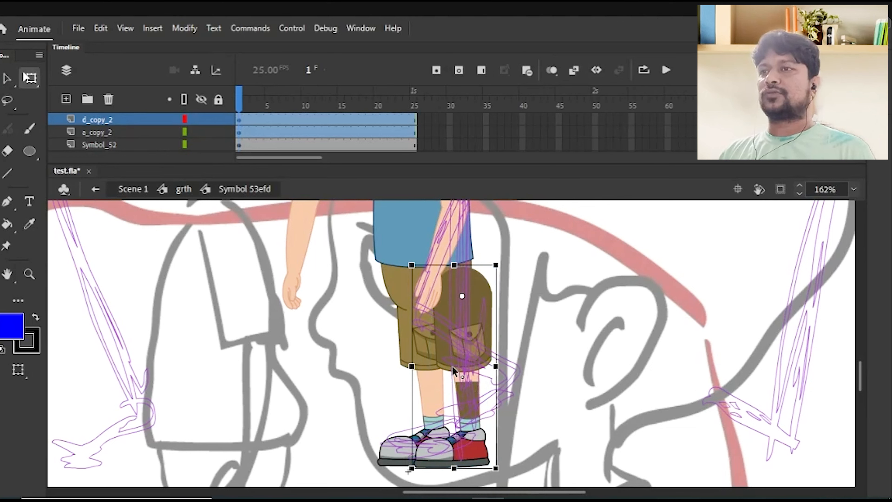
scroll(490, 444, down, 2)
scroll(491, 445, right, 1)
drag(485, 436, 437, 441)
key(ctrl+z)
key(ctrl+z)
key(ctrl+z)
key(ctrl+z)
key(ctrl+z)
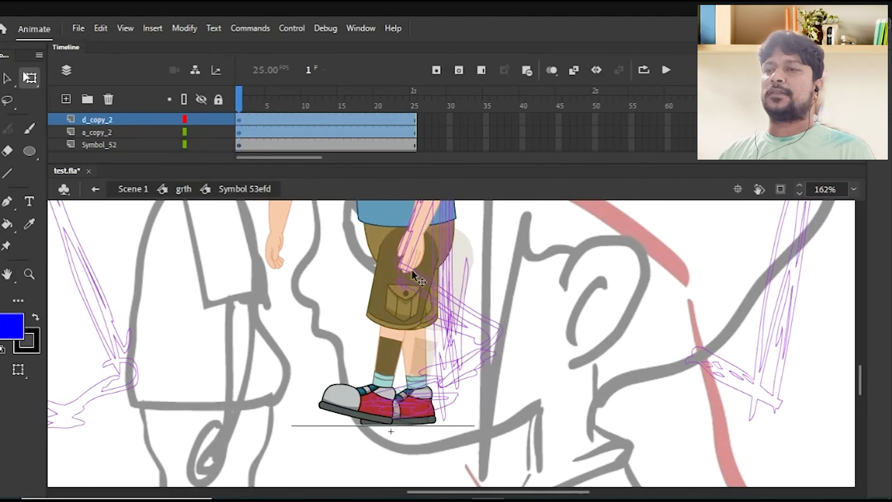
Place the near leg's pivot at the hip and rotate the thigh and lower leg further forward
click(418, 278)
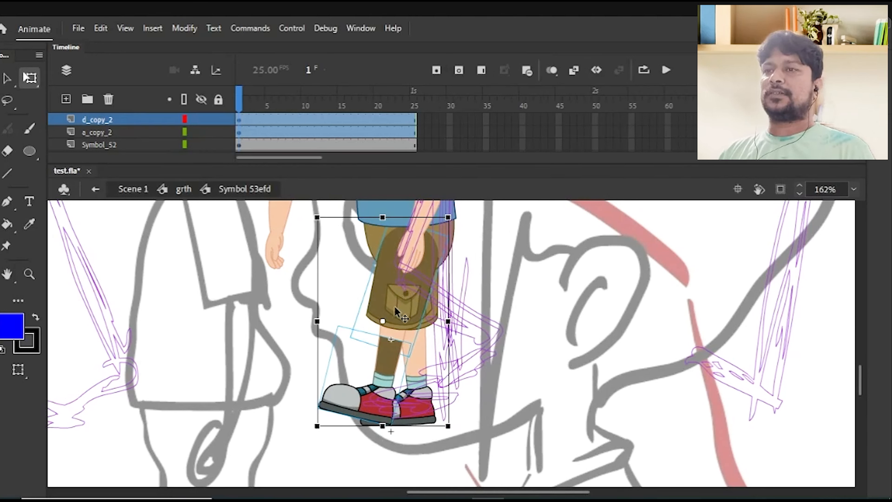
drag(382, 322, 400, 278)
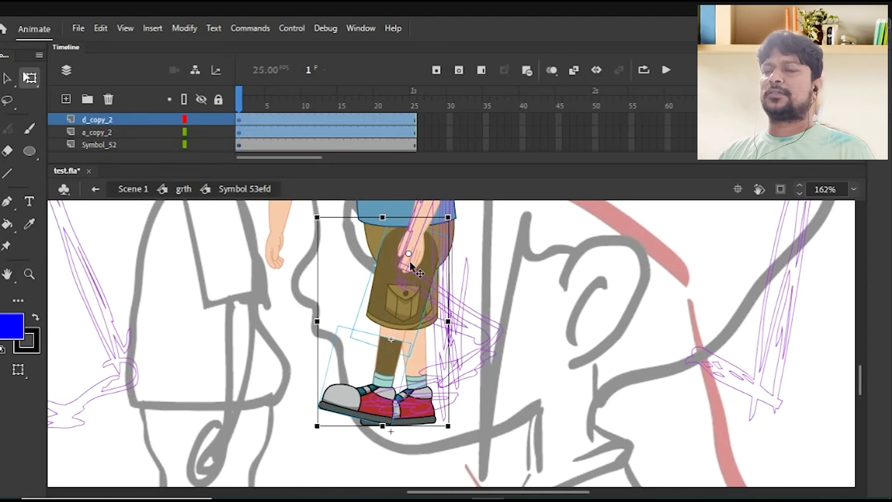
drag(456, 441, 449, 434)
Rotate the near lower leg back at the knee to bring the front shoe closer to level, and save the file
click(405, 417)
click(369, 416)
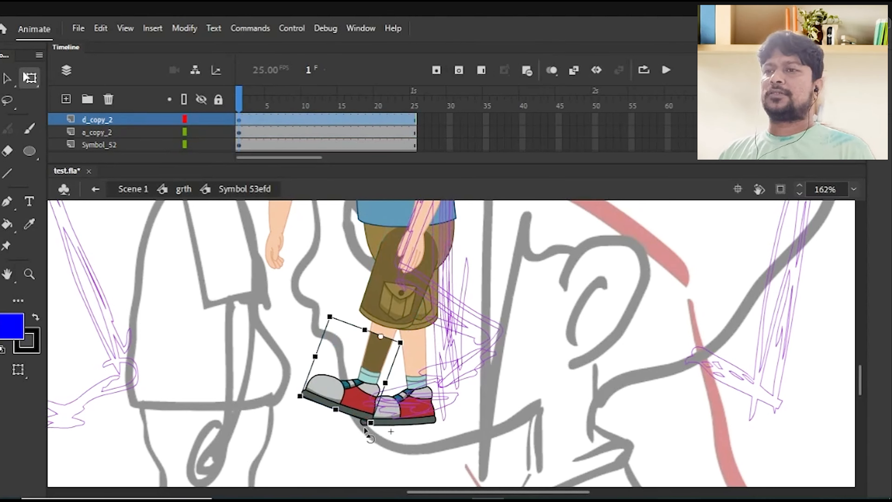
drag(297, 406, 311, 420)
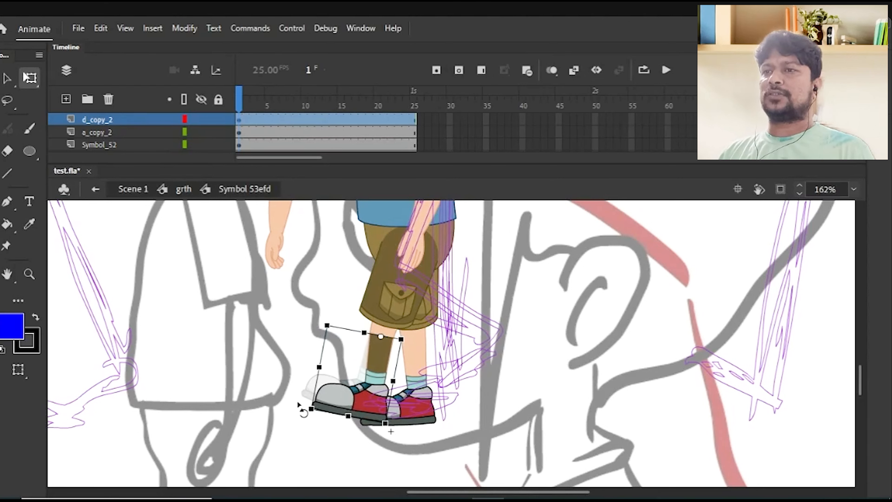
click(325, 462)
drag(416, 394, 367, 429)
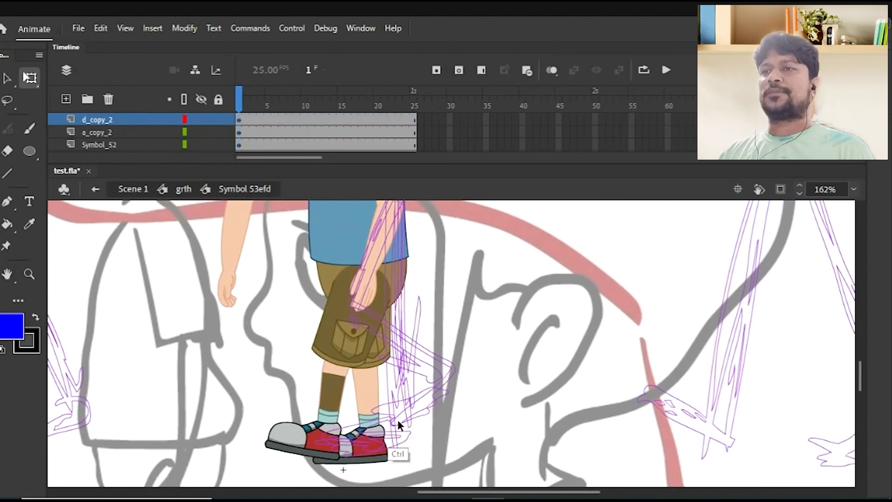
key(ctrl+s)
drag(409, 402, 408, 399)
Rotate the far leg's thigh and lower leg together backward about the hip
click(376, 456)
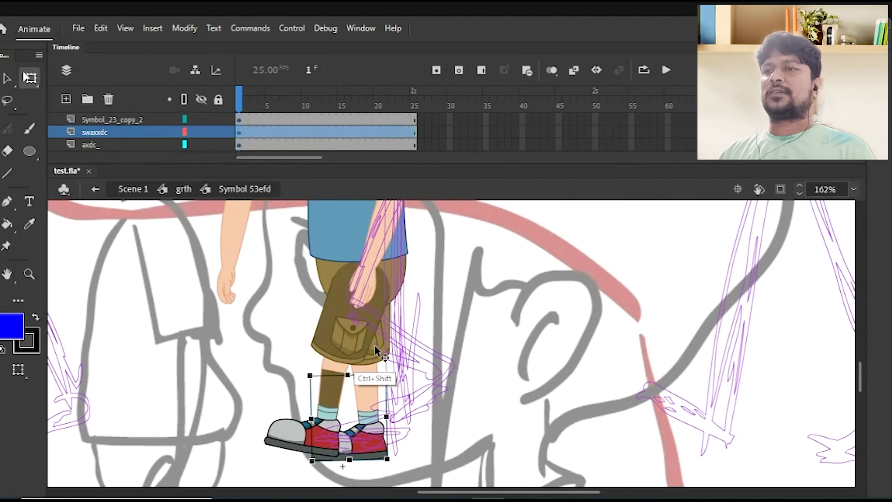
shift+click(355, 364)
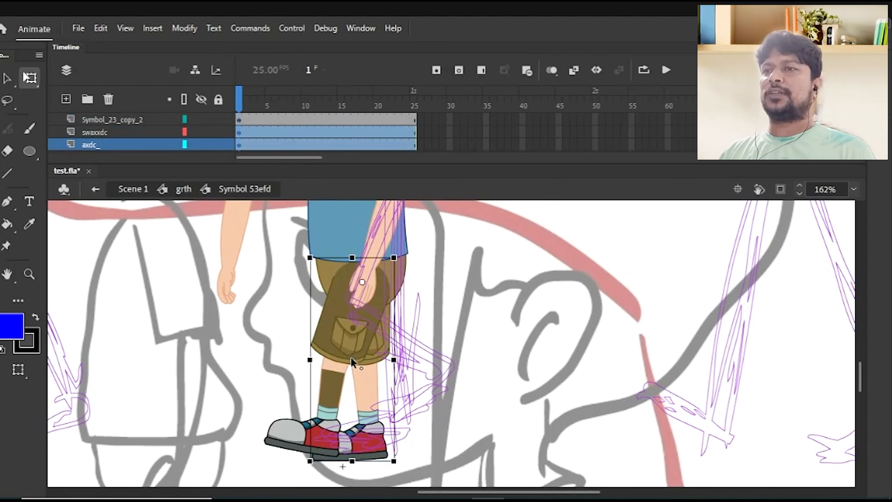
drag(400, 466, 460, 441)
click(464, 433)
Bend the far lower leg backward at the knee so the rear heel lifts, and save the file
click(446, 439)
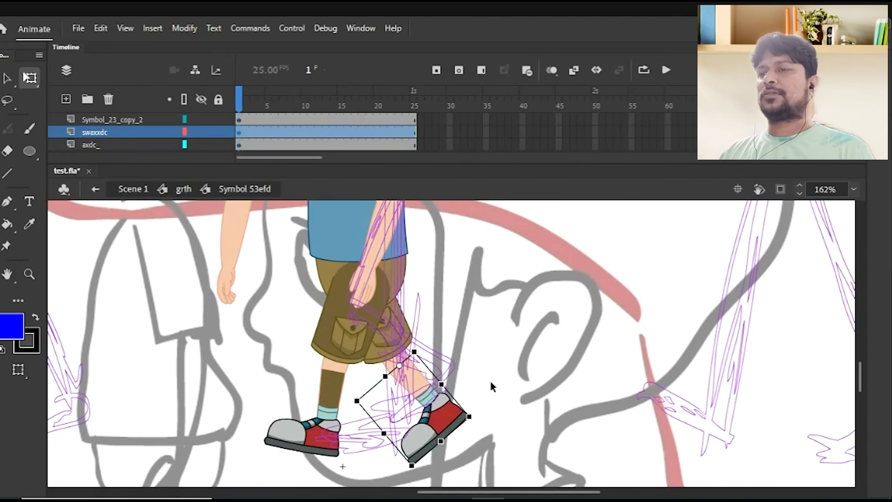
click(477, 380)
key(ctrl)
key(ctrl+minus)
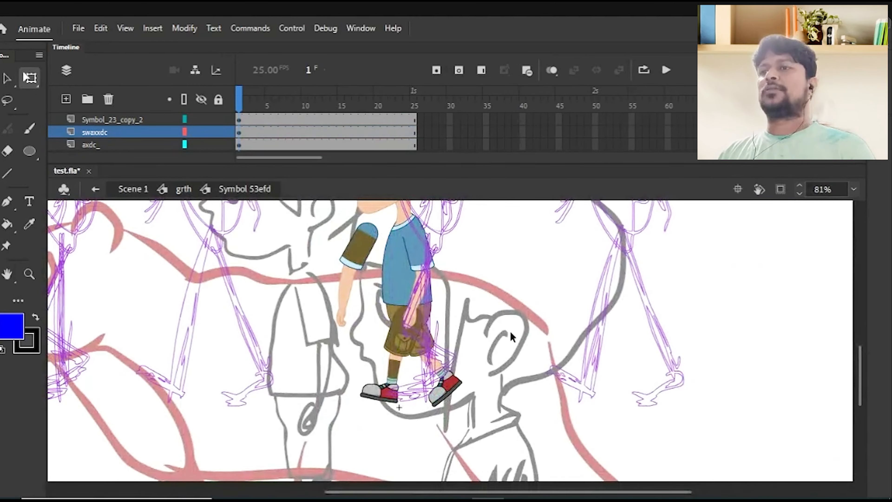
drag(490, 242, 491, 296)
key(ctrl+s)
drag(471, 370, 463, 365)
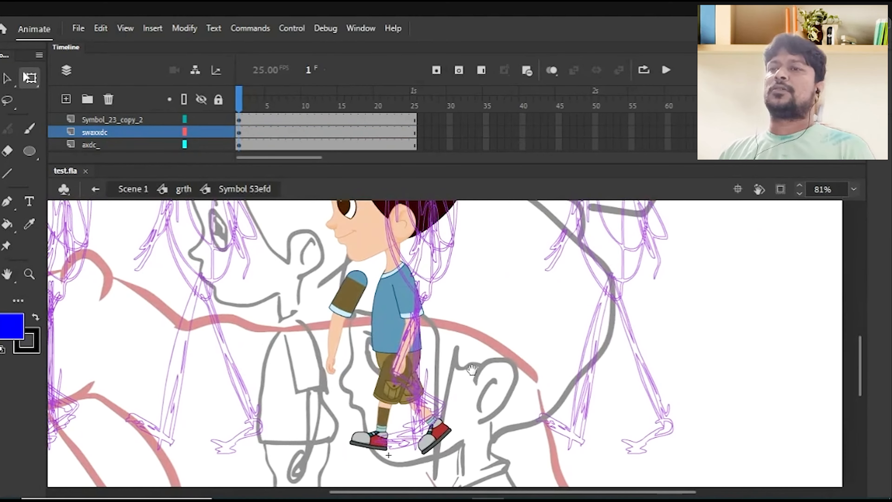
Examine the boy's separate thigh, lower leg, forearm and upper arm pieces in the walking pose
key(v)
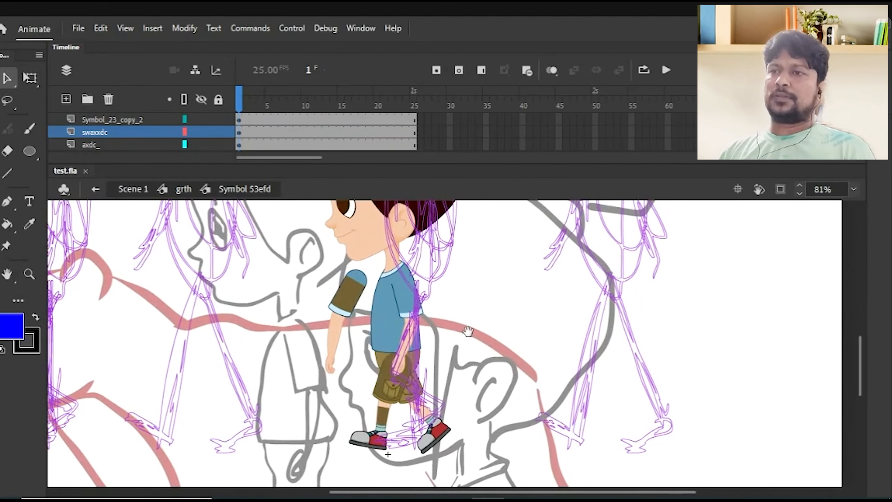
drag(469, 330, 472, 323)
drag(471, 255, 344, 489)
drag(352, 365, 334, 404)
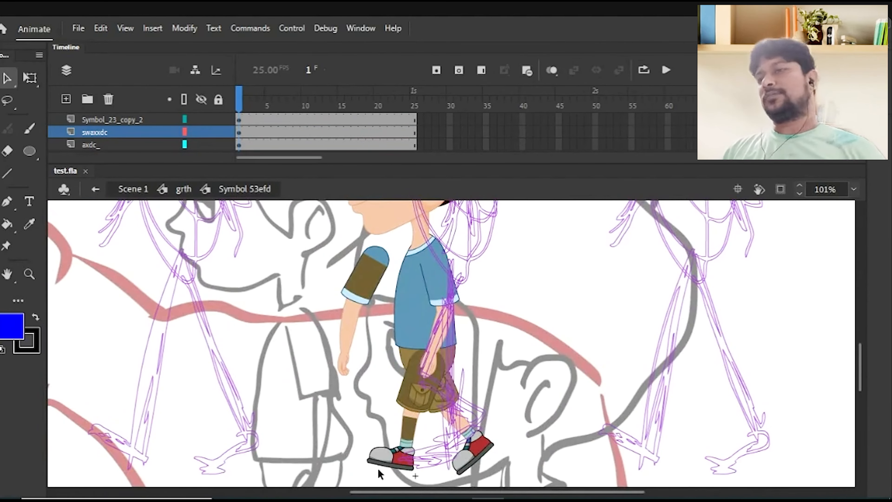
click(417, 406)
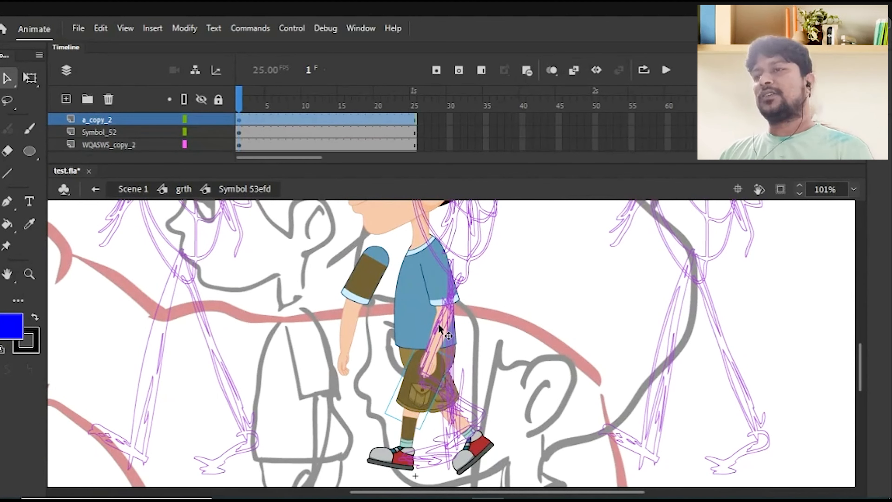
click(446, 333)
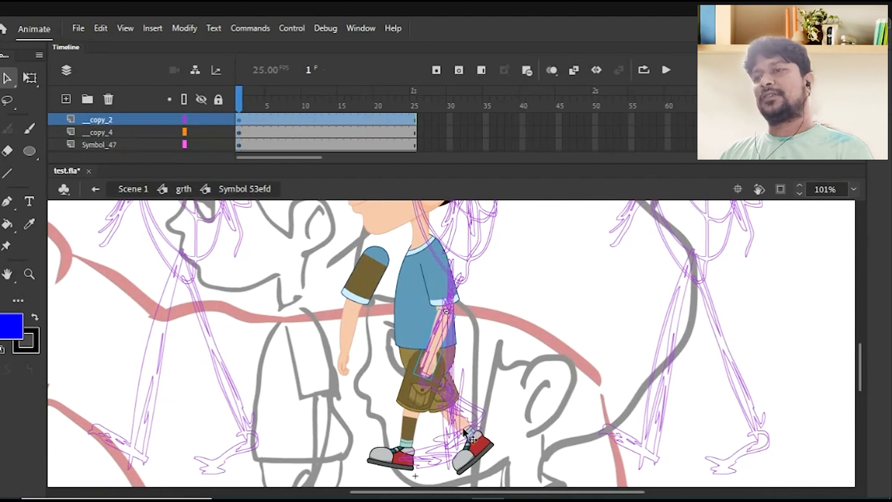
click(471, 434)
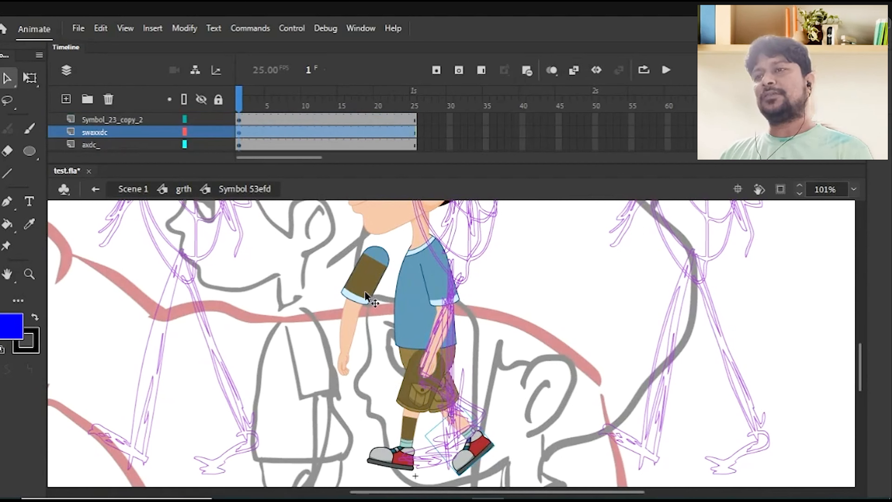
click(361, 299)
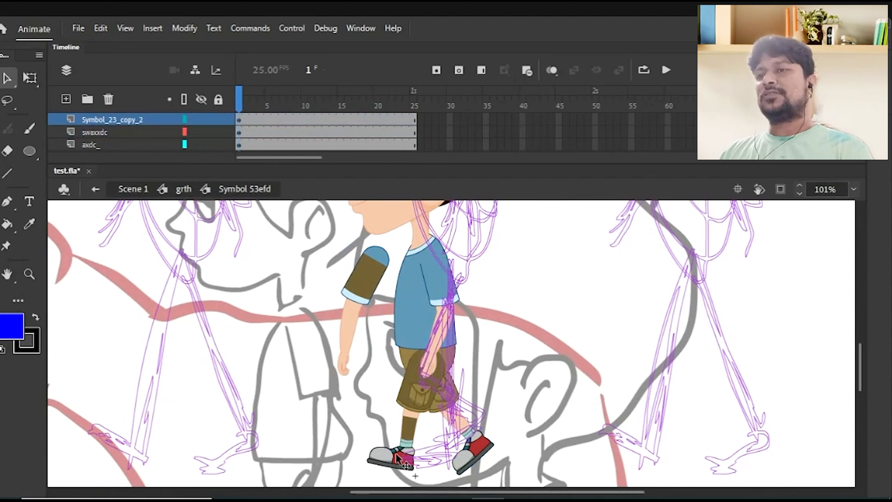
click(398, 424)
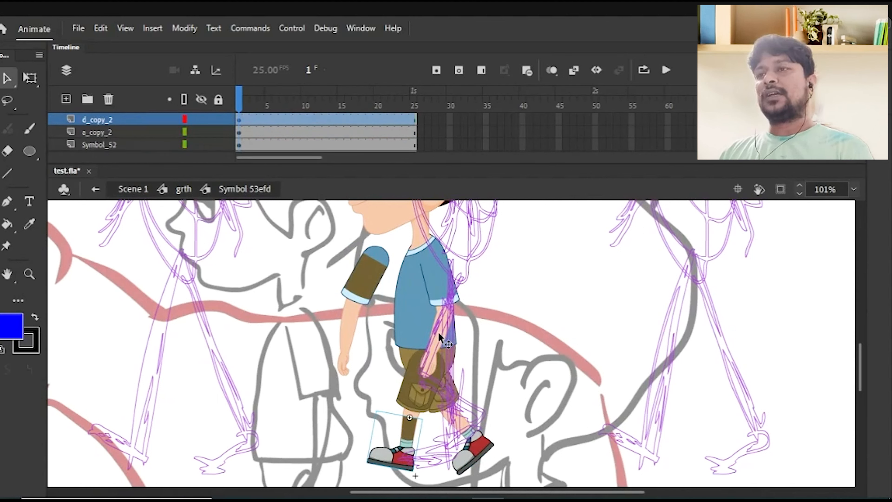
click(442, 326)
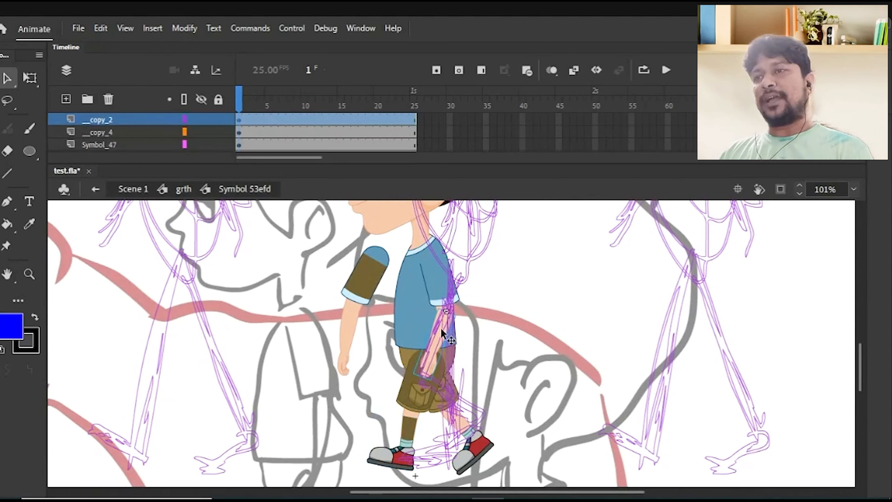
click(447, 293)
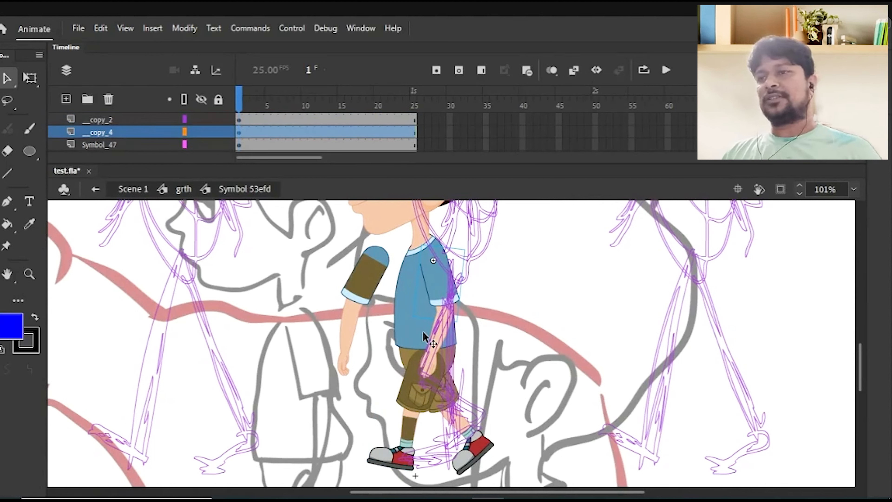
Rotate the near upper arm and forearm together so the arm swings backward behind the torso, with the forearm hanging nearly vertical
click(439, 367)
shift+click(444, 297)
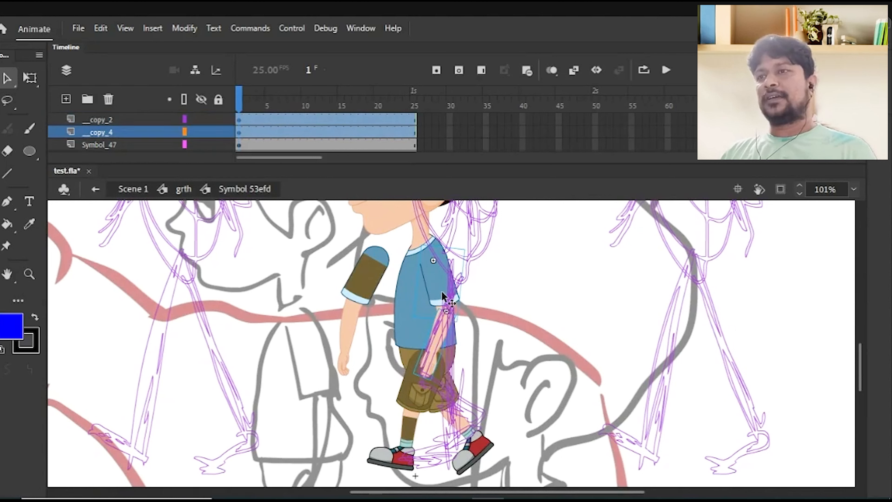
key(q)
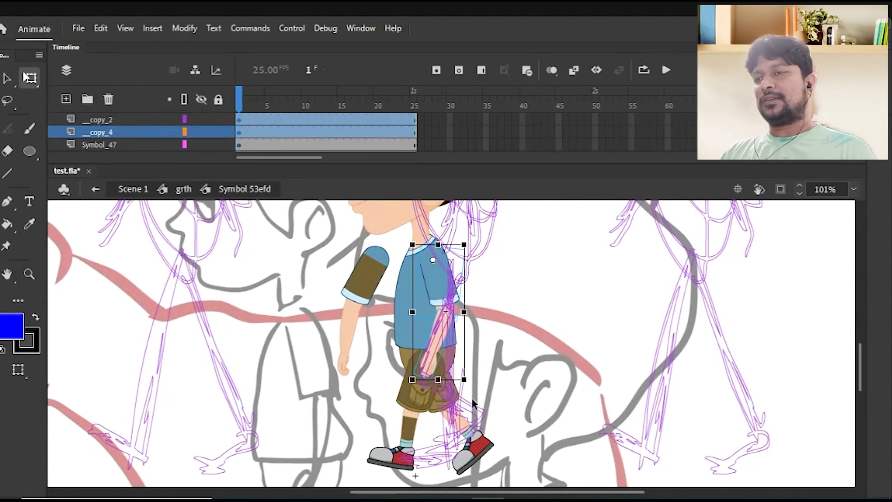
mouse_move(472, 390)
mouse_down()
mouse_move(502, 376)
mouse_move(464, 383)
mouse_up()
click(516, 372)
click(462, 326)
click(495, 334)
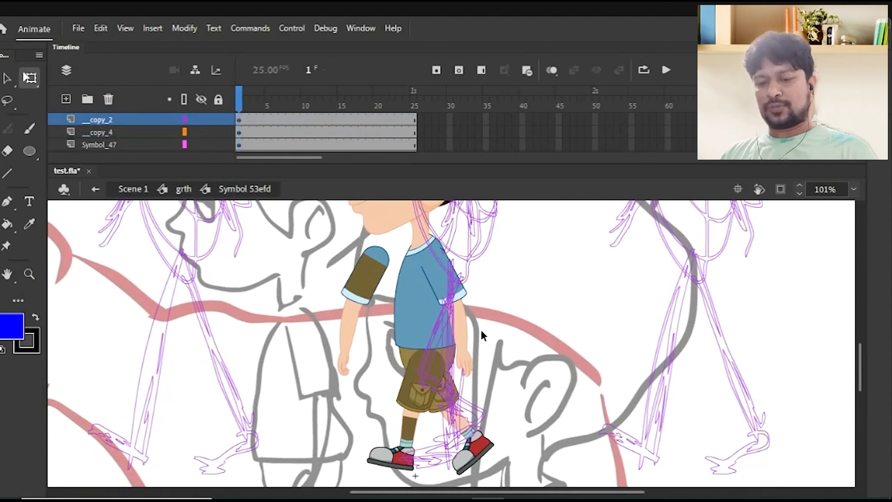
Move the near arm's pivot to the shoulder and rotate the upper arm and forearm slightly forward
click(465, 329)
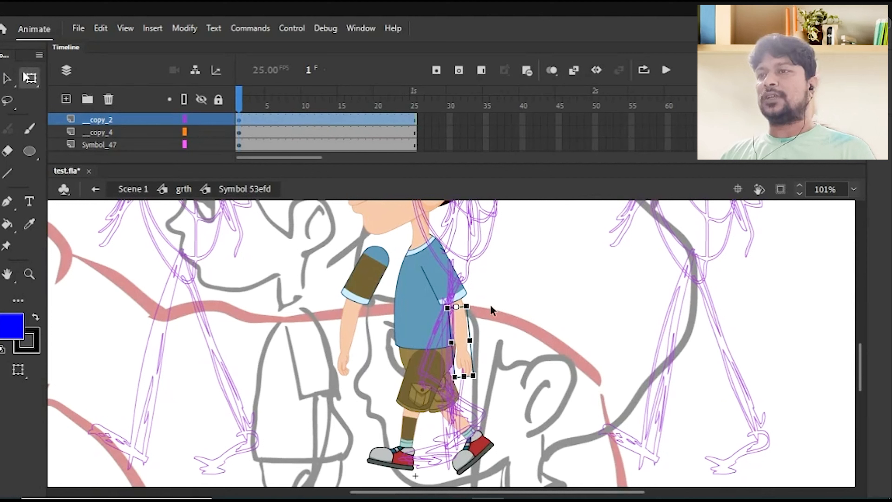
shift+click(466, 322)
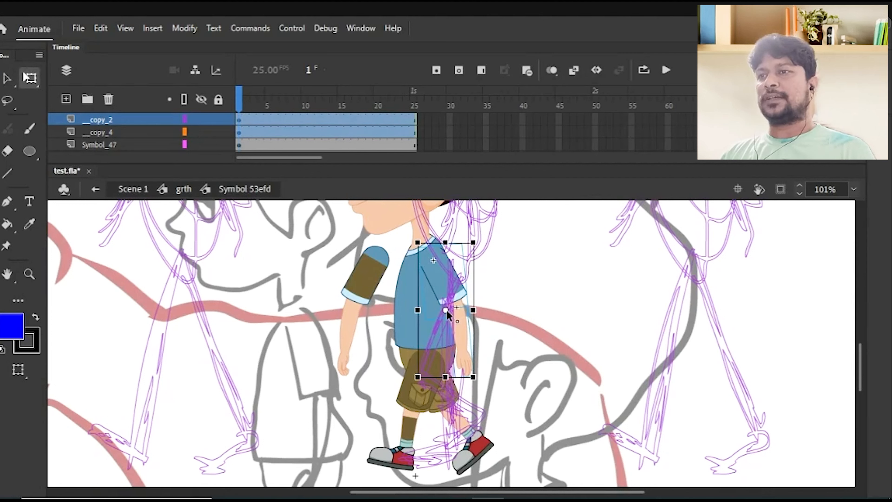
drag(445, 309, 428, 263)
drag(482, 385, 481, 386)
click(513, 337)
drag(523, 316, 490, 303)
key(v)
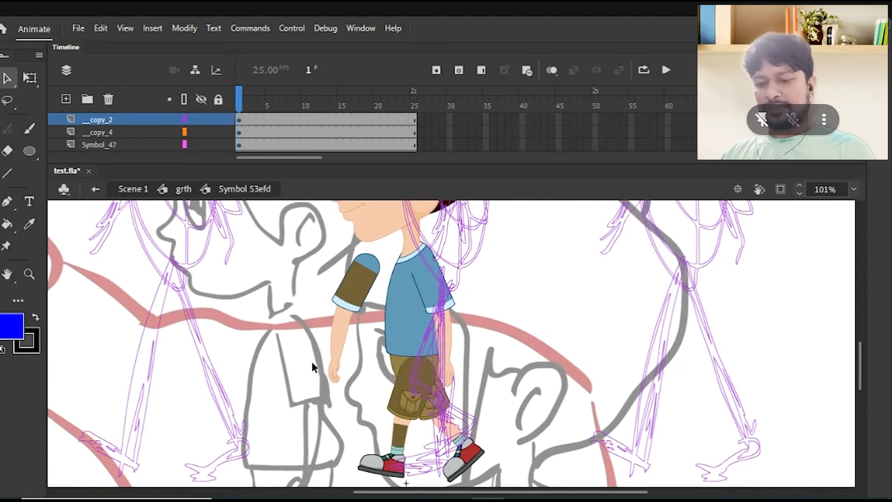
Move the detached far upper arm and forearm together to the shoulder behind the torso
drag(350, 386, 299, 285)
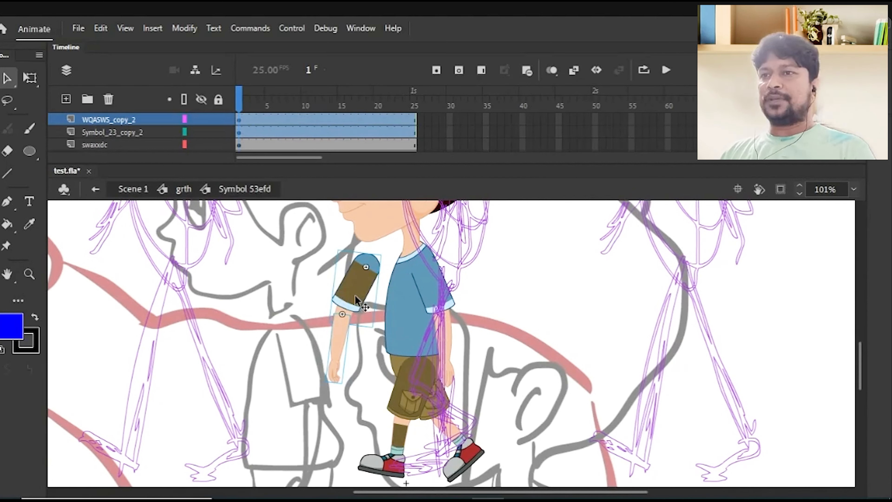
drag(356, 292, 394, 299)
click(351, 358)
Rotate the far forearm forward at the elbow
click(374, 383)
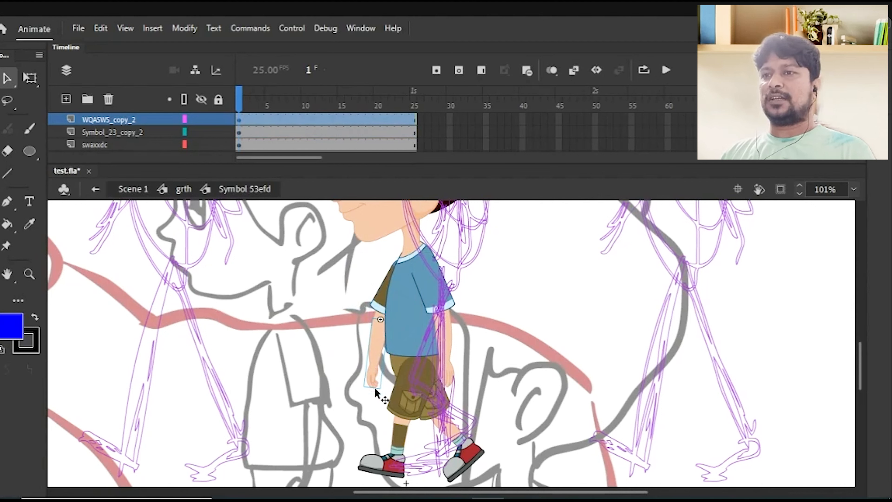
key(q)
drag(385, 394, 343, 389)
click(347, 406)
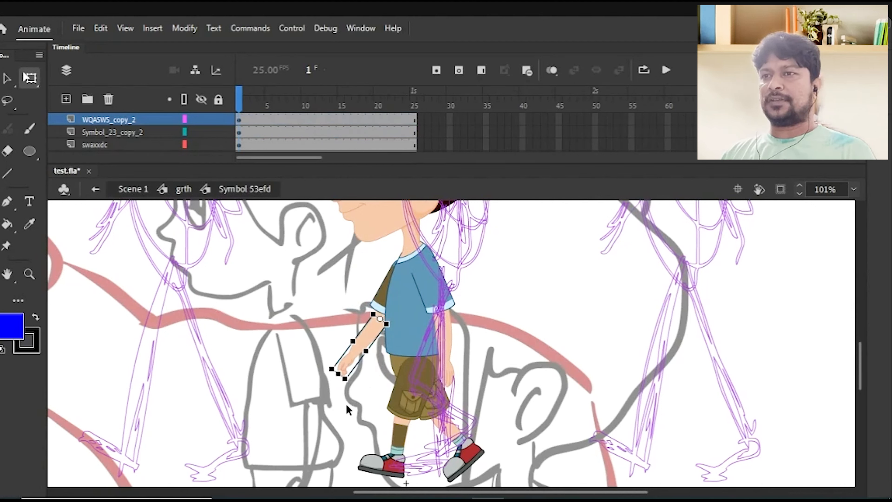
Rotate the whole far arm backward about the shoulder and nudge it toward the back, tucking the upper arm behind the torso
drag(318, 273, 354, 415)
key(Right)
key(Right)
key(Right)
key(Right)
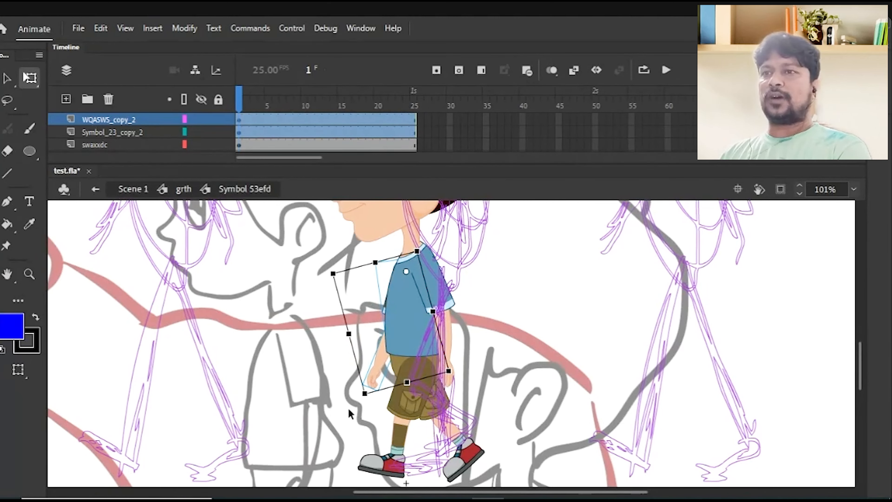
key(Right)
key(Right)
key(Right)
key(Right)
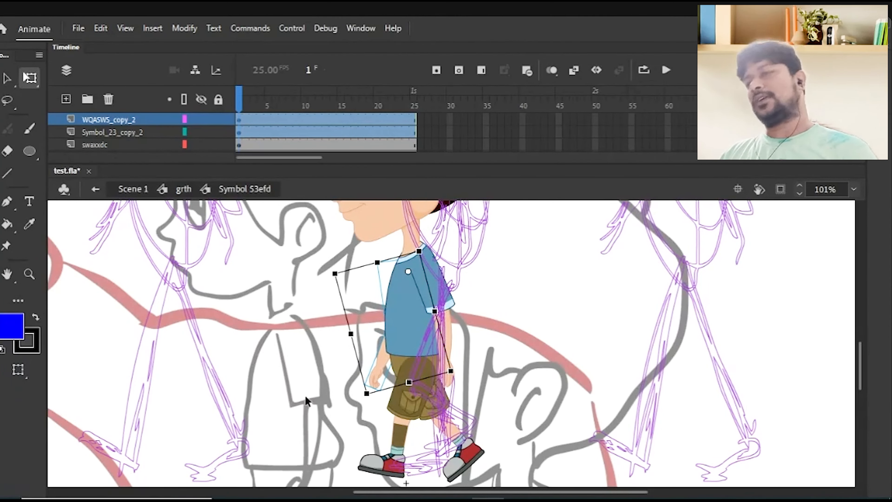
Deselect the far arm and save the document
click(302, 412)
key(ctrl+minus)
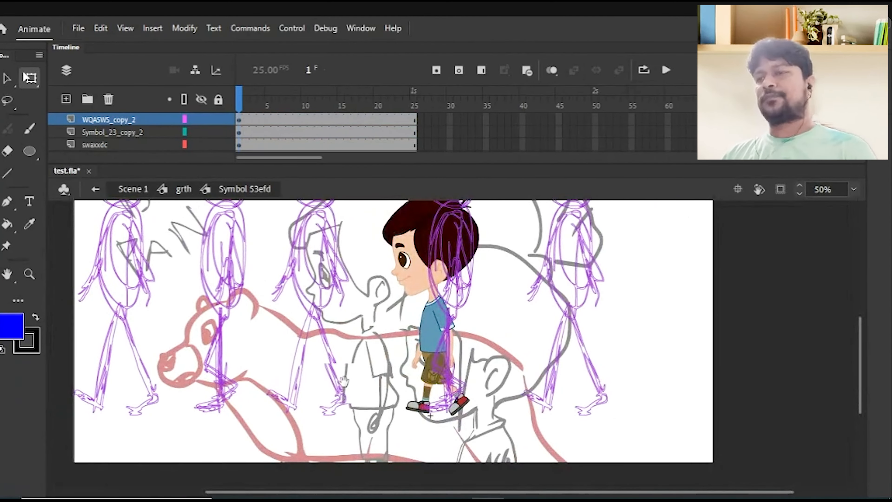
drag(345, 381, 309, 366)
key(ctrl+s)
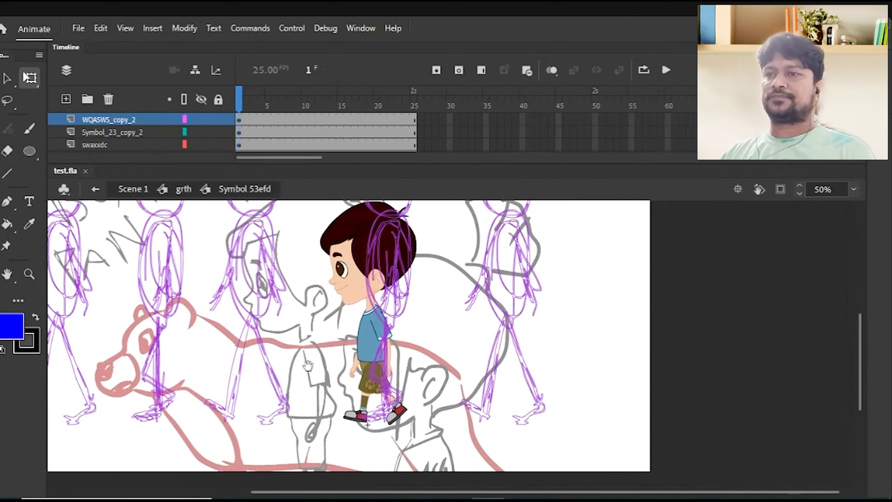
Hide the Layer_10 walk-cycle sketches so the posed boy can be viewed without the stick figures
drag(460, 281, 334, 474)
drag(390, 295, 354, 334)
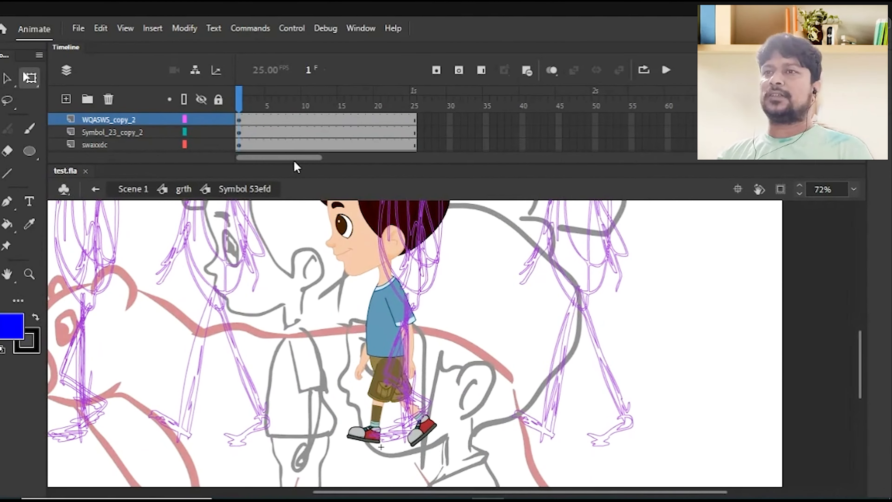
mouse_move(294, 166)
mouse_down()
mouse_move(294, 352)
mouse_move(294, 165)
mouse_move(282, 156)
mouse_up()
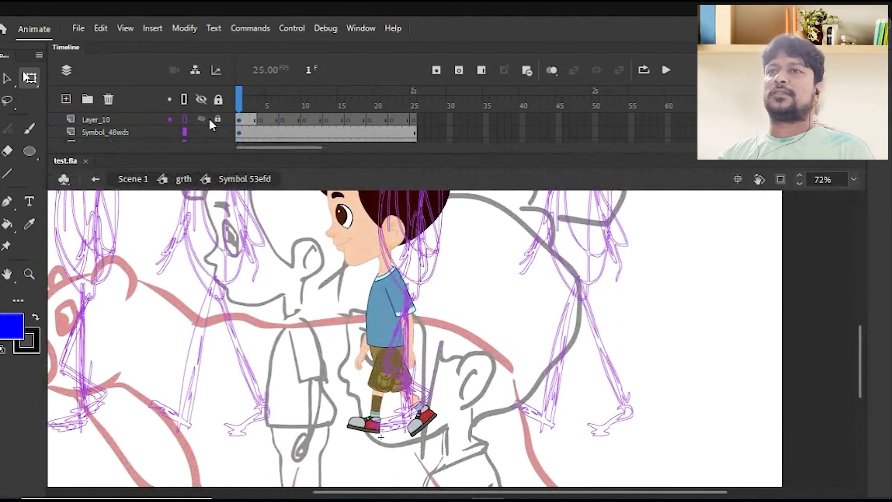
click(201, 120)
key(ctrl+minus)
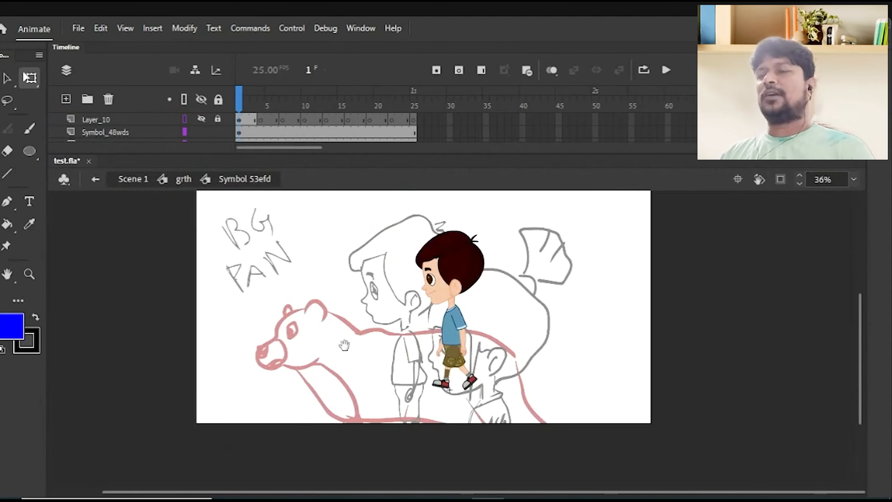
drag(345, 345, 351, 339)
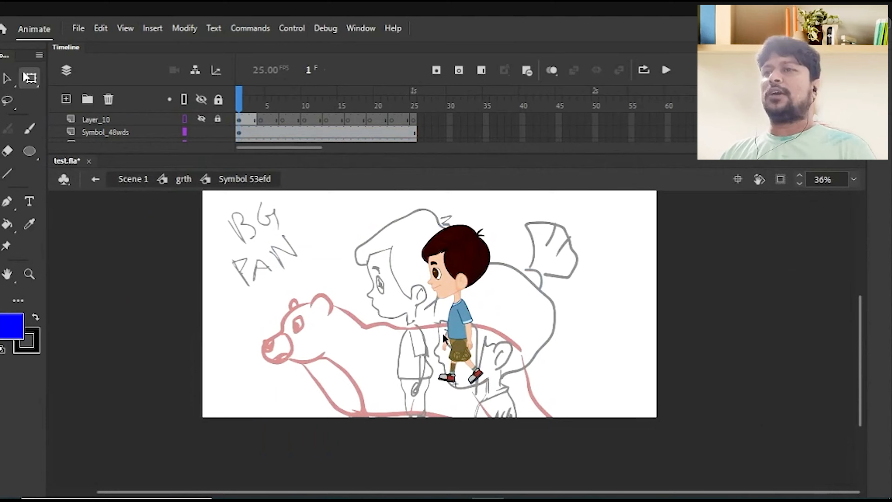
key(ctrl+equal)
drag(312, 386, 299, 396)
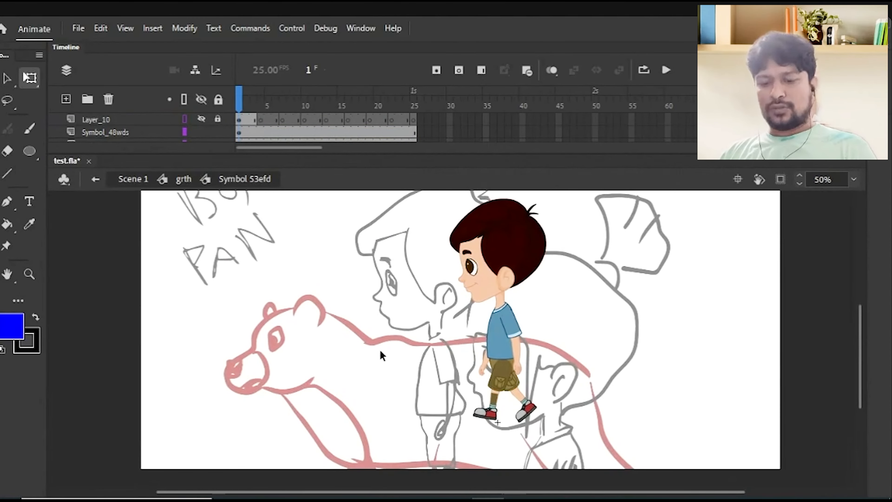
key(v)
drag(427, 452, 597, 239)
click(555, 398)
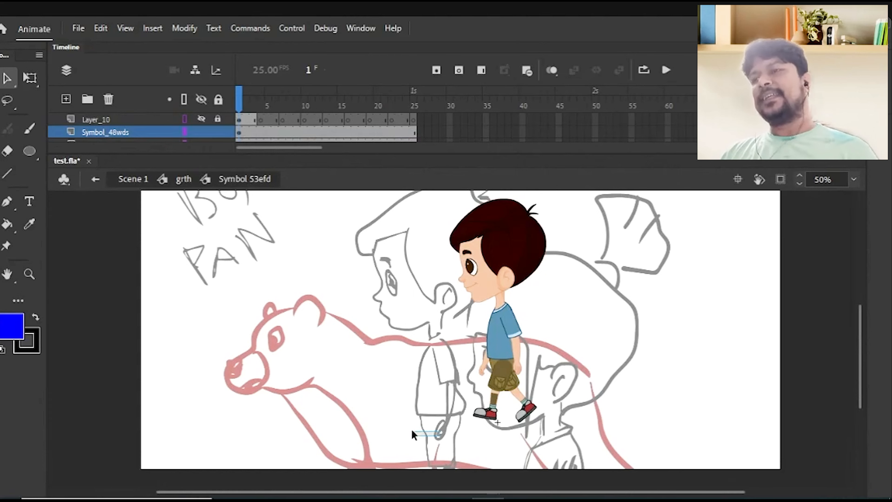
drag(411, 429, 578, 431)
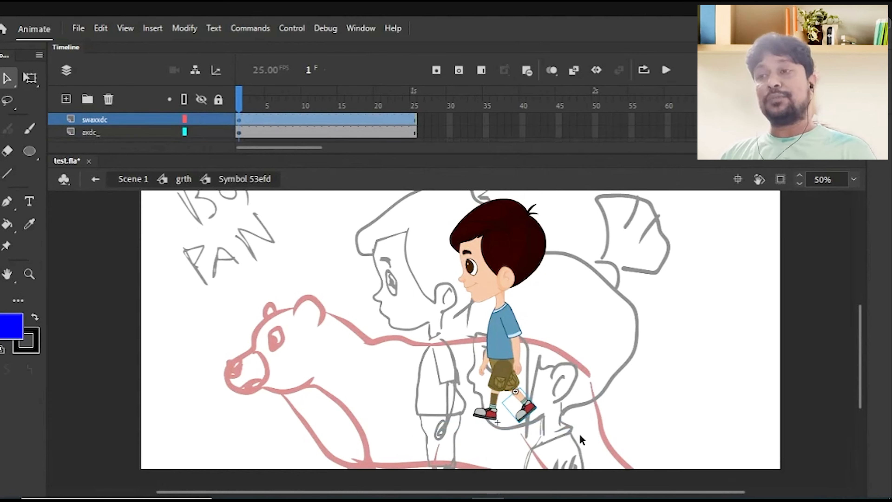
click(579, 445)
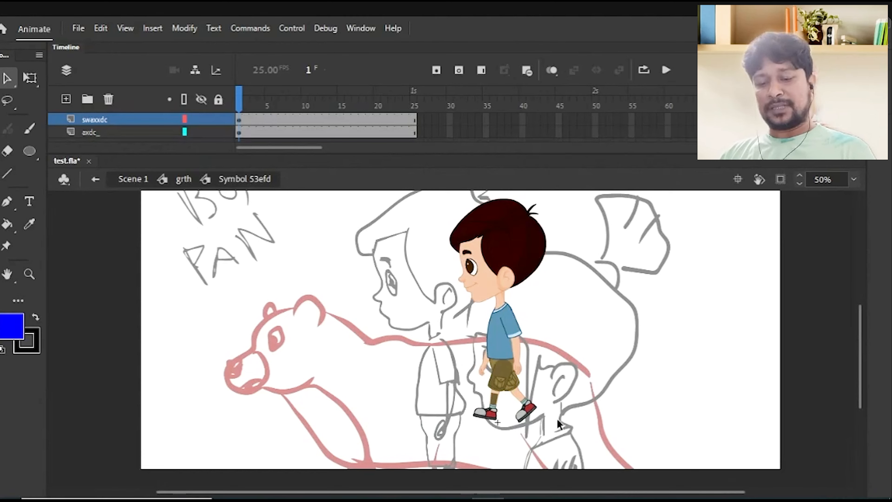
Try to paint a blue ground line beneath the boy's feet with the Brush tool
key(b)
mouse_move(436, 441)
mouse_down()
mouse_move(435, 475)
mouse_move(609, 488)
mouse_up()
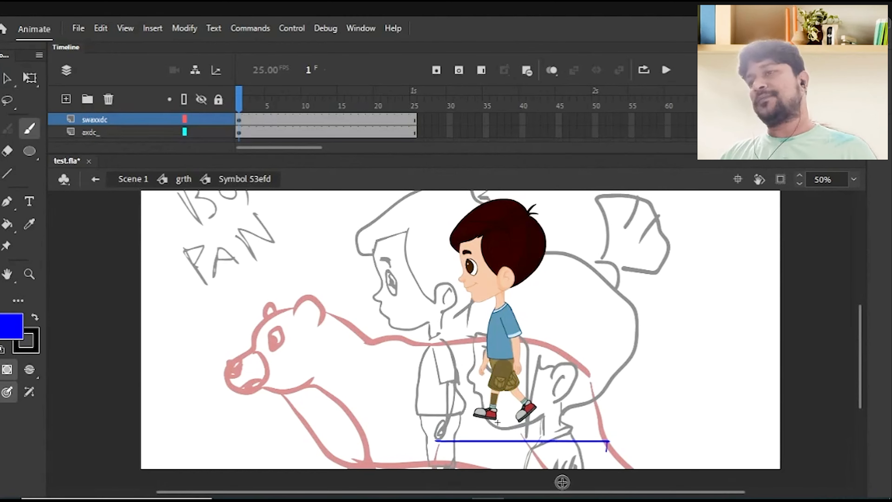
key(ctrl+z)
drag(455, 421, 561, 418)
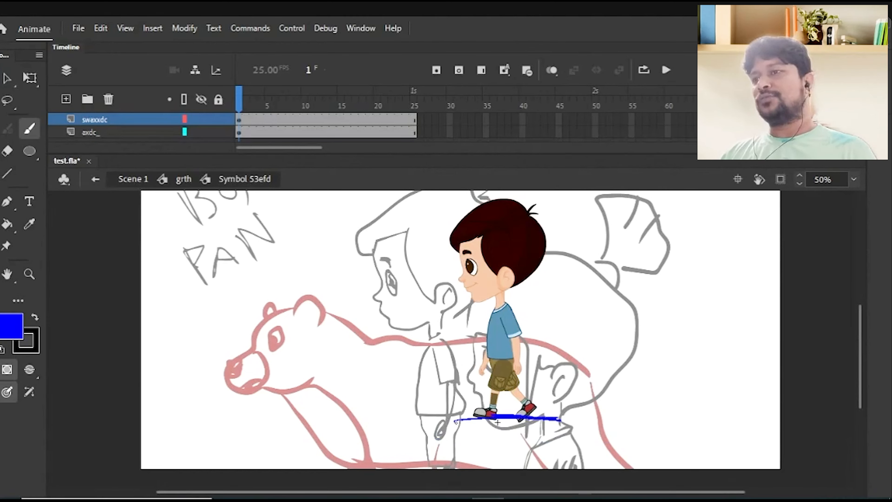
mouse_move(498, 422)
mouse_down()
mouse_move(569, 418)
mouse_move(501, 420)
mouse_up()
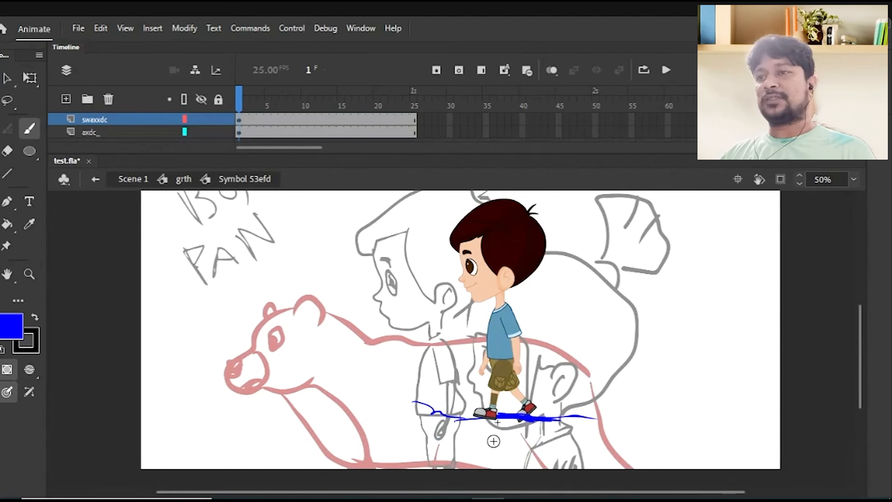
key(ctrl+z)
key(ctrl+z)
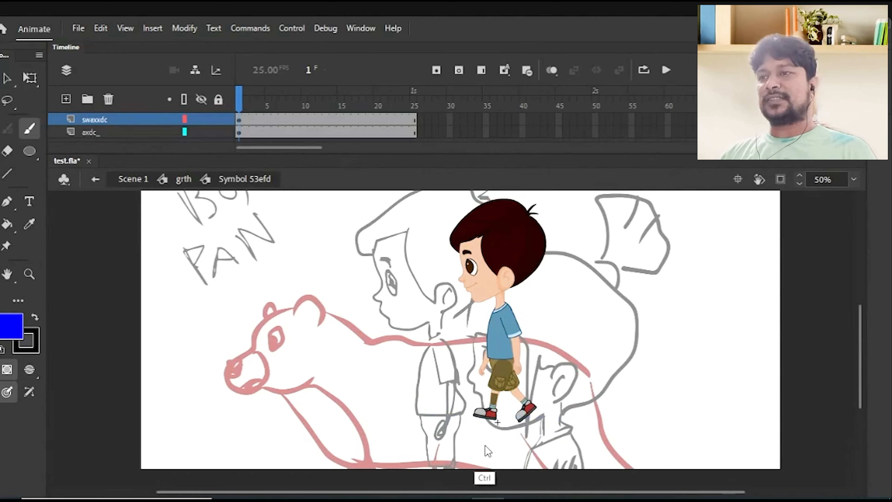
Show the rulers and place two closely spaced horizontal guides under the boy's shoes as ground lines
right_click(274, 332)
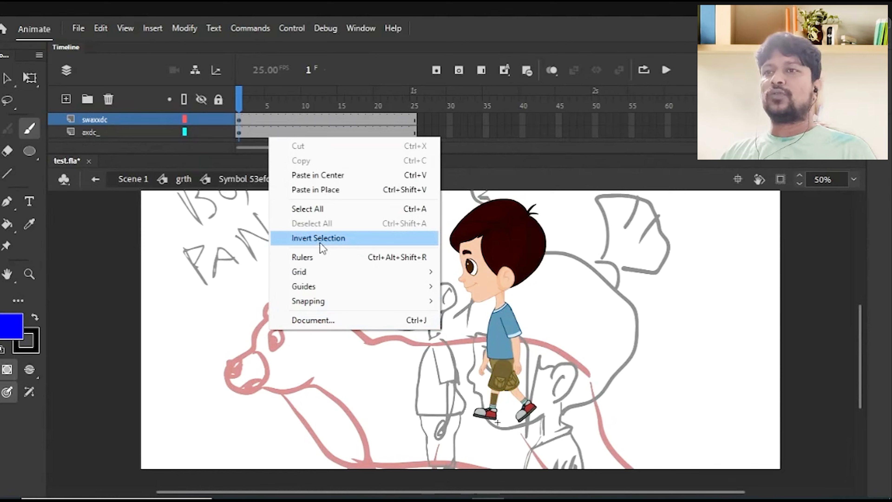
click(303, 257)
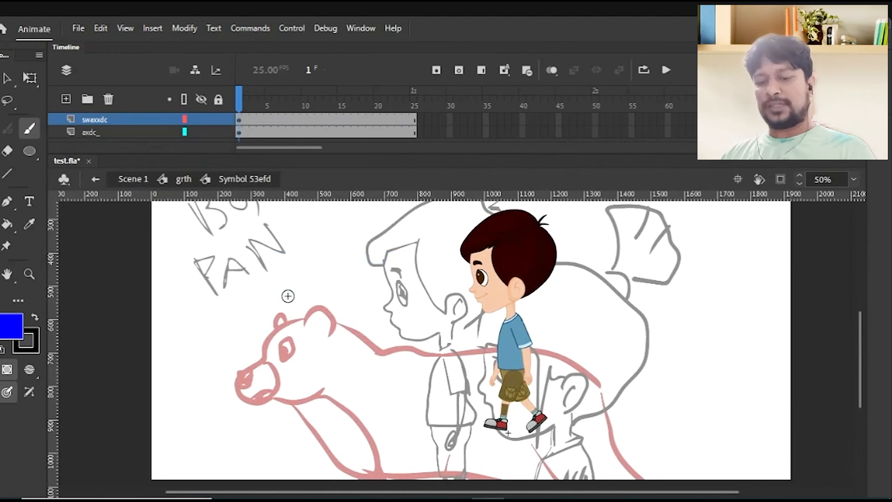
key(v)
drag(312, 195, 237, 434)
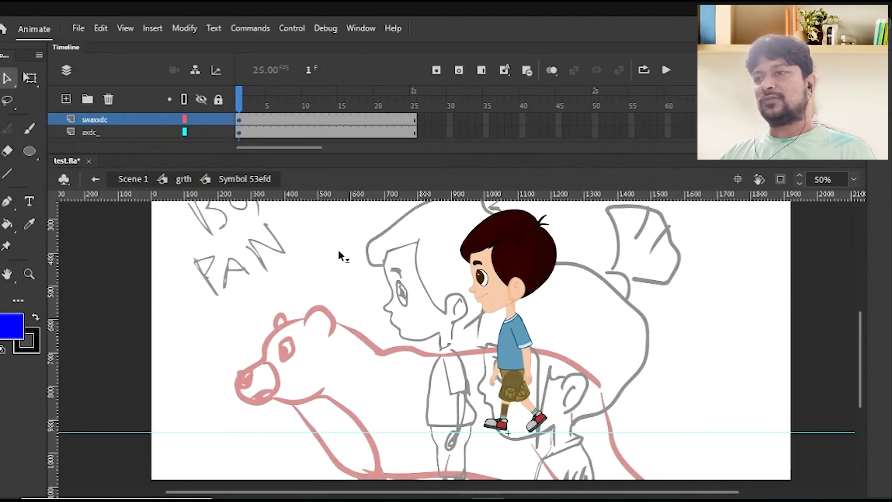
drag(338, 251, 325, 429)
Brush a small blue box, a horizontal ground line and rough strokes meeting it over the bear sketch
key(b)
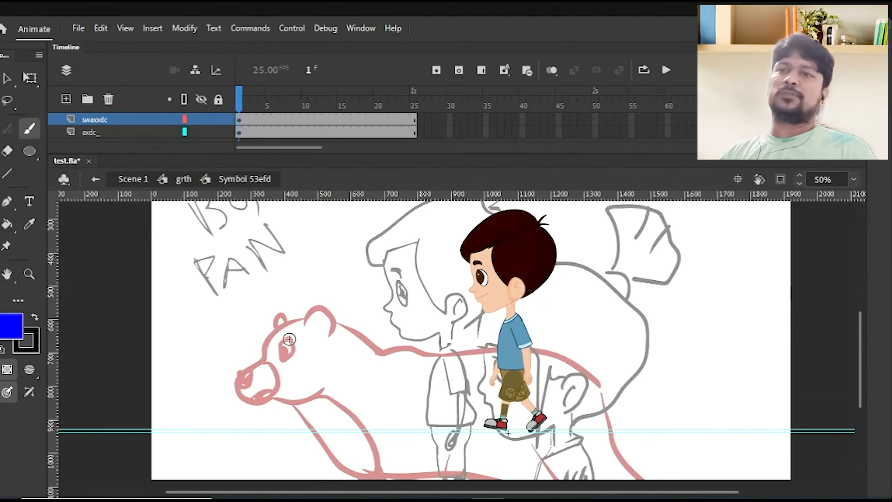
drag(208, 328, 227, 327)
mouse_move(199, 330)
mouse_down()
mouse_move(227, 328)
mouse_move(203, 351)
mouse_up()
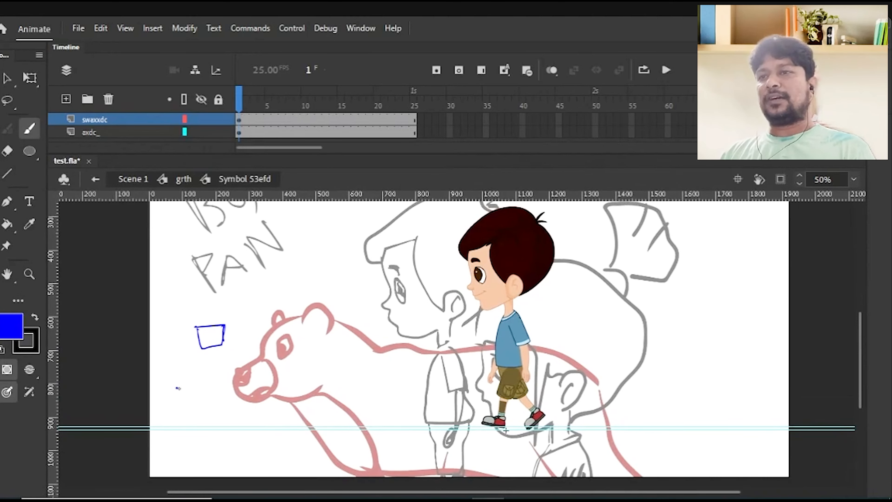
drag(177, 388, 280, 387)
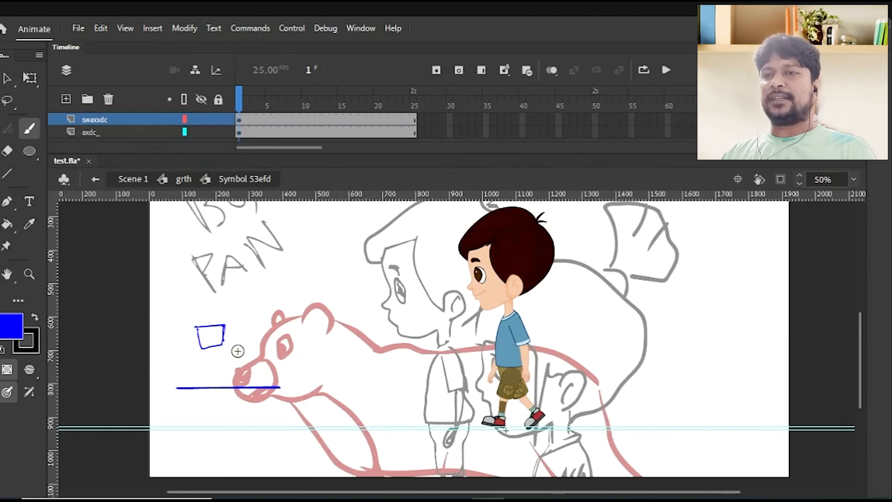
drag(237, 351, 236, 390)
drag(236, 352, 232, 387)
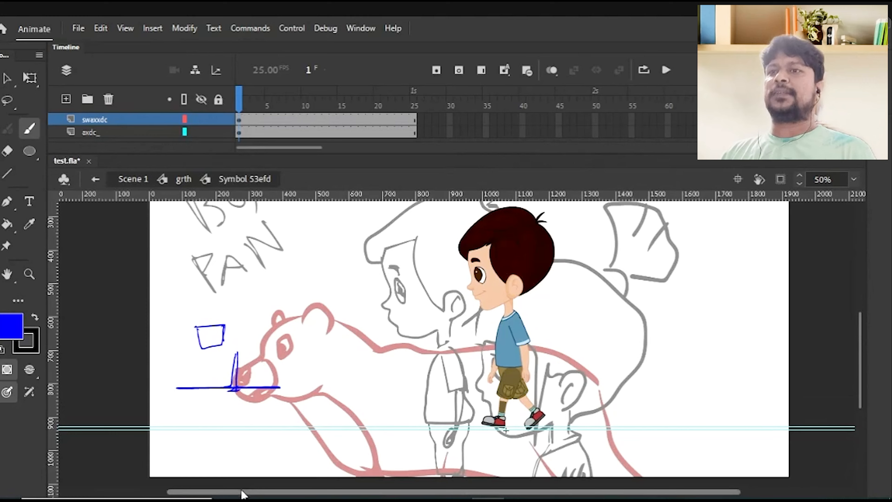
drag(220, 420, 225, 432)
drag(244, 386, 278, 354)
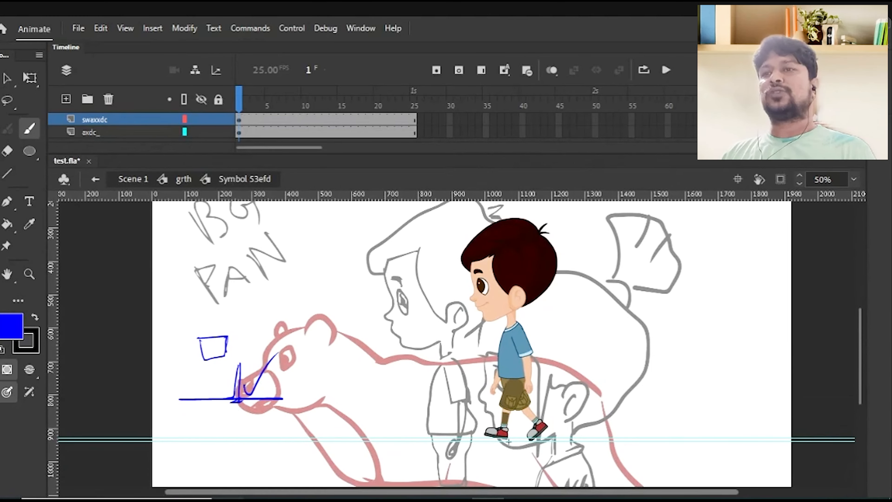
Brush blue arrows toward the two ground guides to mark the gap between them
drag(261, 427, 240, 414)
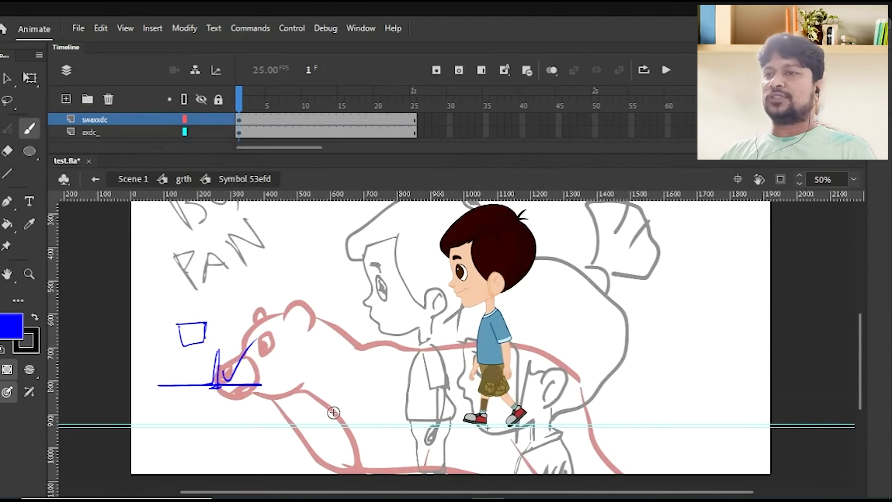
drag(276, 365, 380, 423)
mouse_move(372, 410)
mouse_down()
mouse_move(400, 421)
mouse_move(383, 431)
mouse_up()
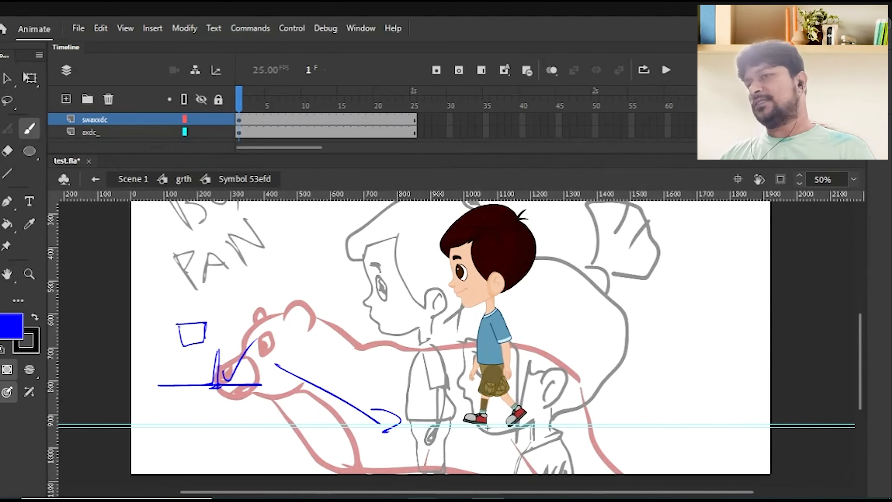
mouse_move(426, 388)
mouse_down()
mouse_move(405, 464)
mouse_move(423, 415)
mouse_up()
scroll(418, 457, down, 2)
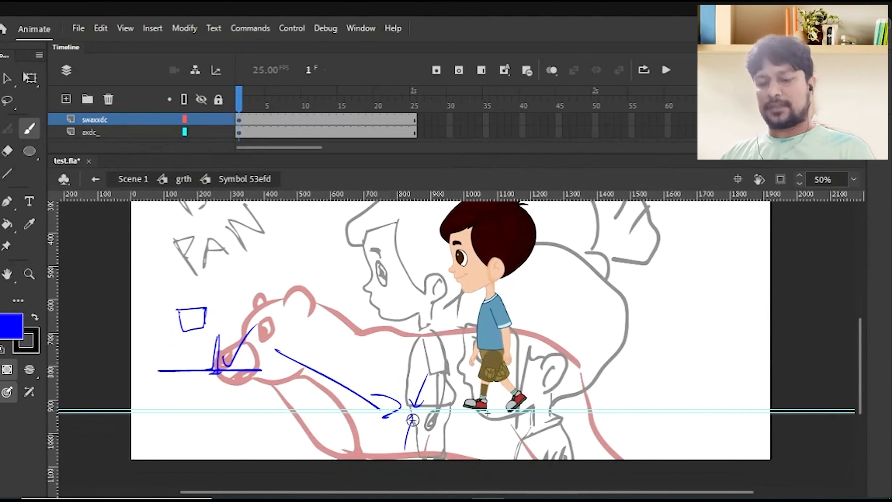
Delete all the blue brush annotations from the stage
key(v)
click(357, 398)
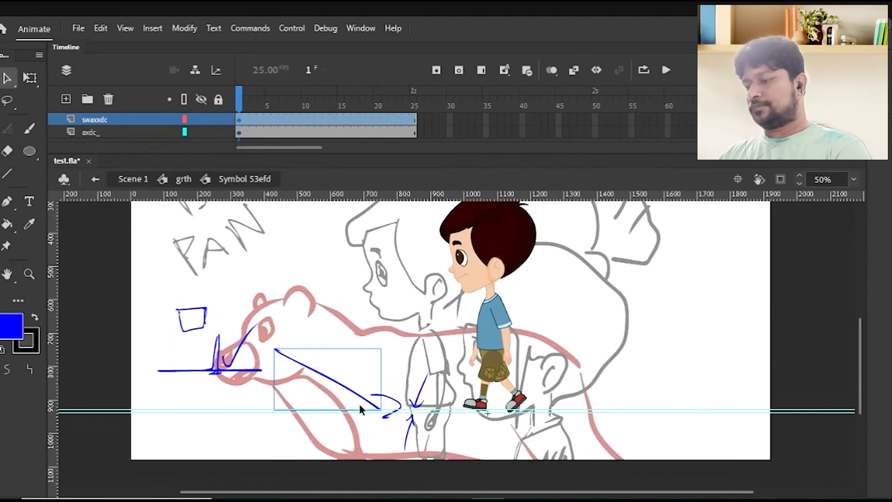
key(Delete)
drag(206, 316, 349, 404)
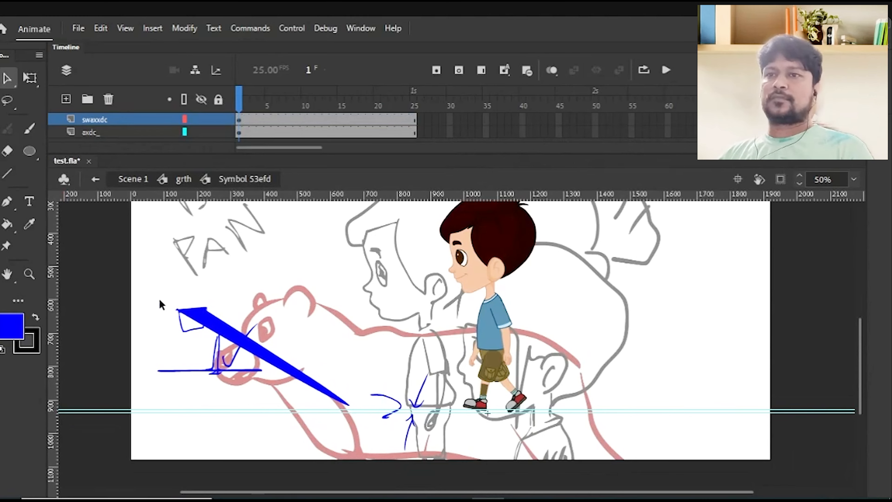
mouse_move(172, 302)
mouse_down()
mouse_move(412, 455)
mouse_move(427, 453)
mouse_up()
key(Delete)
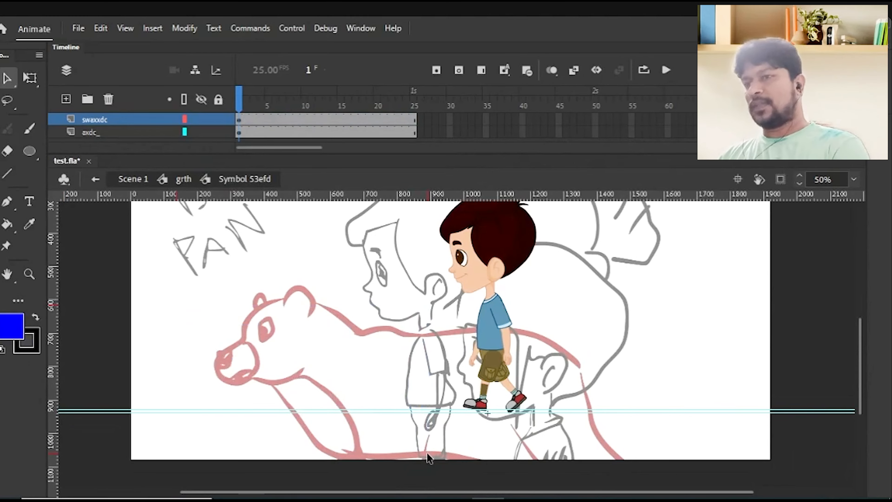
Show the Layer_10 walk-cycle sketches again with the whole stage in view
scroll(389, 376, right, 2)
scroll(388, 376, up, 2)
mouse_move(389, 376)
mouse_down()
mouse_move(383, 366)
mouse_move(378, 376)
mouse_up()
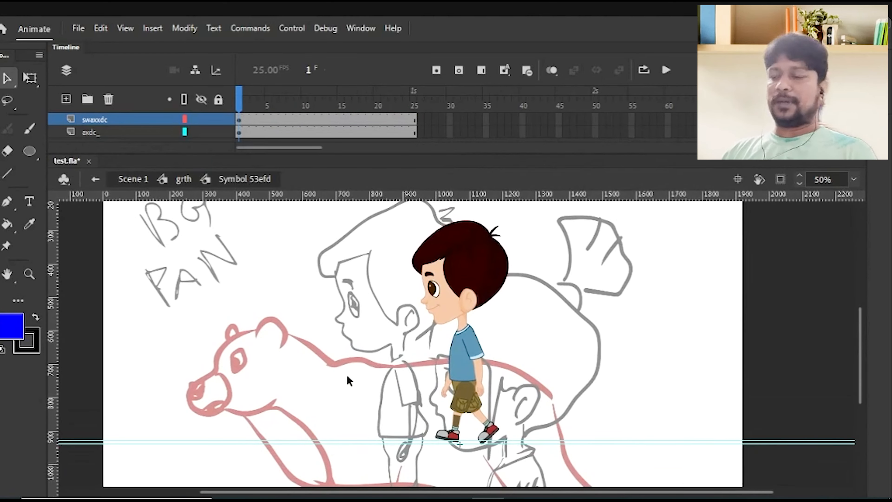
key(ctrl+minus)
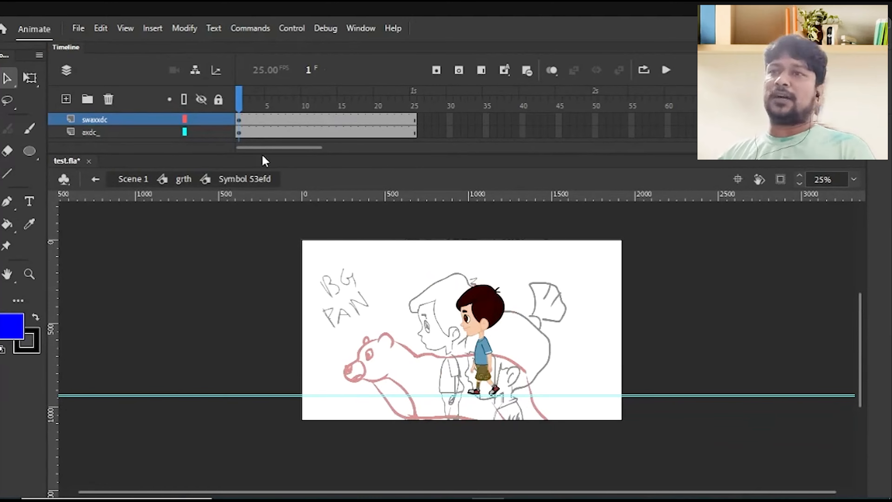
mouse_move(261, 154)
mouse_down()
mouse_move(261, 361)
mouse_move(260, 157)
mouse_up()
click(201, 119)
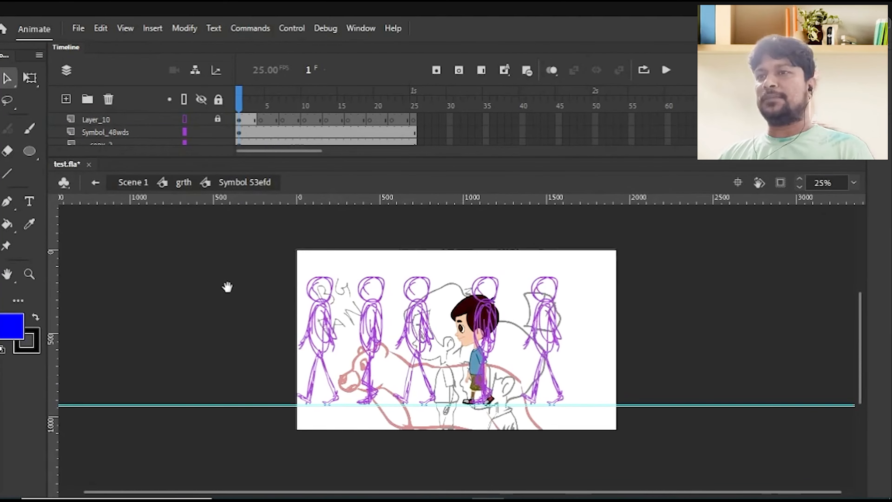
click(281, 260)
drag(279, 259, 336, 402)
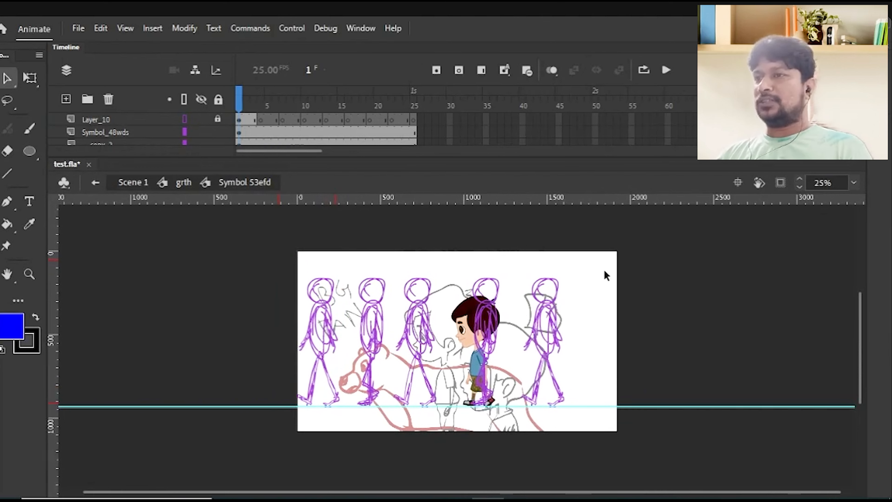
drag(601, 262, 533, 435)
mouse_move(442, 247)
mouse_down()
mouse_move(420, 310)
mouse_move(405, 415)
mouse_up()
drag(589, 267, 522, 441)
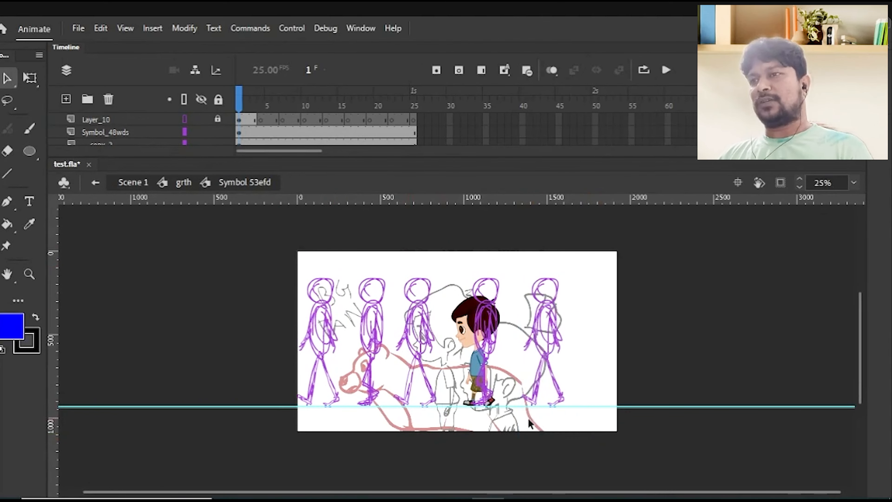
drag(583, 270, 507, 441)
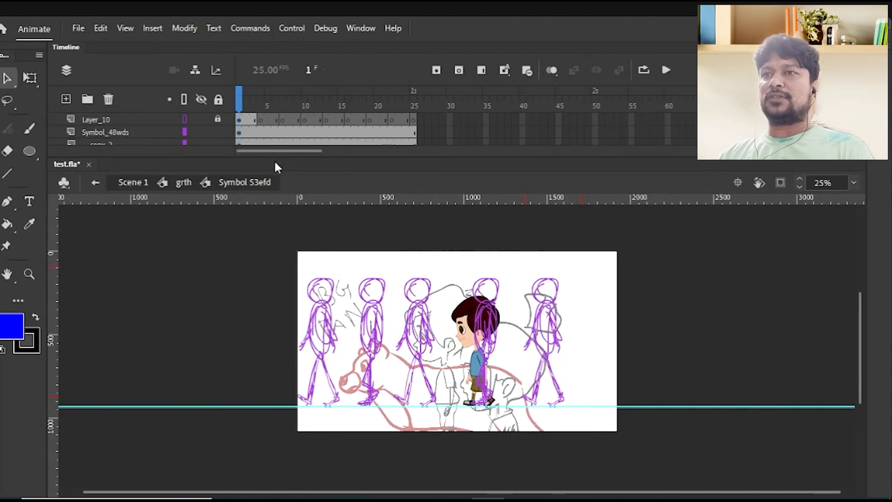
Enlarge the timeline area to list all of the boy's layers
drag(278, 157, 277, 305)
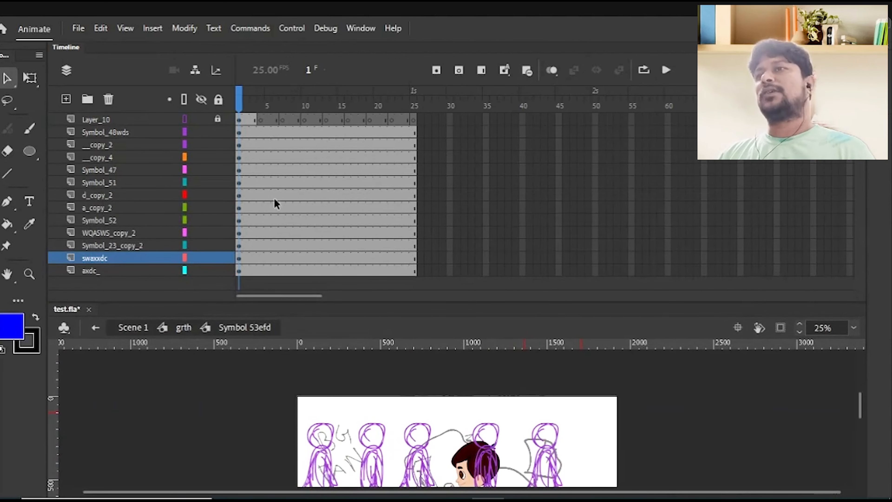
Insert keyframes at frame 25 on all of the boy's layers below Layer_10
drag(414, 132, 413, 272)
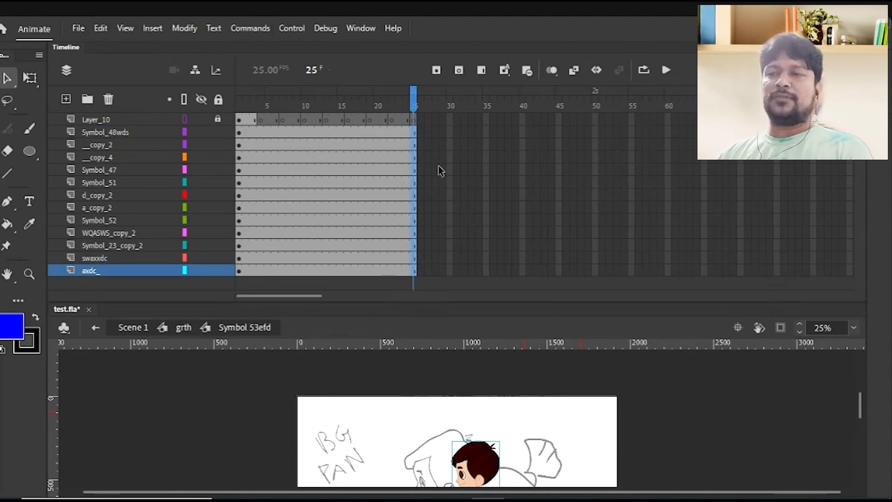
key(F6)
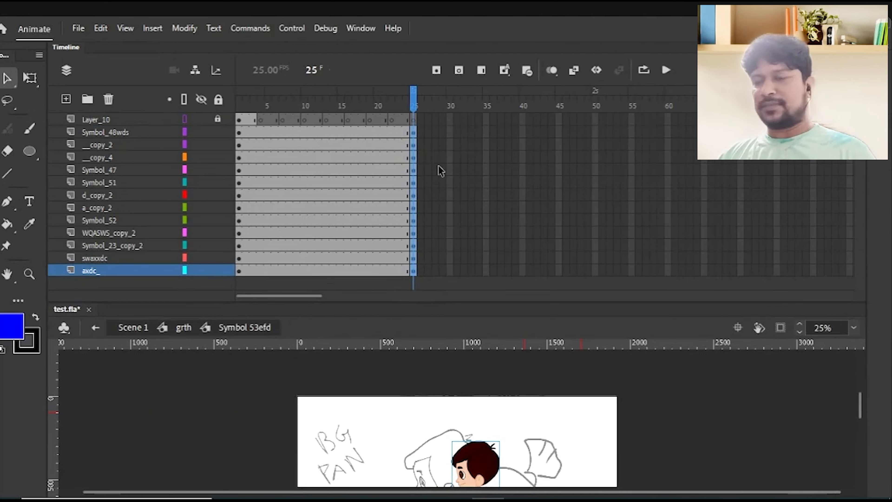
key(ctrl+z)
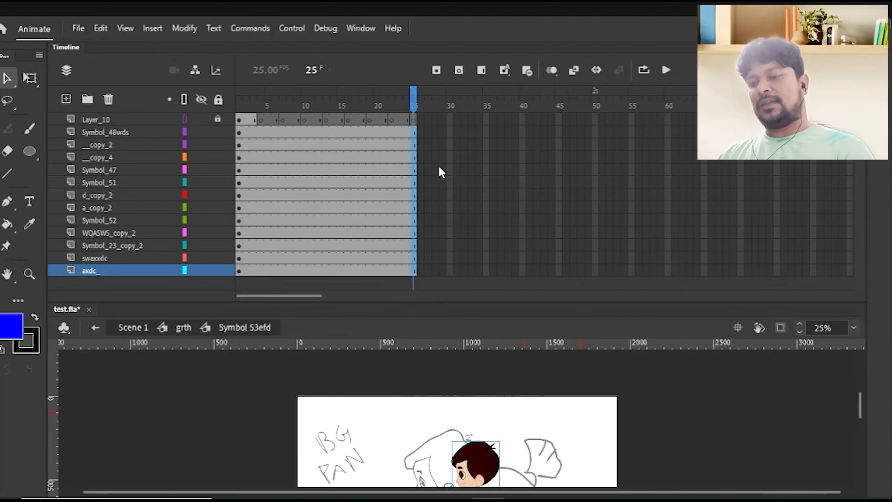
key(F7)
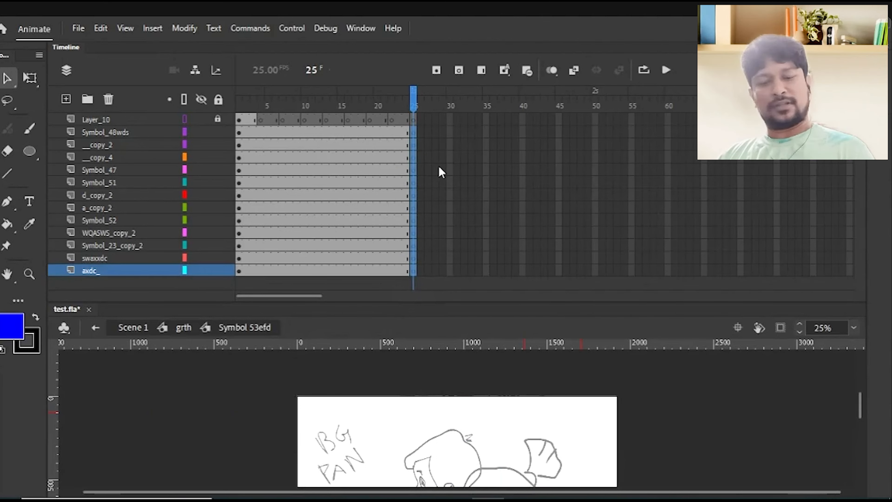
key(ctrl+z)
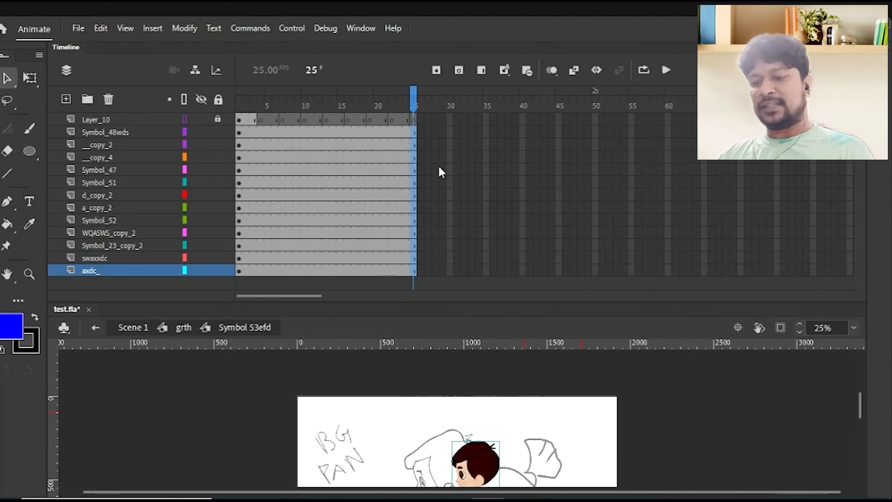
key(F6)
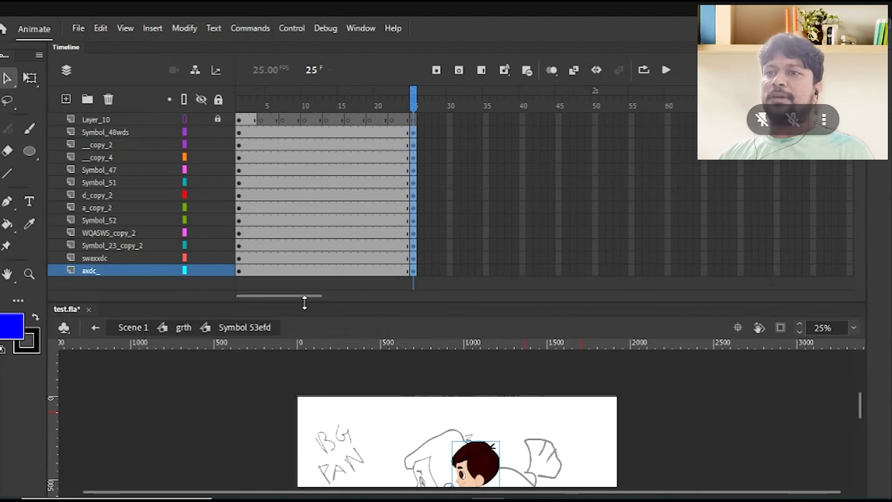
Shrink the timeline area and compare the boy's pose between frames 24 and 25 in a closer stage view
drag(305, 303, 338, 179)
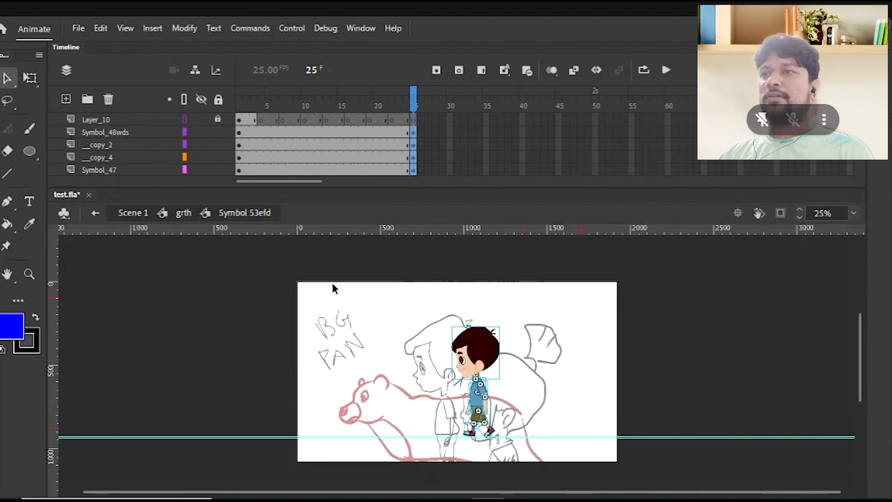
drag(337, 362, 332, 336)
drag(545, 301, 420, 443)
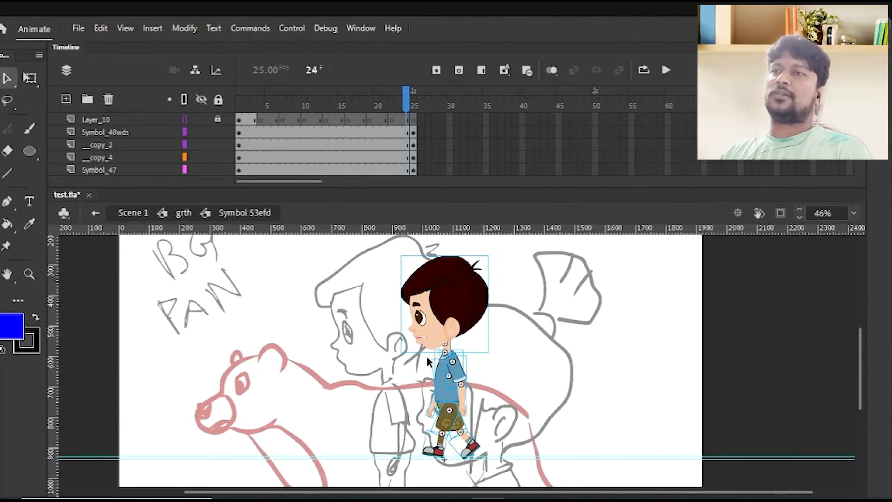
click(384, 416)
key(.)
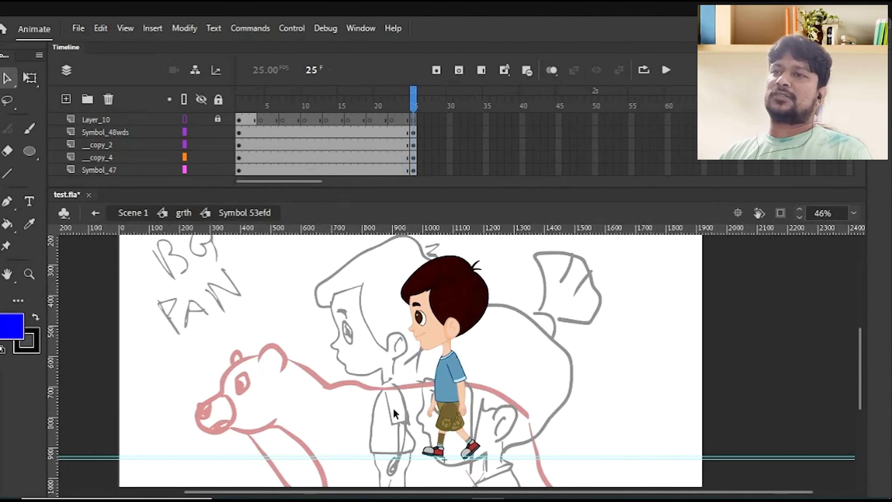
key(.)
key(.)
key(.)
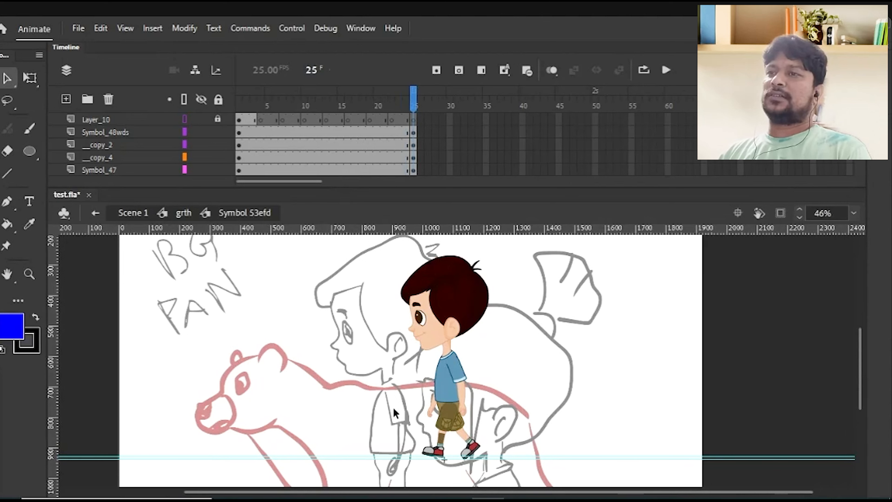
key(.)
key(.)
key(.)
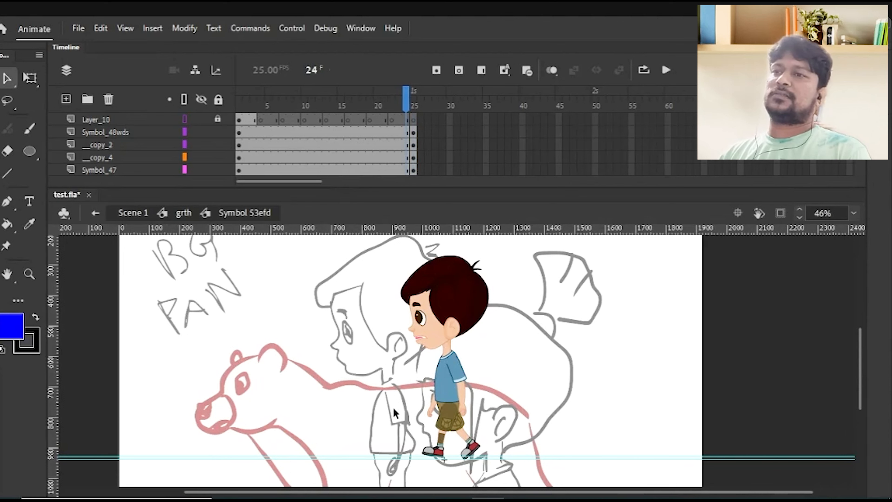
key(.)
Return to frame 1 and examine the purple walk-cycle sketches around the boy
drag(415, 93, 238, 95)
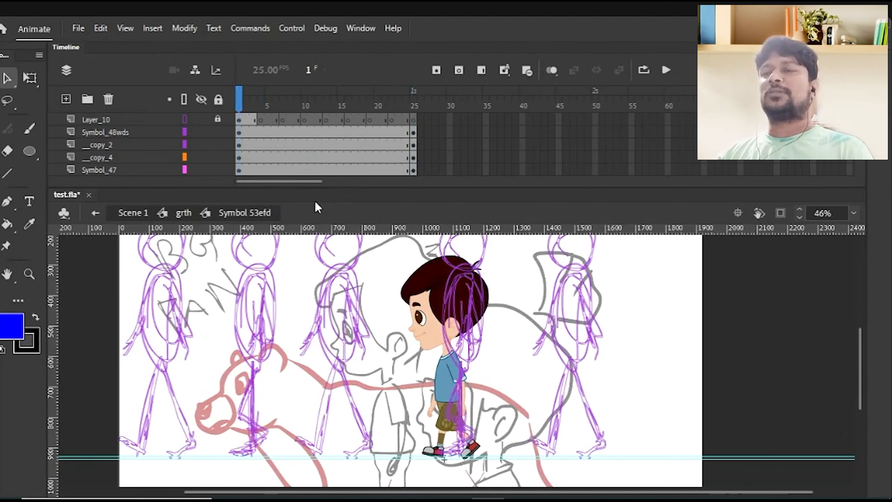
drag(345, 305, 403, 355)
drag(441, 273, 381, 368)
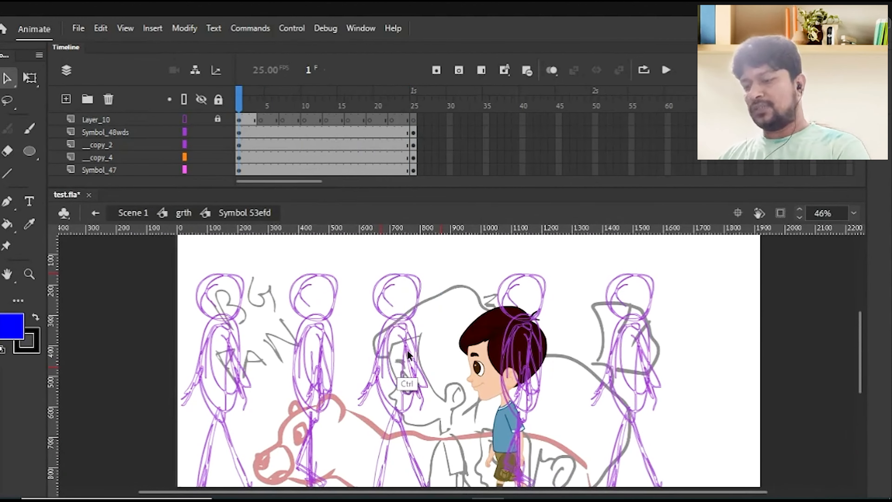
key(ctrl+minus)
drag(390, 435, 385, 431)
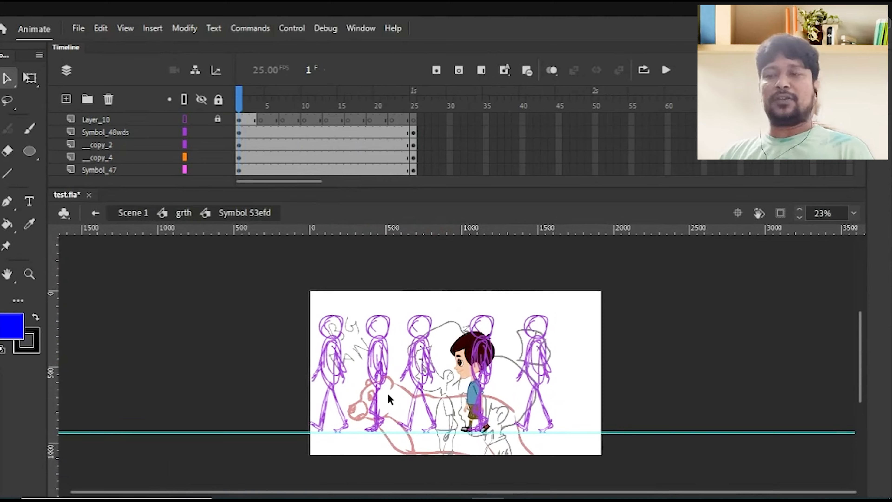
drag(514, 314, 341, 478)
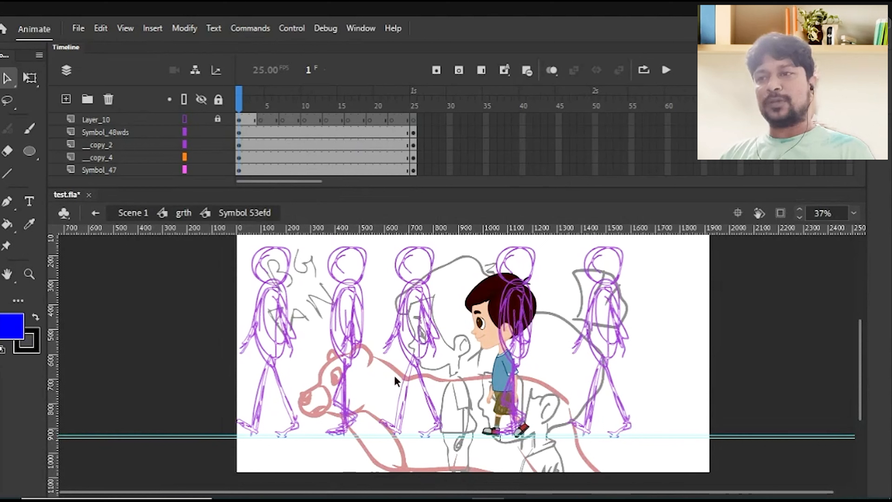
drag(443, 398, 386, 378)
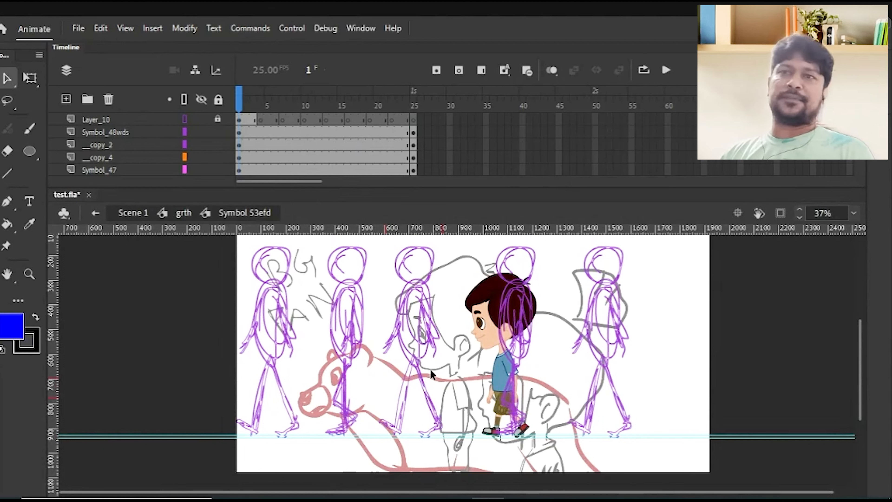
Hide the Layer_10 sketches and insert keyframes at frame 13 on all of the boy's layers
click(202, 119)
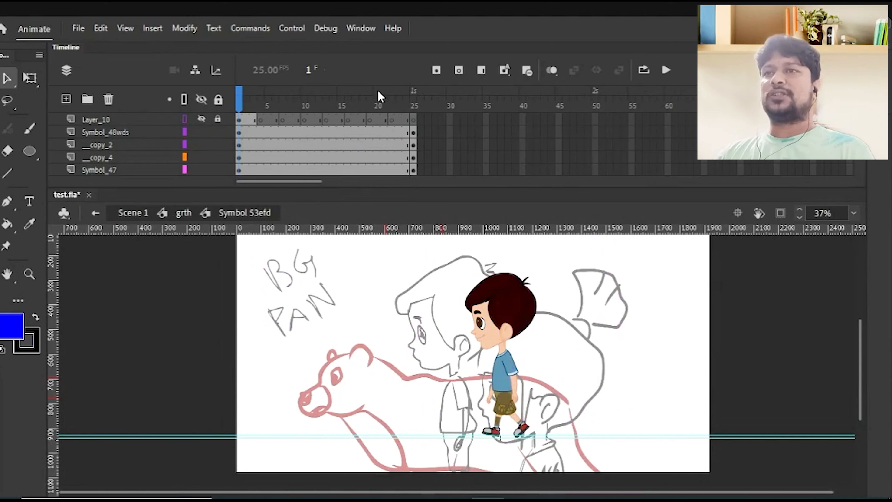
drag(380, 96, 326, 112)
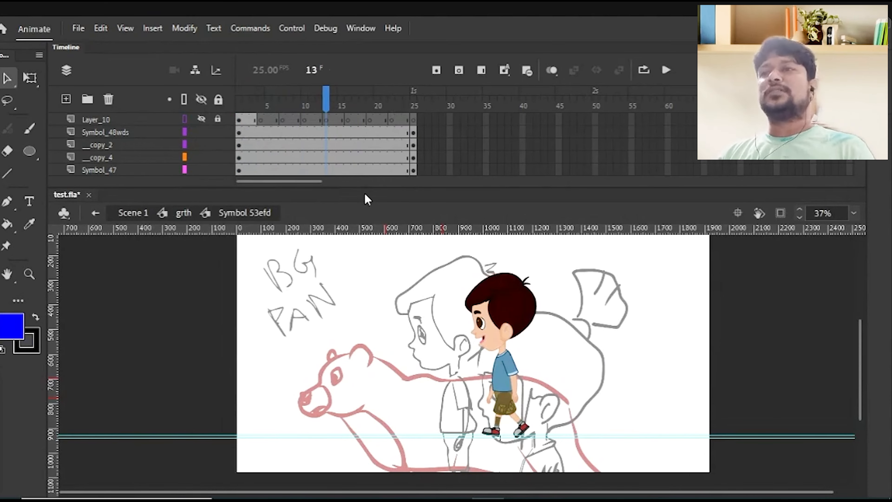
drag(364, 187, 341, 316)
click(325, 132)
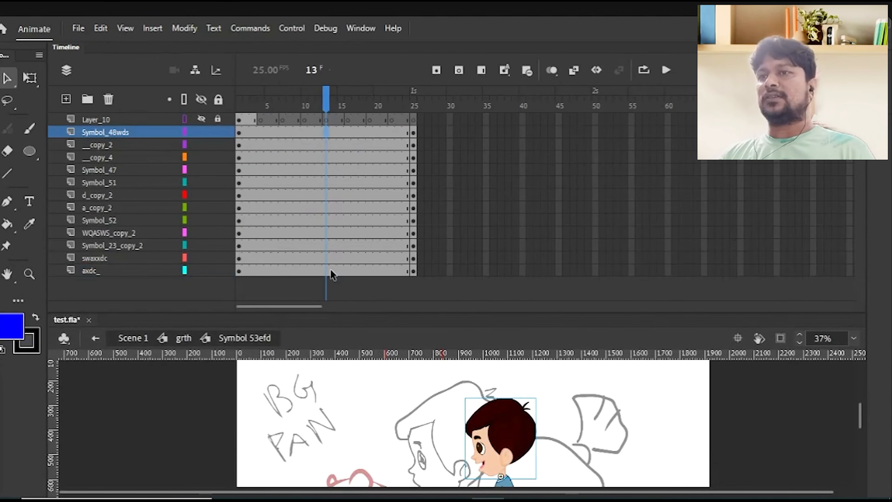
click(330, 269)
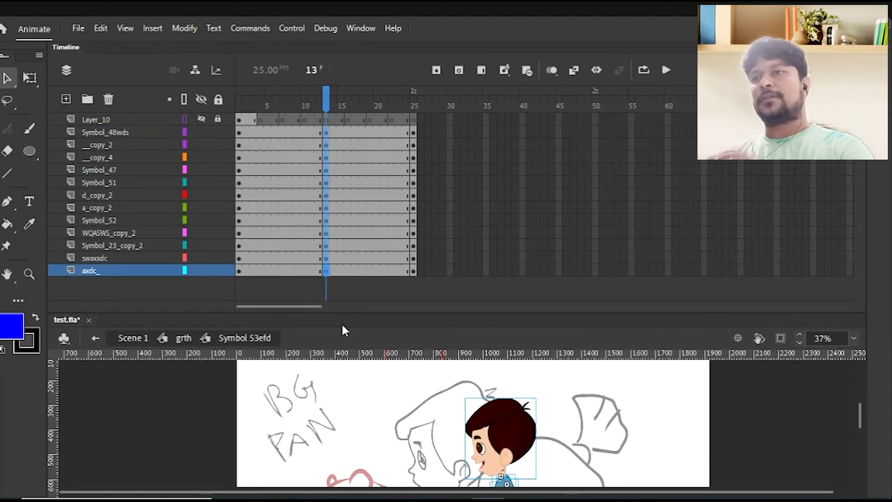
scroll(297, 308, right, 5)
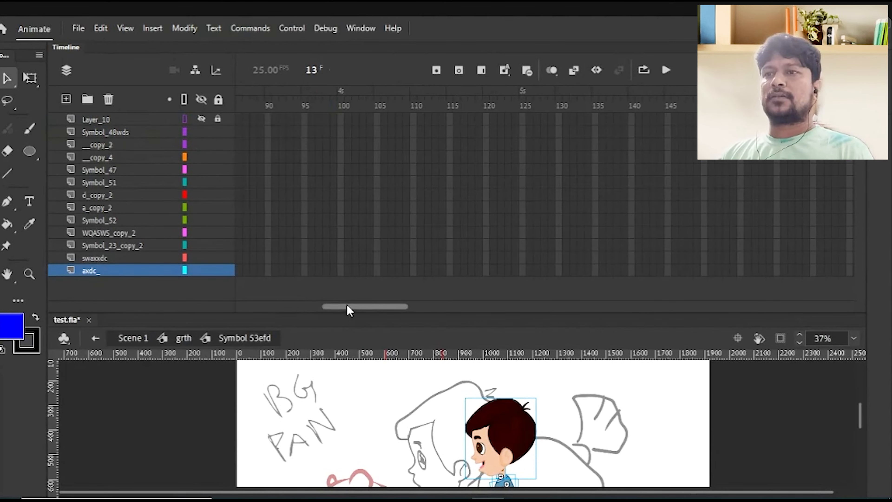
scroll(347, 308, left, 5)
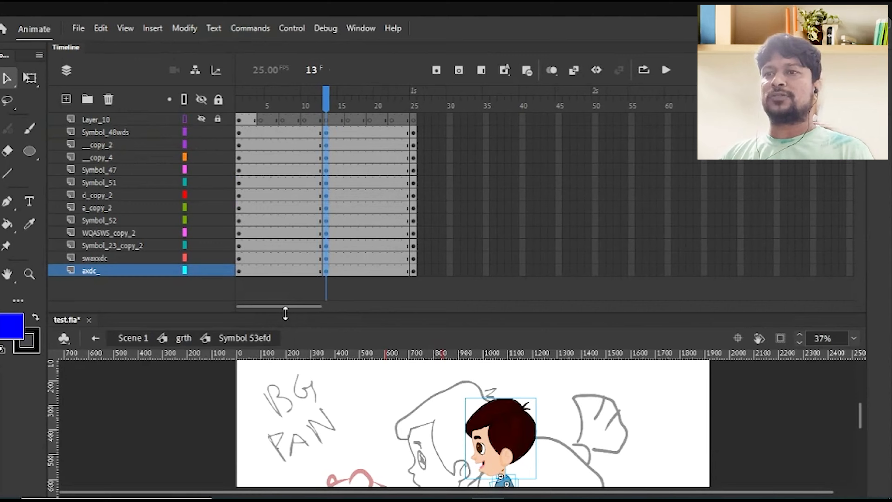
Examine the forward leg's thigh and lower-leg parts at frame 13 in a close-up view, selecting each in turn
drag(285, 314, 285, 162)
scroll(338, 341, down, 3)
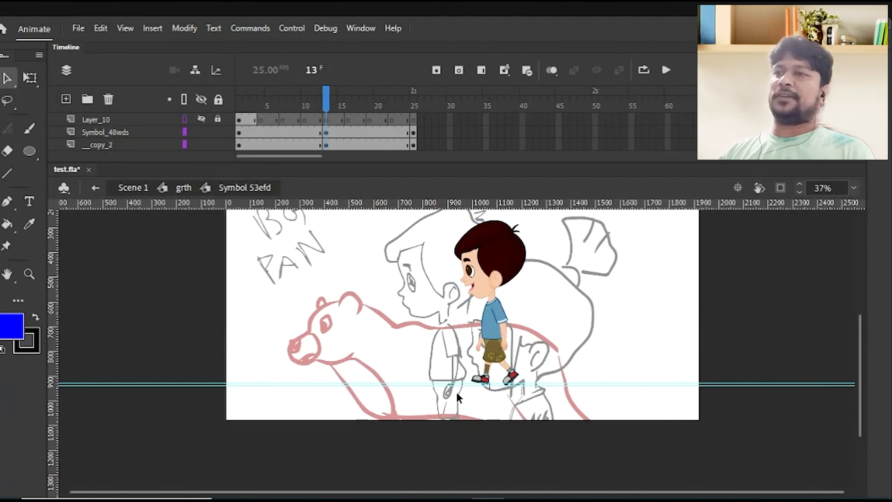
scroll(458, 432, up, 3)
scroll(439, 420, up, 2)
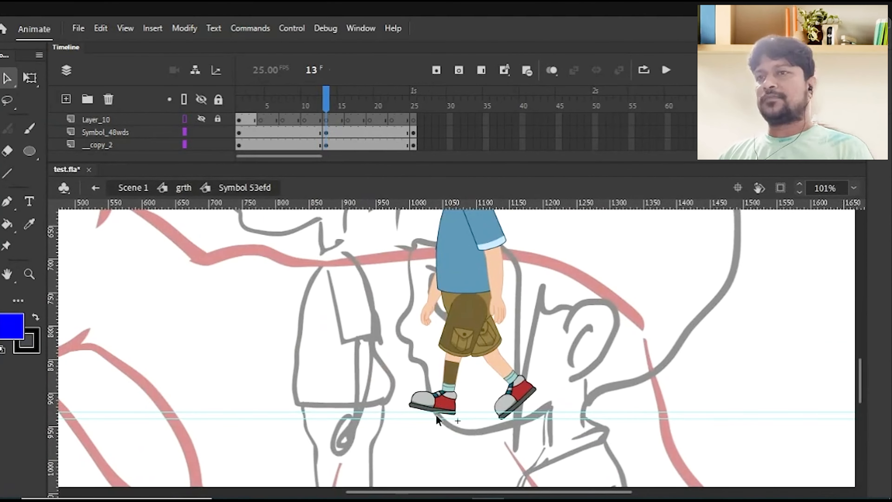
scroll(450, 372, up, 2)
click(471, 317)
click(456, 383)
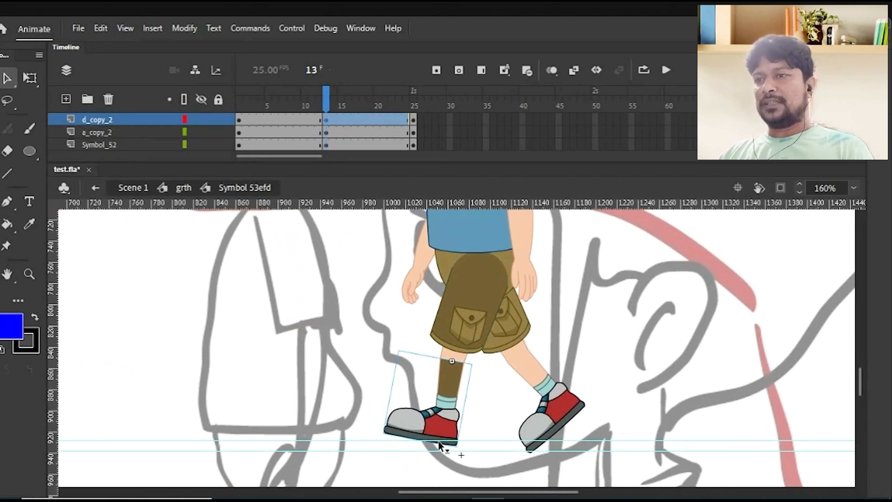
click(473, 318)
click(450, 391)
click(470, 323)
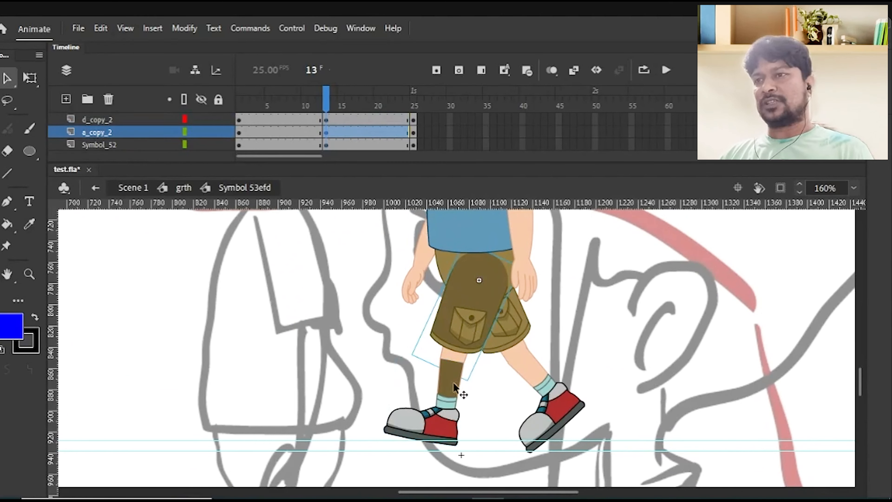
Compare the forward and rear legs at frame 13 by selecting each leg's parts as a group
drag(598, 339, 515, 406)
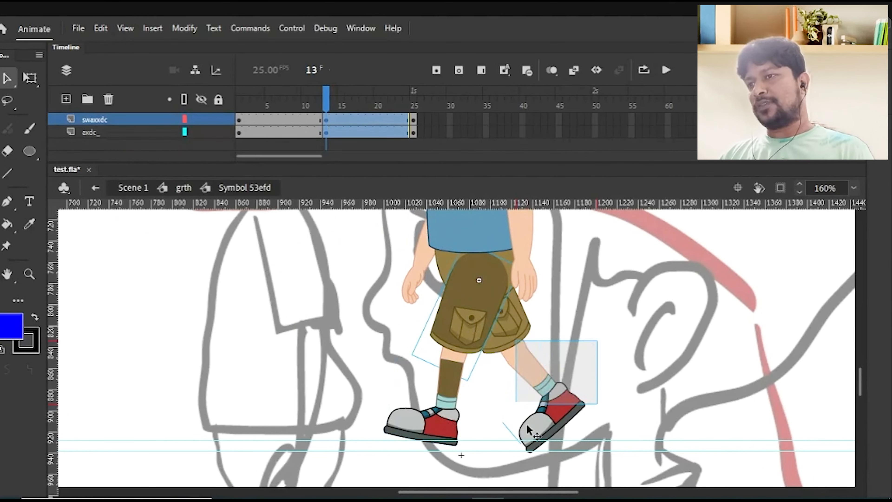
click(612, 360)
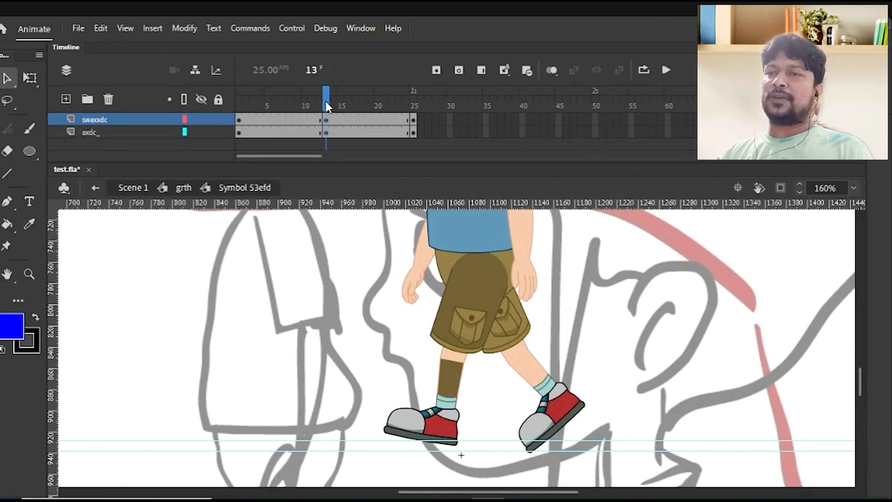
drag(326, 102, 326, 102)
mouse_move(603, 341)
mouse_down()
mouse_move(505, 434)
mouse_move(603, 340)
mouse_up()
drag(383, 343, 441, 424)
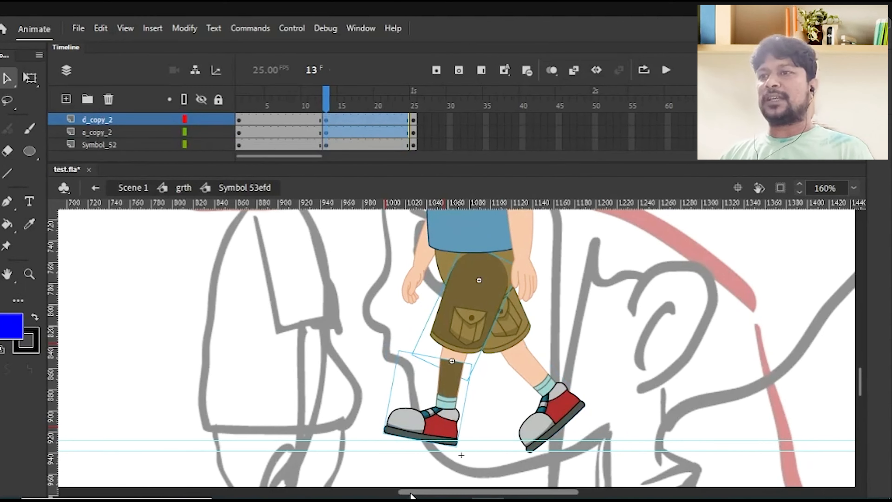
drag(355, 322, 443, 442)
drag(611, 340, 606, 342)
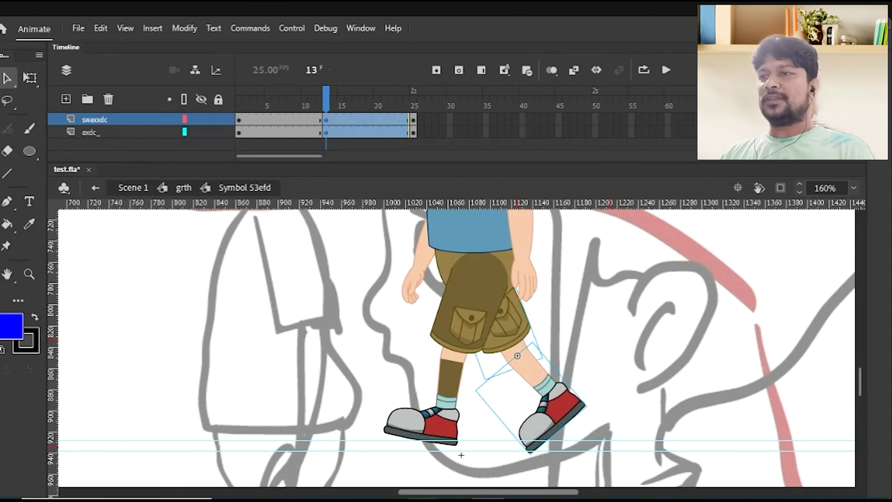
click(350, 349)
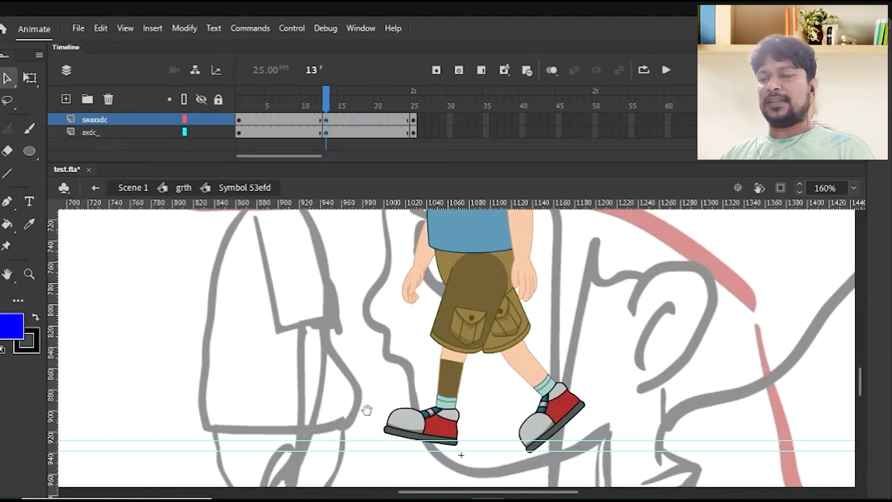
drag(367, 409, 357, 373)
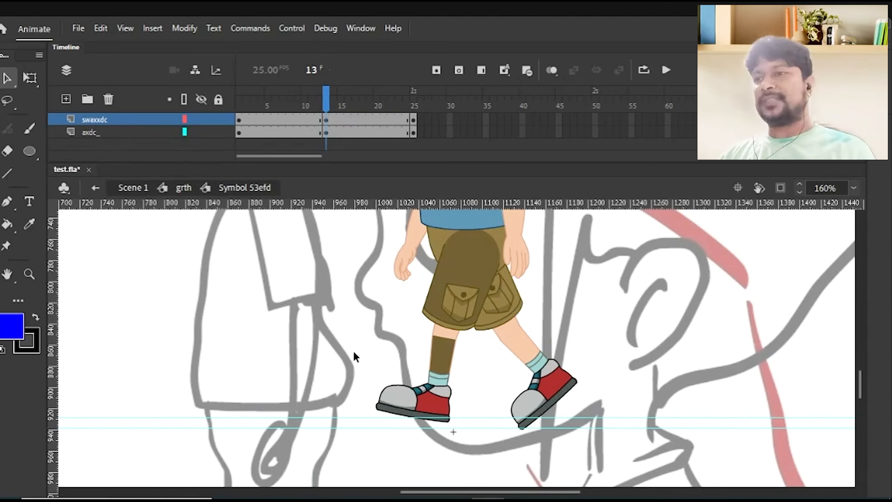
drag(341, 306, 388, 329)
Review the boy's leg poses frame by frame from frame 1 and return to frame 13
click(240, 103)
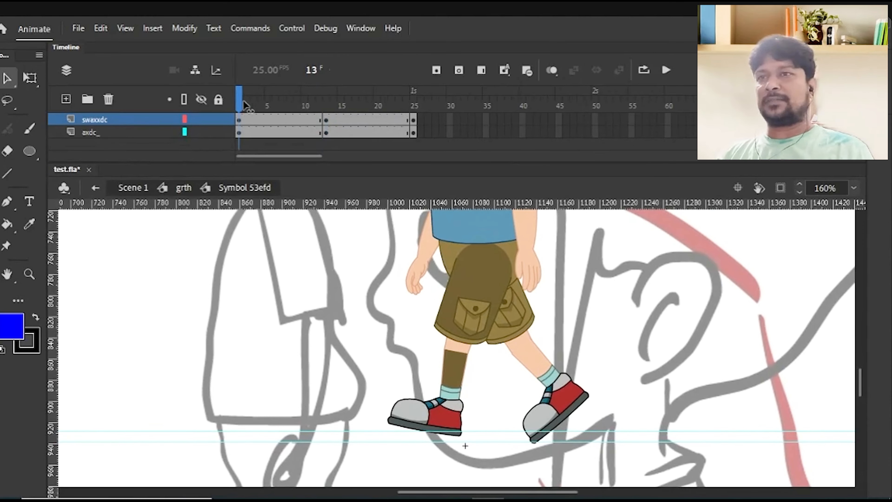
key(period)
key(period)
key(period)
key(period)
key(period)
key(period)
key(period)
key(period)
key(period)
key(period)
key(period)
key(period)
key(period)
key(comma)
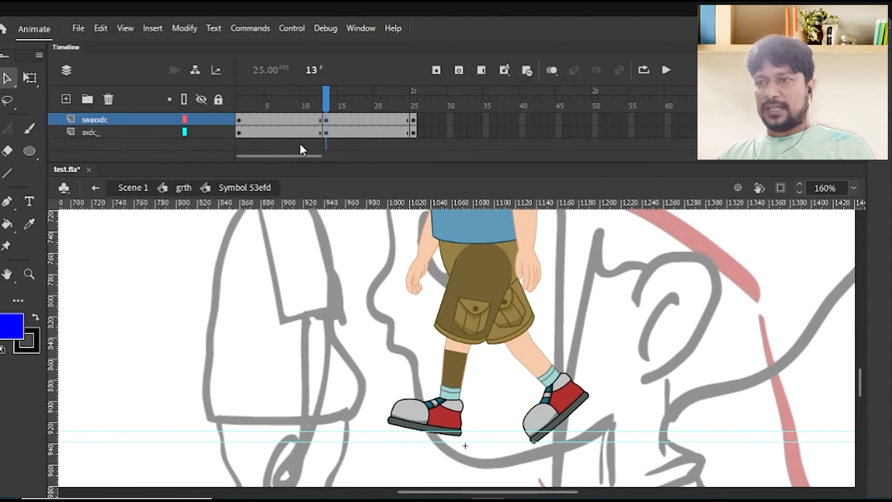
drag(478, 337, 448, 352)
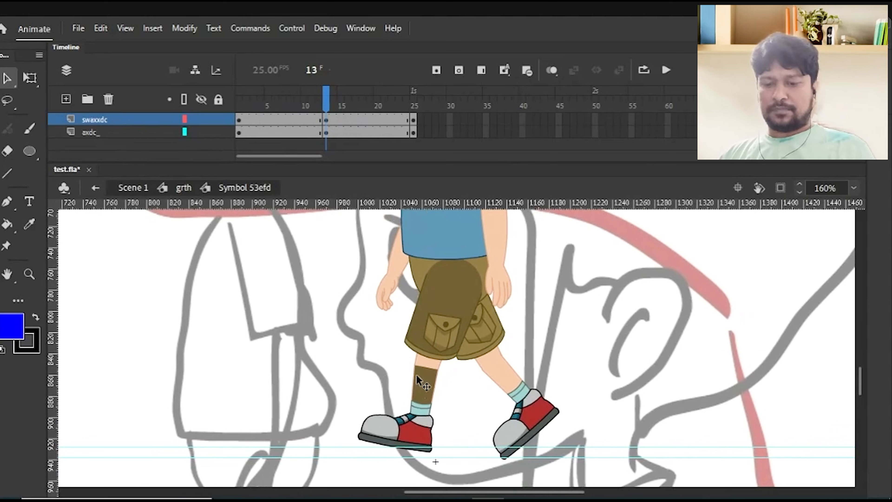
Rotate the near leg's thigh and lower leg backward about the hip at frame 13 to match the rear leg's pose, and save the file
click(418, 431)
shift+click(440, 339)
key(q)
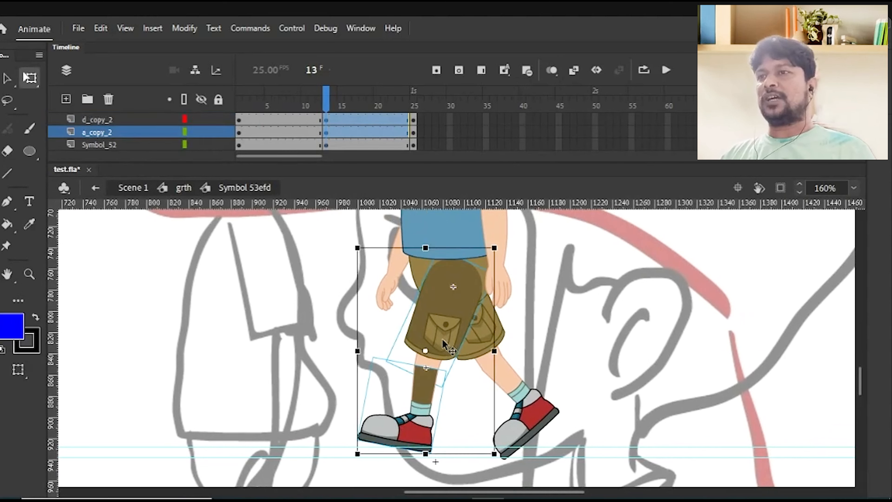
drag(426, 351, 453, 287)
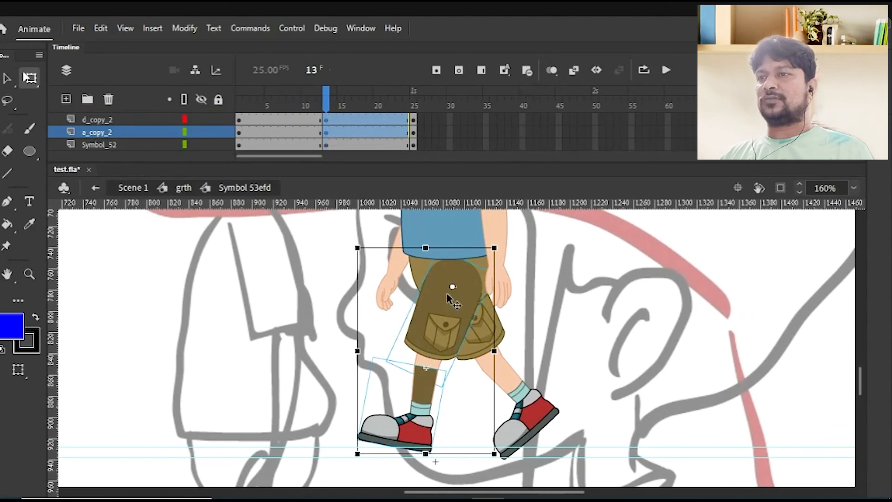
mouse_move(360, 465)
mouse_down()
mouse_move(427, 486)
mouse_move(502, 482)
mouse_move(489, 486)
mouse_move(515, 473)
mouse_move(472, 476)
mouse_up()
click(567, 329)
click(509, 410)
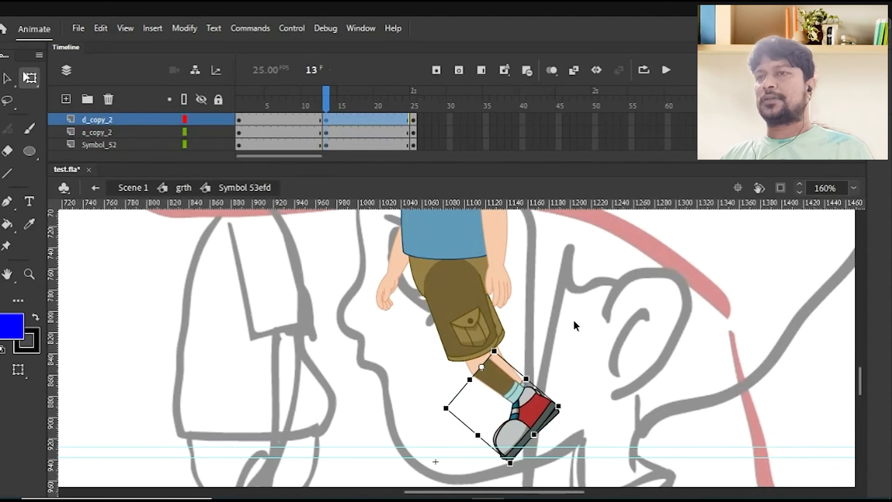
click(564, 323)
key(ctrl)
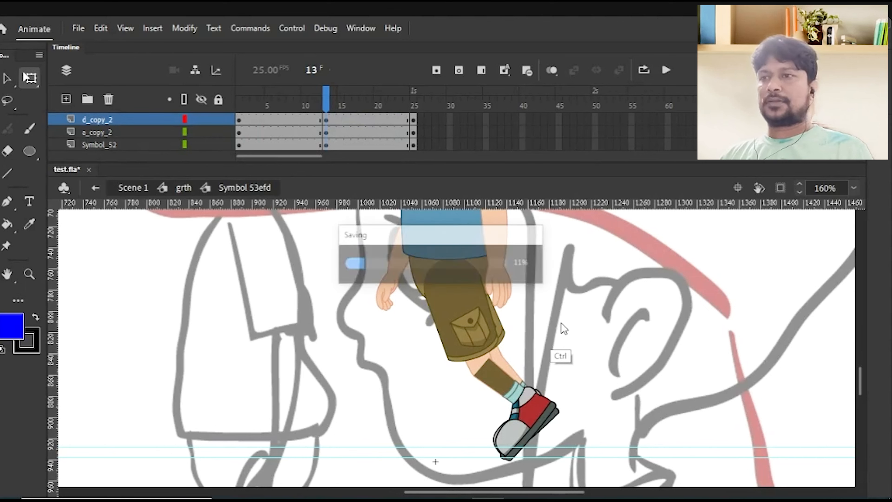
Hide the near leg to expose the far leg, rotate the far leg forward about the hip at frame 13, and show all layers again
click(523, 376)
shift+click(457, 305)
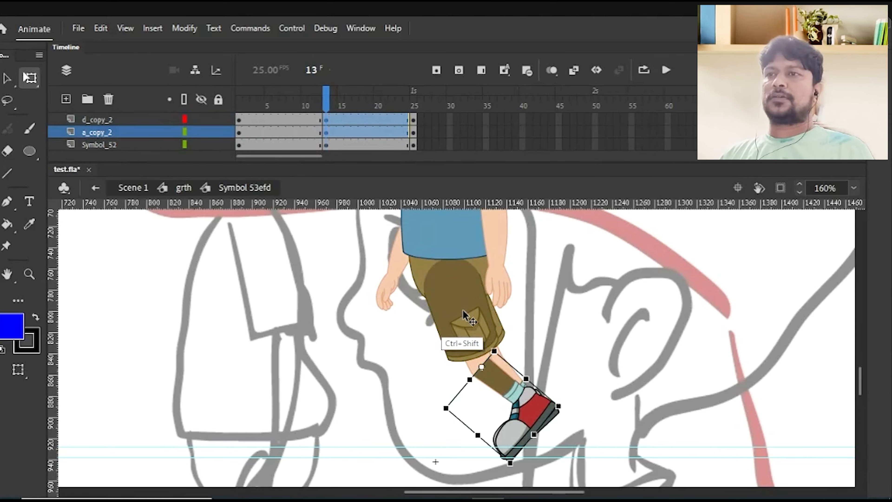
click(202, 119)
drag(582, 350, 476, 449)
drag(488, 354, 447, 278)
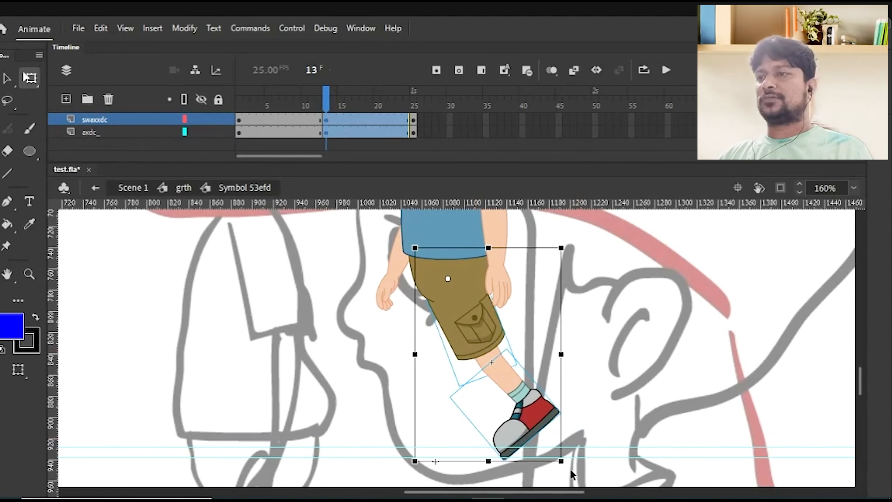
mouse_move(567, 468)
mouse_down()
mouse_move(400, 487)
mouse_move(367, 477)
mouse_move(569, 470)
mouse_up()
click(559, 357)
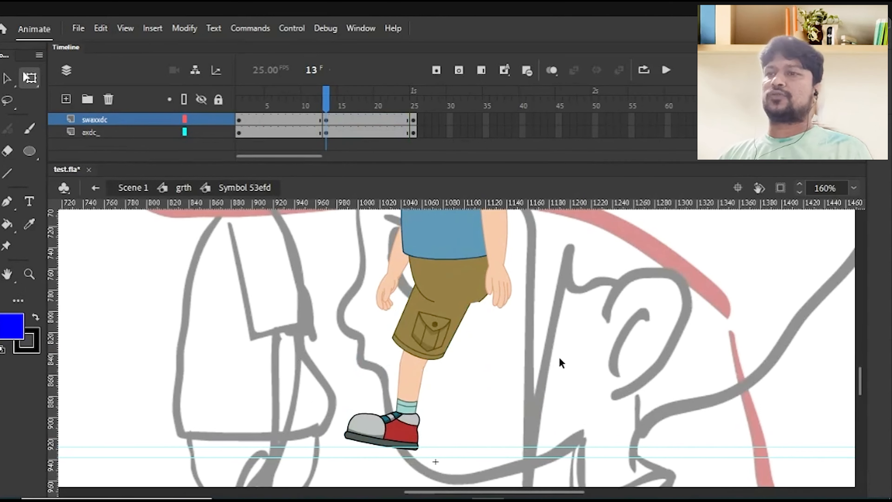
click(201, 101)
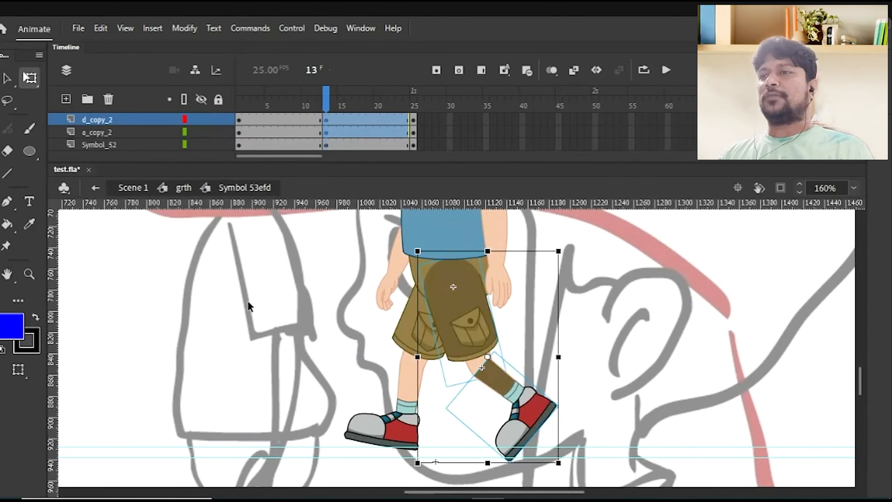
click(240, 273)
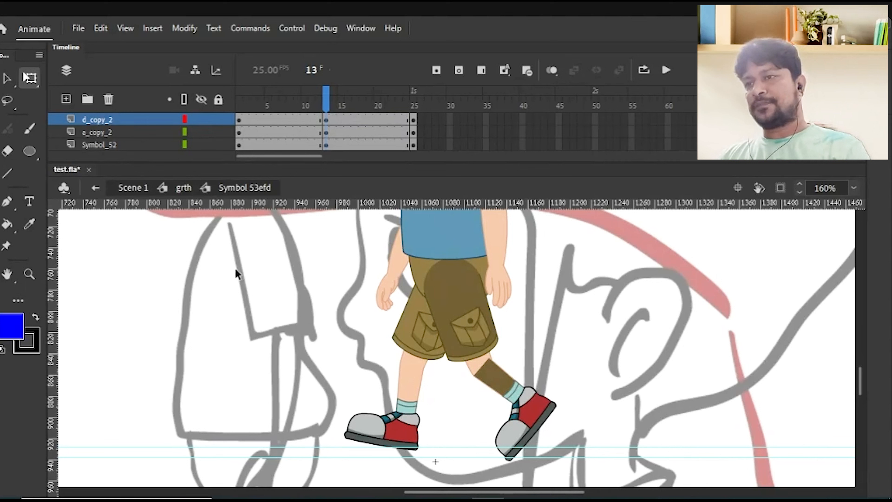
Compare the boy's swapped leg poses by flipping repeatedly between frames 12 and 13
key(comma)
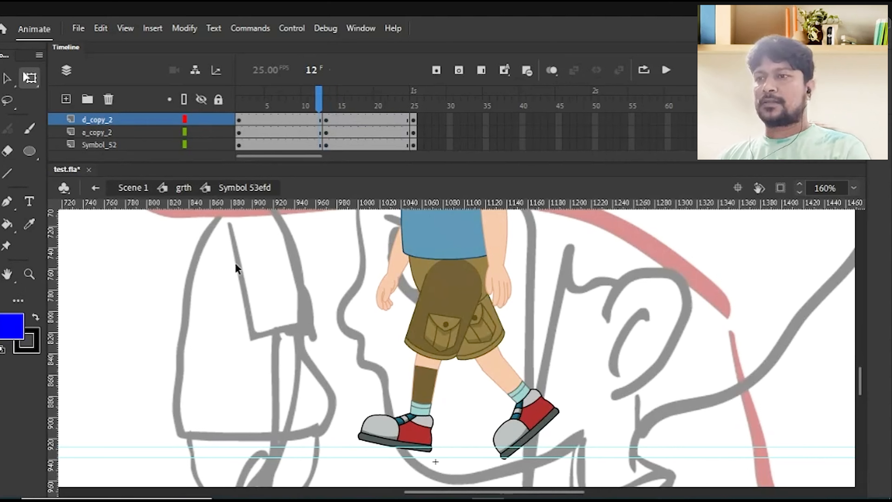
key(period)
key(comma)
key(period)
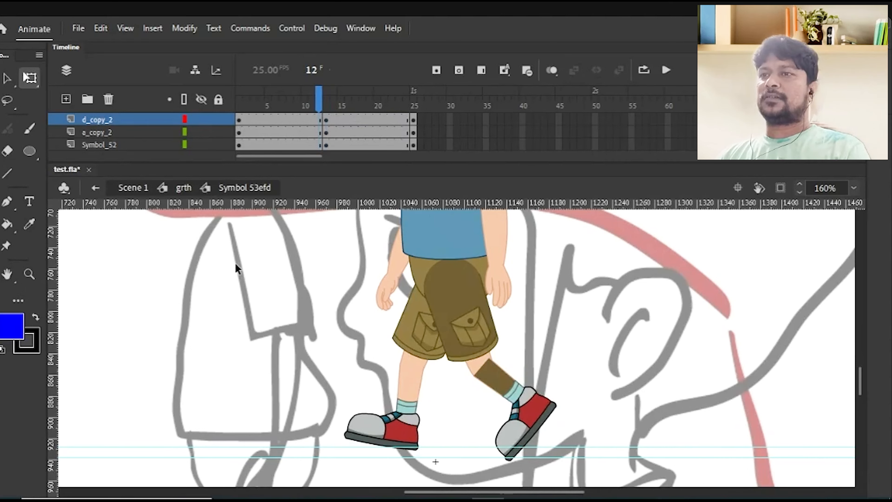
key(comma)
key(period)
key(comma)
key(period)
key(comma)
key(period)
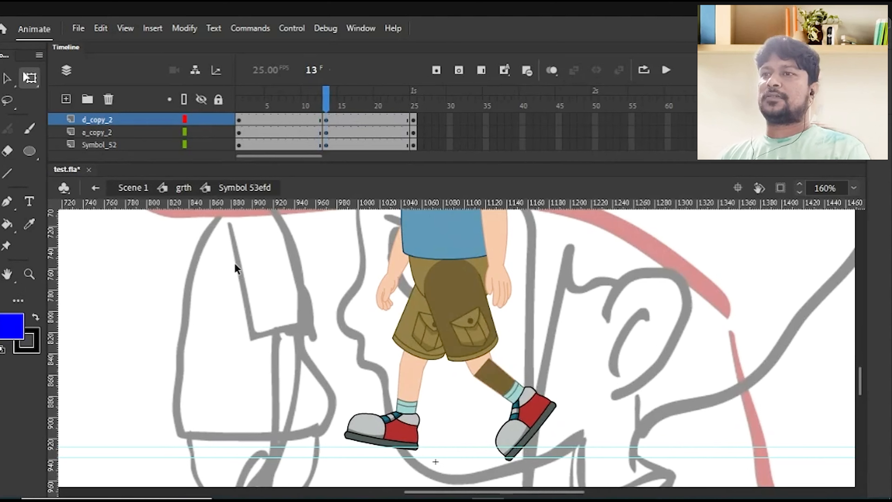
key(comma)
key(period)
key(comma)
key(period)
key(comma)
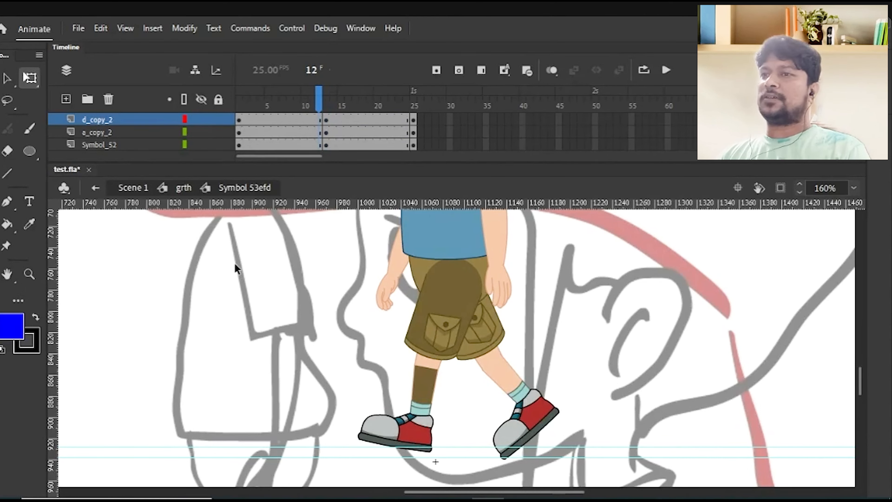
key(period)
key(comma)
key(period)
key(comma)
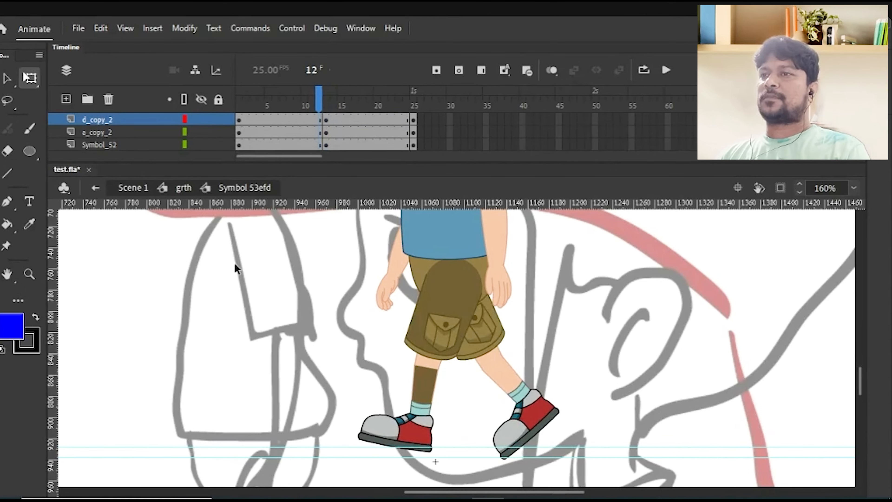
key(period)
Rotate the near arm's sleeve and forearm forward about the shoulder at frame 13
scroll(543, 310, up, 3)
click(484, 302)
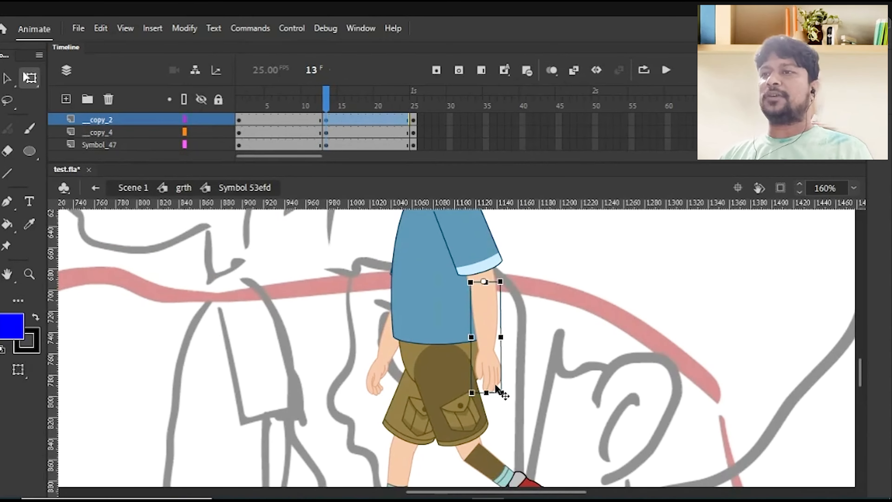
scroll(534, 313, up, 2)
click(479, 331)
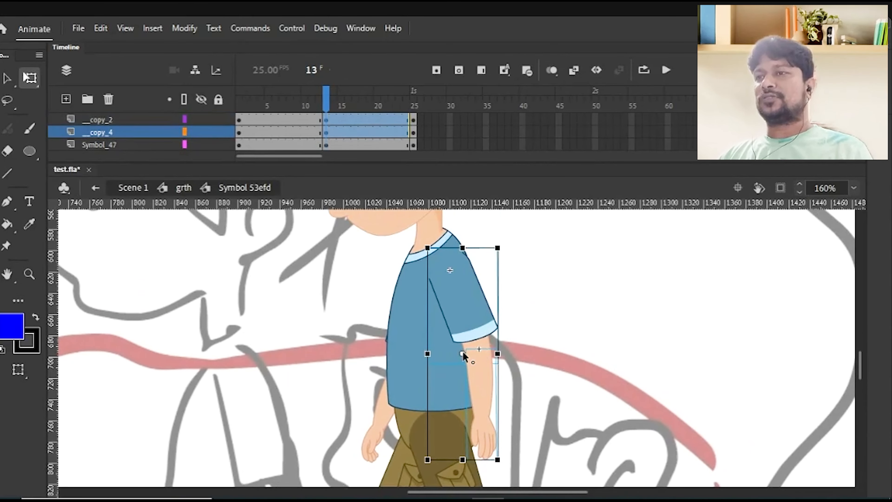
drag(447, 356, 437, 299)
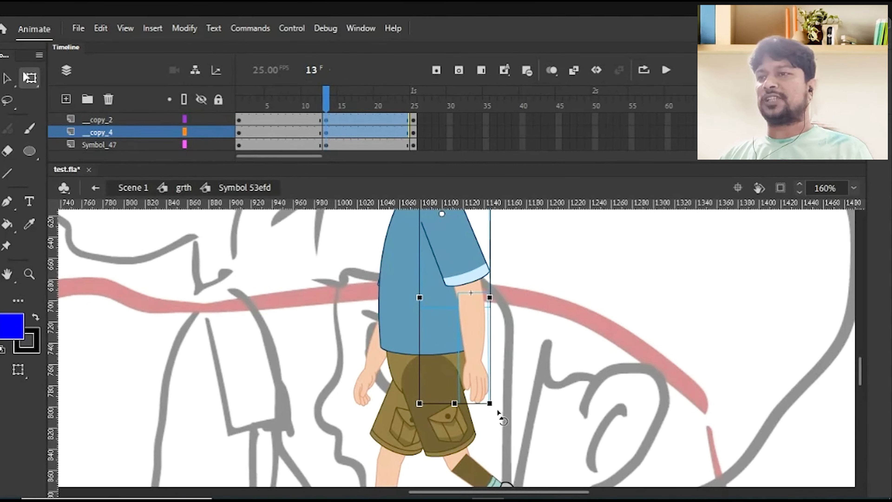
drag(498, 415, 406, 420)
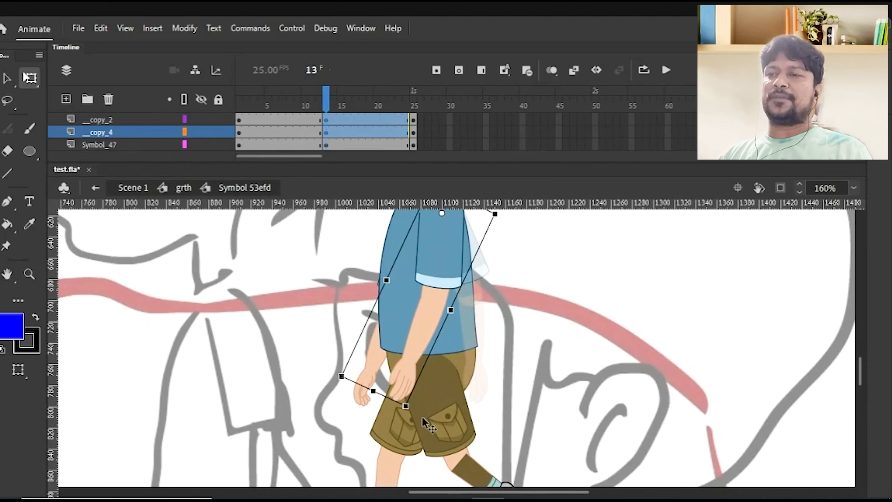
key(Escape)
Rotate the far arm's upper arm and forearm backward about the shoulder at frame 13
click(378, 362)
drag(375, 328, 380, 355)
click(349, 345)
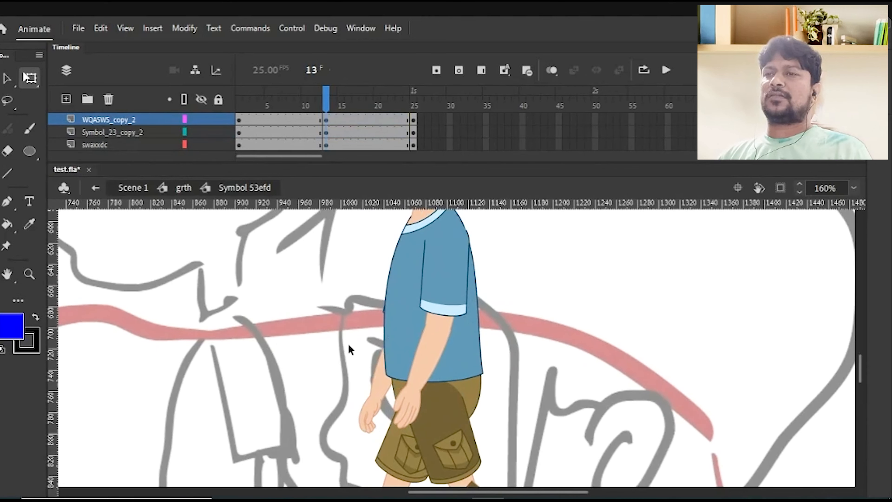
click(372, 391)
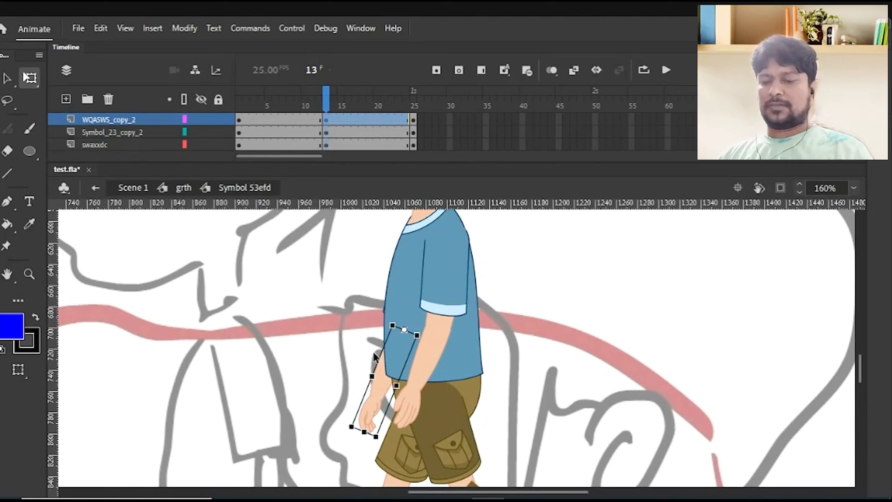
key(ctrl+shift)
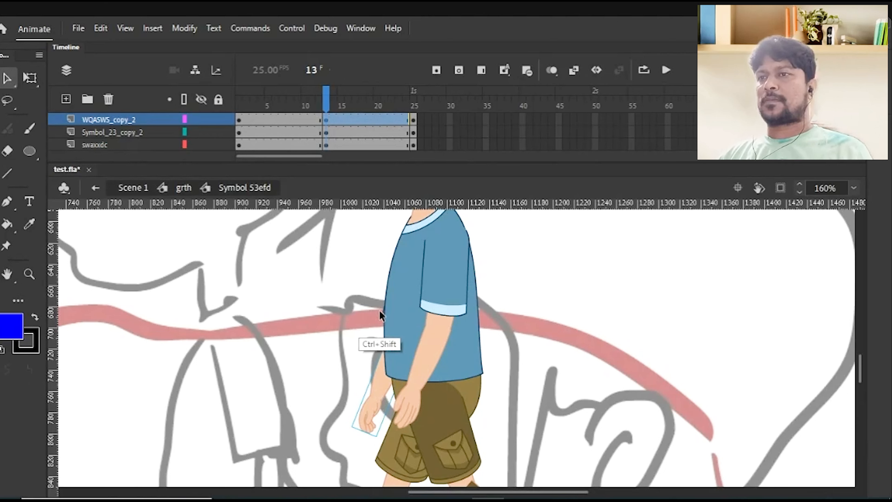
click(380, 309)
key(q)
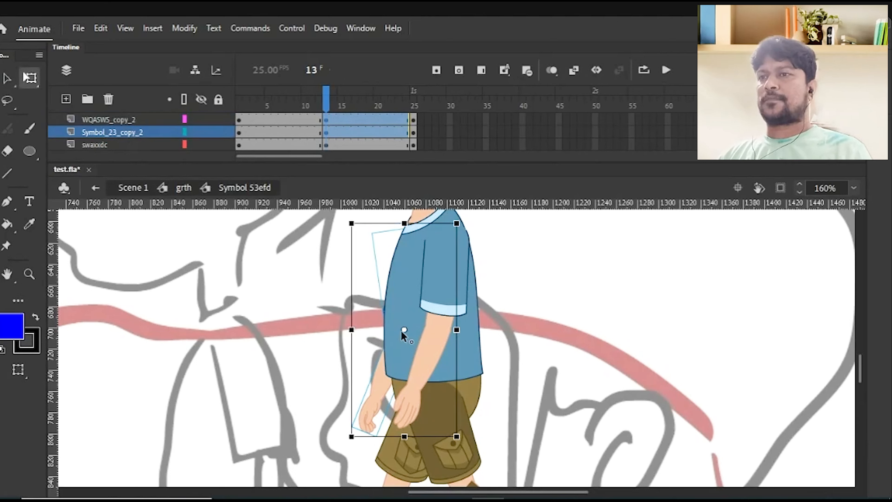
drag(404, 329, 421, 238)
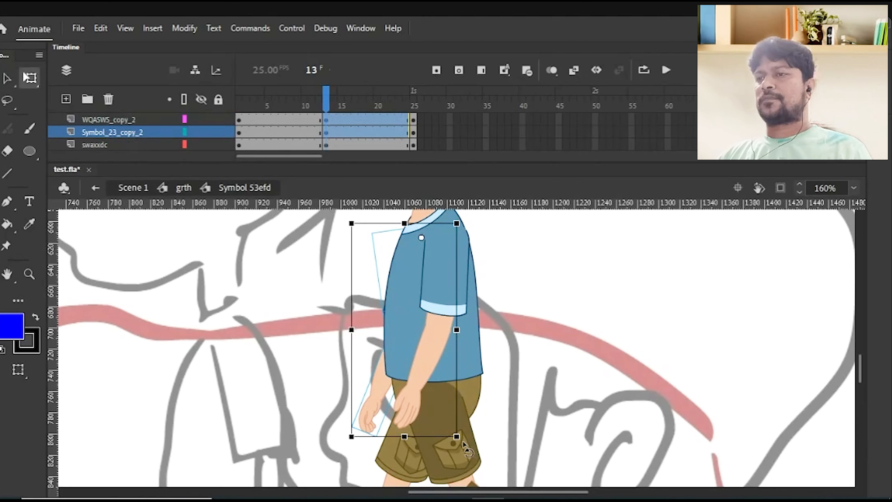
drag(471, 440, 598, 355)
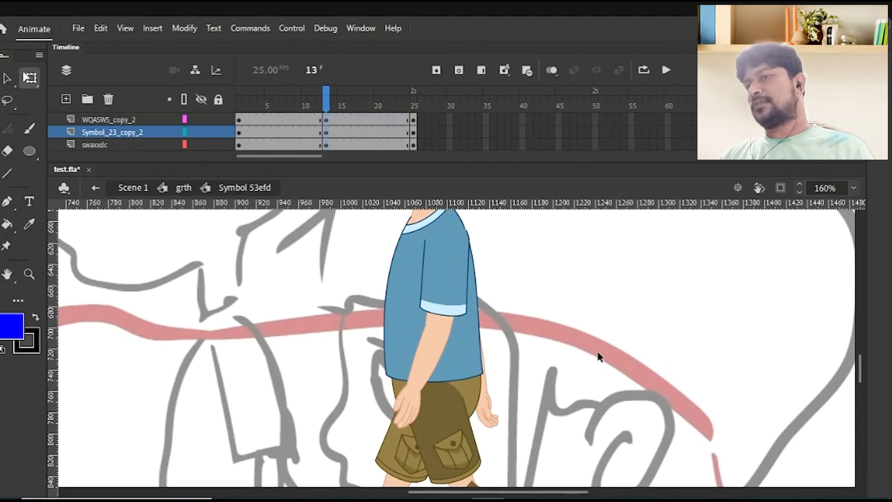
Check the full figure's arm and leg swap by flipping repeatedly between frames 12 and 13 in a zoomed-out view
key(ctrl+minus)
key(ctrl+minus)
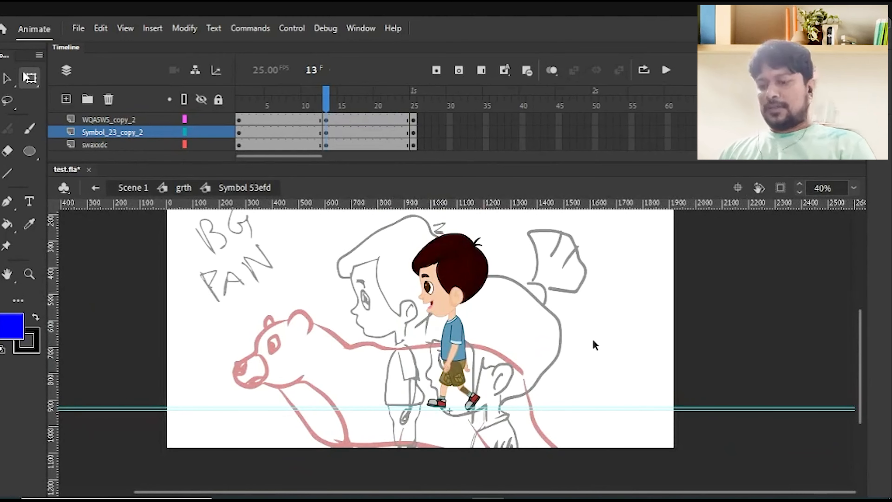
key(comma)
key(period)
key(comma)
key(period)
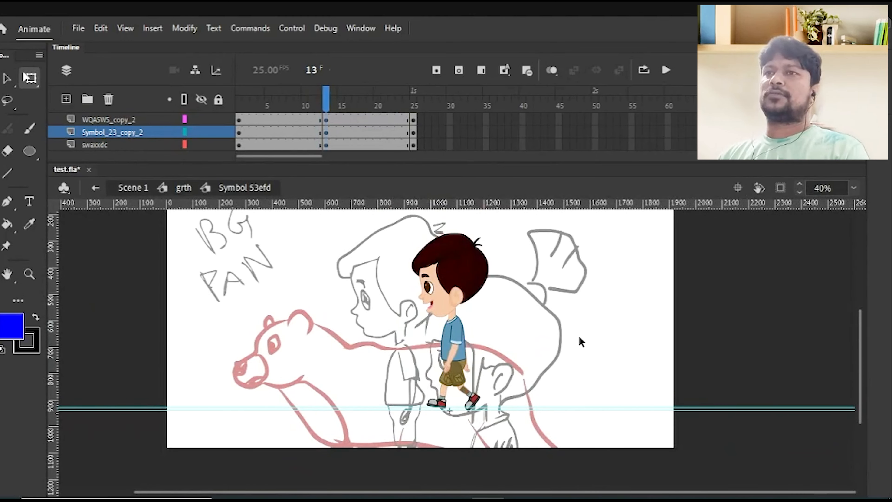
key(period)
key(comma)
key(comma)
key(period)
key(comma)
key(period)
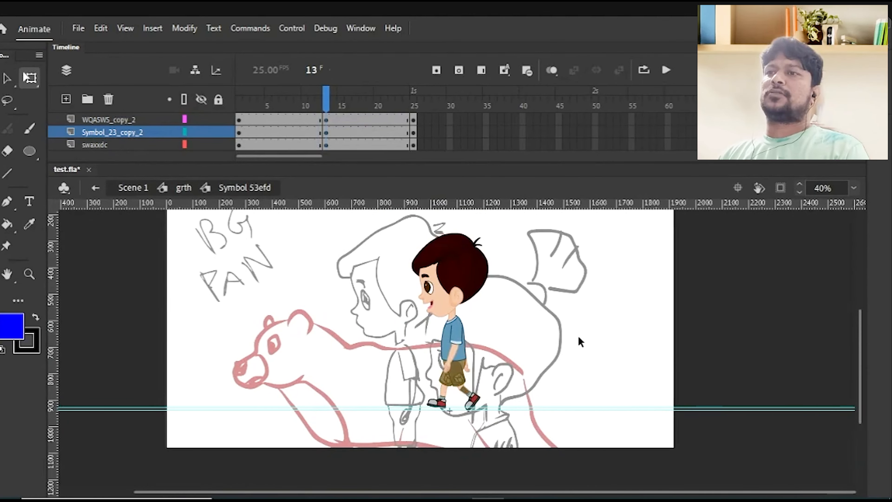
key(comma)
key(period)
key(comma)
key(period)
key(comma)
key(period)
key(comma)
key(period)
key(comma)
key(period)
key(comma)
key(period)
key(comma)
key(period)
key(comma)
key(period)
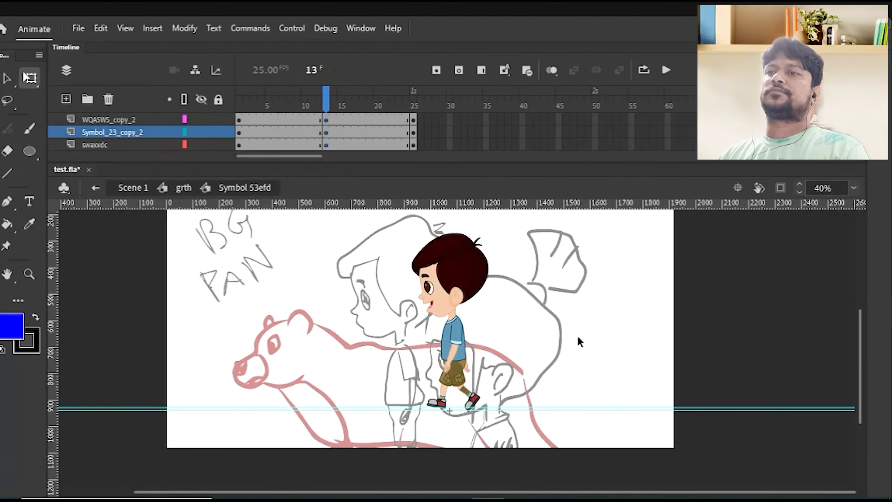
key(comma)
key(period)
Insert keyframes at frame 7 on all of the boy's layers, from Symbol_48wds to axdc_, with the timeline temporarily enlarged
key(comma)
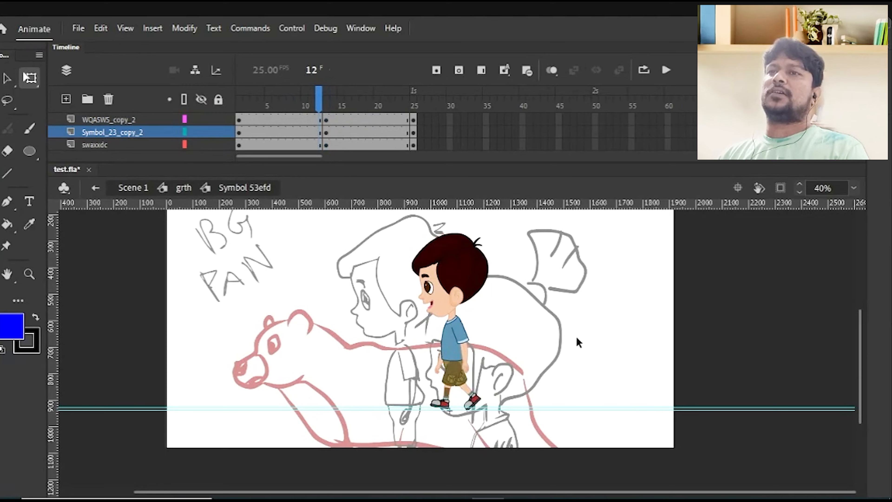
key(comma)
key(comma)
key(comma)
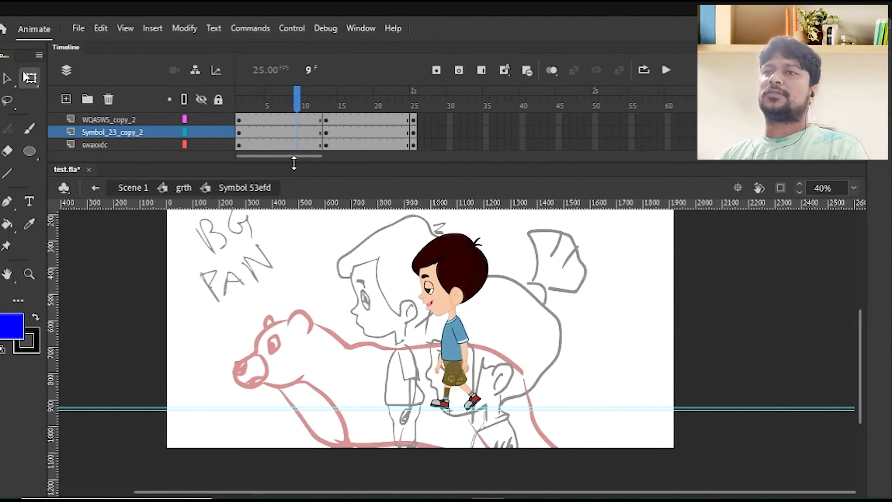
drag(294, 163, 292, 343)
key(comma)
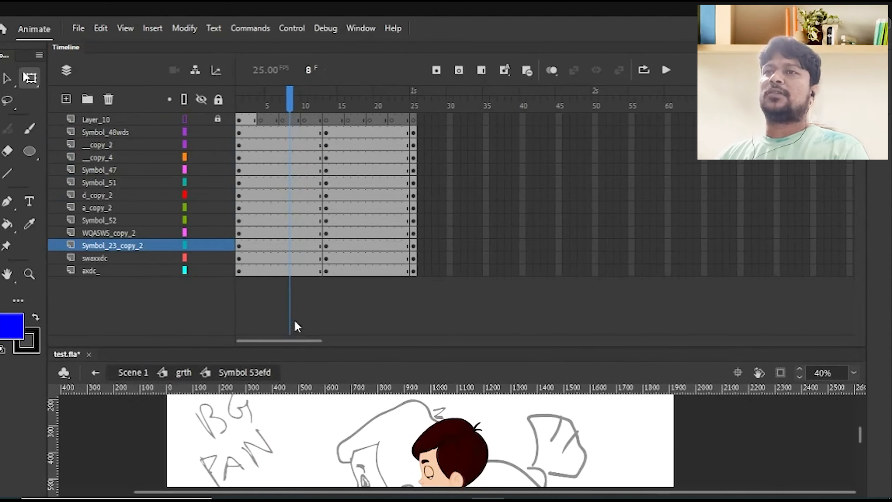
key(comma)
key(comma)
key(comma)
key(comma)
key(period)
key(period)
key(period)
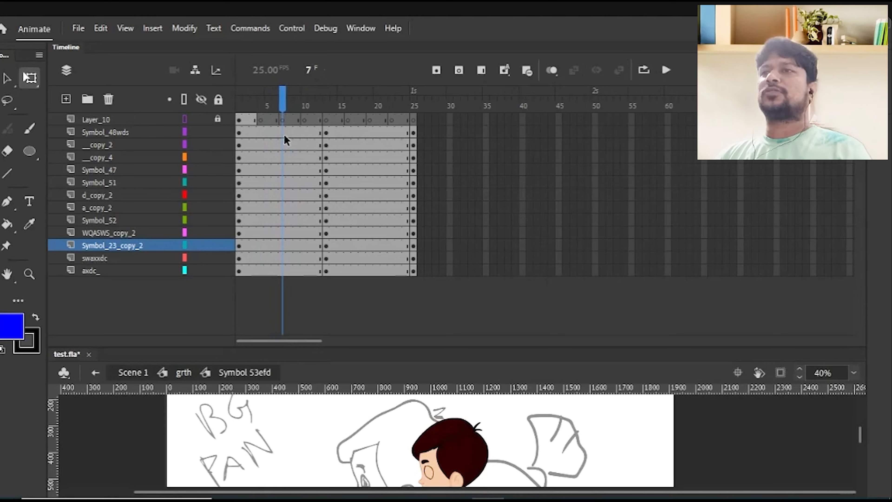
click(284, 135)
shift+click(282, 271)
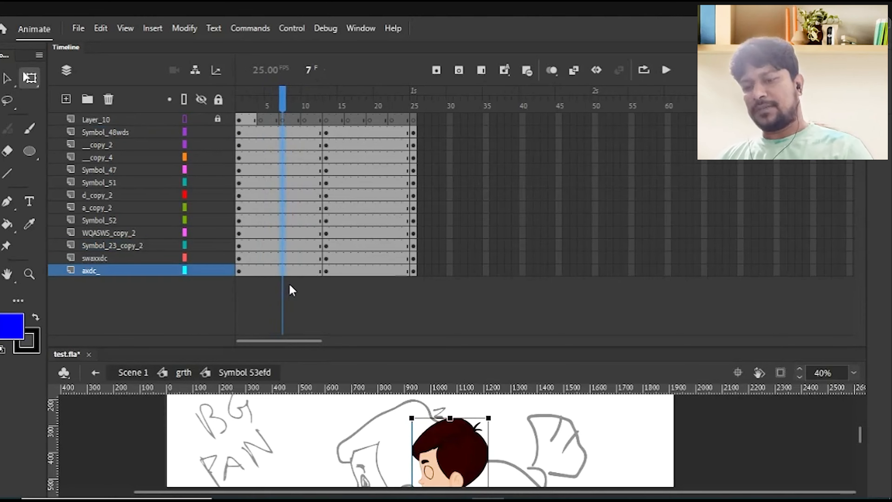
key(F6)
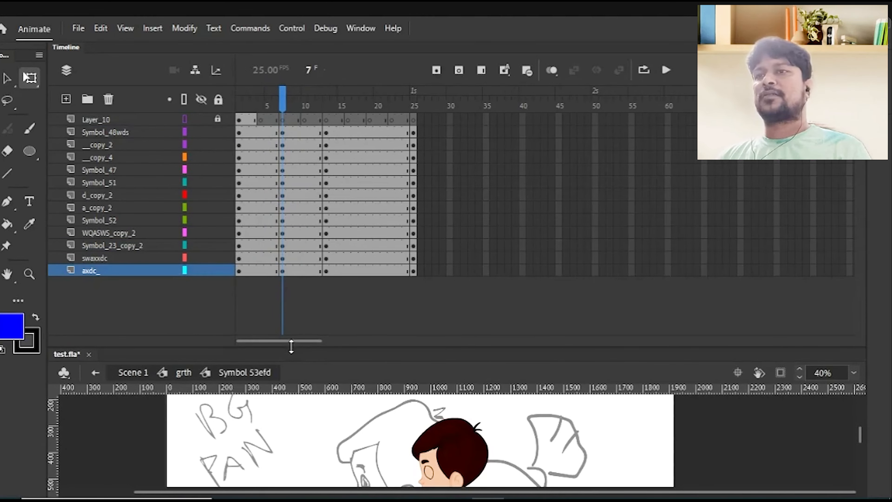
drag(291, 347, 322, 178)
drag(317, 358, 310, 322)
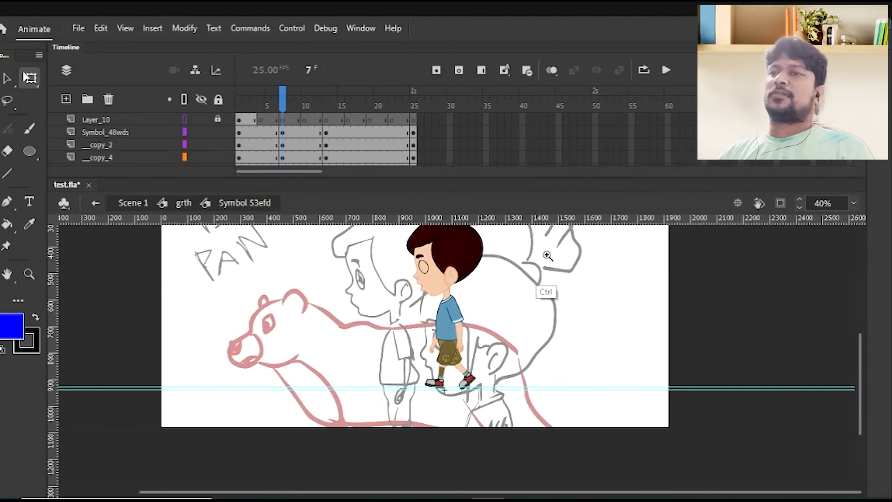
Compare the boy's leg and arm poses in the frames around keyframes 7 and 13
scroll(472, 413, up, 3)
click(471, 415)
click(457, 454)
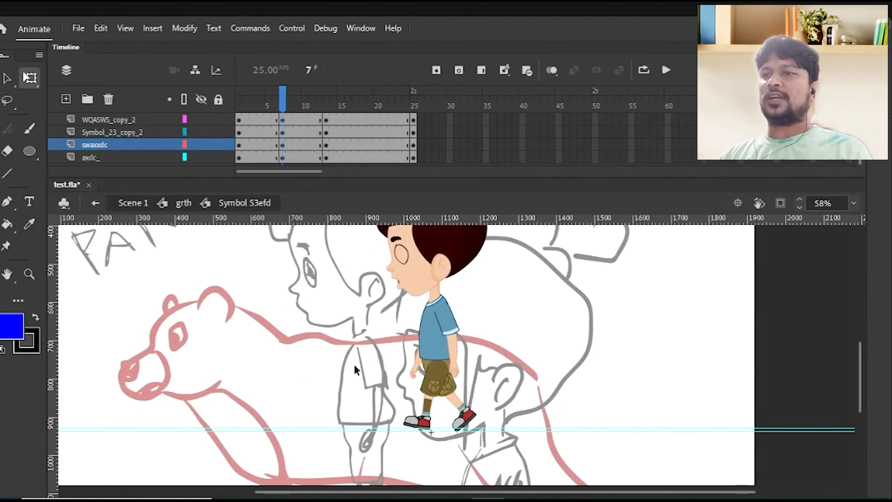
click(341, 105)
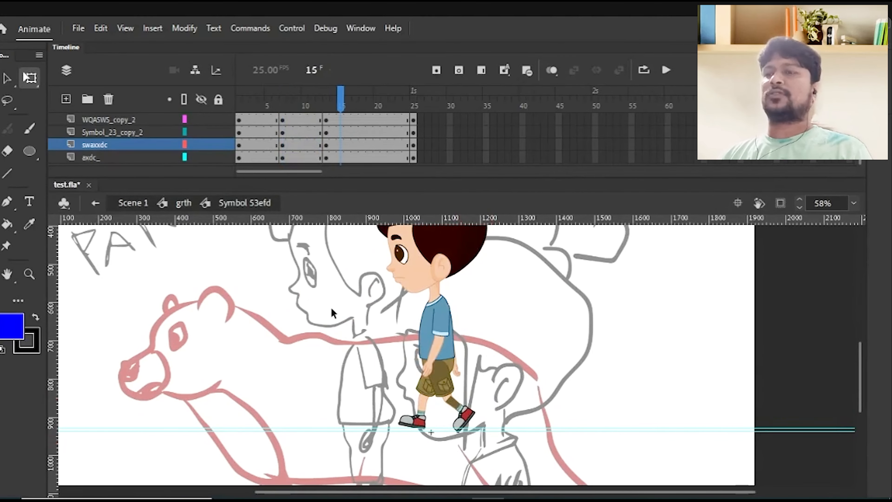
click(274, 102)
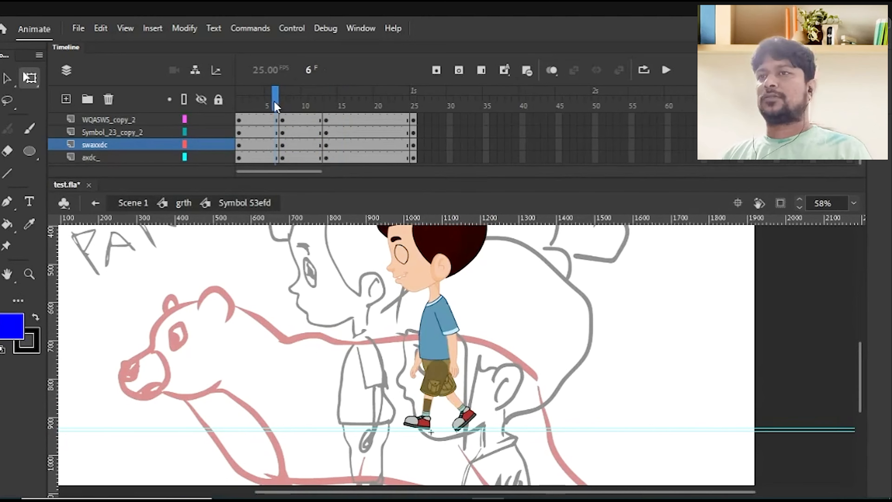
click(458, 418)
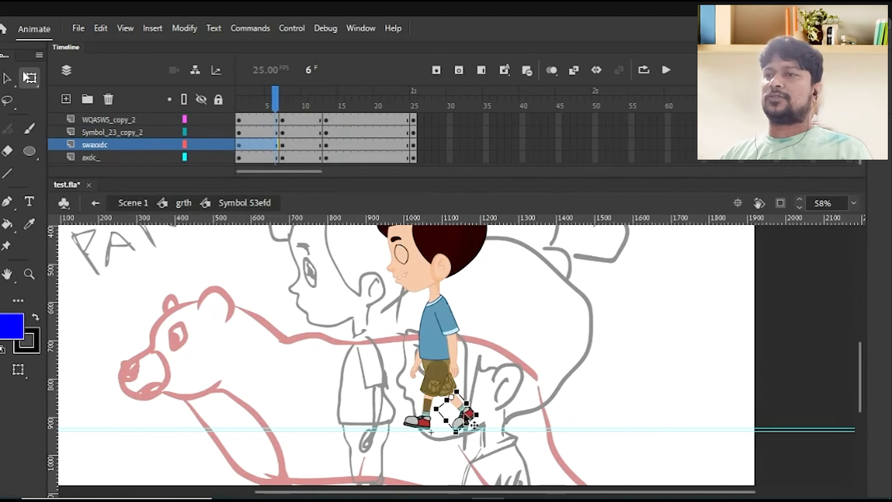
click(331, 103)
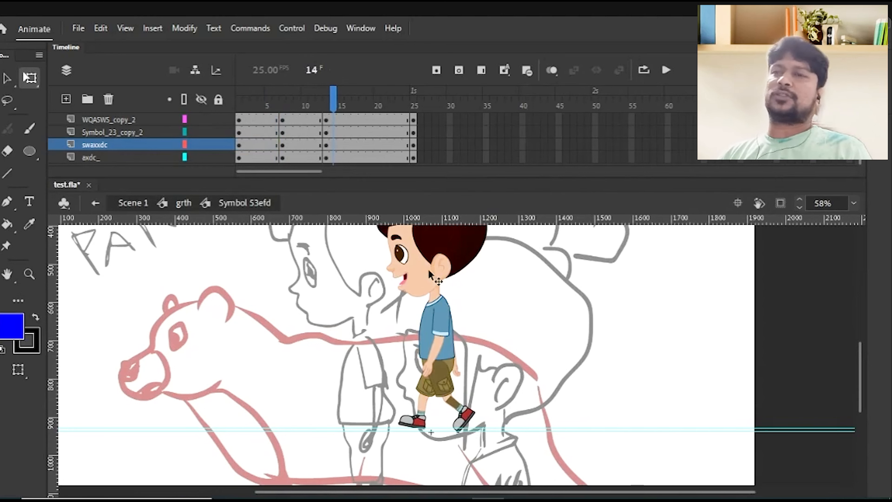
click(301, 95)
Rotate the near thigh and lower leg backward about the hip in the frame 7 pose, bringing the leg under the body
key(ctrl+space)
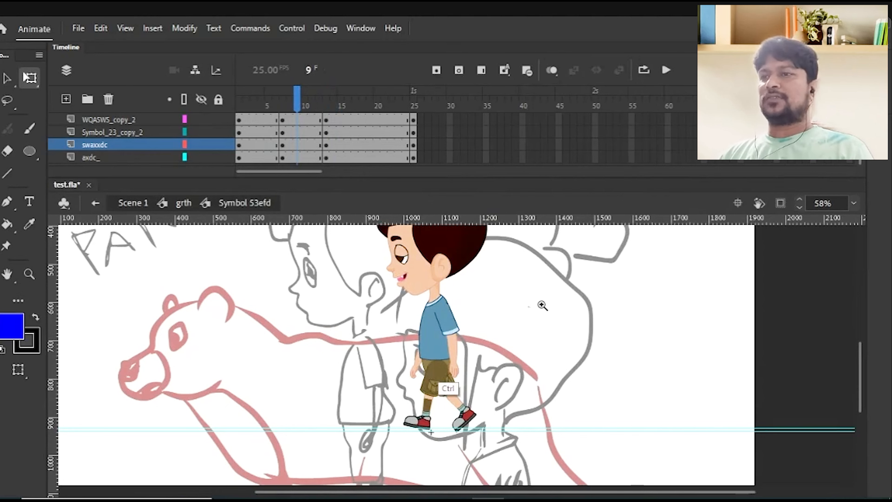
drag(536, 305, 389, 489)
mouse_move(367, 374)
mouse_down()
mouse_move(402, 409)
mouse_move(368, 374)
mouse_up()
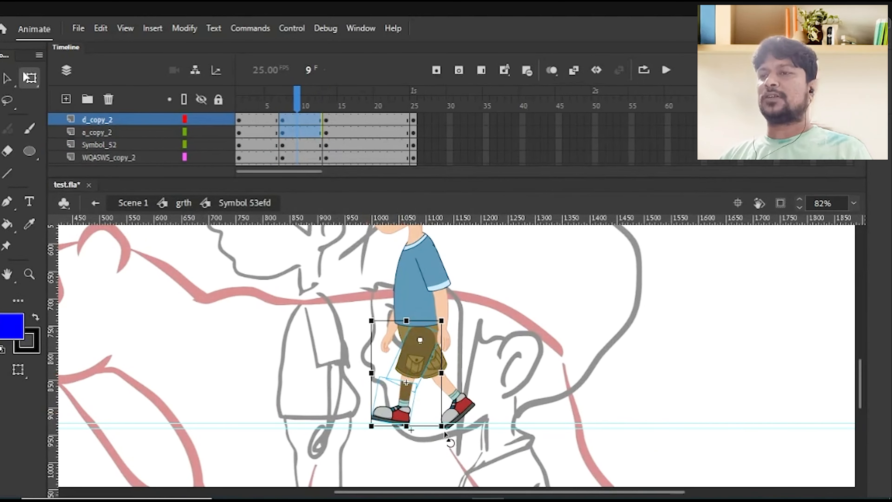
mouse_move(446, 435)
mouse_down()
mouse_move(456, 427)
mouse_move(445, 435)
mouse_up()
click(478, 461)
Rotate the near lower leg about the knee in the frame 7 pose until its shoe lies flat along the ground guides
click(426, 416)
key(ctrl+space)
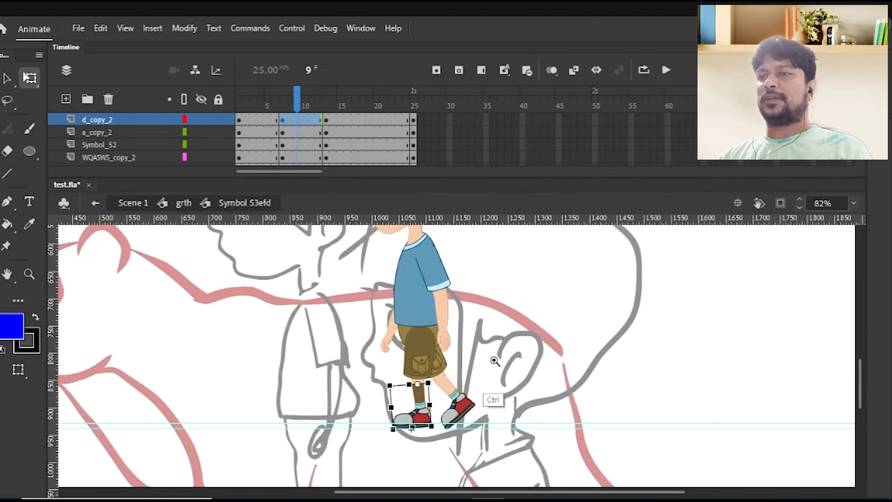
drag(452, 364, 375, 457)
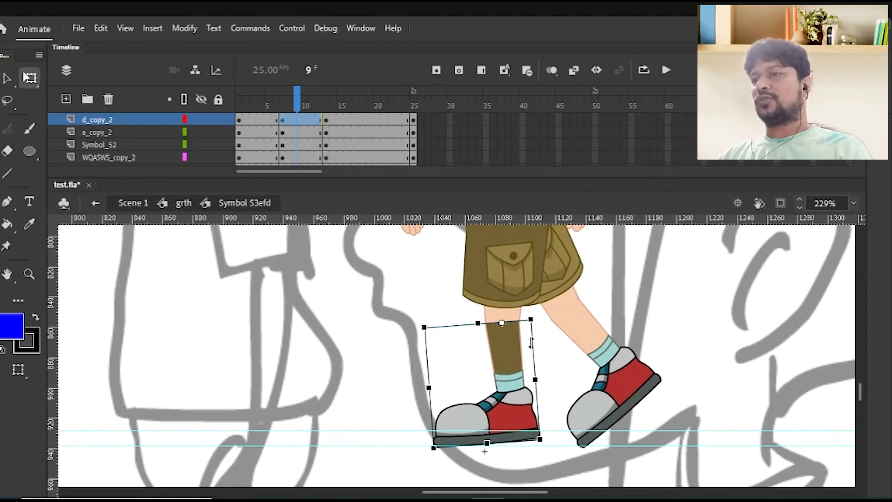
drag(430, 466, 430, 461)
key(ctrl+z)
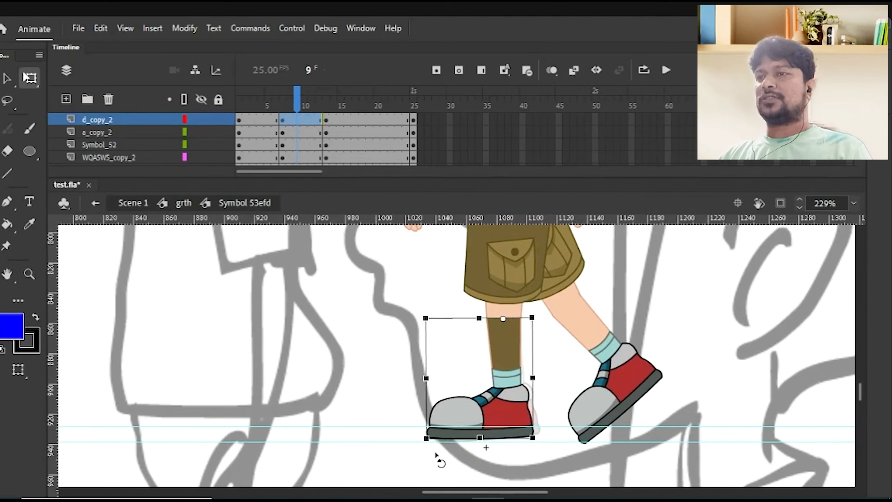
click(430, 464)
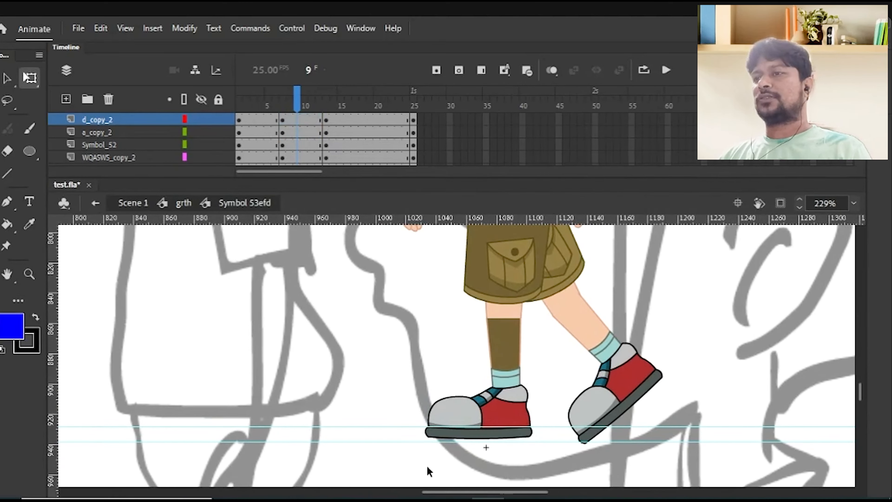
Check the near leg's movement by flipping repeatedly between frames 6 and 7
key(ctrl+minus)
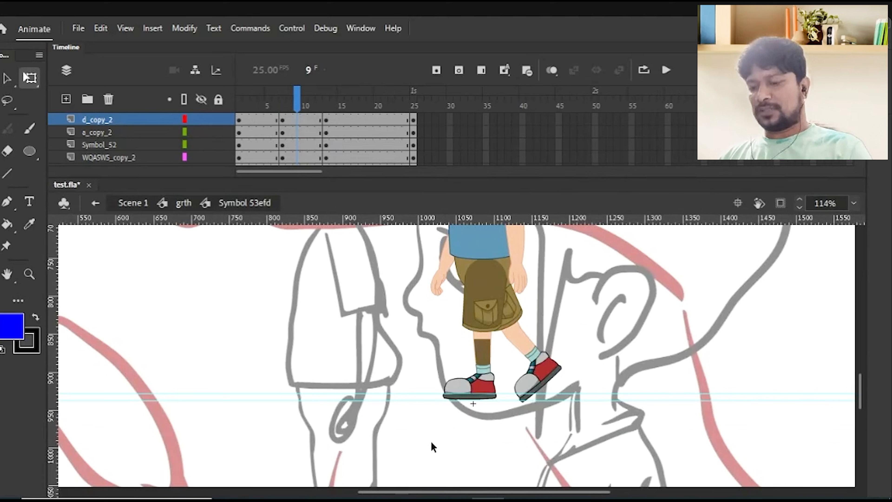
key(comma)
key(comma)
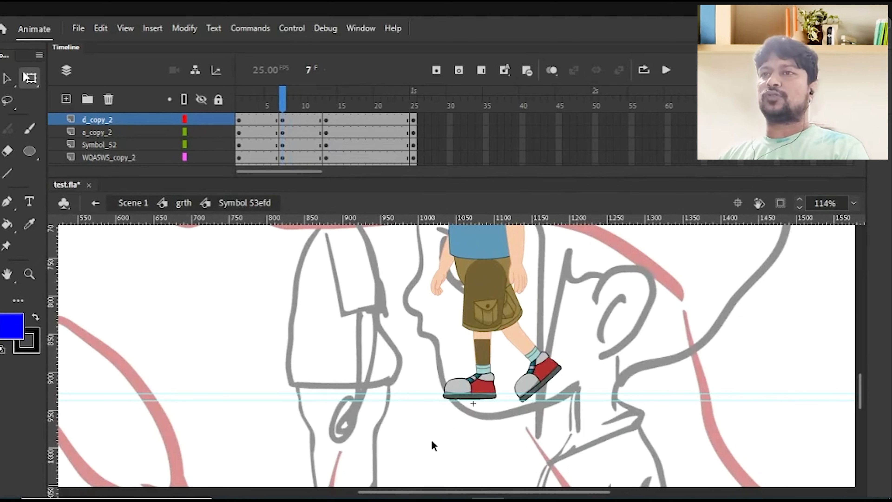
key(comma)
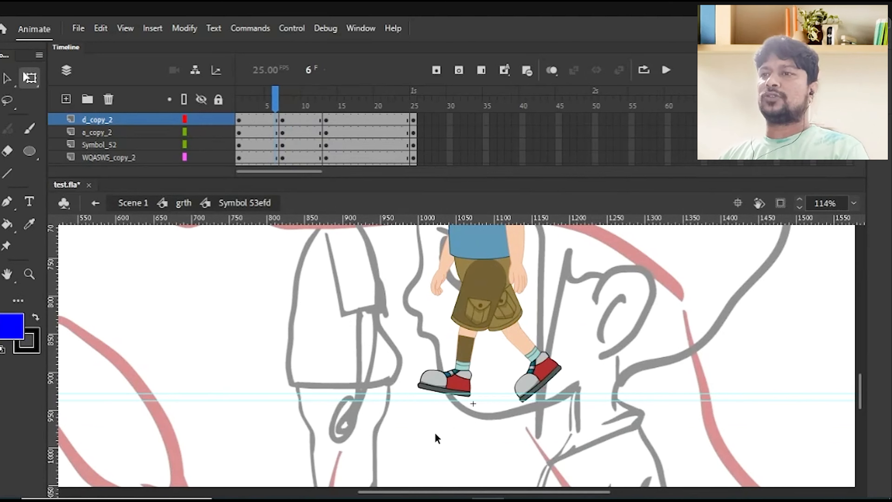
key(period)
key(comma)
key(period)
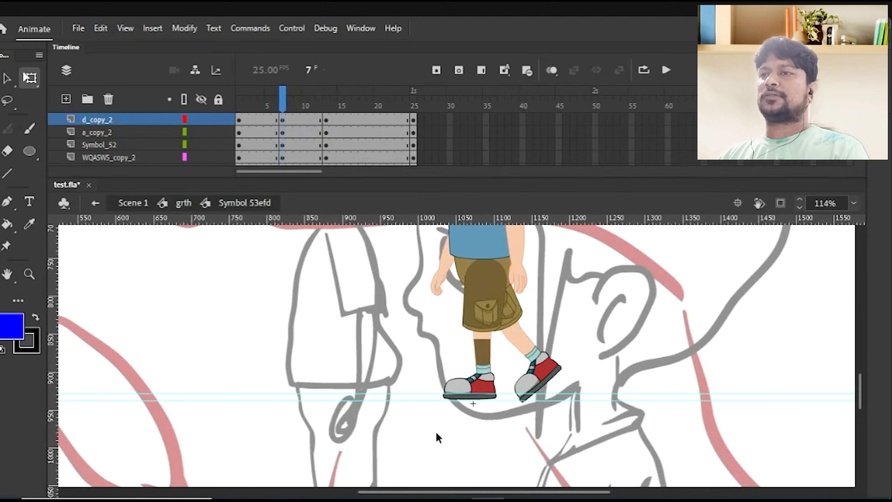
key(comma)
key(period)
key(comma)
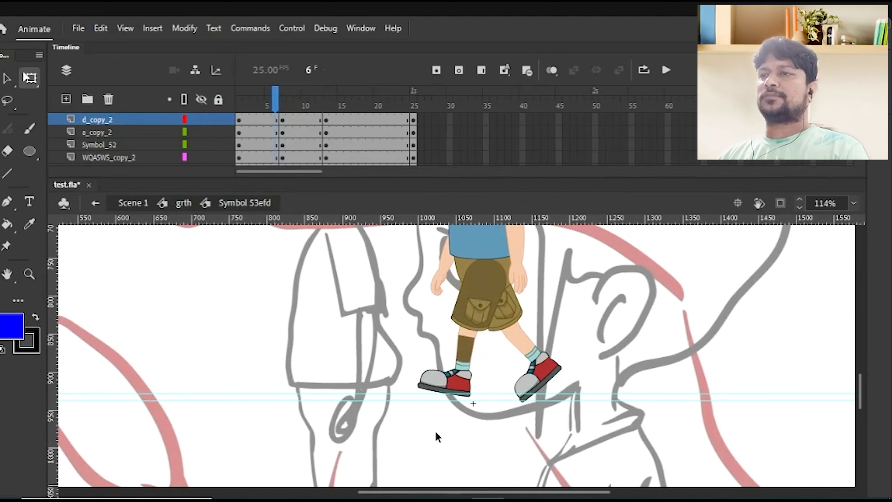
key(period)
Shorten the whole near leg slightly from the hip at frame 7 so the sole rises to the upper ground guide
drag(443, 329, 481, 383)
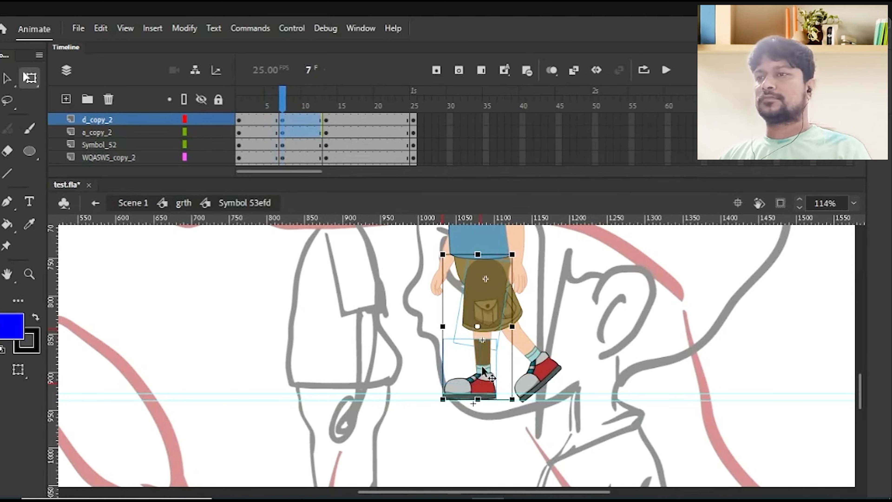
drag(478, 329, 485, 279)
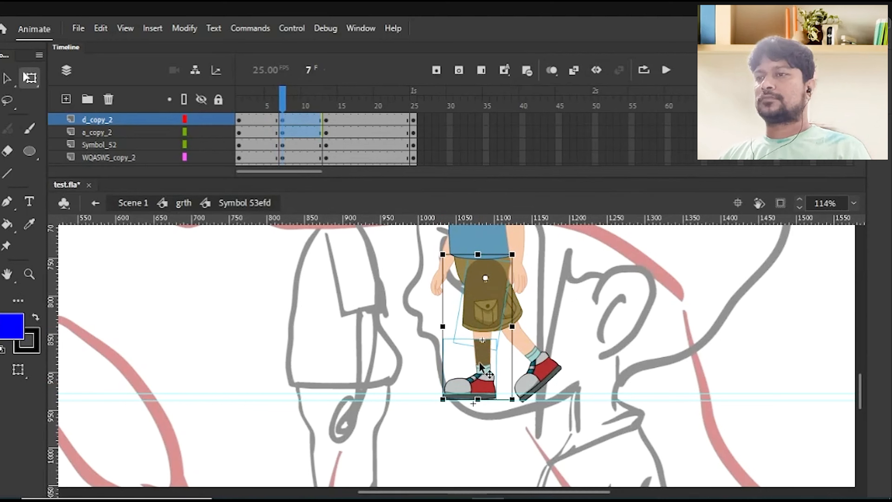
drag(477, 399, 477, 396)
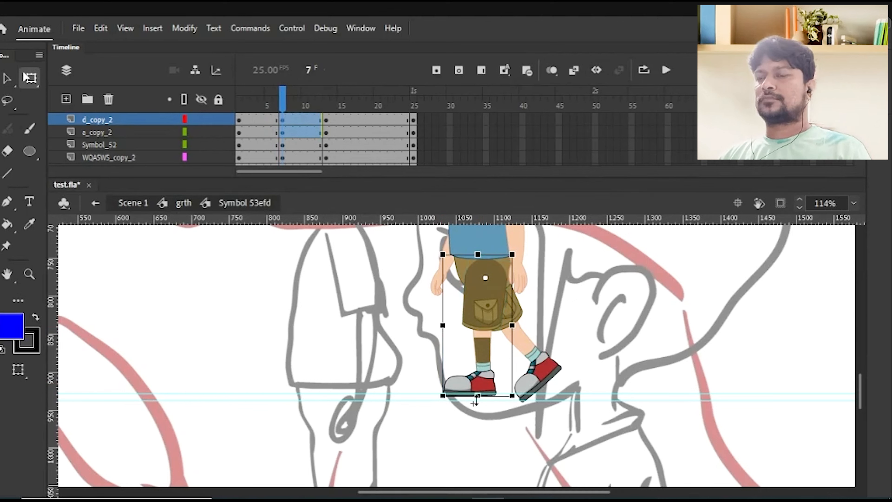
click(474, 422)
Rotate the far thigh and lower leg forward about the hip at frame 7, ahead of the near leg
click(503, 326)
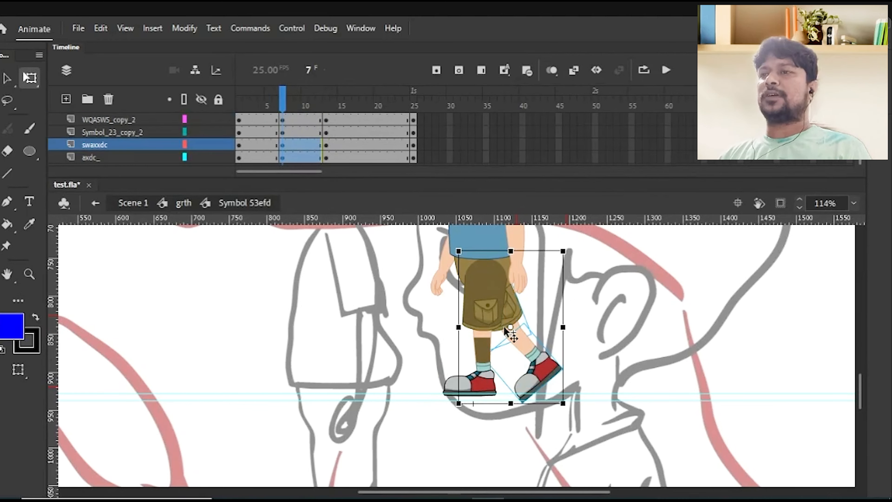
drag(511, 332, 436, 432)
click(447, 435)
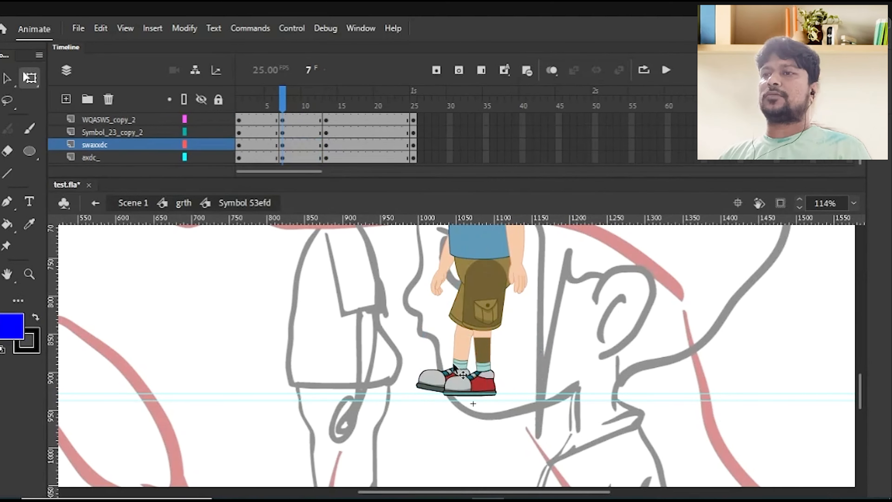
Rotate the far lower leg backward about the knee at frame 7 so its foot passes behind the near shoe
click(461, 364)
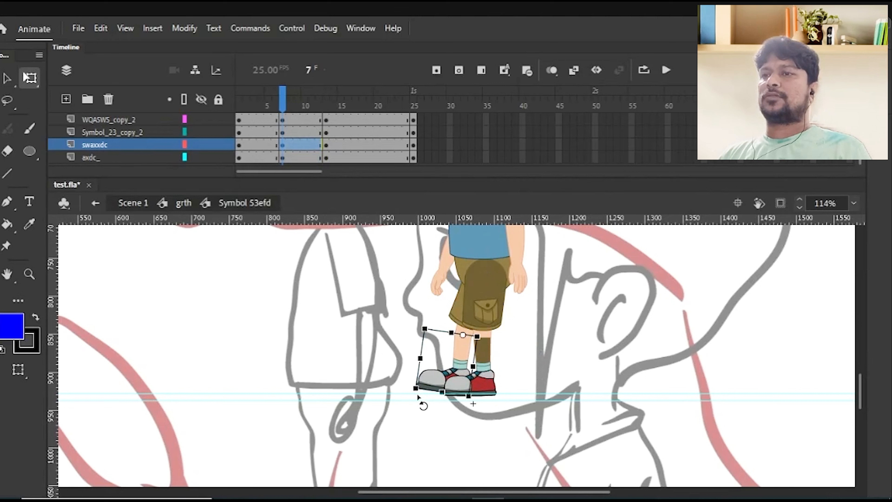
mouse_move(418, 398)
mouse_down()
mouse_move(512, 395)
mouse_move(473, 412)
mouse_up()
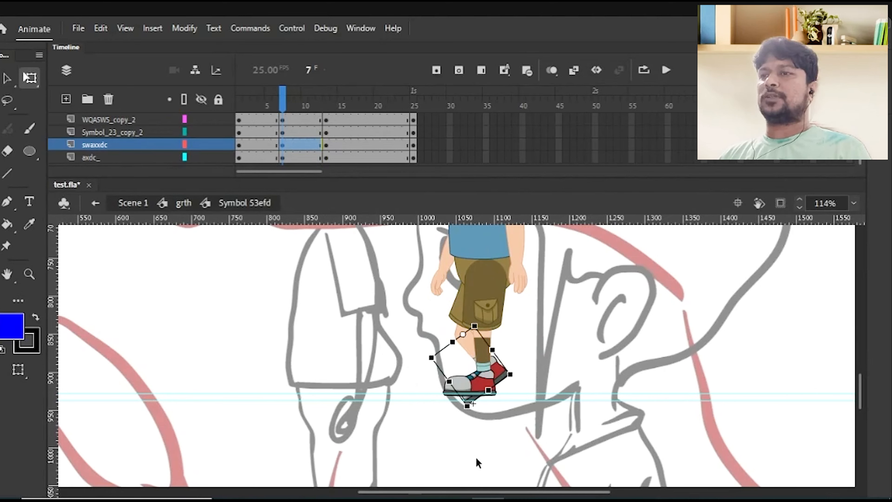
click(477, 456)
Move the far leg's pivot higher at the hip and rotate the whole leg further forward at frame 7 to raise the knee
key(v)
mouse_move(424, 317)
mouse_down()
mouse_move(439, 344)
mouse_move(455, 346)
mouse_move(424, 318)
mouse_up()
key(q)
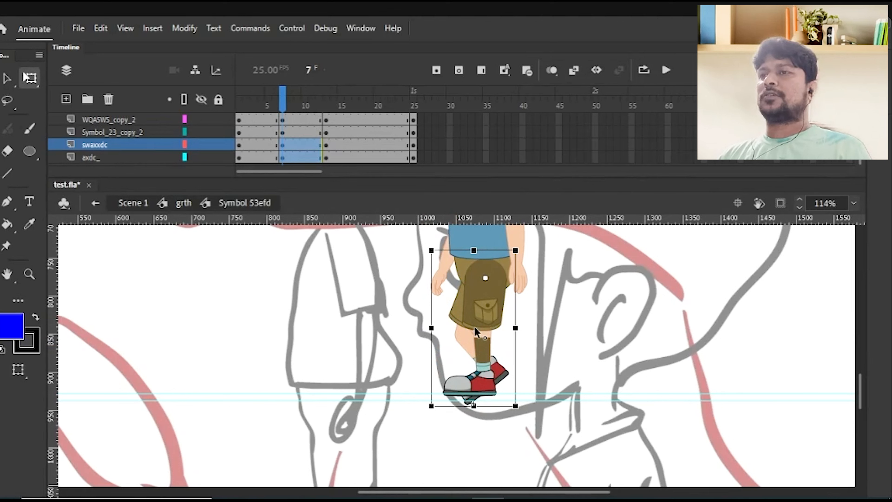
click(509, 375)
click(468, 366)
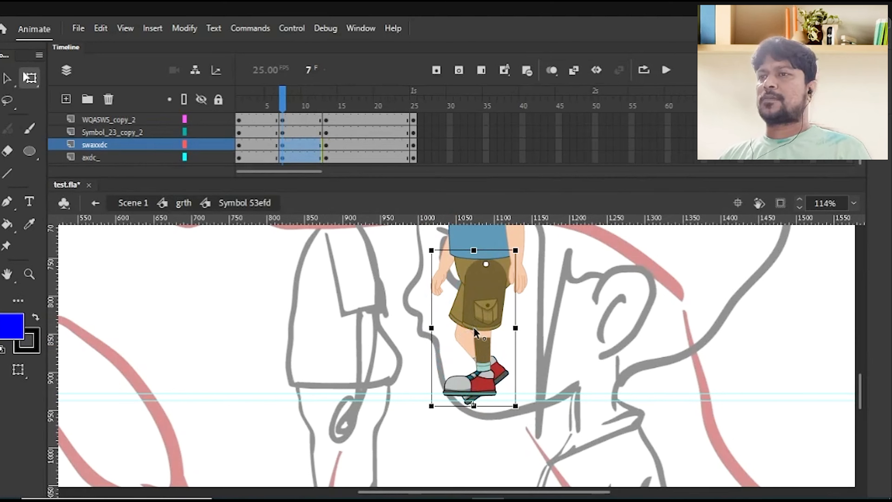
drag(475, 332, 505, 355)
drag(516, 415, 518, 415)
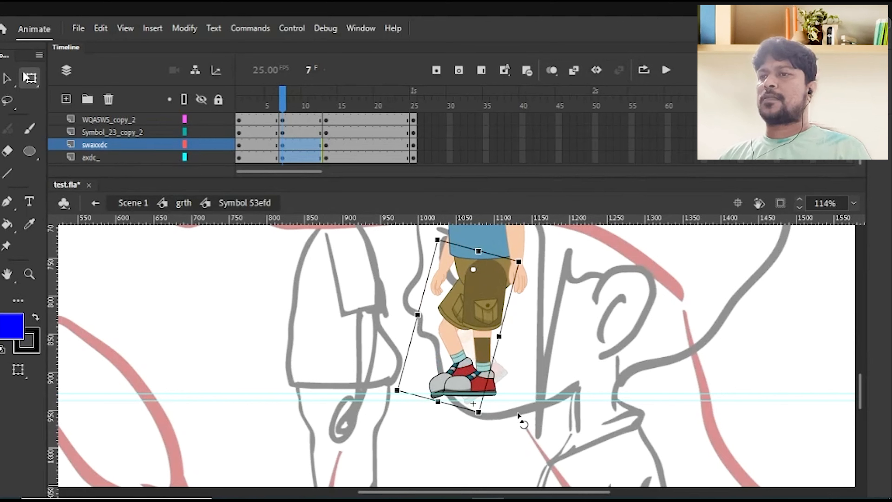
Bend the far lower leg further back at the knee at frame 7, tucking its shoe behind the near foot
click(462, 381)
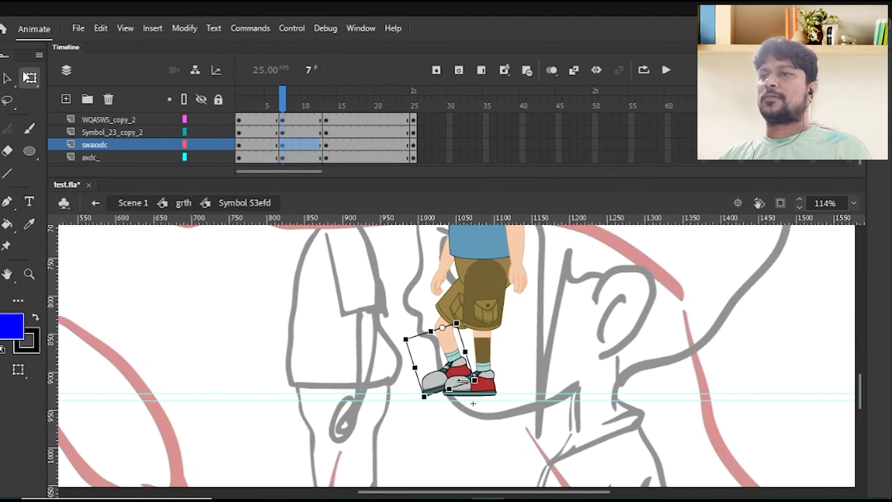
drag(426, 406, 465, 408)
click(460, 433)
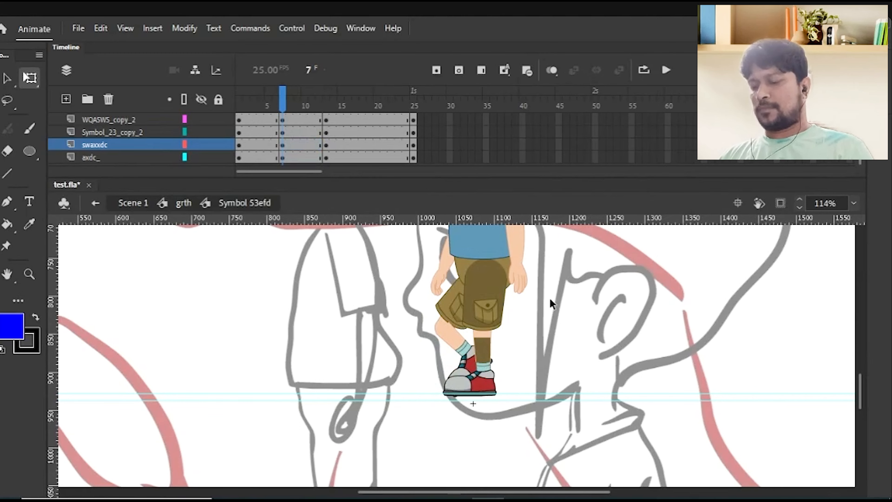
Set the pivot of the near sleeve and forearm at the shoulder and rotate the arm forward alongside the body at frame 7
key(ctrl+minus)
scroll(519, 406, up, 3)
click(511, 393)
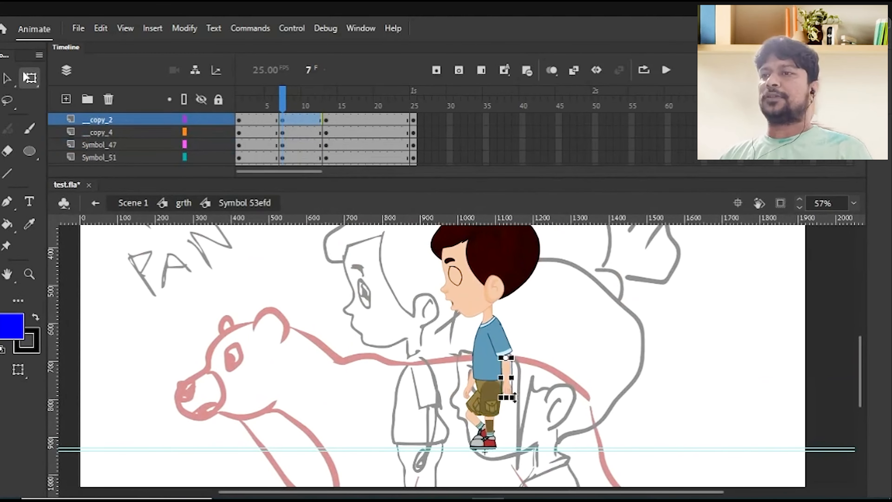
key(v)
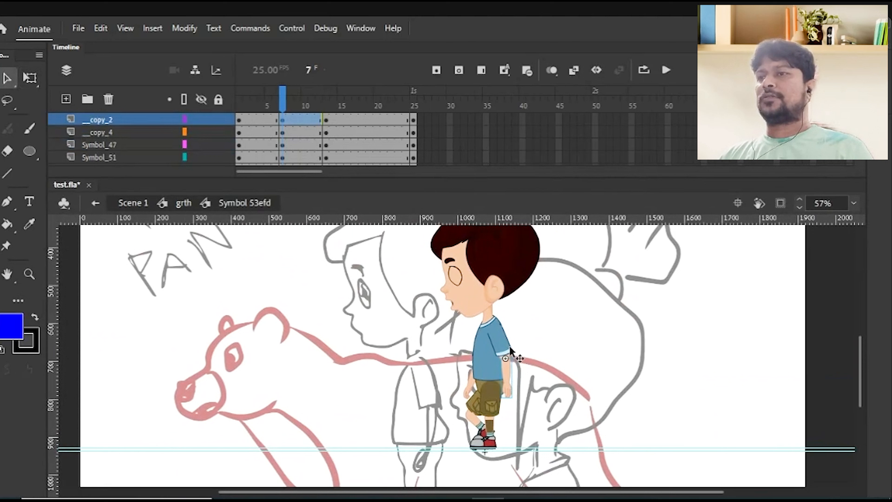
click(507, 344)
key(q)
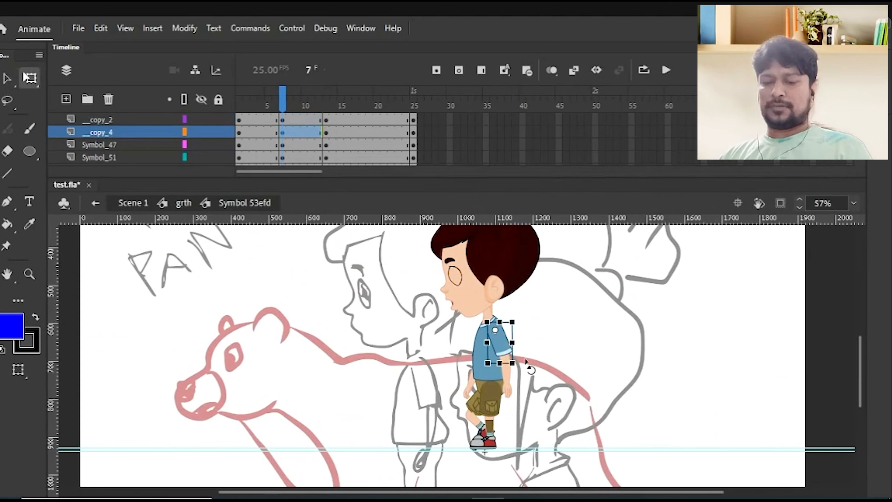
key(v)
click(533, 369)
click(513, 384)
shift+click(507, 343)
key(q)
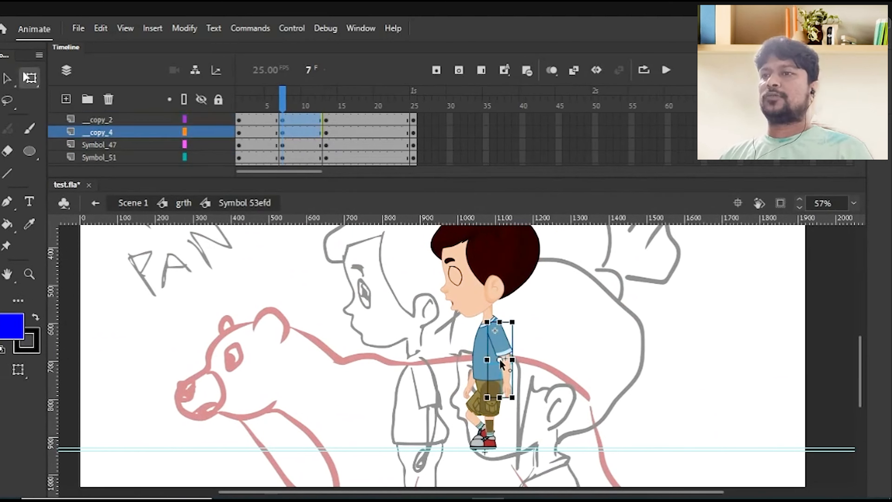
double_click(500, 359)
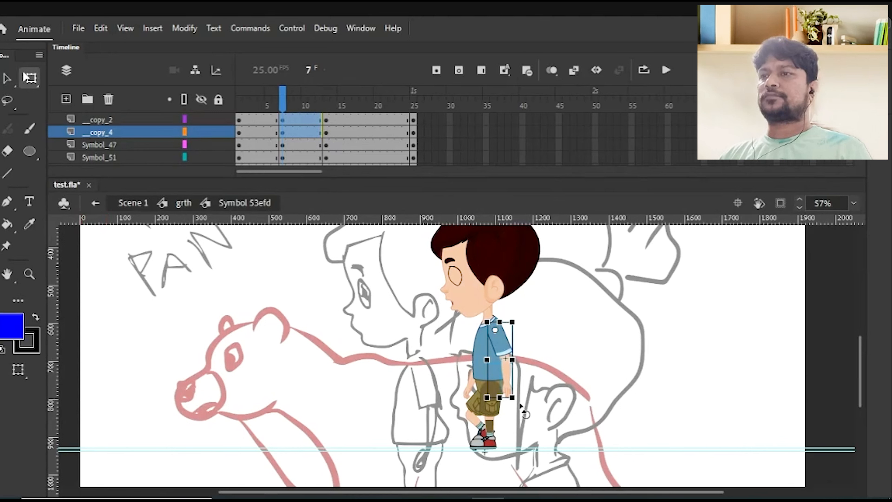
mouse_move(521, 406)
mouse_down()
mouse_move(500, 410)
mouse_move(510, 412)
mouse_up()
Rotate the near forearm about the elbow at frame 7 until it hangs straight down
click(521, 395)
click(494, 387)
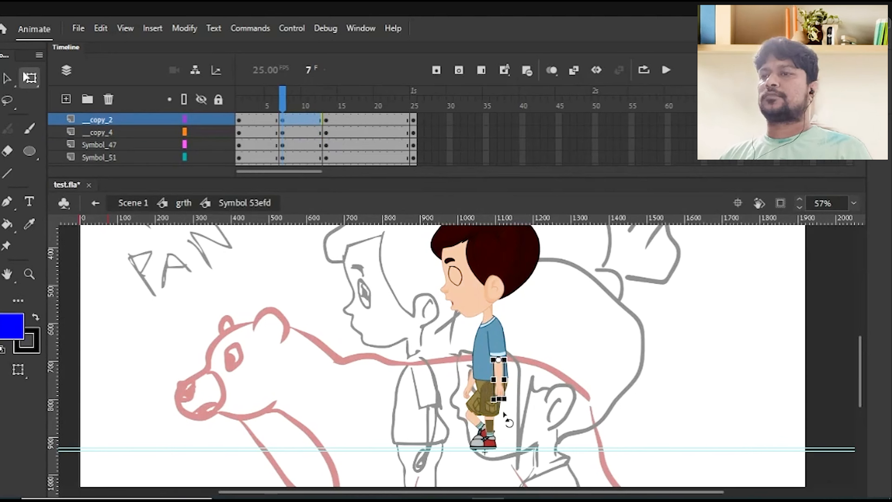
click(542, 369)
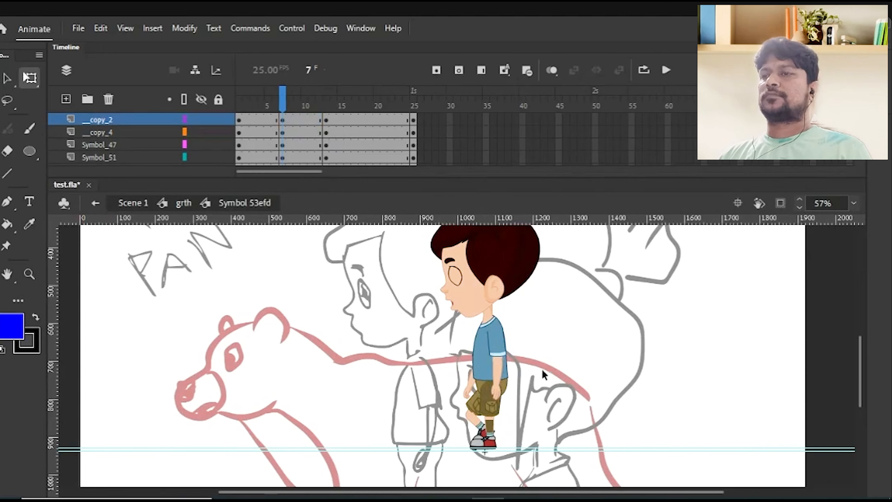
Set the pivot of the far sleeve and forearm at the shoulder and rotate the arm back behind the torso at frame 7
click(467, 385)
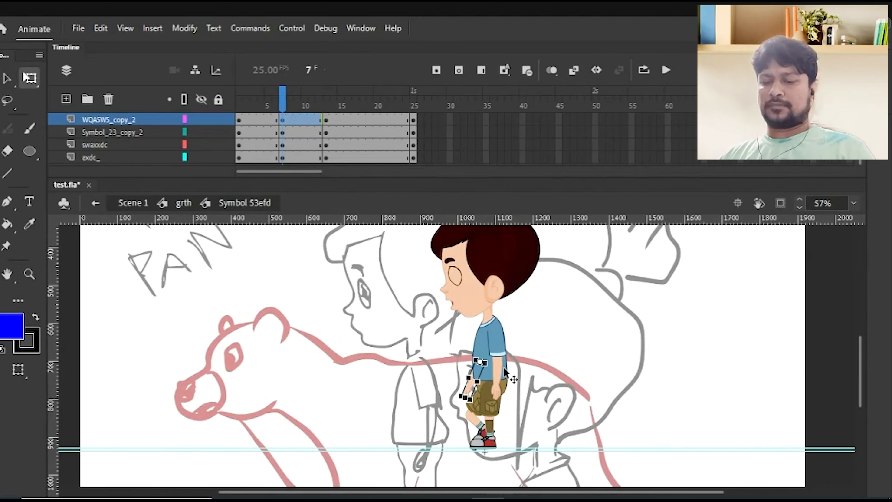
key(v)
drag(528, 320, 442, 436)
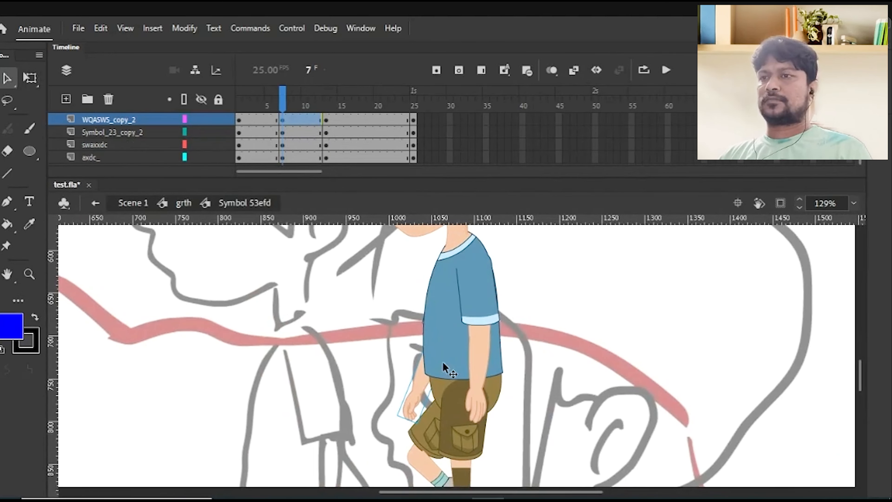
click(409, 338)
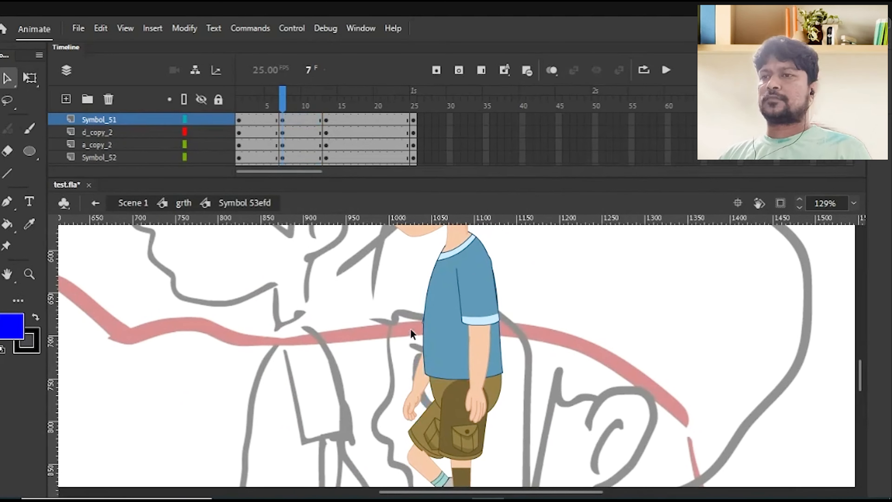
click(420, 319)
click(408, 421)
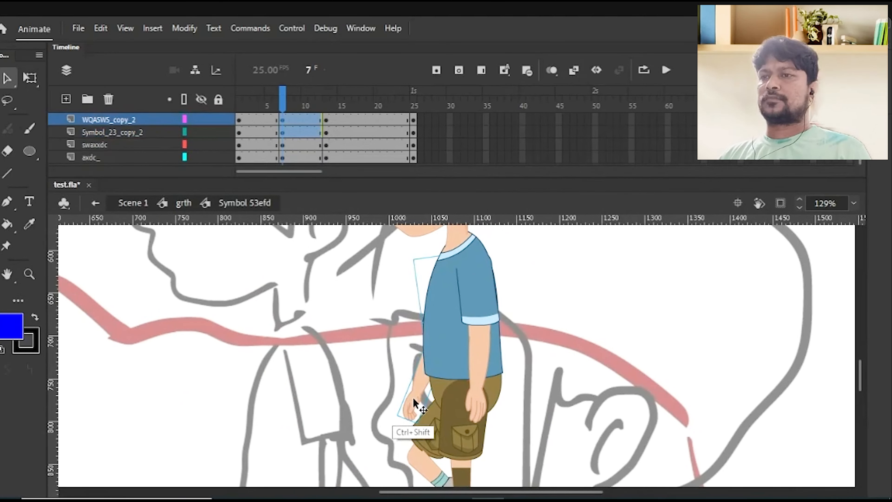
key(q)
drag(438, 338, 453, 271)
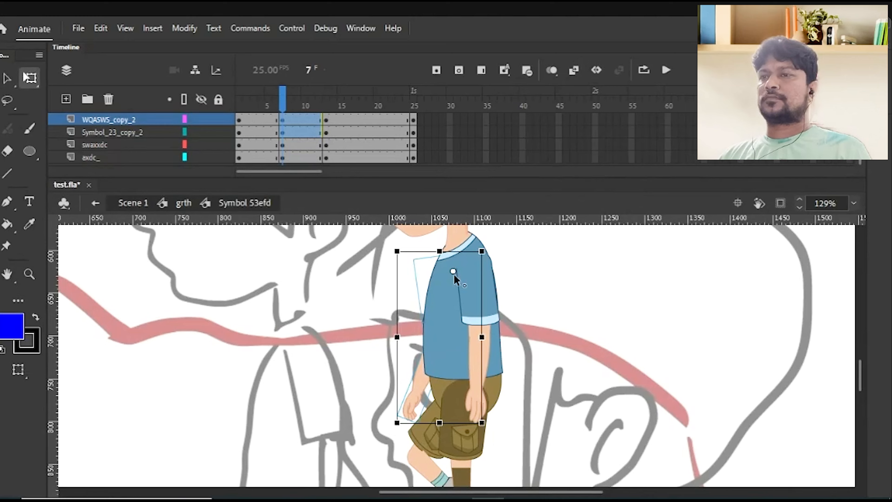
drag(397, 436, 398, 437)
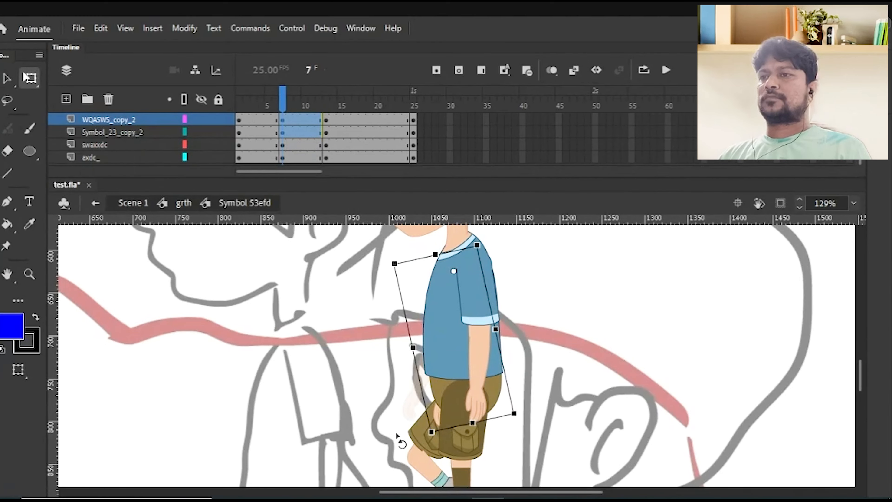
click(561, 312)
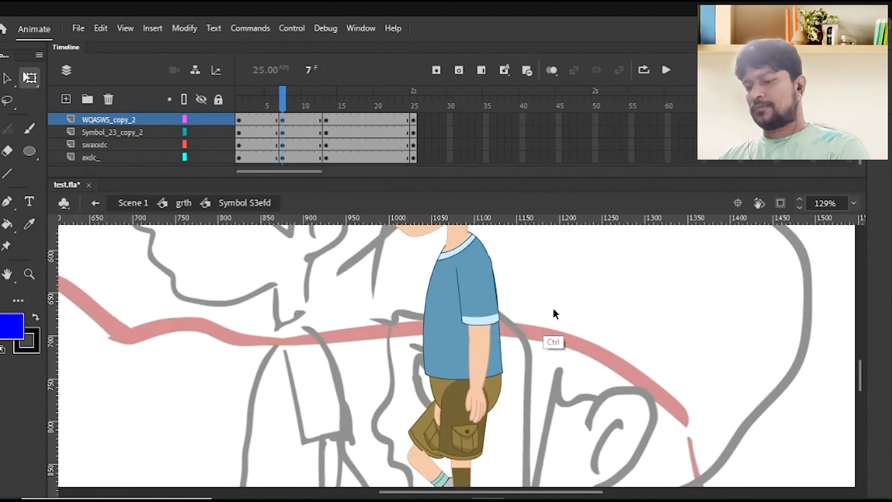
Save the file and place a horizontal guide at the top of the boy's head at frame 7
key(ctrl+minus)
key(ctrl+minus)
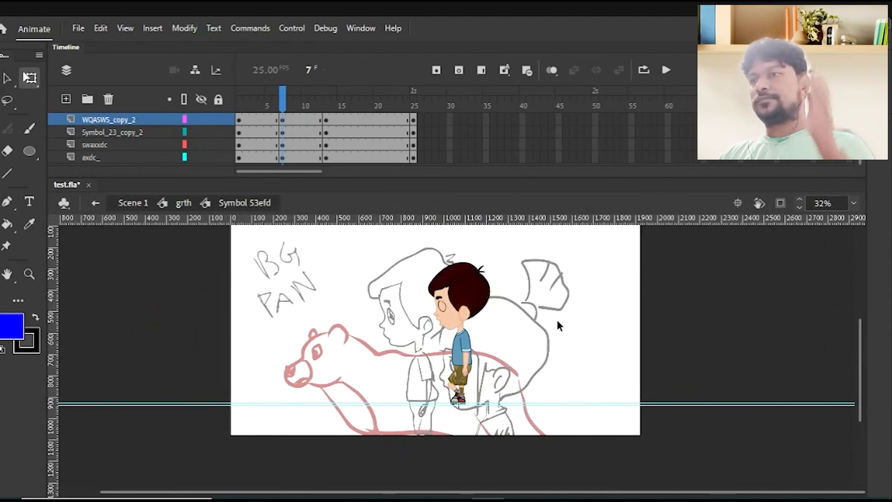
key(ctrl+s)
scroll(534, 247, up, 3)
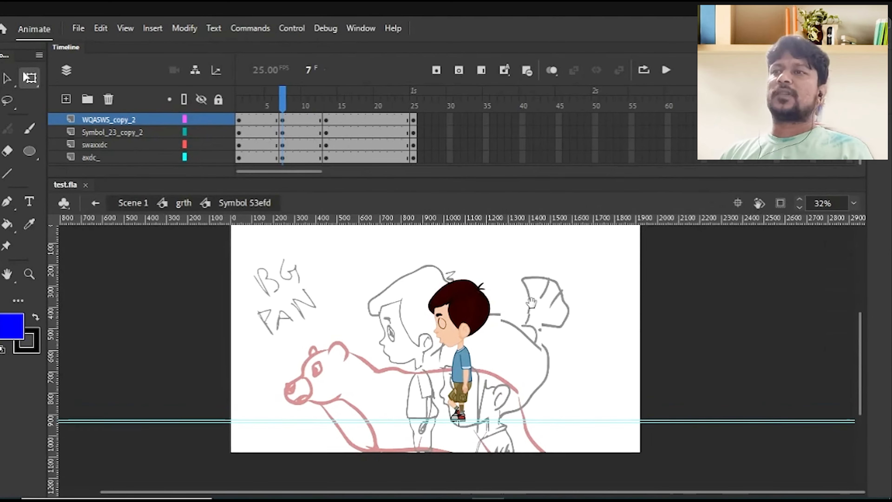
drag(536, 225, 436, 472)
drag(472, 281, 496, 346)
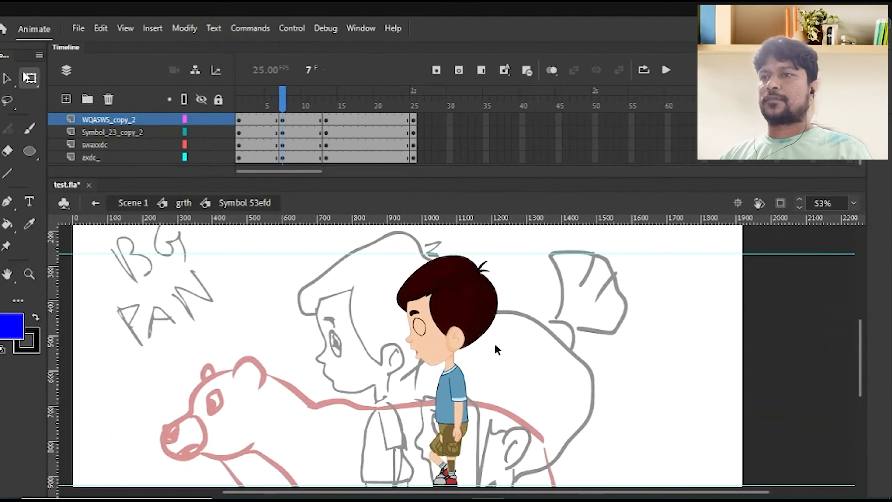
Nudge the boy's head, torso and arms up at frame 7 so the hair rises slightly above the head guide
drag(542, 293, 351, 407)
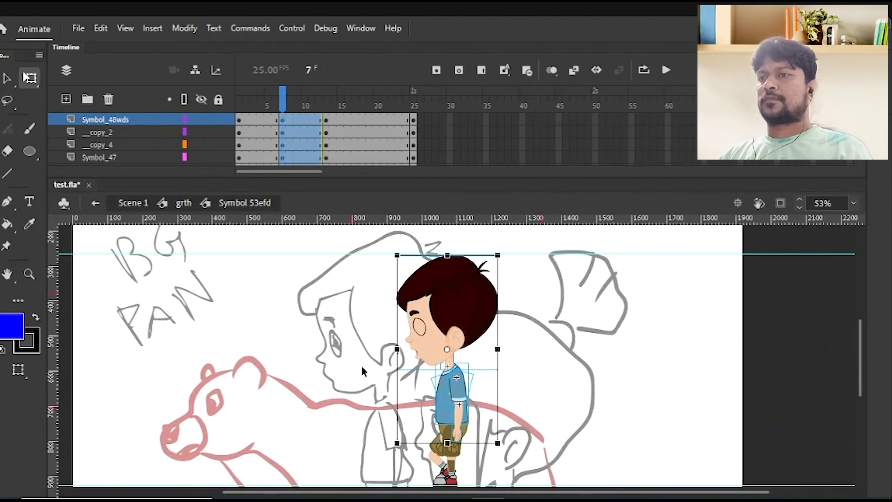
key(v)
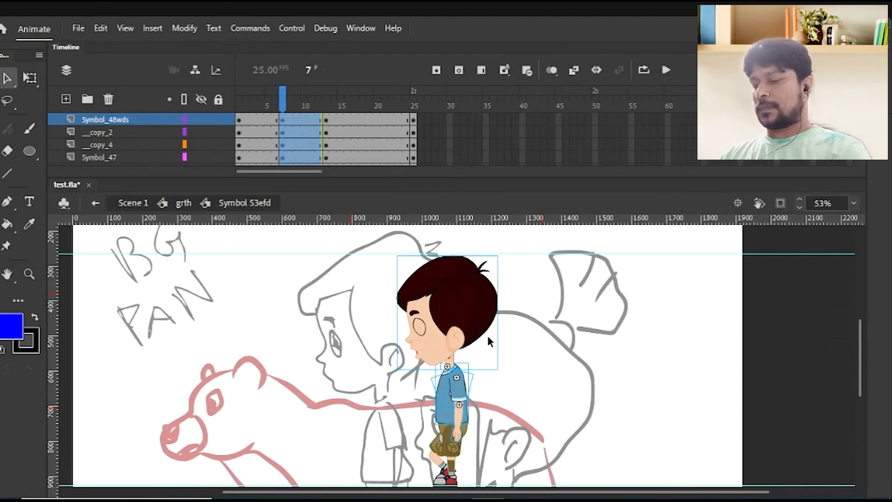
key(Up)
key(Up)
key(Up)
key(Up)
key(Up)
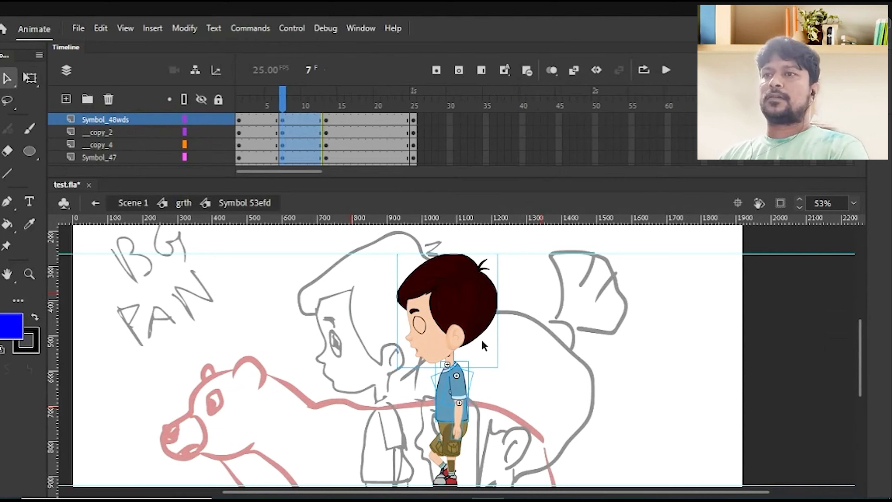
key(Up)
key(Up)
key(Up)
key(Up)
key(Up)
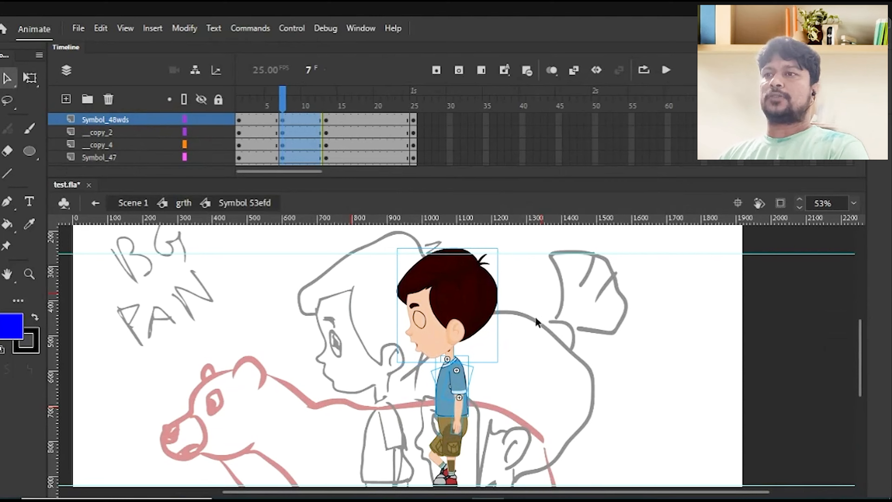
click(566, 331)
Sketch a blue brick-wall pattern of horizontal lines and short vertical joints behind the boy with the Brush tool
key(ctrl+minus)
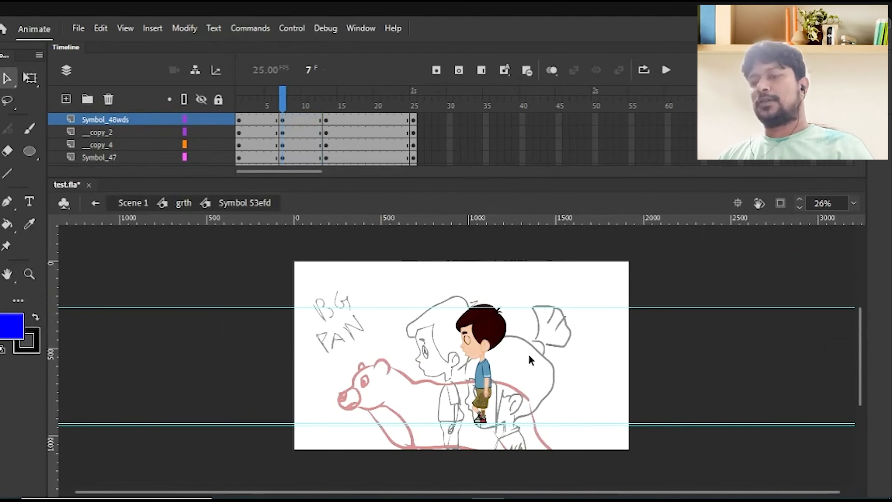
key(b)
mouse_move(575, 346)
mouse_down()
mouse_move(550, 345)
mouse_move(584, 372)
mouse_up()
mouse_move(531, 367)
mouse_down()
mouse_move(595, 368)
mouse_move(585, 361)
mouse_up()
mouse_move(519, 353)
mouse_down()
mouse_move(592, 352)
mouse_move(610, 341)
mouse_up()
key(shift)
key(shift)
key(shift)
key(shift)
key(shift)
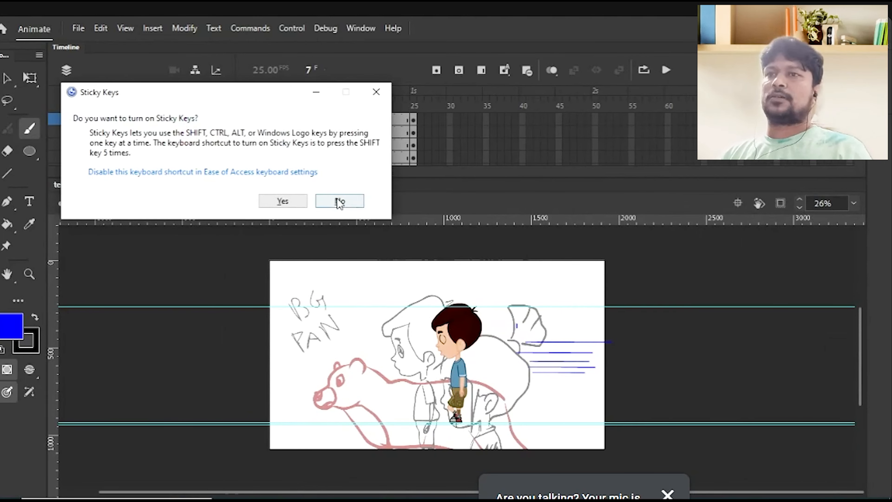
click(338, 200)
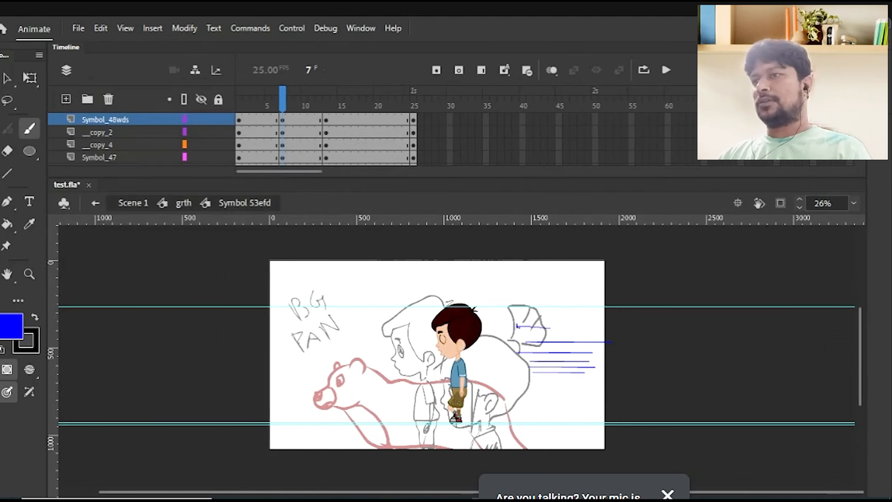
mouse_move(517, 326)
mouse_down()
mouse_move(605, 331)
mouse_move(596, 318)
mouse_up()
mouse_move(522, 271)
mouse_down()
mouse_move(573, 275)
mouse_move(555, 272)
mouse_move(572, 330)
mouse_move(559, 365)
mouse_up()
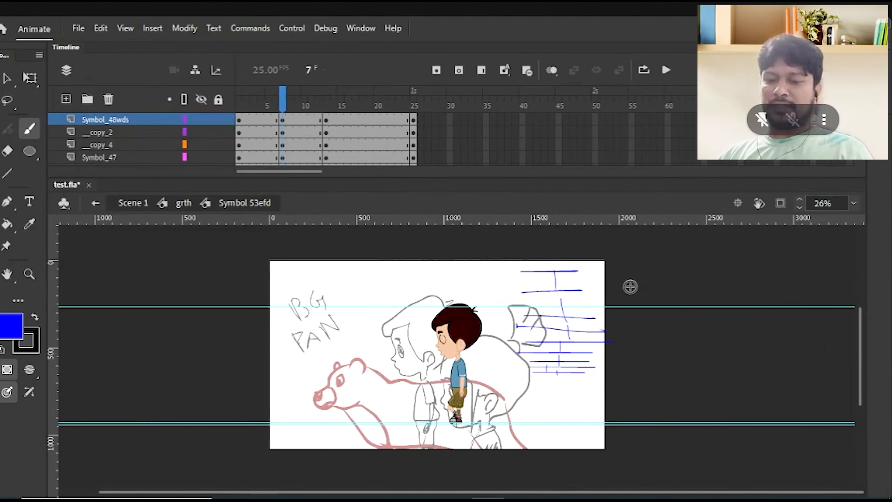
key(v)
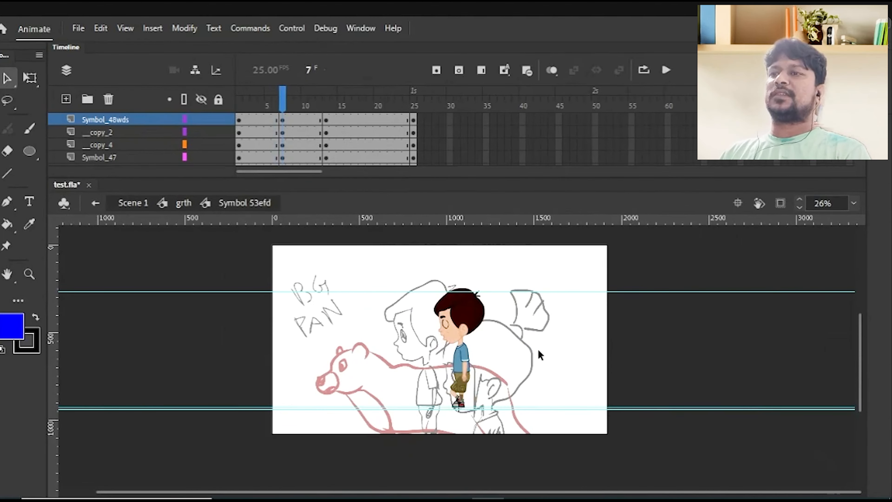
Compare the held contact pose at frame 6 with the passing pose at frame 7 by stepping back and forth
key(comma)
key(period)
key(comma)
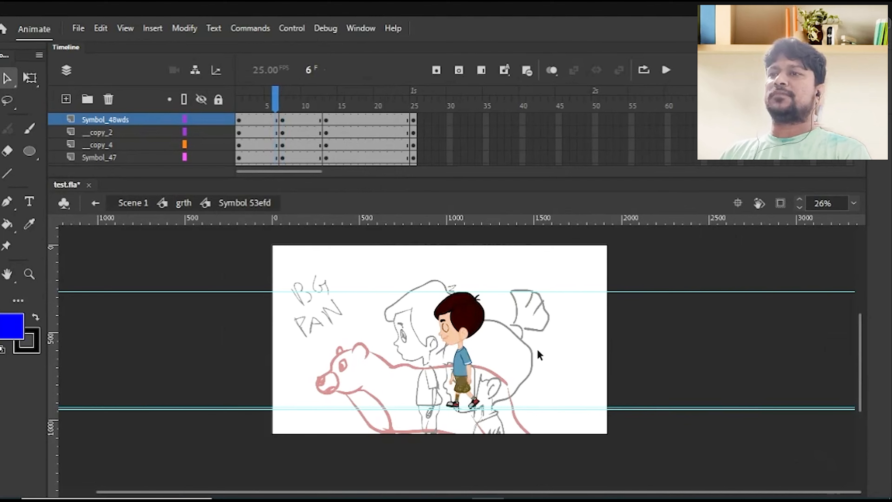
key(period)
key(comma)
key(period)
key(comma)
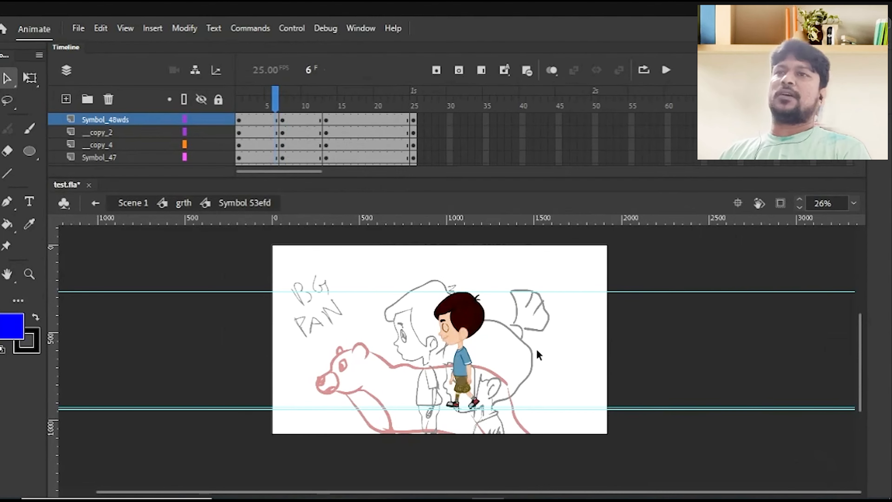
Examine the purple walk-cycle reference sketch at frame 1 and compare it with the boy's passing pose at frame 7
key(comma)
key(comma)
key(comma)
key(comma)
key(comma)
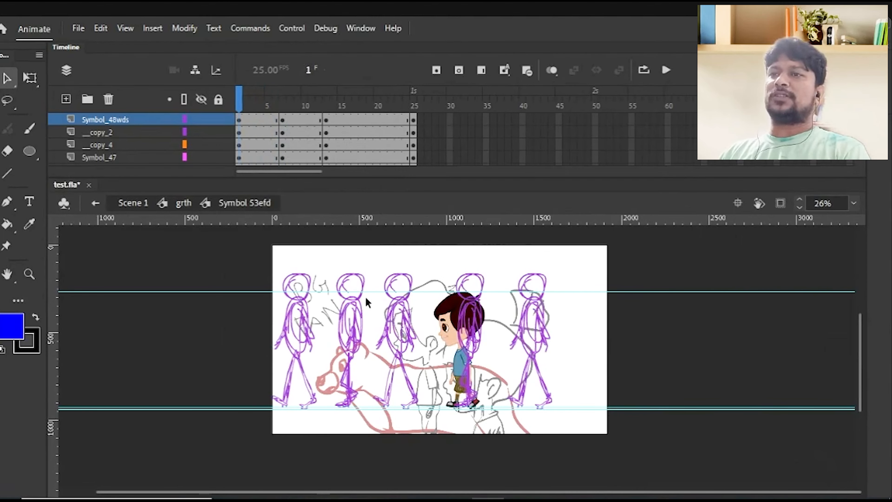
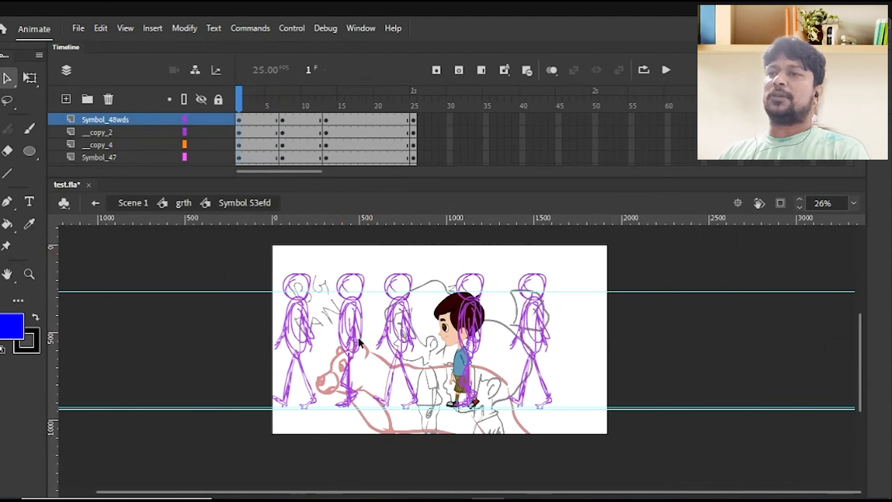
key(period)
key(period)
key(period)
key(period)
key(period)
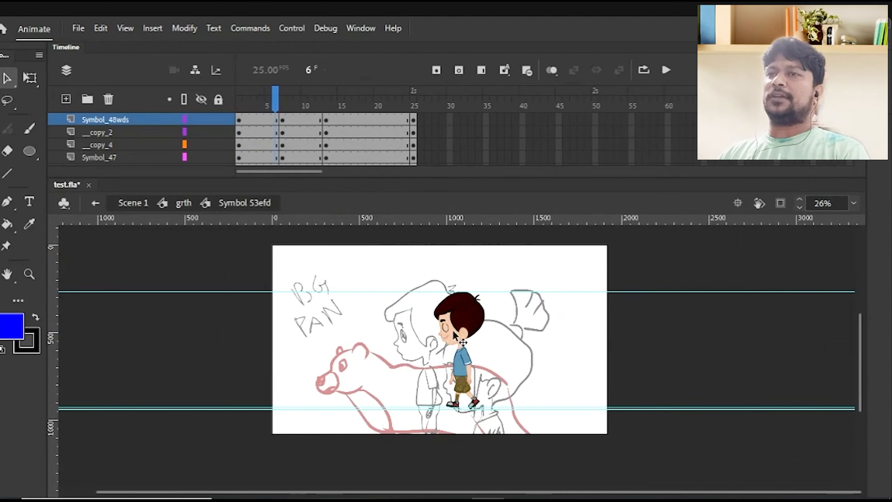
key(period)
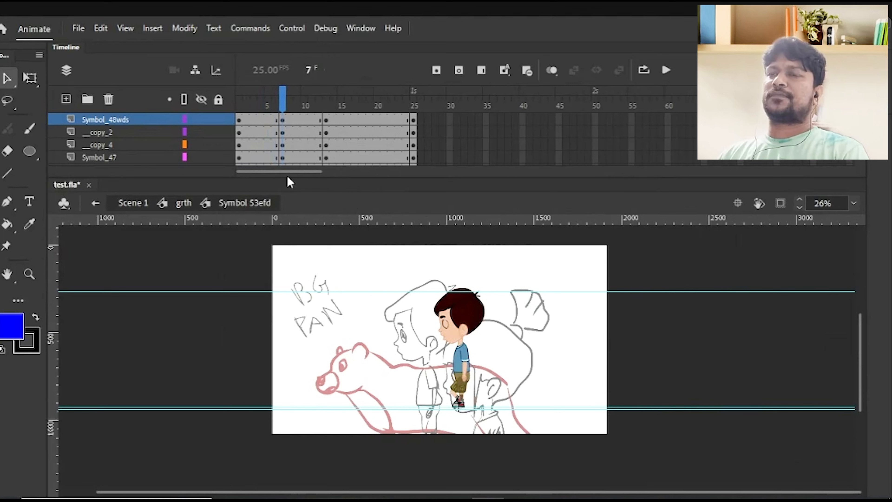
key(comma)
key(period)
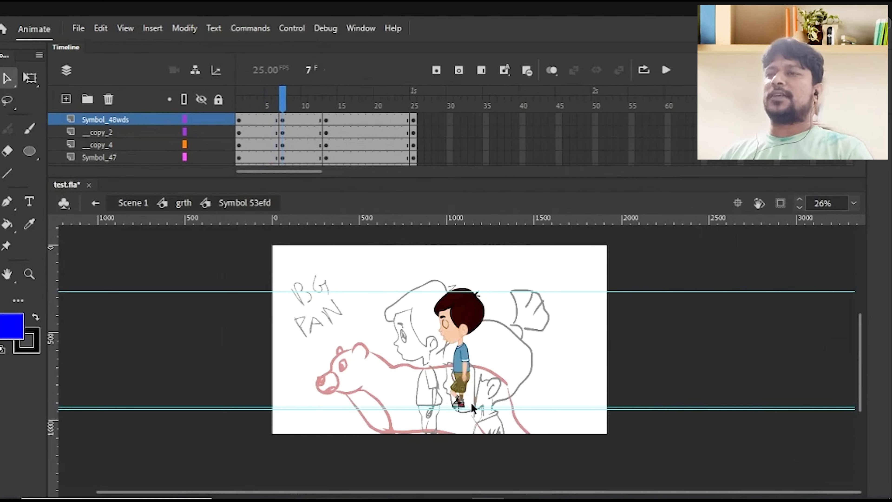
Insert keyframes at frame 19 on all the boy's body-part layers, leaving out the locked sketch layer
scroll(554, 292, up, 2)
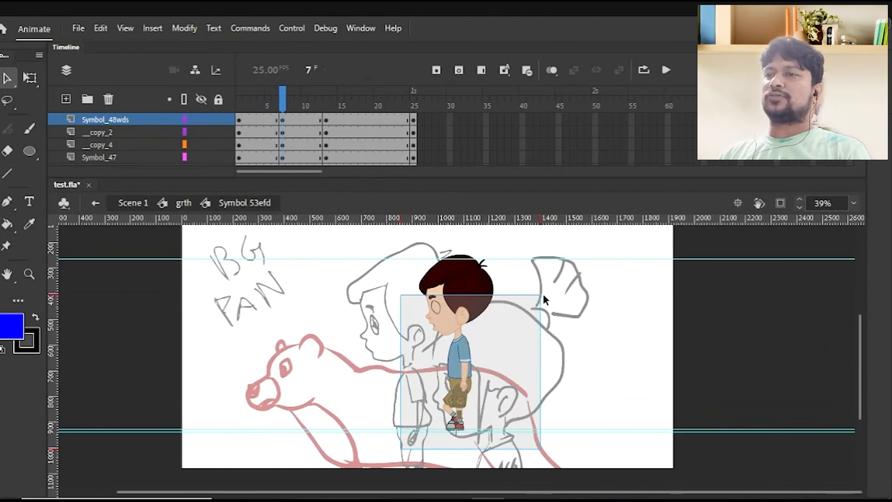
click(370, 95)
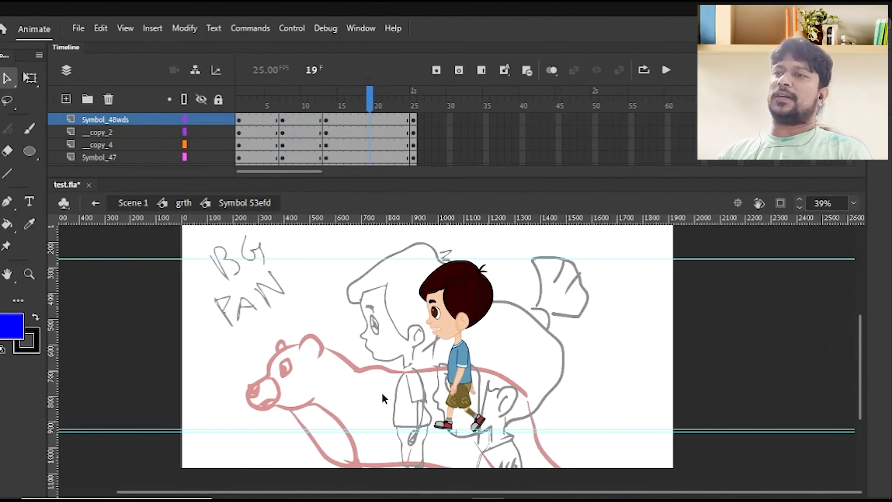
click(474, 419)
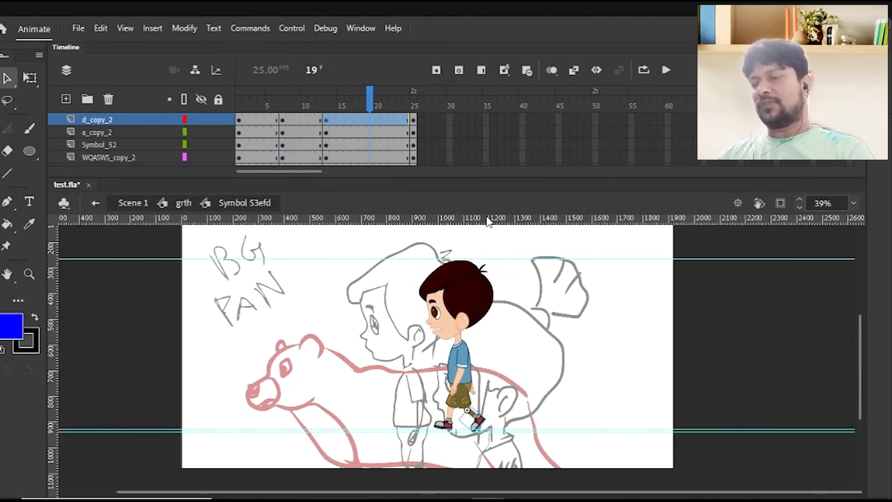
click(523, 341)
drag(376, 178, 376, 204)
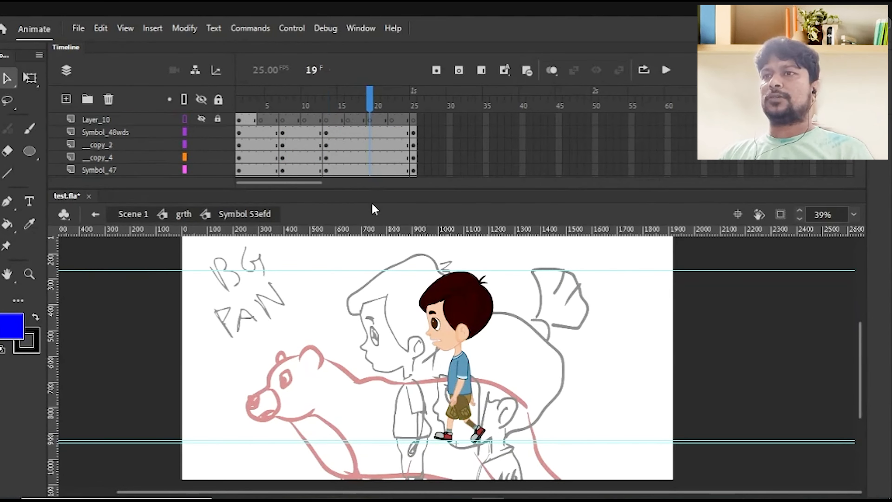
drag(376, 189, 374, 322)
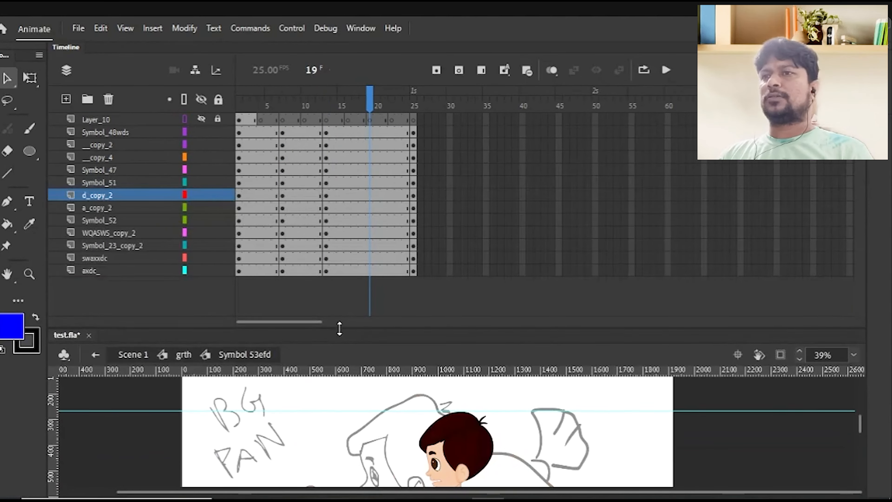
shift+click(371, 273)
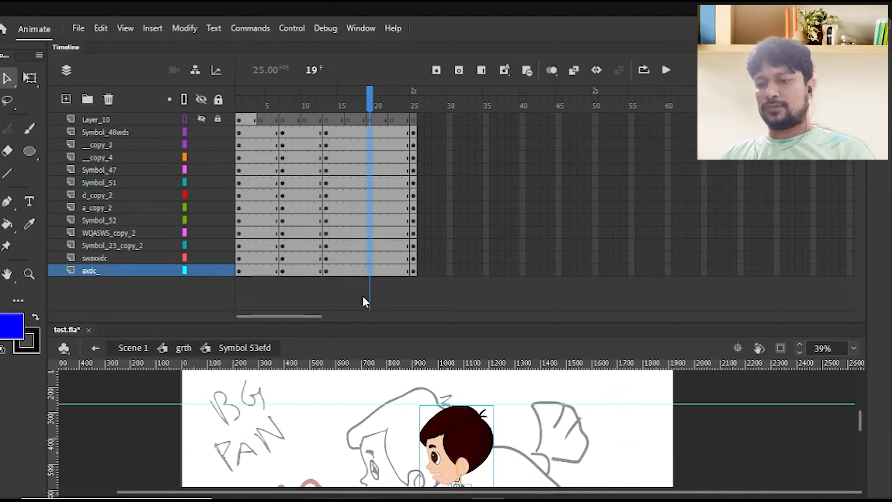
key(F6)
drag(289, 324, 289, 165)
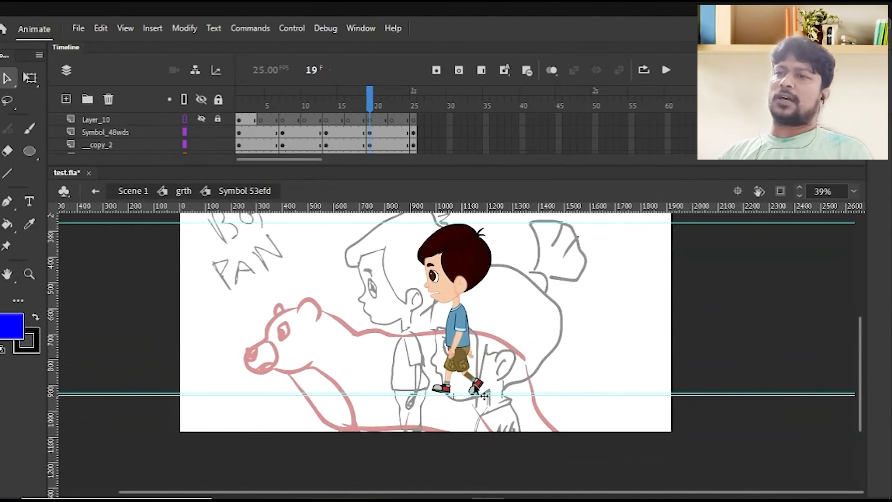
At frame 19, rotate the leading leg back beneath the body about the hip and level its foot on the ground guide
drag(548, 273, 404, 444)
drag(375, 369, 379, 389)
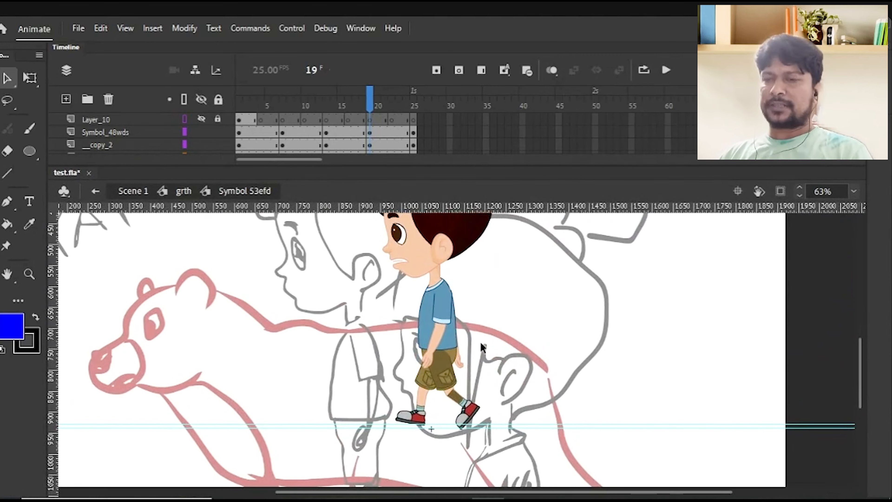
drag(420, 409, 524, 281)
drag(411, 427, 433, 326)
key(q)
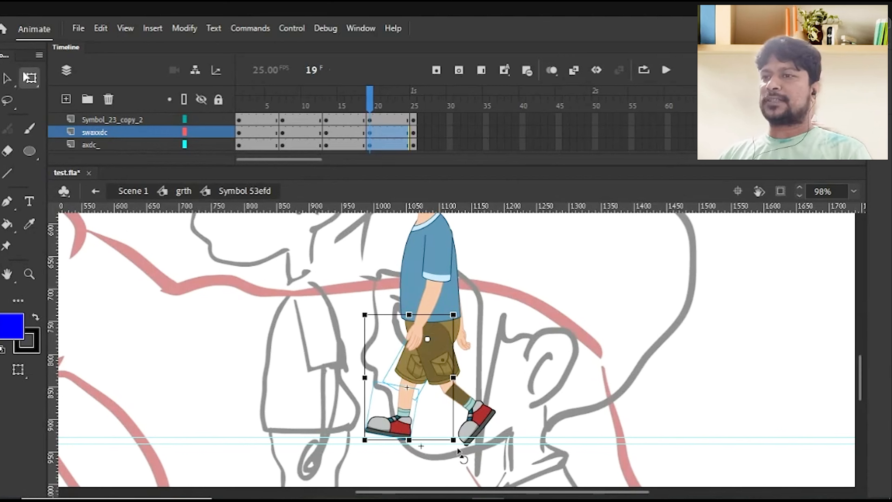
drag(457, 454, 422, 453)
click(483, 470)
click(425, 426)
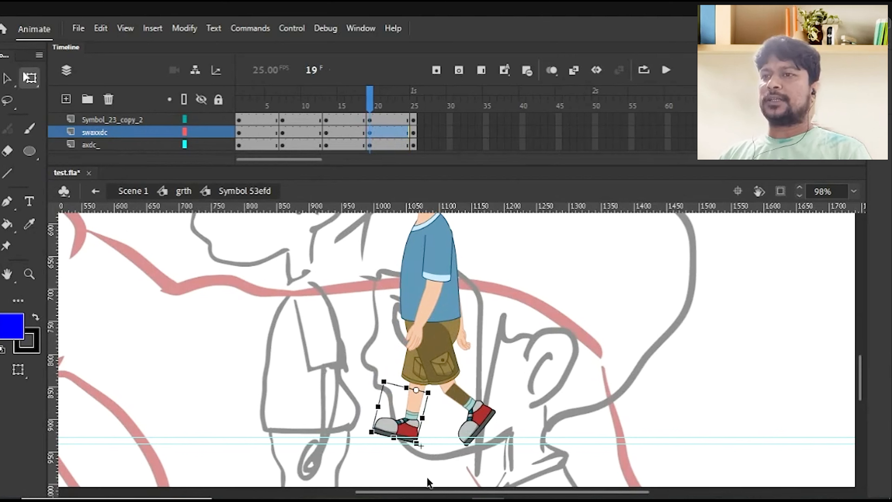
click(428, 480)
Try to rotate the leading leg further back so that it stands upright under the body
drag(383, 381, 427, 338)
mouse_move(443, 454)
mouse_down()
mouse_move(464, 450)
mouse_move(457, 453)
mouse_up()
click(464, 446)
key(v)
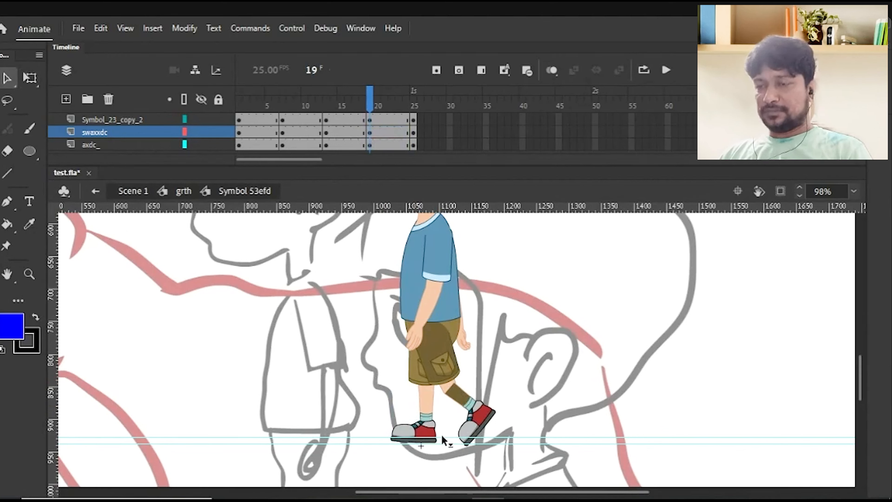
Try another rotation of the whole leading leg about the hip and undo it
drag(391, 383, 421, 429)
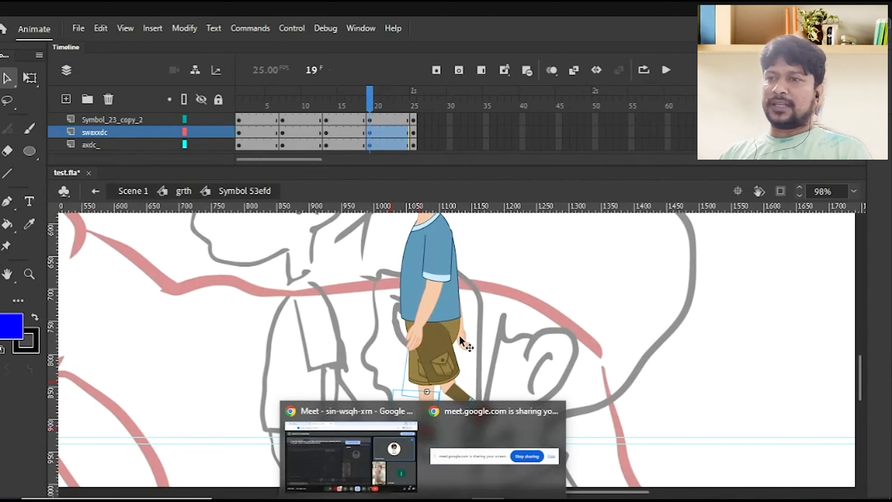
key(q)
drag(419, 382, 427, 338)
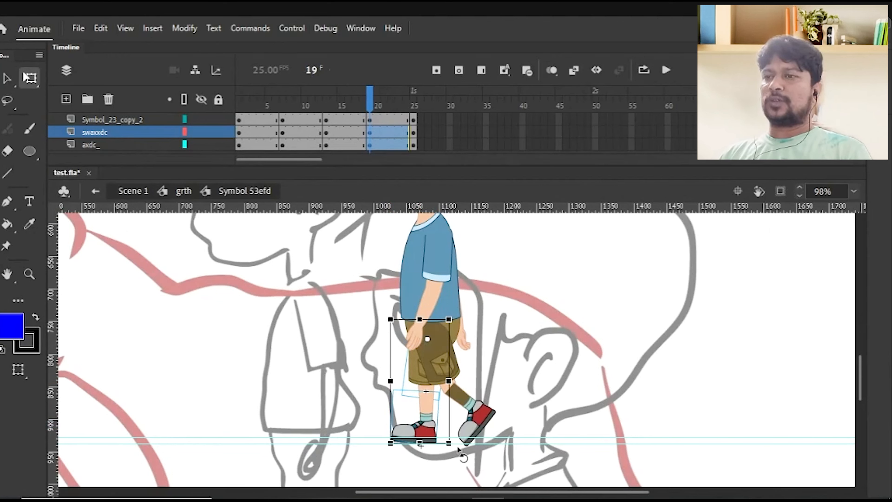
drag(461, 458, 410, 464)
key(ctrl+z)
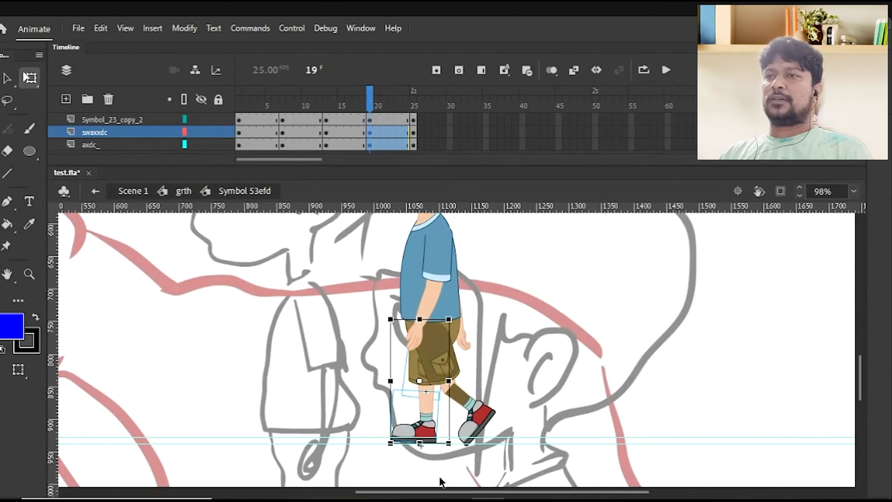
Undo the latest rotations of the leading leg back to the earlier pose with the level foot
click(450, 443)
key(ctrl+z)
key(ctrl+z)
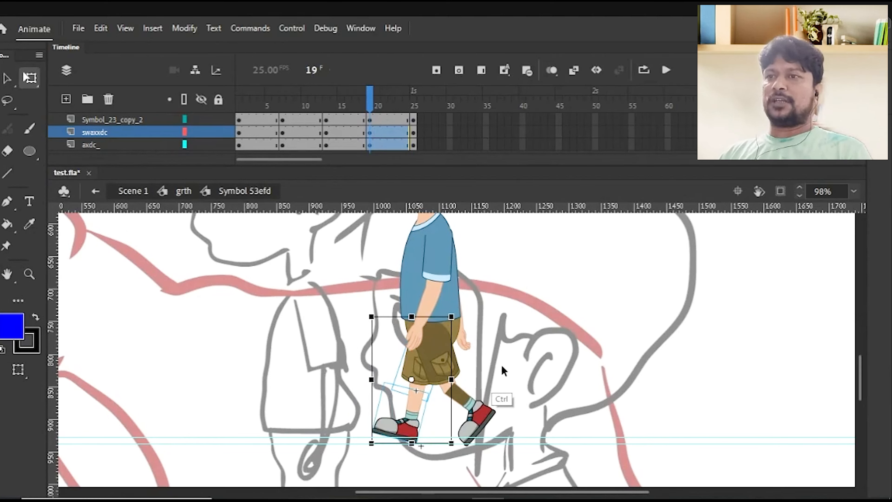
key(ctrl+z)
key(ctrl+z)
key(ctrl+z)
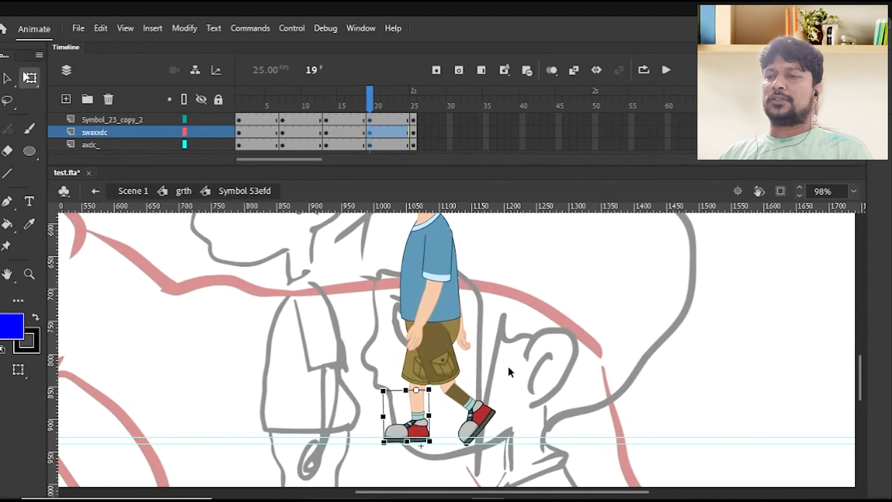
key(ctrl+z)
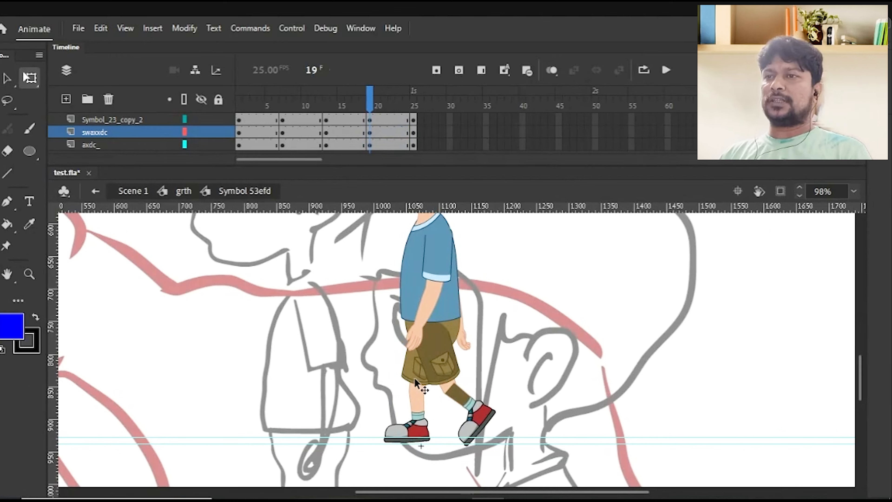
Try to straighten the leading leg by rotating only its thigh and shifting the lower leg back to match
click(415, 379)
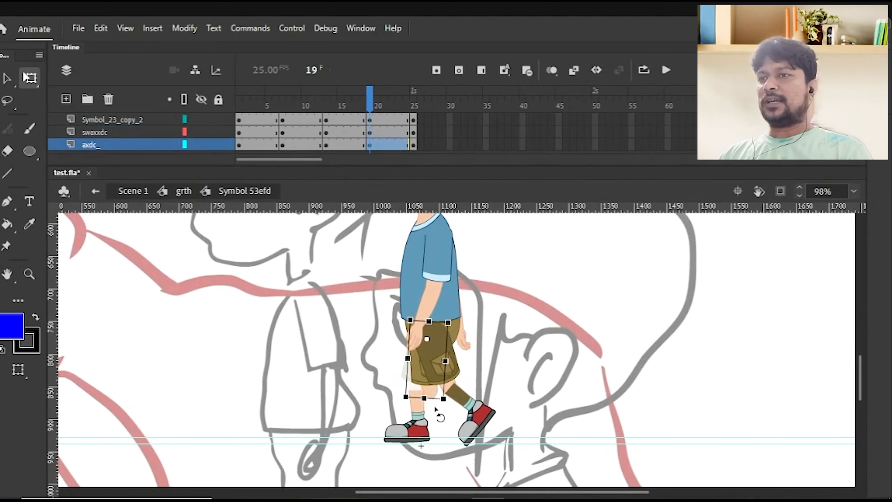
click(427, 425)
drag(421, 409, 435, 409)
click(435, 473)
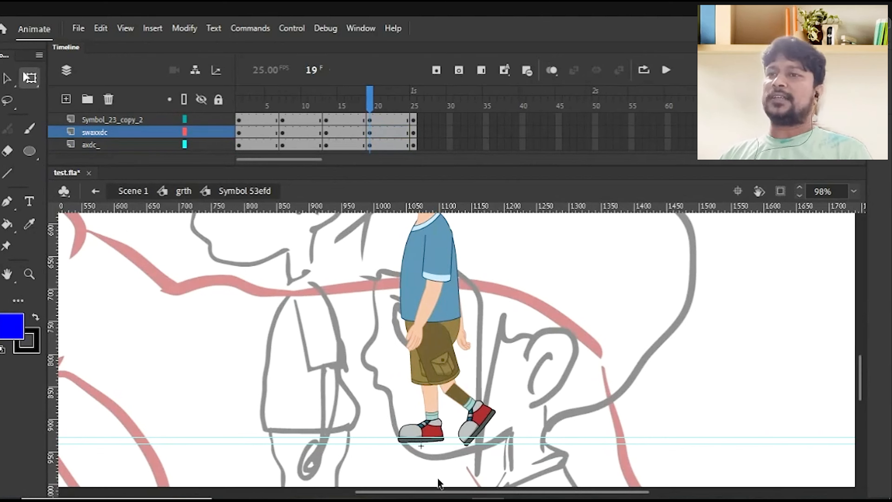
click(438, 421)
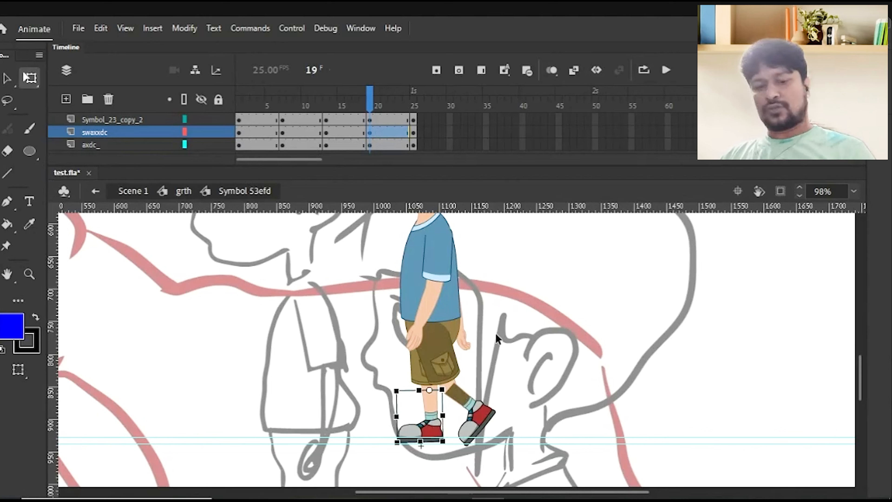
Undo the separate thigh and lower-leg adjustments on the leading leg
key(ctrl+z)
key(ctrl+z)
key(ctrl+z)
key(ctrl+z)
key(ctrl+z)
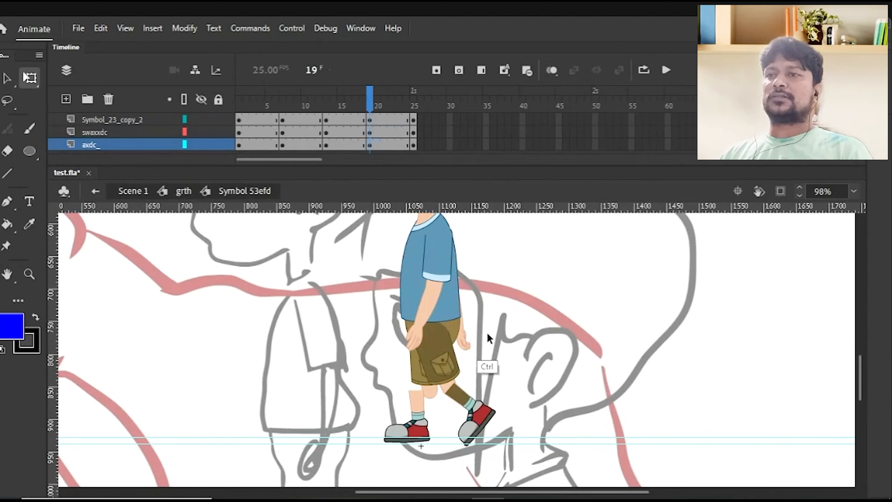
key(ctrl+z)
key(ctrl+z)
key(ctrl+z)
key(ctrl+z)
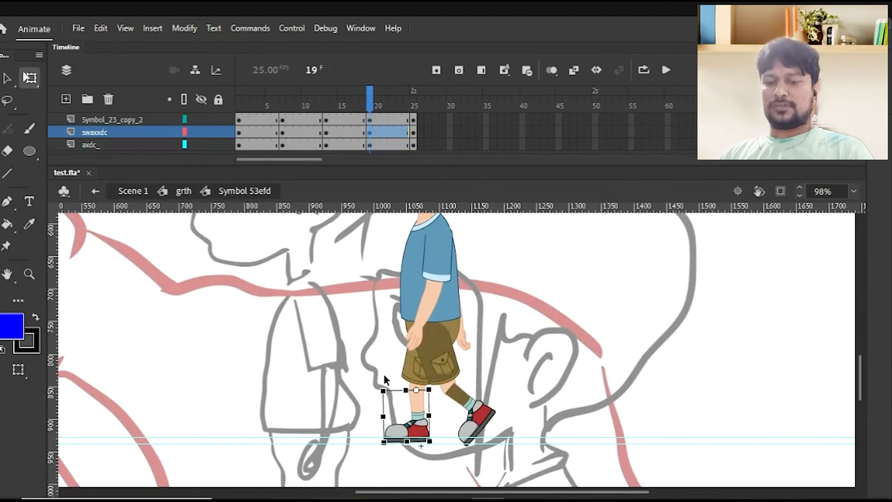
Rotate the whole leading leg slightly back about the hip and rotate its lower leg to plant the foot flat
key(v)
drag(389, 369, 415, 432)
key(q)
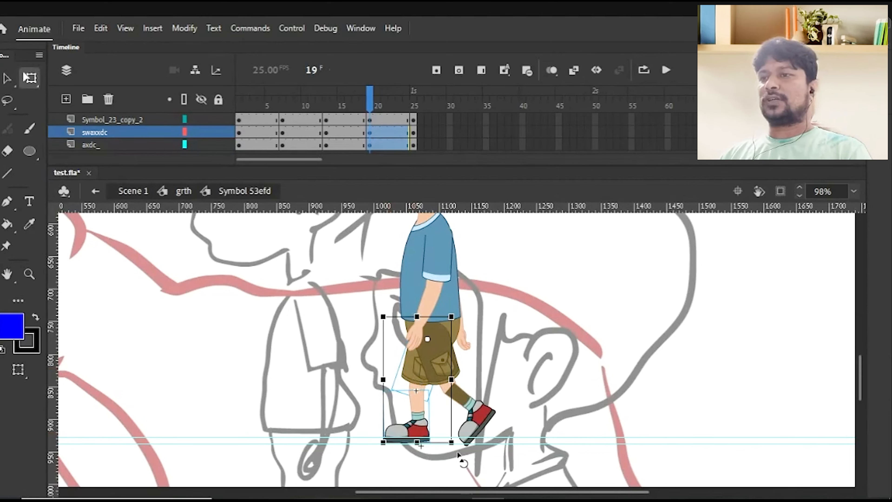
drag(457, 453, 482, 445)
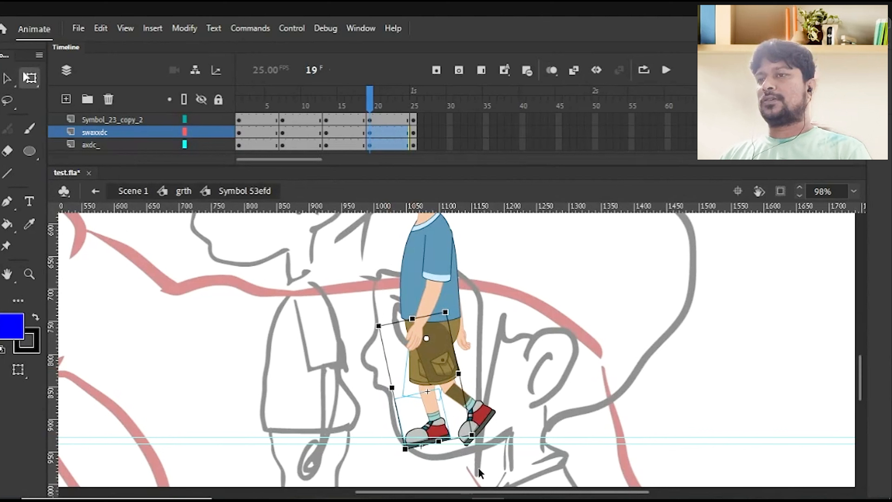
click(479, 467)
click(444, 429)
key(ctrl+z)
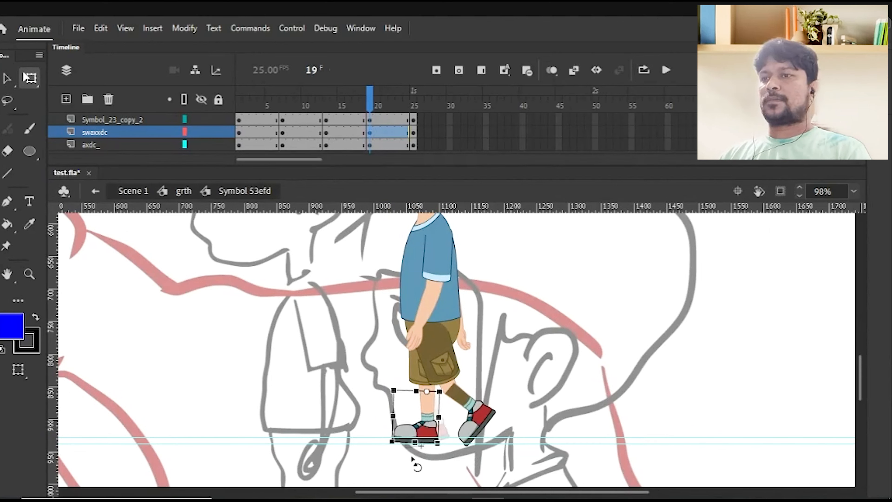
drag(412, 457, 418, 458)
click(510, 374)
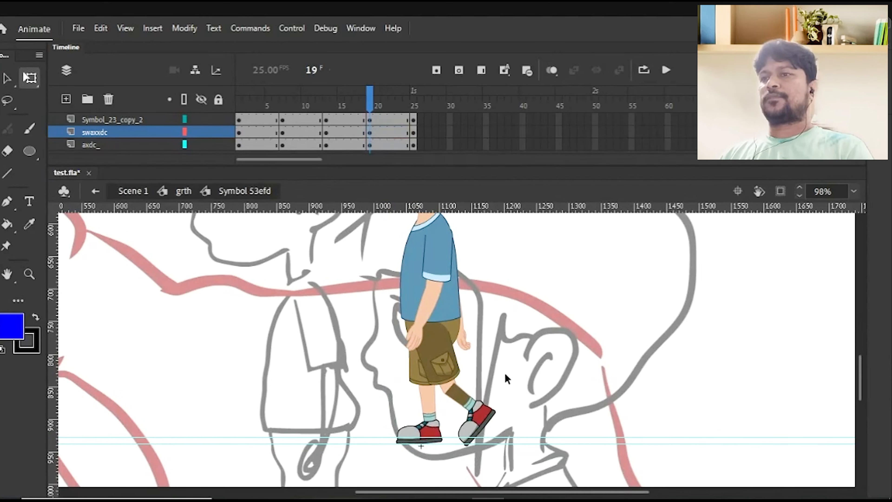
Swing the trailing leg forward about the hip past the planted leg, bend its knee with the shin angled back, and save the file
drag(507, 357, 454, 414)
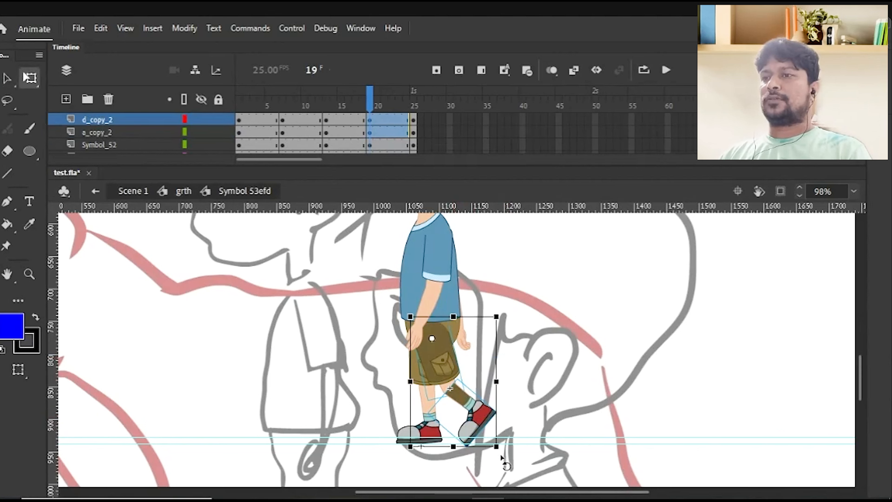
drag(502, 458, 430, 442)
click(386, 406)
click(403, 409)
click(484, 400)
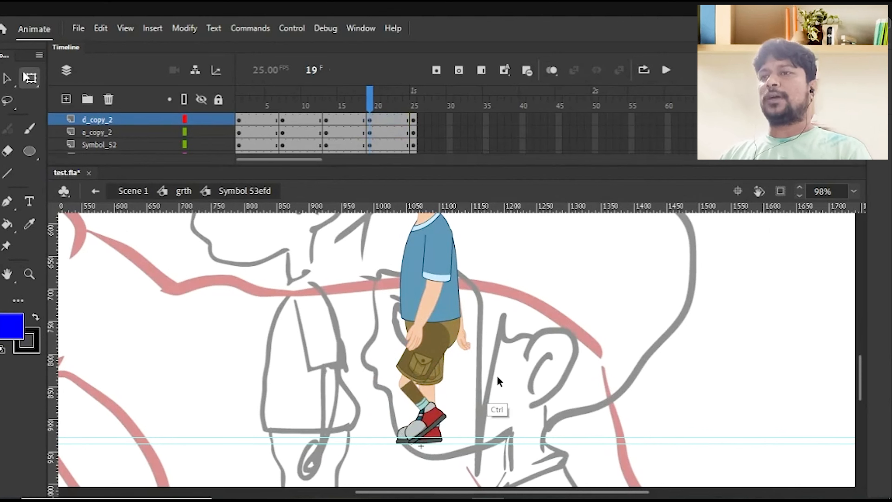
key(ctrl+s)
Compare the passing poses at frames 8 and 20, and swing the near arm back about the shoulder to hang beside the torso
click(290, 102)
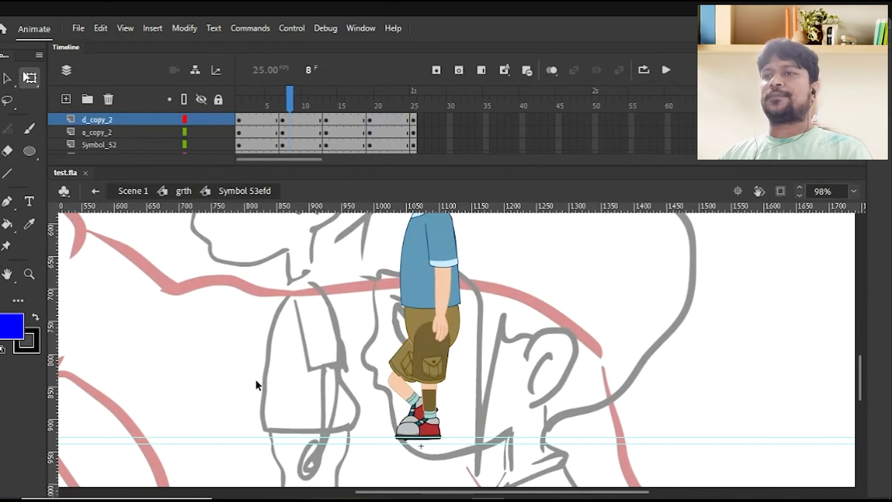
click(378, 104)
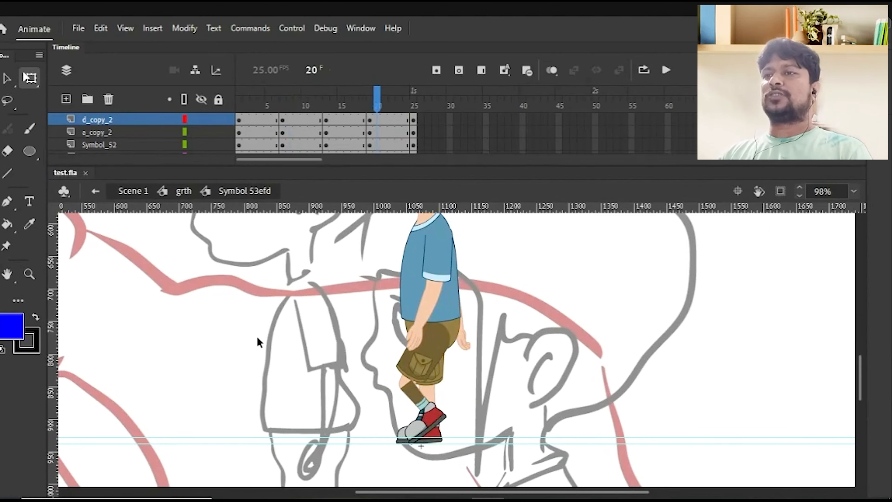
drag(287, 308, 278, 347)
click(406, 362)
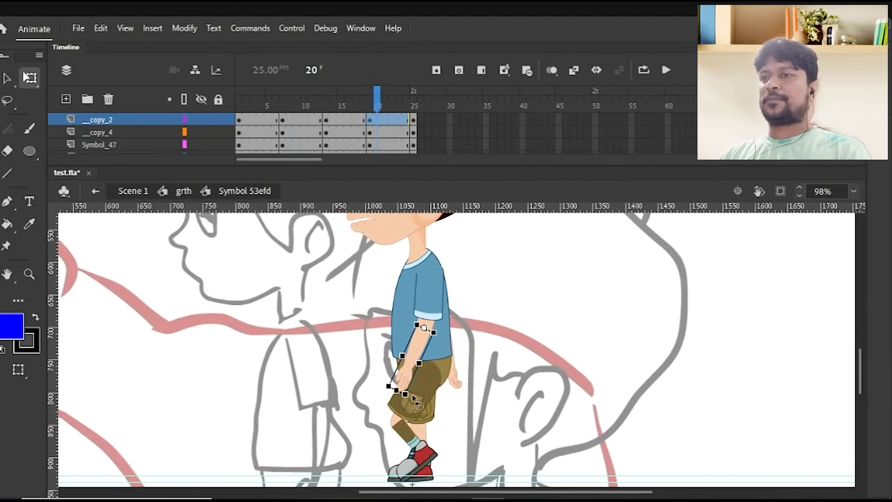
click(435, 299)
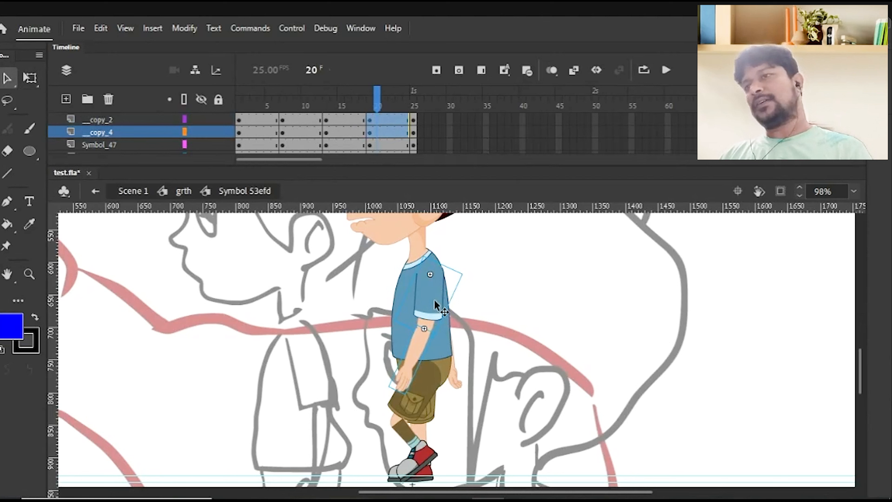
drag(425, 326, 430, 273)
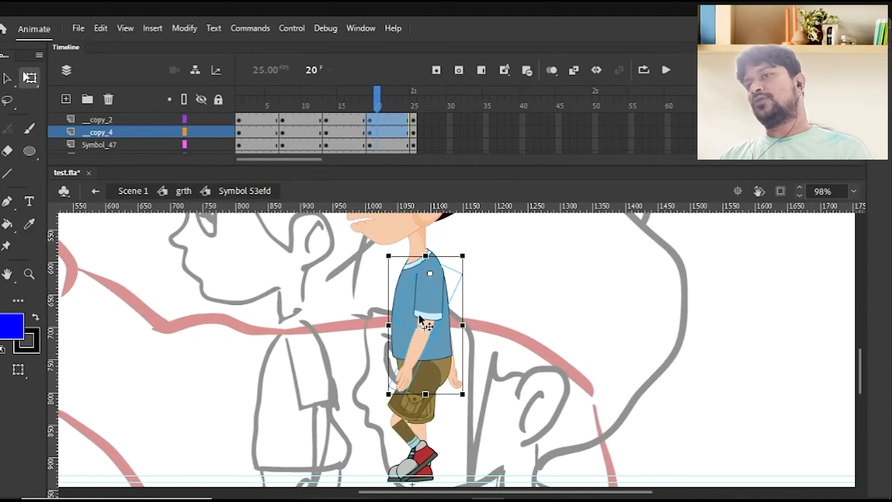
drag(387, 412, 394, 415)
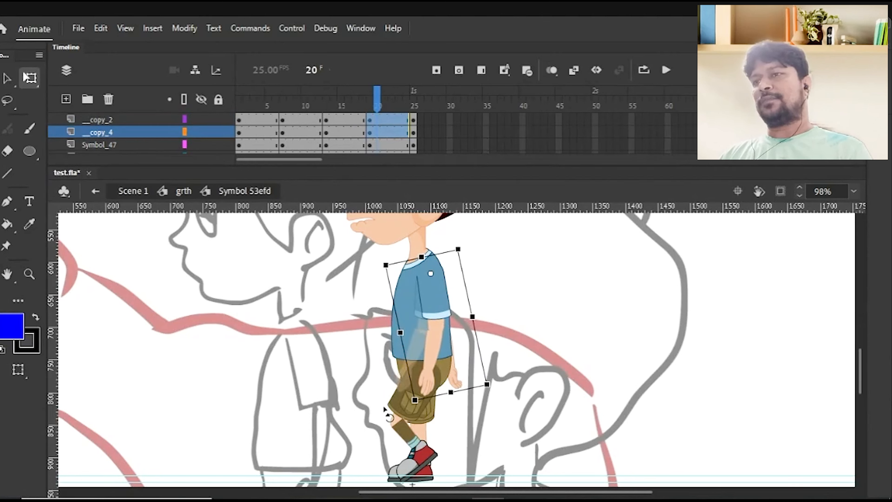
click(499, 334)
With the shirt layer Symbol_51 shown as outlines for the edit, swing the far arm forward about the shoulder beneath the torso
click(464, 386)
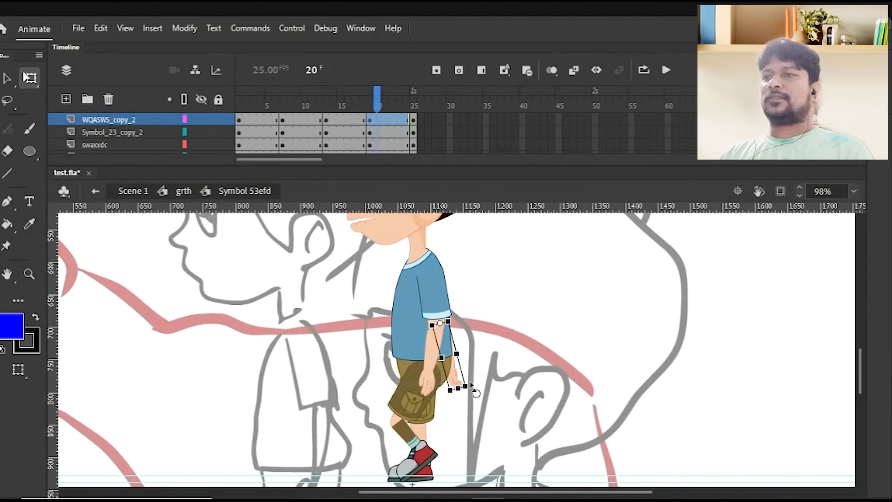
key(v)
click(405, 327)
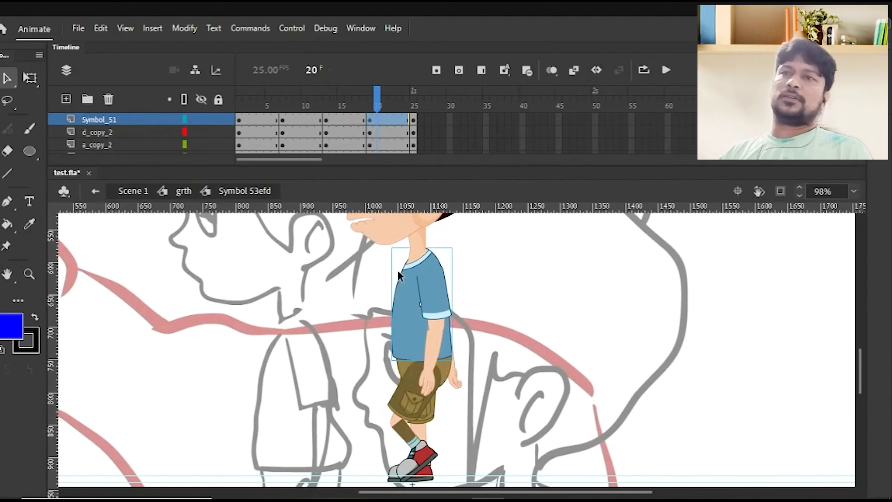
click(184, 119)
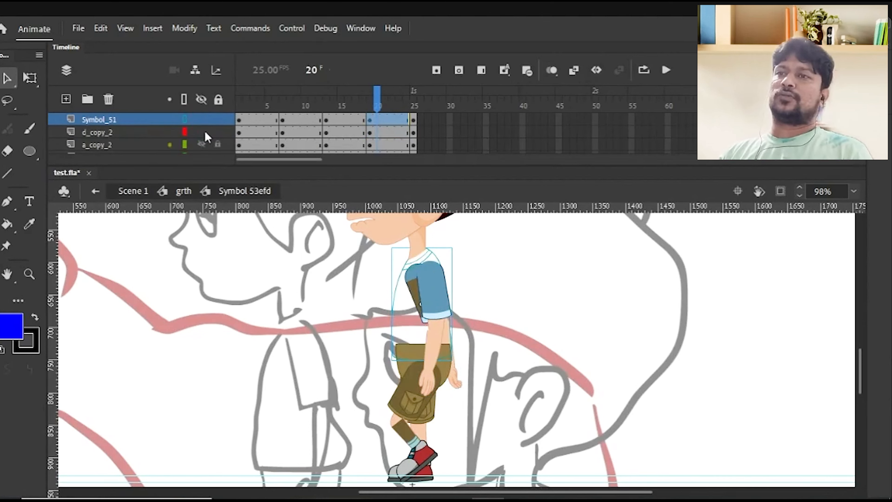
click(455, 385)
click(424, 312)
key(q)
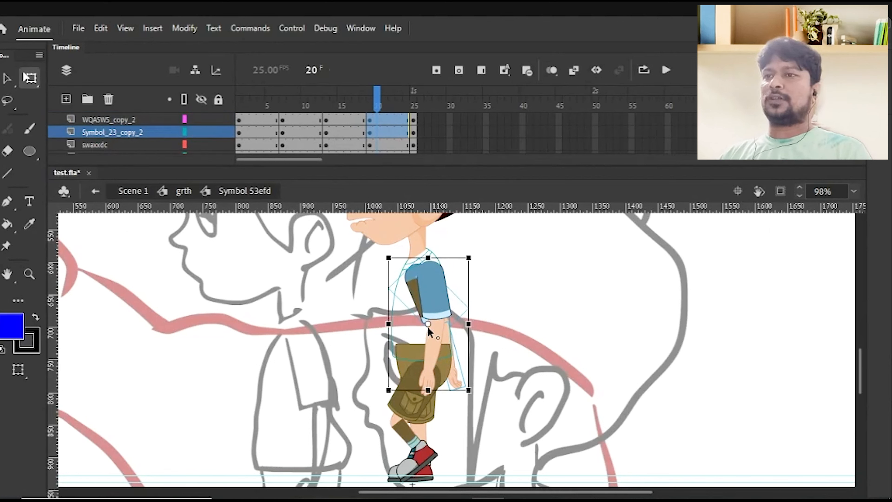
drag(428, 324, 418, 277)
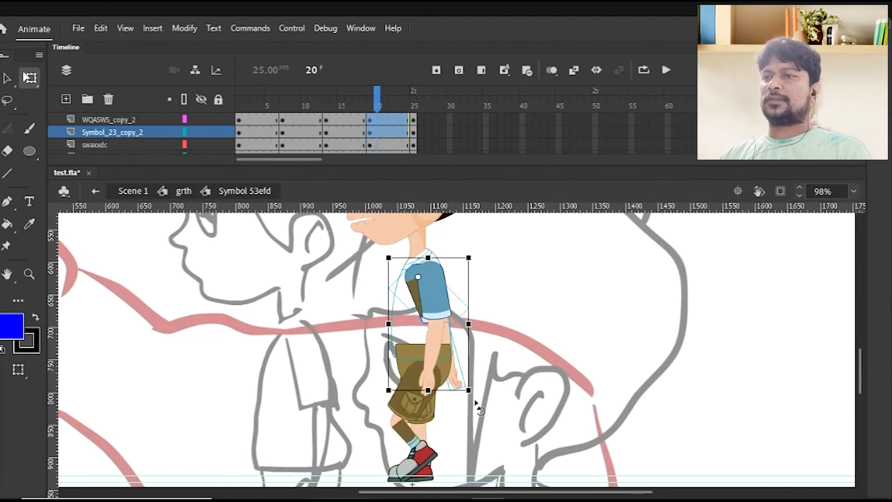
drag(476, 402, 477, 404)
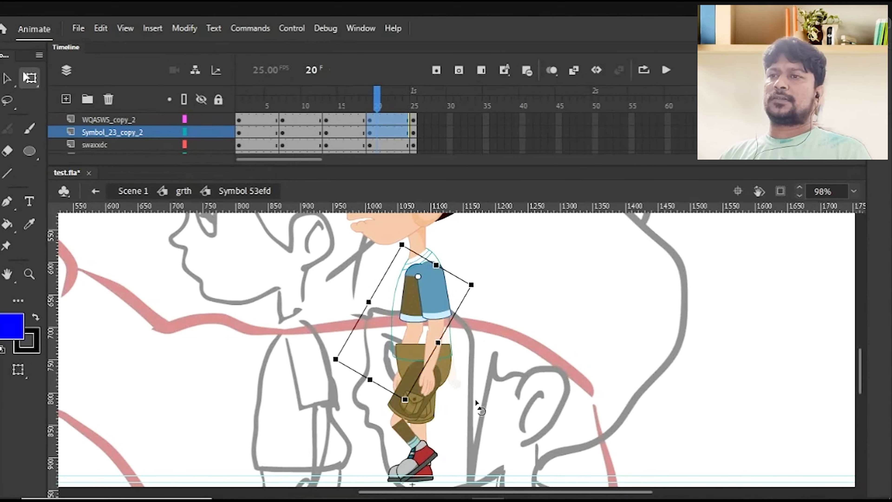
click(198, 293)
Compare the held contact pose at frame 18 with the new passing pose at frame 19 by stepping back and forth
key(ctrl+minus)
drag(243, 308, 236, 306)
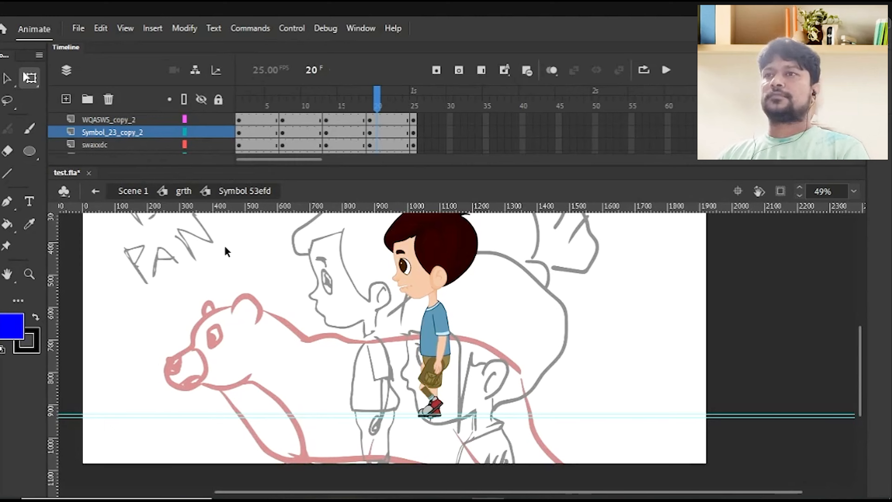
key(comma)
key(comma)
key(period)
key(comma)
key(period)
key(comma)
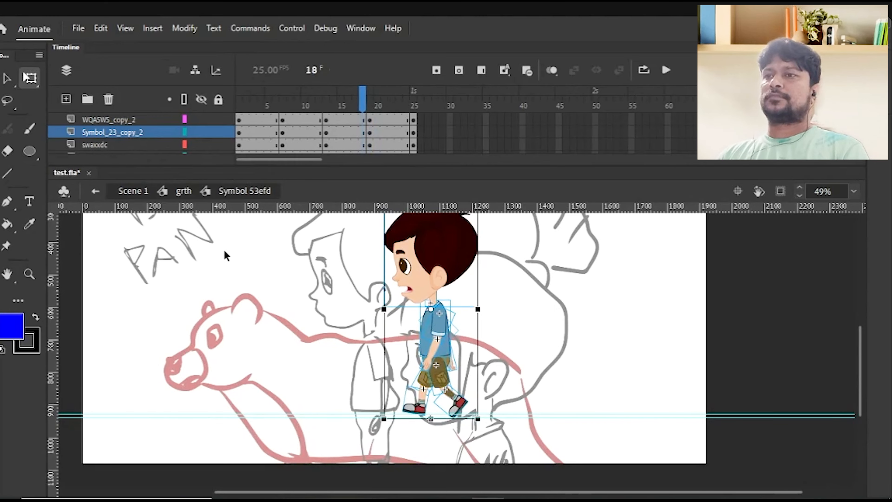
Compare the passing poses at frames 8 and 22, and add a horizontal guide at the top of the head in the frame 8 pose
key(period)
drag(263, 242, 204, 294)
click(291, 105)
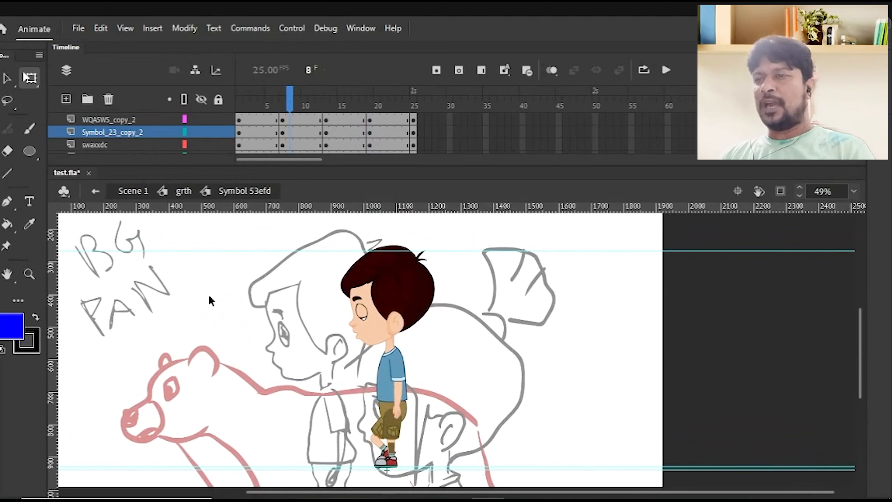
click(392, 105)
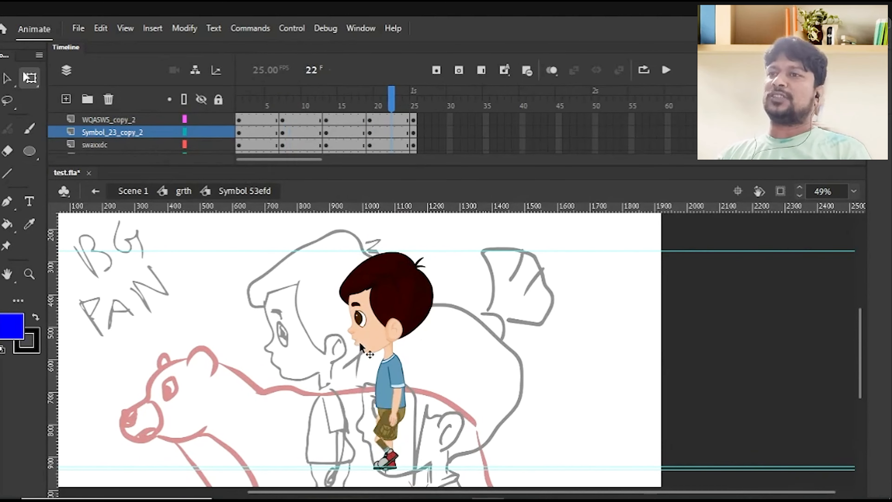
click(291, 106)
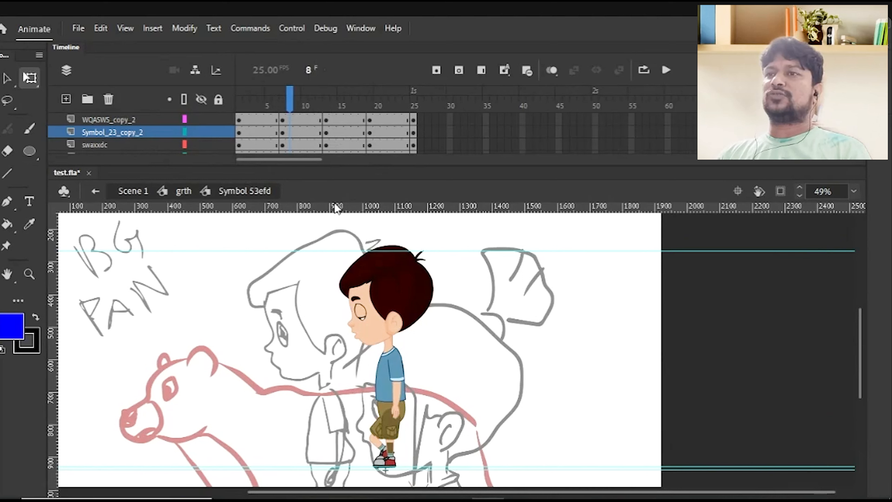
drag(337, 208, 458, 403)
At frame 20, raise the boy's head, torso, arms and hips together until the head meets the new upper guide, and save the file
click(376, 106)
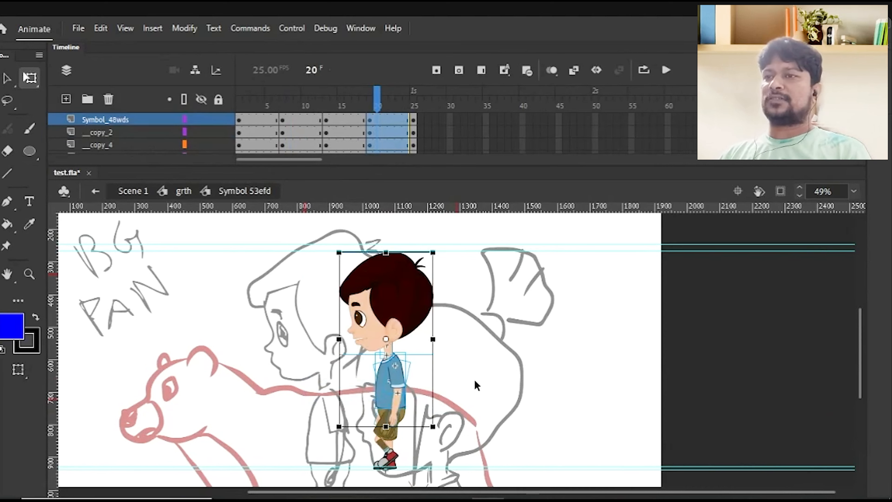
key(v)
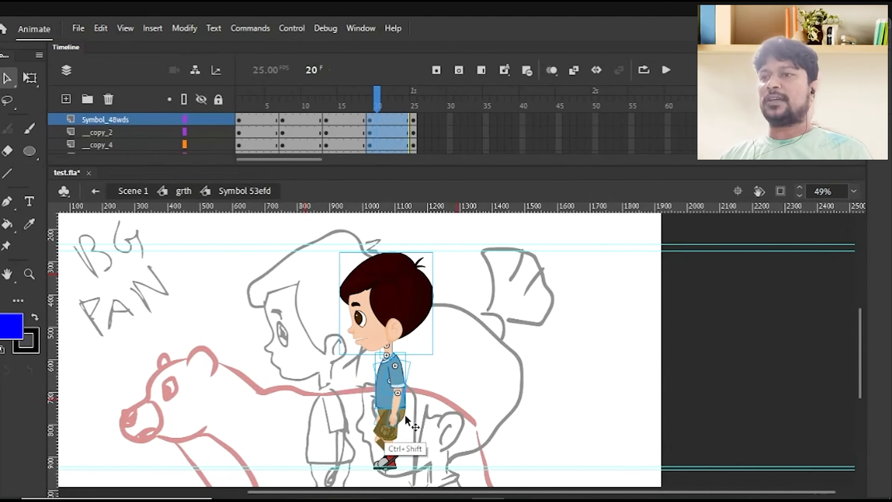
shift+click(404, 414)
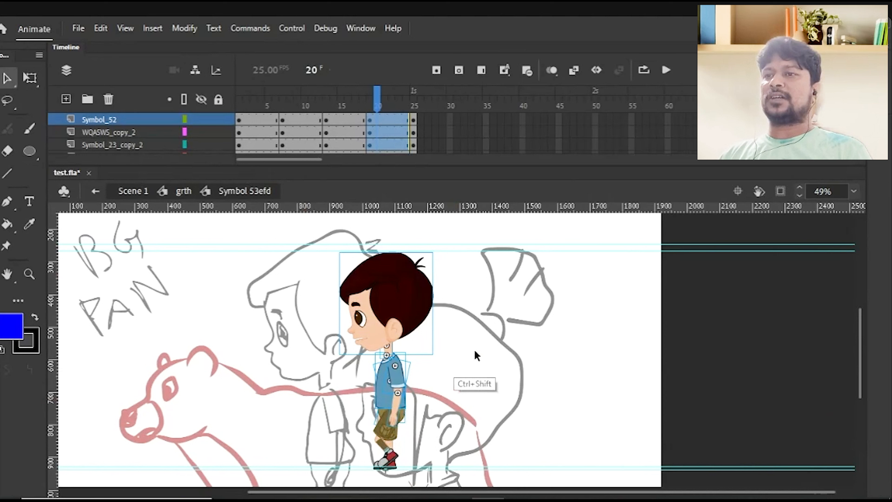
key(Up)
key(Up)
key(Up)
key(Up)
key(Up)
key(Up)
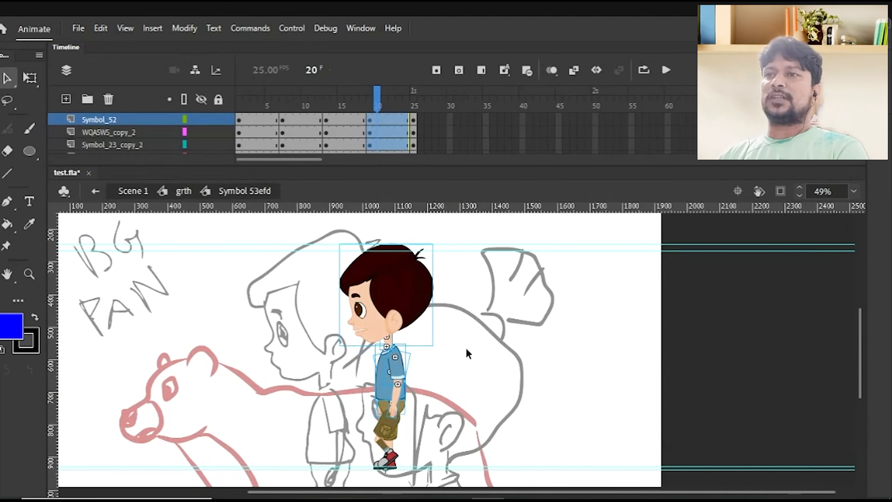
click(467, 352)
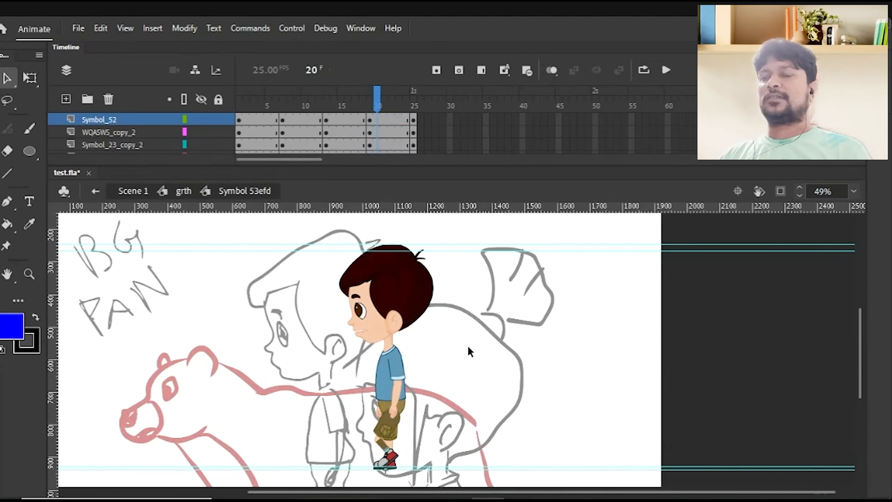
key(ctrl+s)
Raise the bent leg's thigh and shin together so the thigh rejoins the raised hips and the foot clears the planted shoe
scroll(467, 351, down, 2)
drag(451, 343, 391, 497)
click(419, 418)
ctrl+shift+click(419, 369)
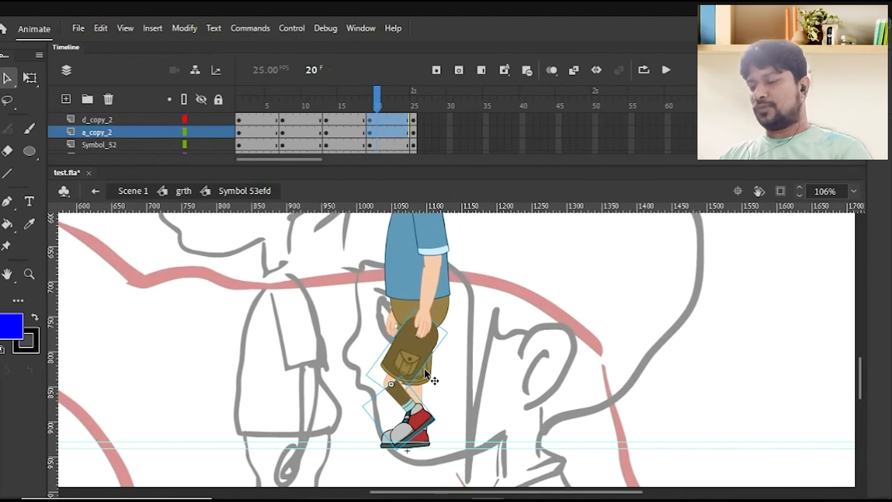
key(shift+Up)
key(shift+Up)
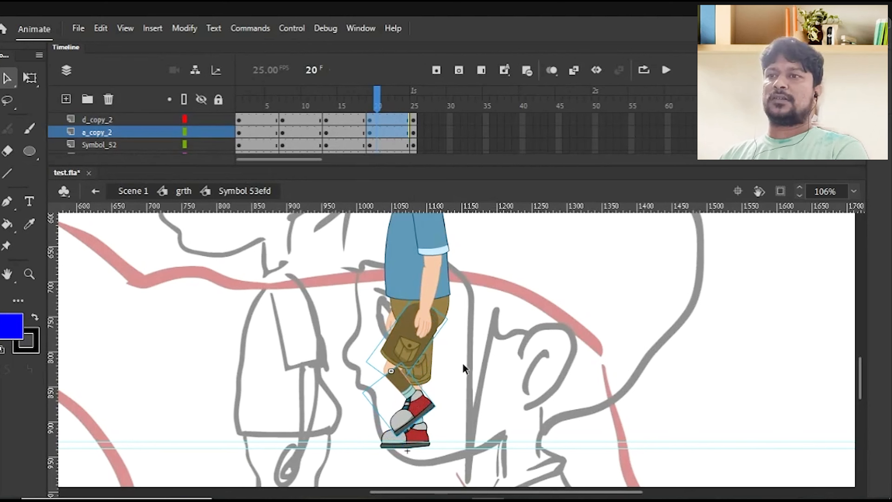
key(Up)
key(Up)
key(Up)
key(Up)
click(466, 365)
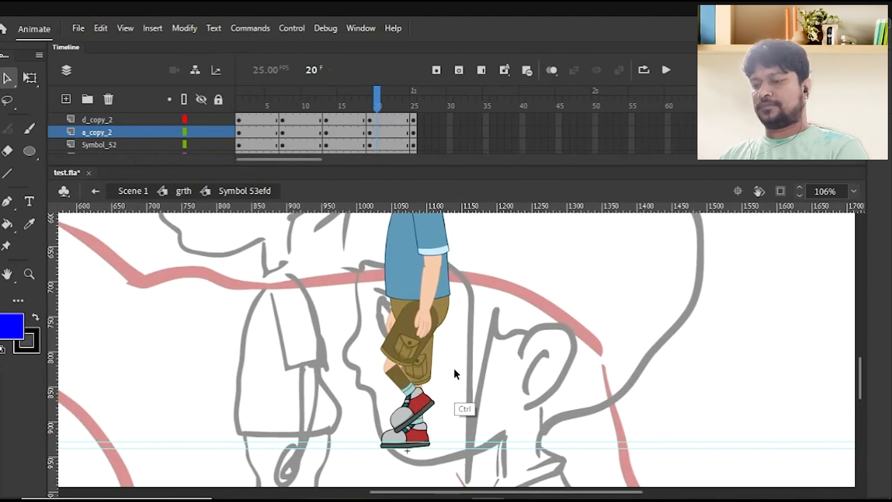
Compare the contact pose at frame 18 with the raised passing pose at frame 19 by stepping back and forth
key(ctrl+minus)
drag(502, 315, 493, 318)
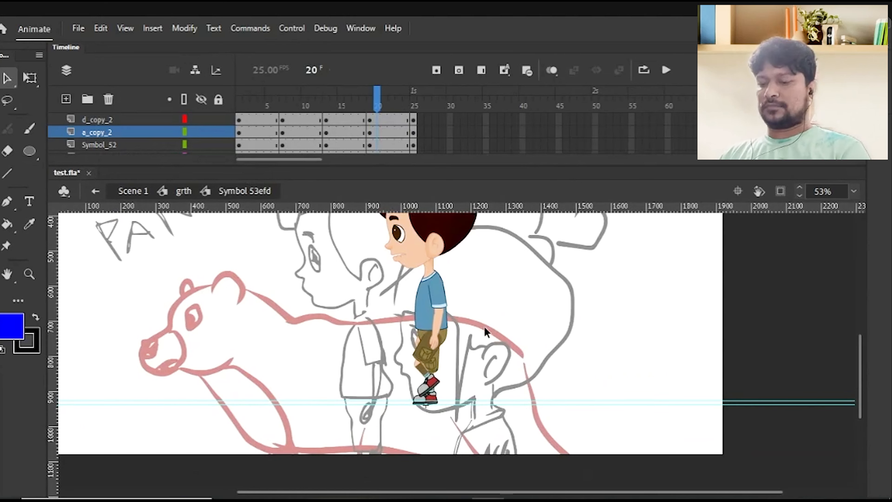
key(comma)
key(comma)
key(period)
key(comma)
click(512, 330)
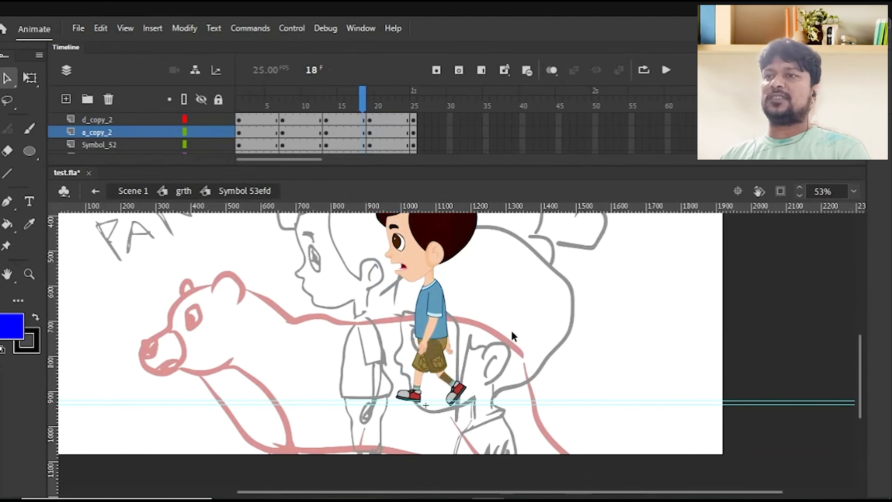
key(period)
key(comma)
key(period)
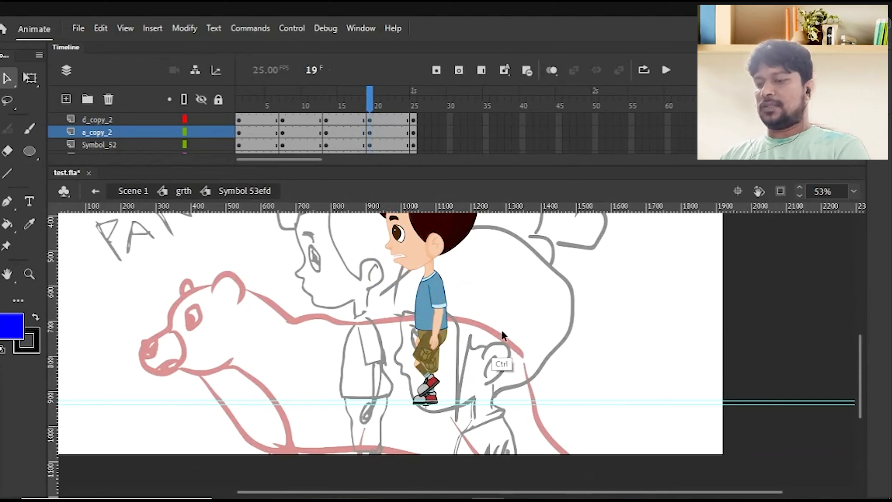
Create classic tweens between the keyframes on all the boy's layers from Symbol_48wds to axdc_, leaving out Layer_10
key(ctrl+minus)
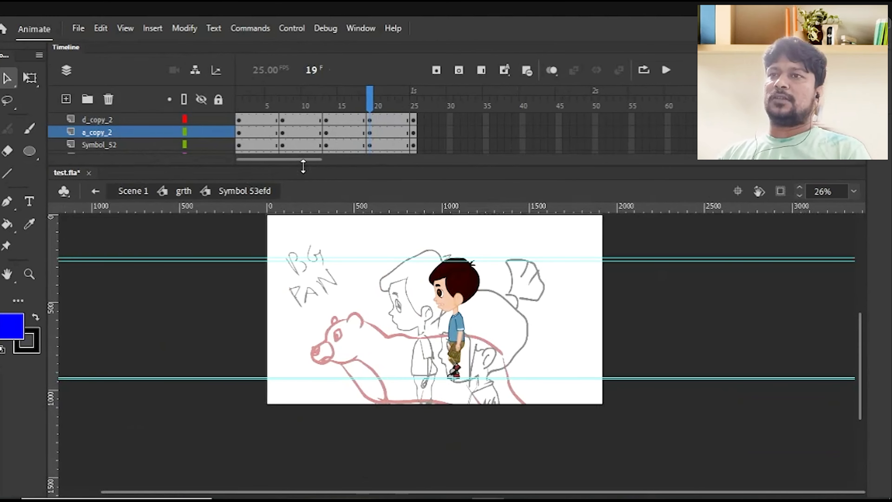
drag(303, 167, 283, 373)
click(246, 133)
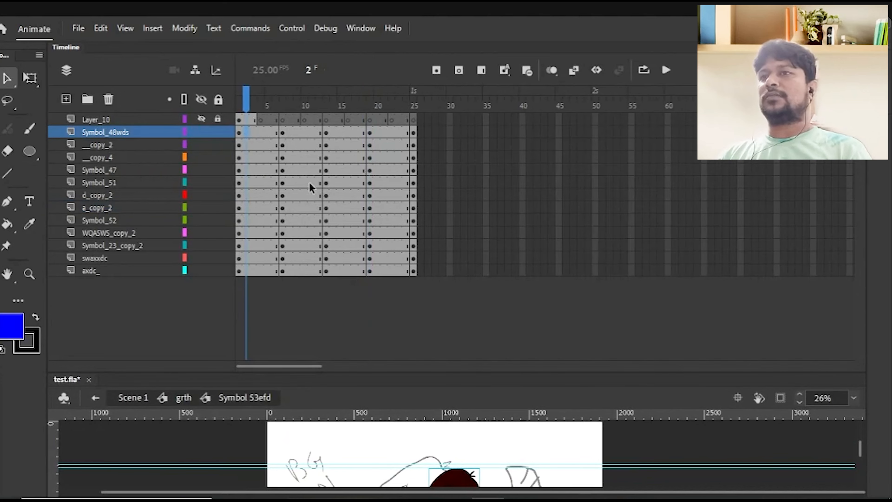
shift+click(393, 271)
right_click(390, 218)
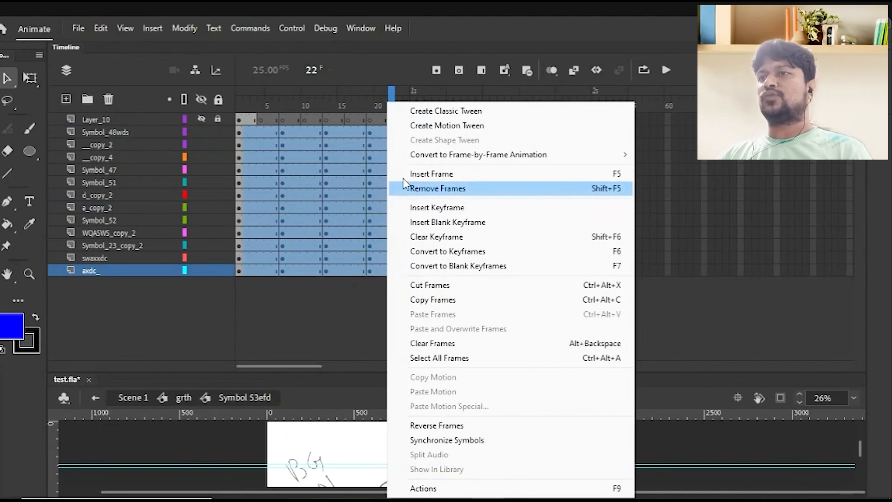
click(433, 112)
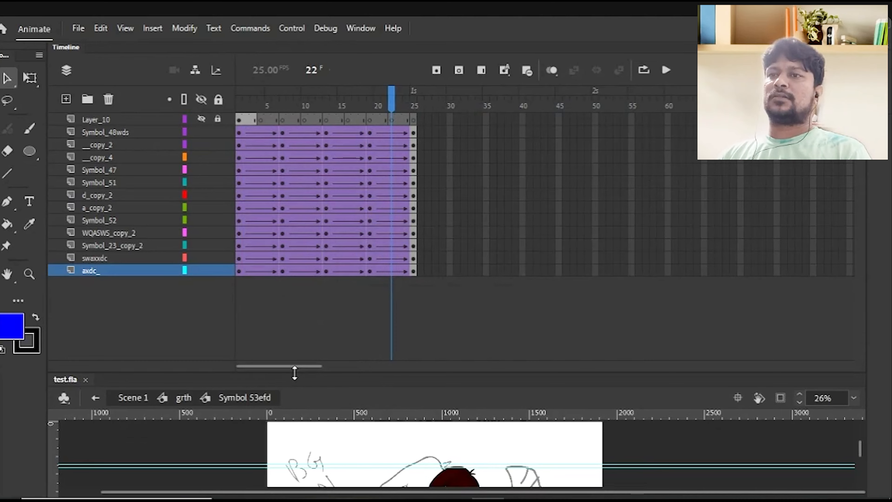
Return to frame 1 and turn the hidden sketch layer Layer_10 into a guide layer
drag(295, 372, 339, 181)
drag(392, 95, 197, 126)
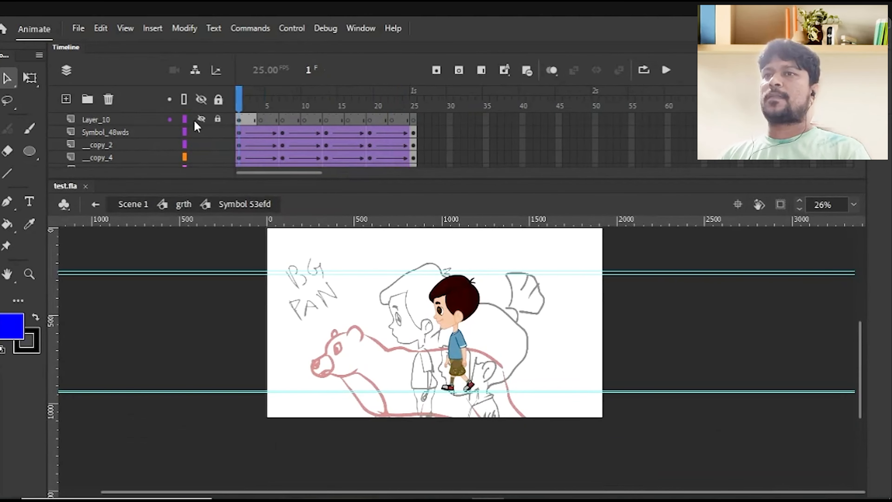
right_click(148, 120)
click(205, 319)
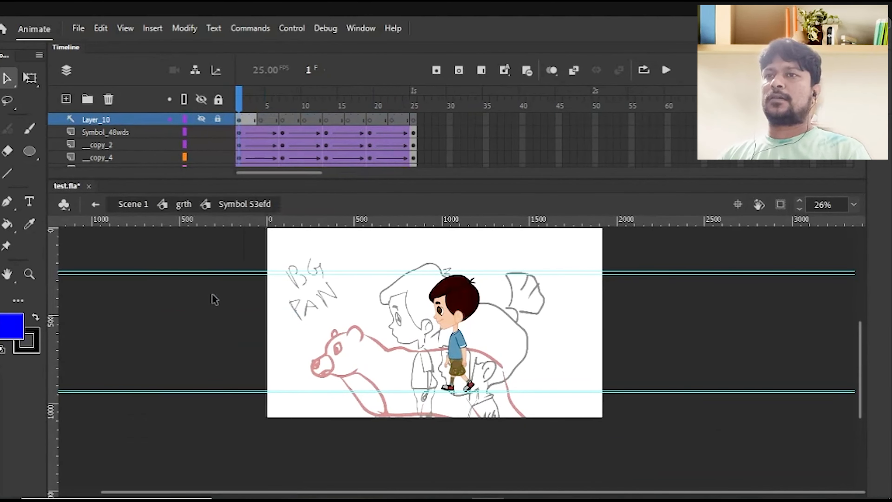
Play the tweened walk cycle several times to check the motion
scroll(267, 313, up, 2)
key(ctrl+space)
drag(446, 333, 553, 272)
key(Return)
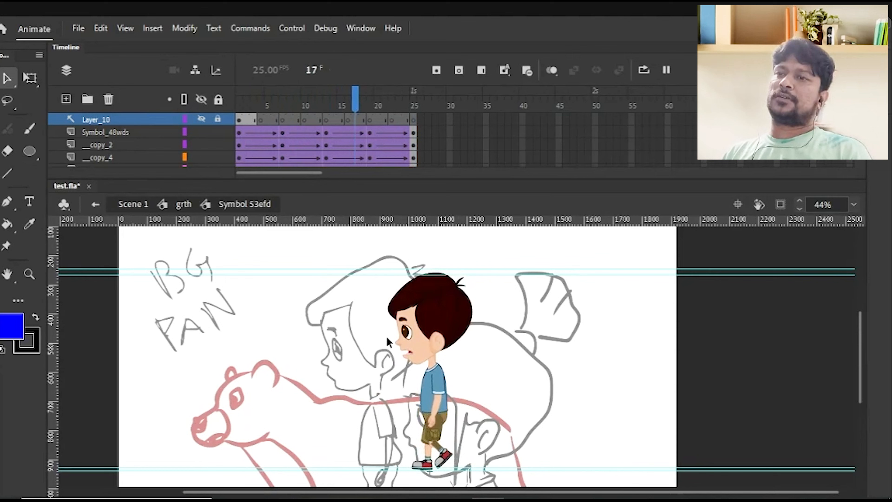
key(Return)
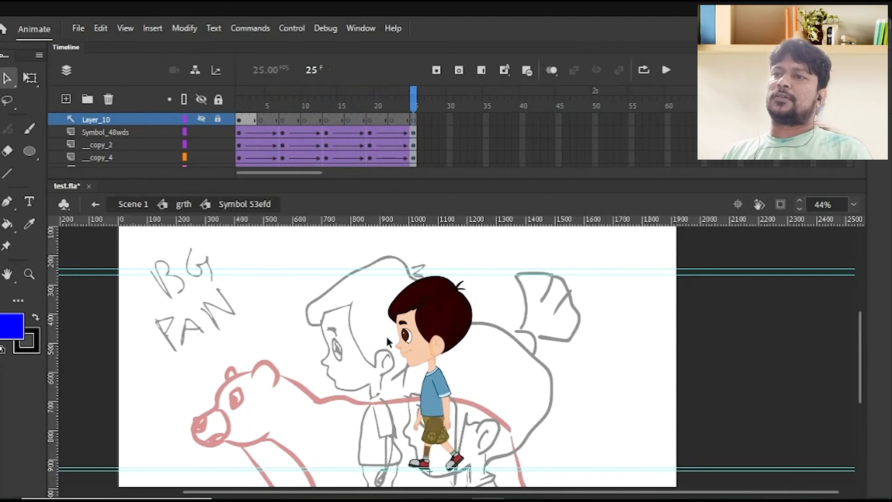
key(Return)
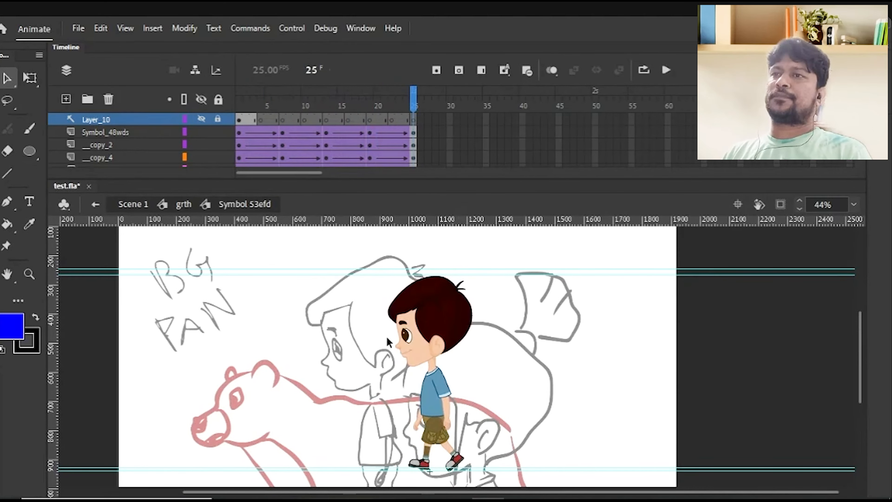
key(Return)
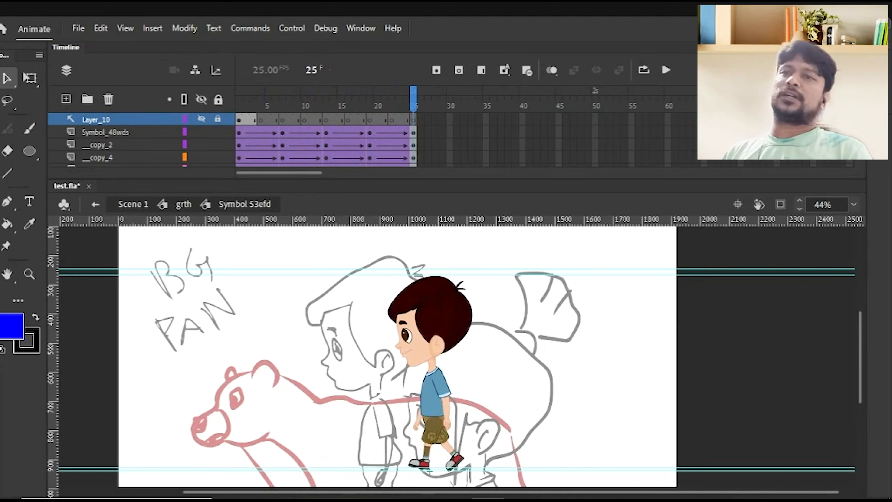
Step out to the grth symbol, reopen the boy's Symbol 53efd, and return to frame 1
click(186, 205)
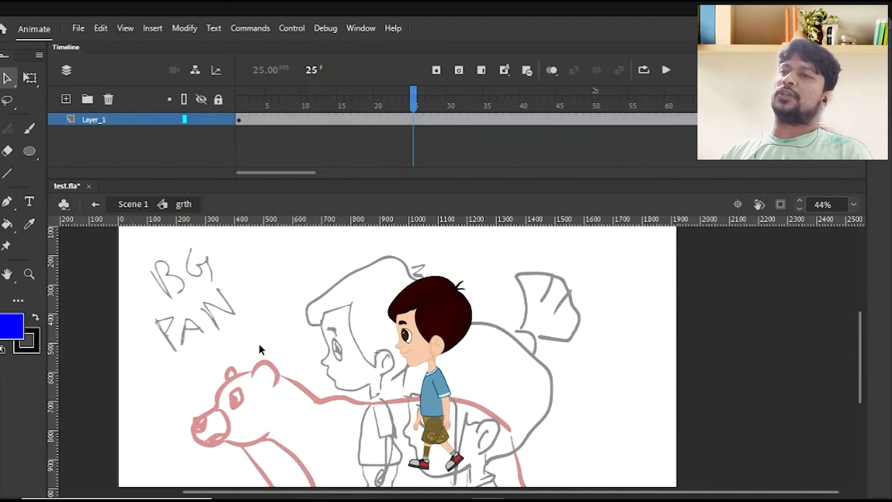
double_click(443, 325)
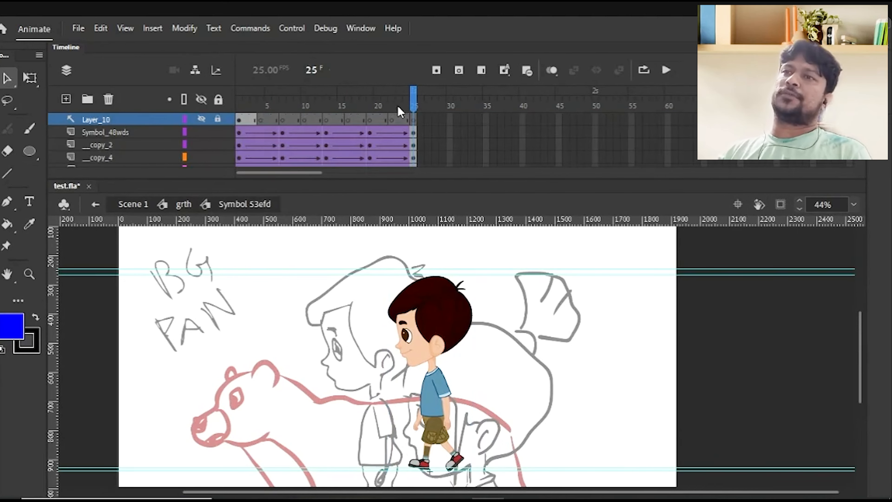
drag(398, 107, 210, 151)
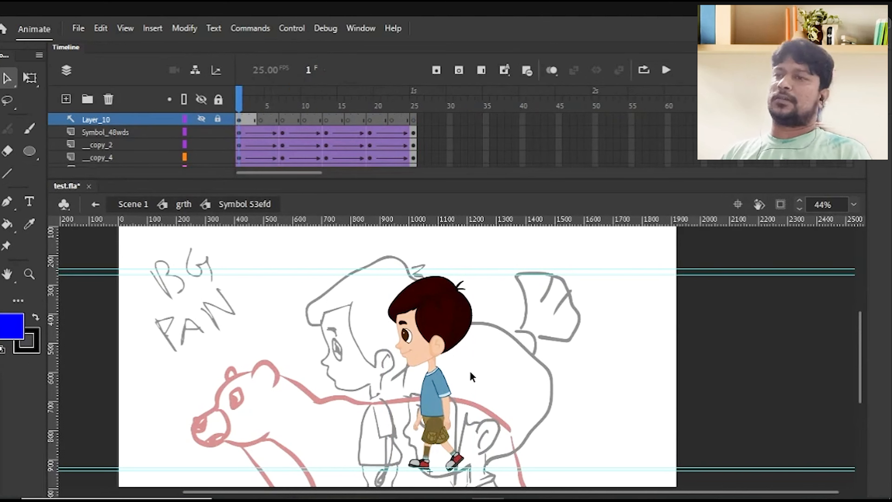
mouse_move(353, 469)
mouse_down()
mouse_move(488, 369)
mouse_move(367, 464)
mouse_up()
click(378, 423)
click(386, 401)
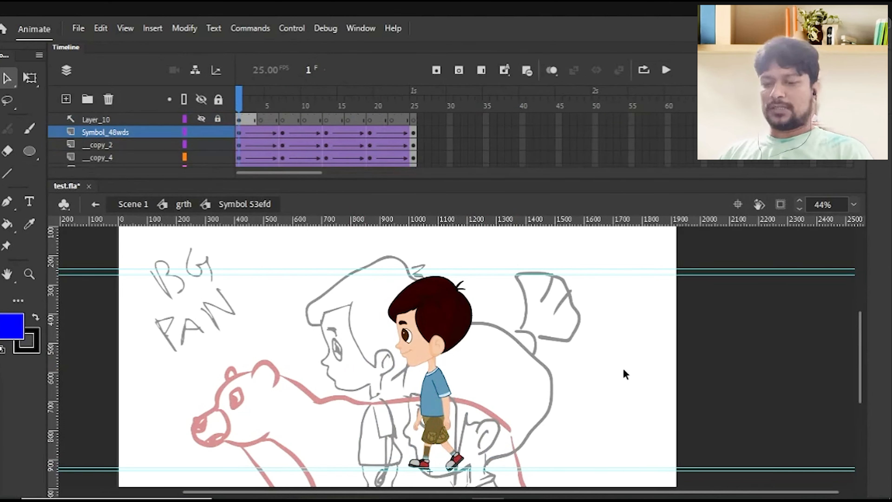
key(b)
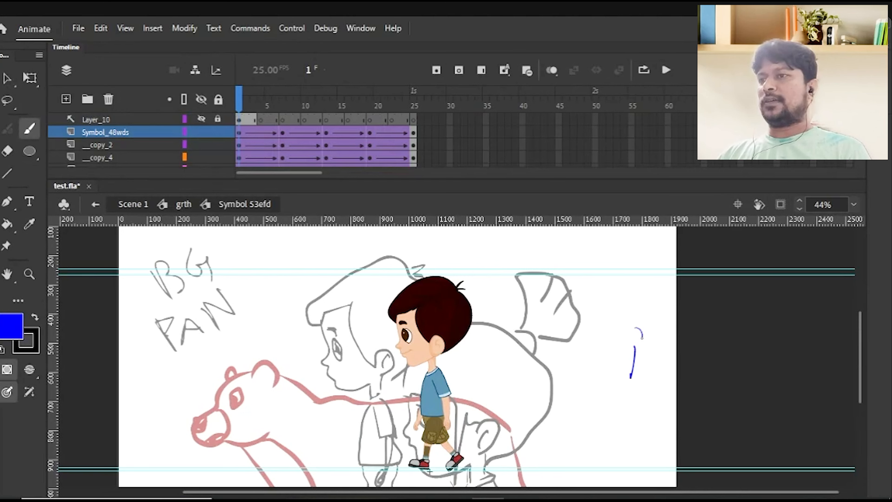
drag(635, 327, 616, 345)
drag(565, 362, 596, 366)
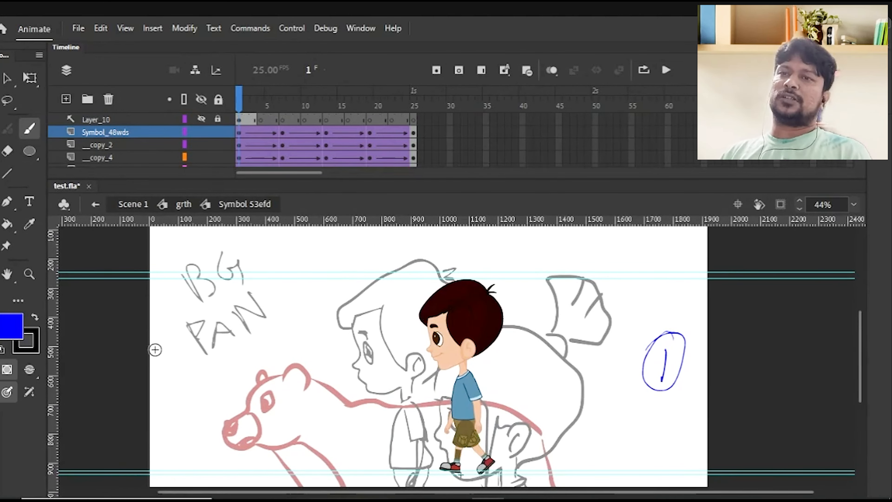
drag(155, 349, 186, 379)
drag(210, 313, 153, 340)
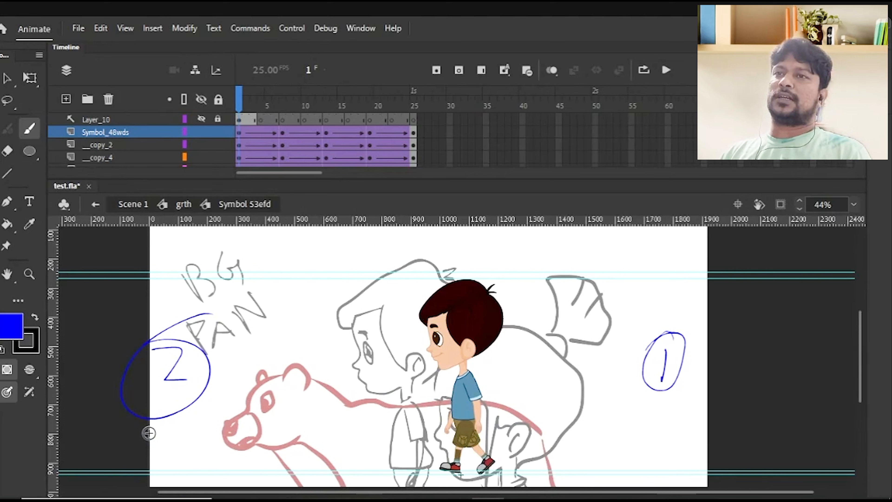
key(ctrl+z)
key(ctrl+z)
key(ctrl+z)
key(ctrl+z)
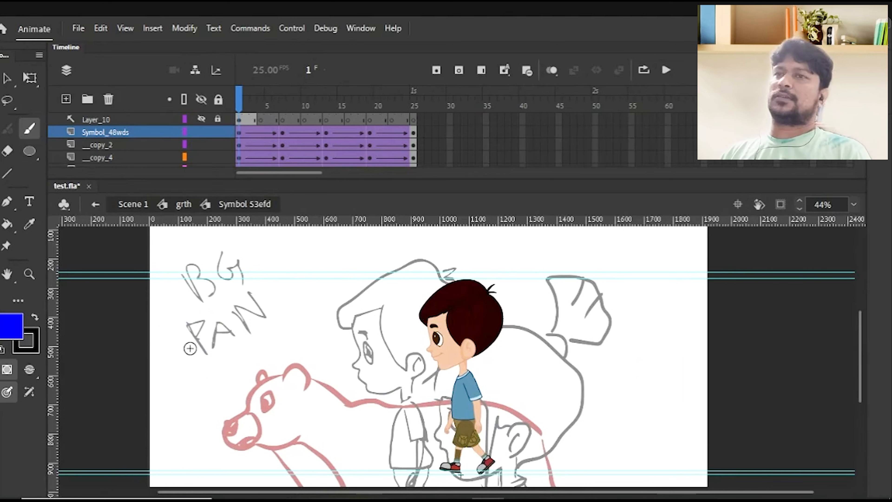
Show and unlock Layer_10, and brush a circled 1 beside the rightmost pose sketch and a circled 2 beside the leftmost
click(201, 119)
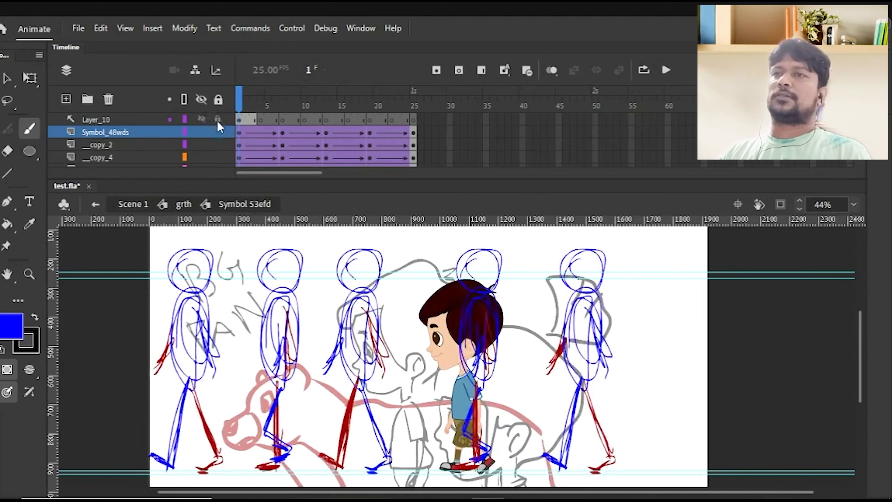
click(117, 119)
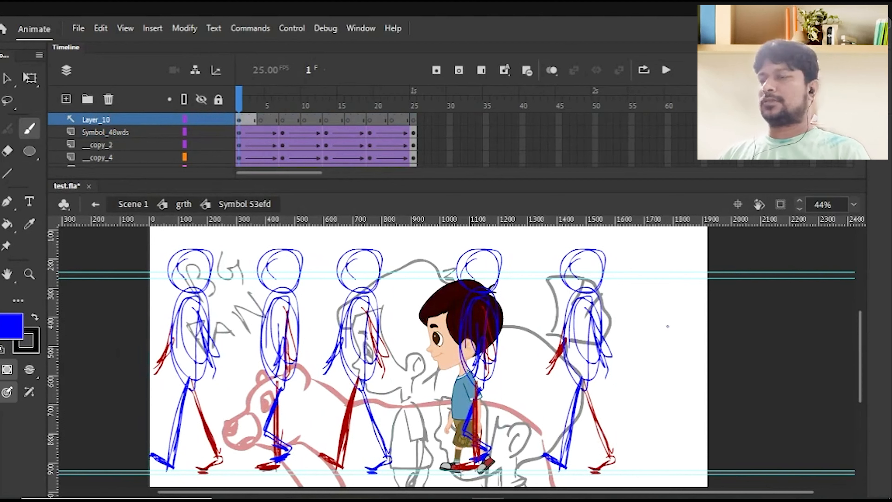
drag(668, 326, 668, 368)
mouse_move(685, 315)
mouse_down()
mouse_move(633, 352)
mouse_move(687, 316)
mouse_up()
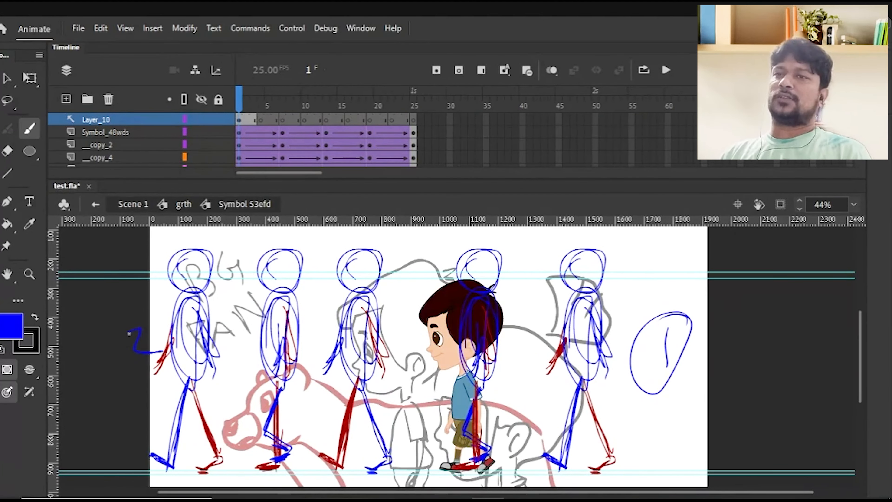
drag(104, 367, 186, 337)
key(v)
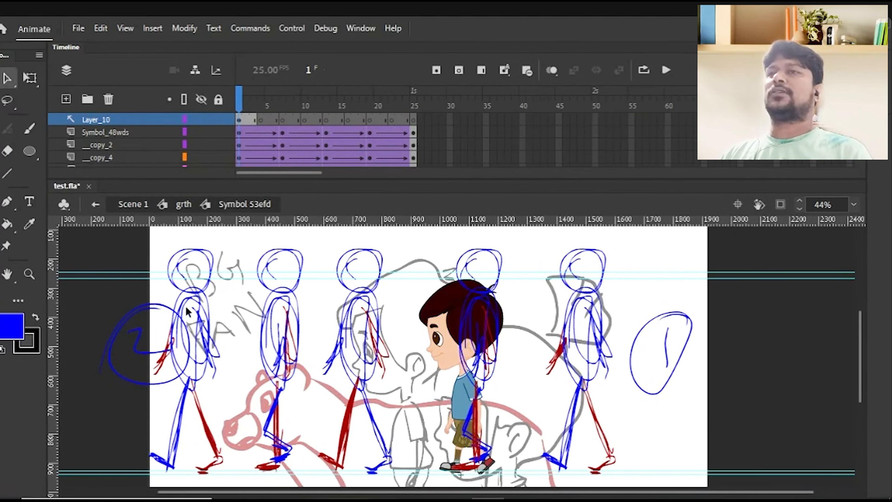
Hide the sketch layer Layer_10 again and step out to the grth symbol, leaving nothing selected
click(201, 119)
click(201, 119)
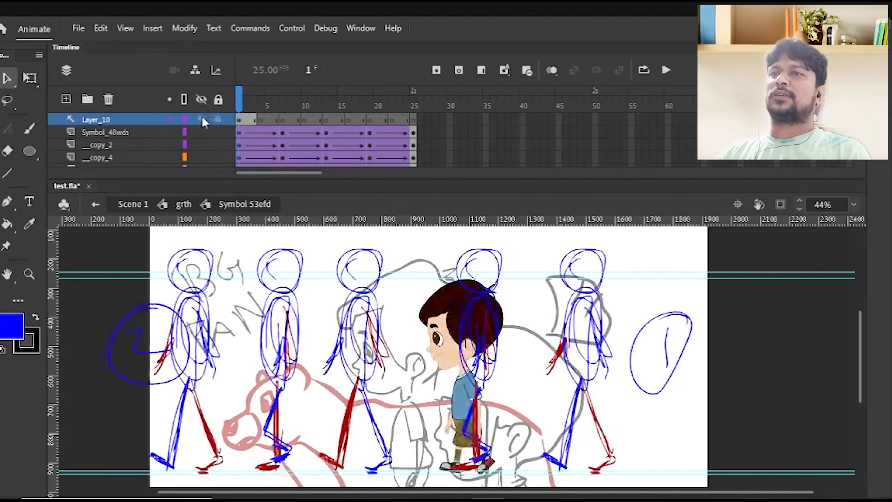
click(201, 119)
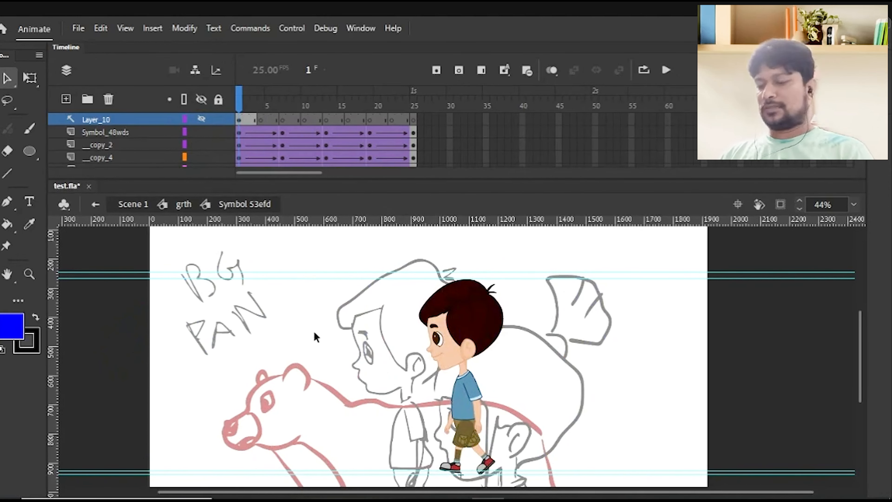
key(ctrl+minus)
double_click(318, 353)
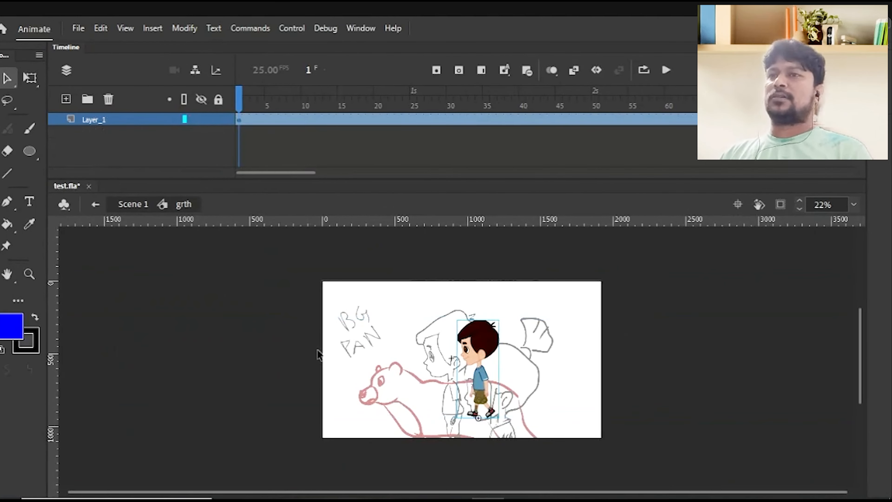
click(303, 369)
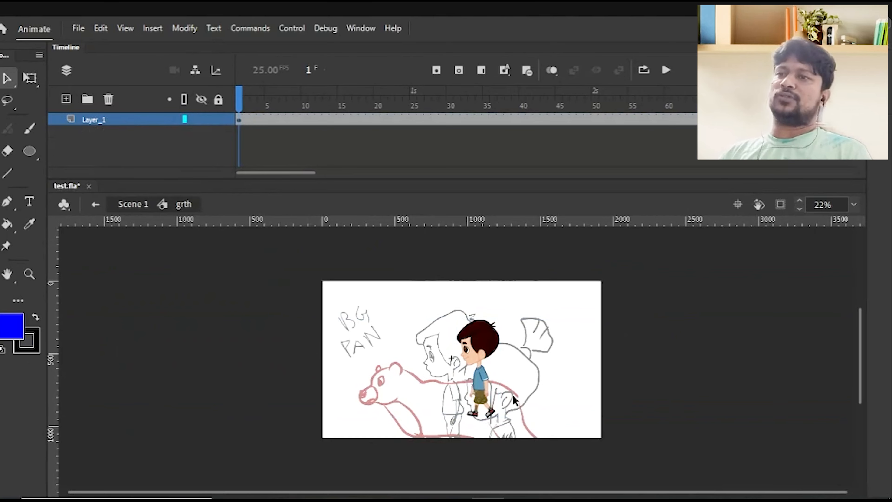
Move the walking boy at frame 1 just outside the right edge of the stage
click(486, 392)
drag(481, 344, 628, 345)
click(652, 295)
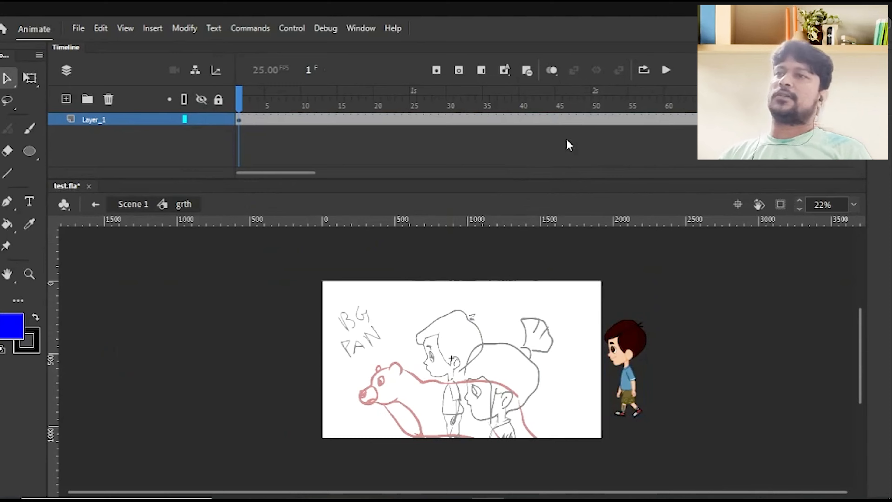
Insert a keyframe at frame 47 on Layer_1 and move the boy there just outside the stage's left edge
drag(552, 96, 595, 105)
click(576, 99)
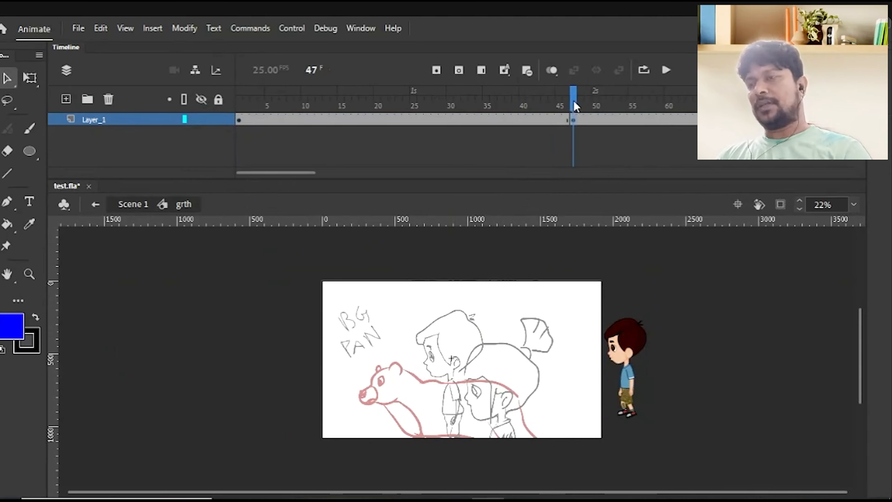
key(F6)
drag(620, 357, 291, 349)
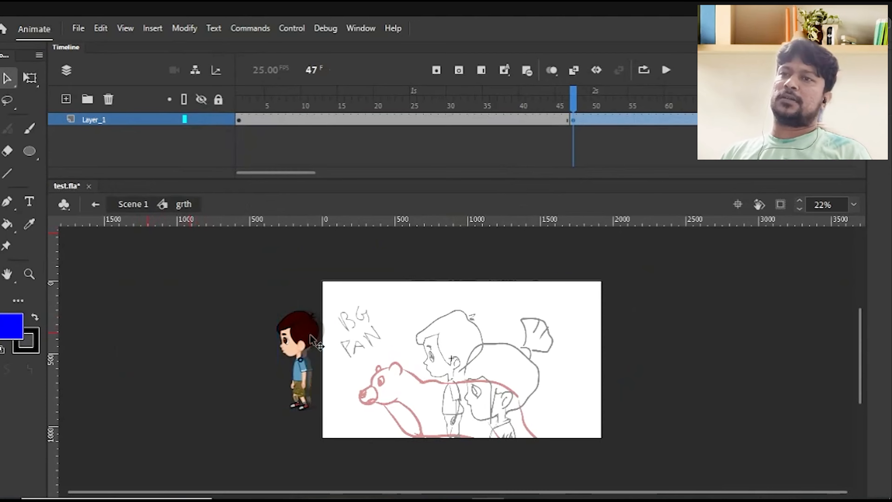
Create a classic tween on Layer_1 between the keyframes at frames 1 and 47
right_click(390, 121)
click(414, 123)
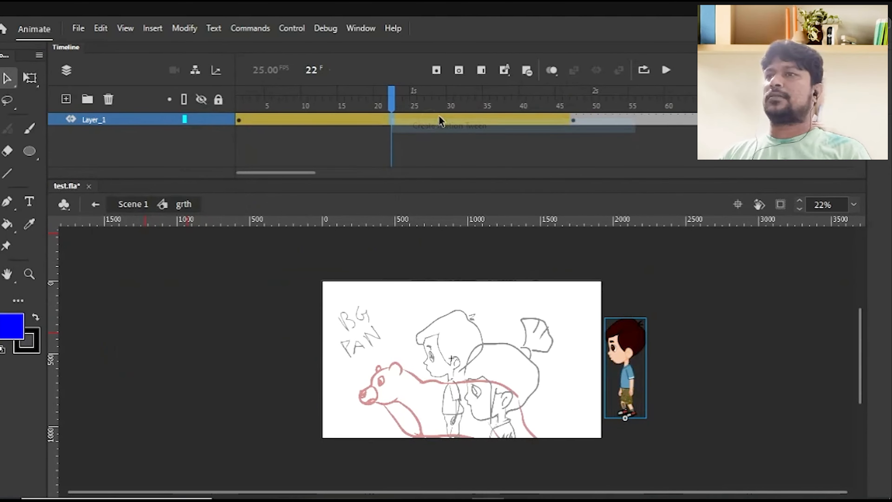
right_click(428, 120)
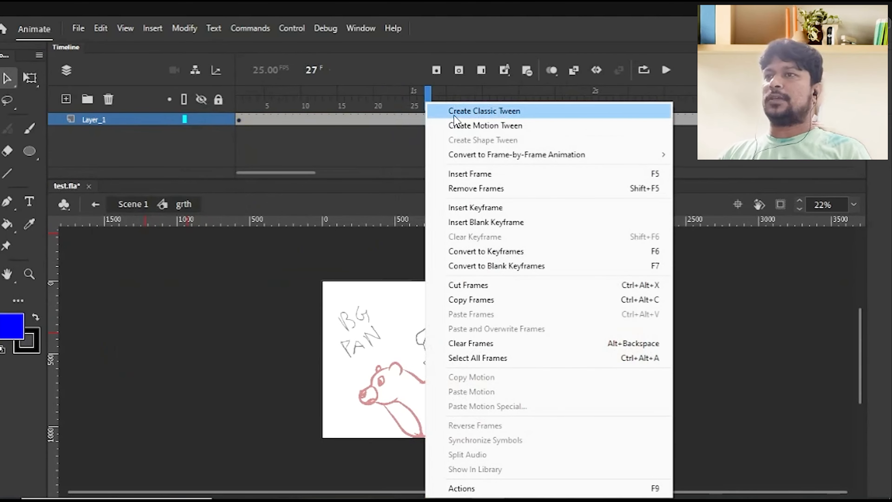
click(513, 114)
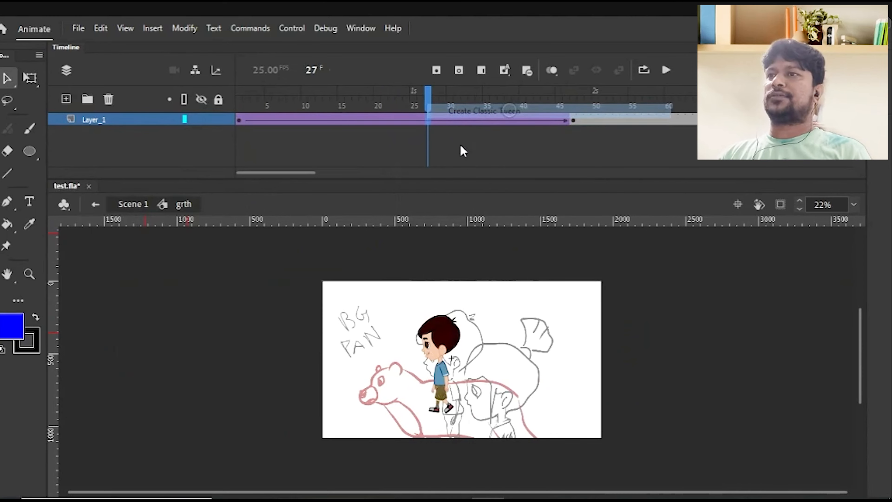
Play the boy's walk across the stage from frame 1 and compare his positions at the frame 1 and 47 keyframes
drag(429, 97, 239, 96)
key(Return)
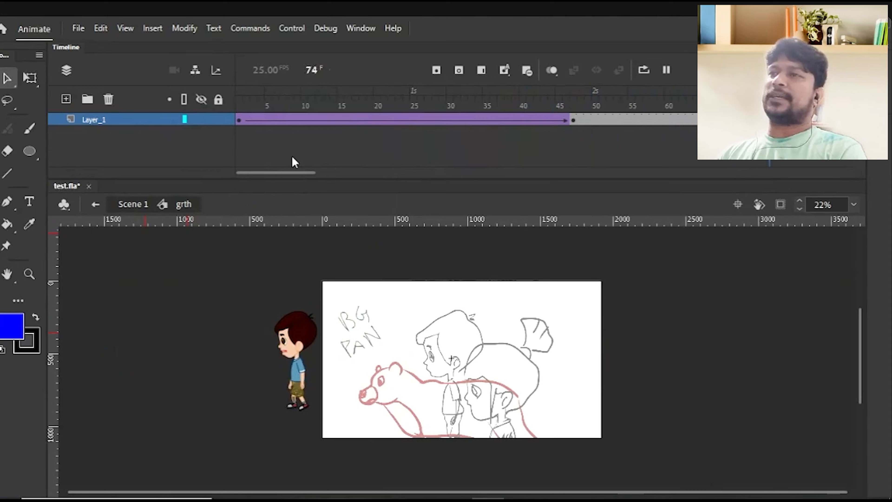
click(240, 120)
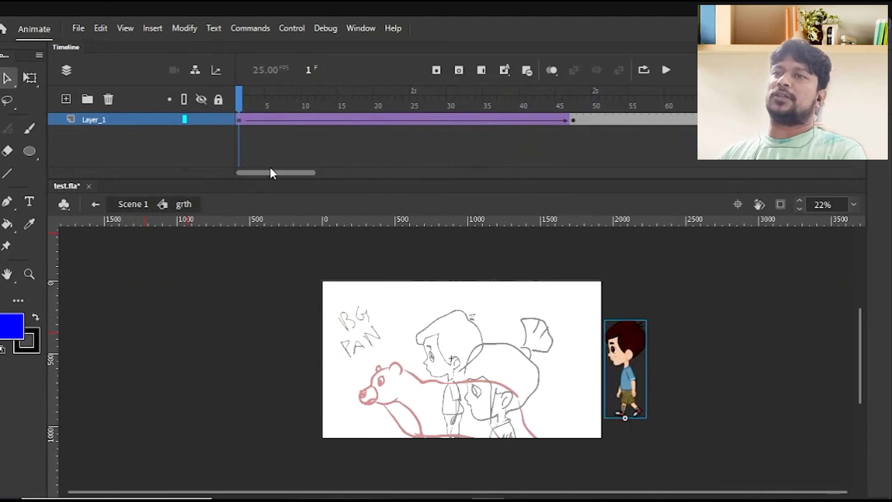
click(573, 120)
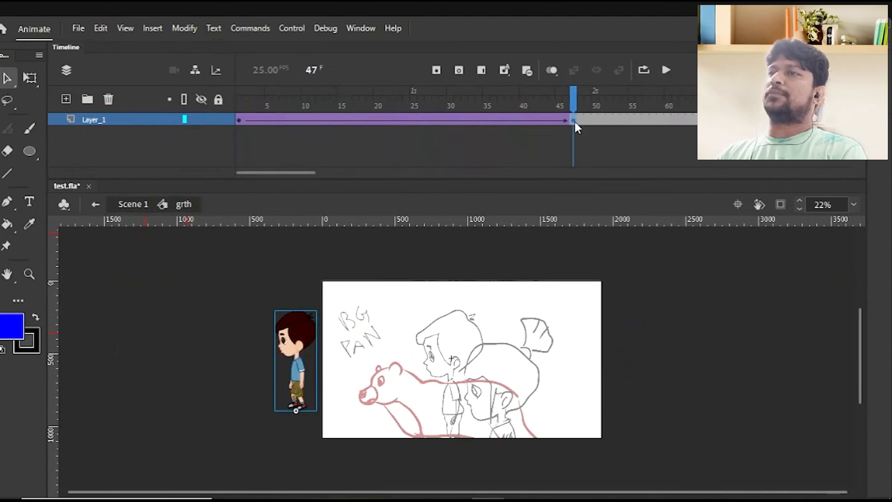
click(238, 123)
click(284, 120)
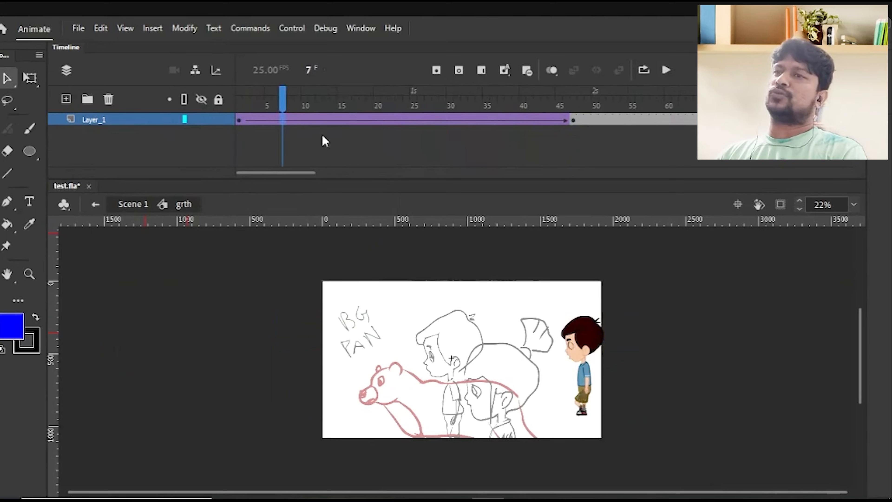
click(240, 121)
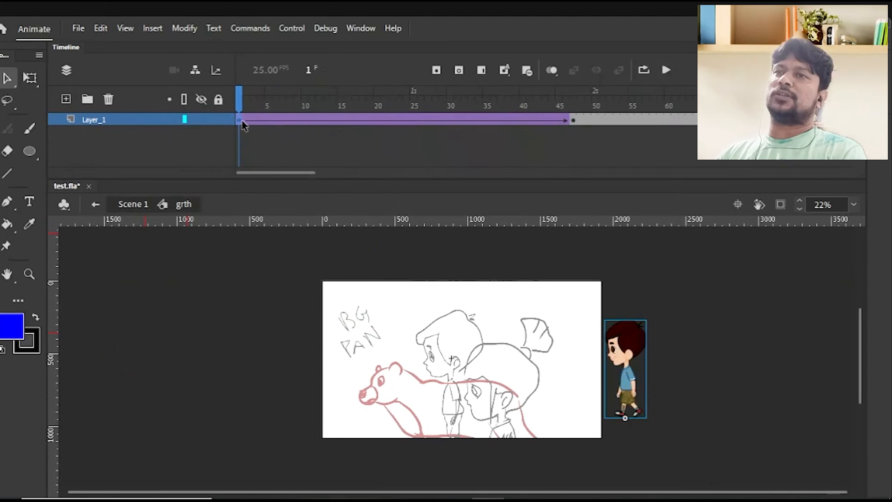
drag(410, 122, 575, 120)
click(575, 121)
drag(389, 100, 176, 190)
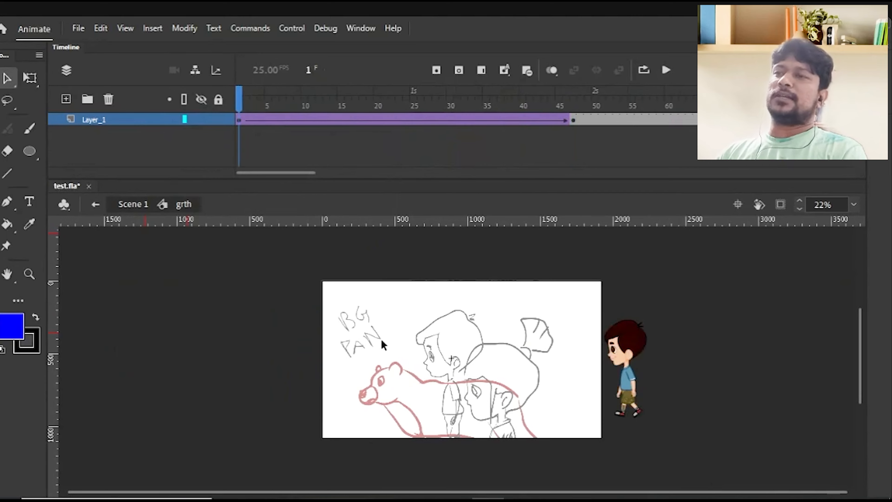
Replay the crossing several times from different frames to judge how the walking speed matches the distance covered
key(Return)
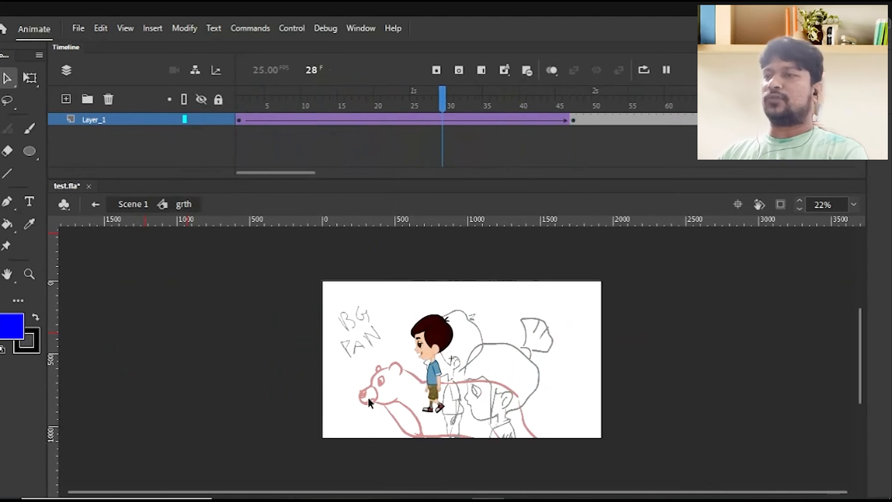
key(Return)
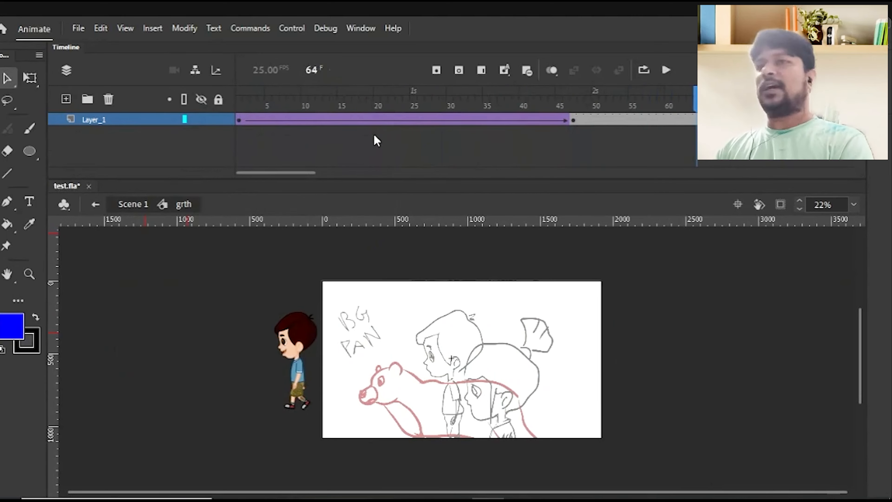
drag(241, 100, 275, 100)
key(Return)
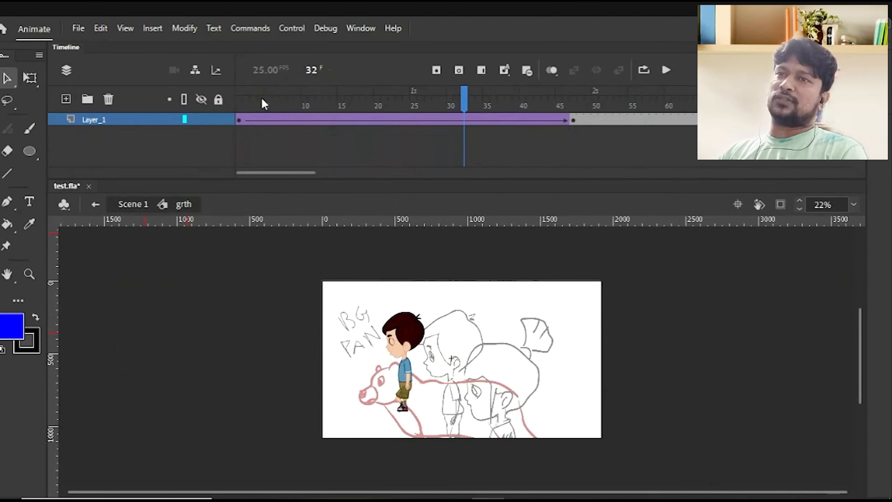
click(248, 104)
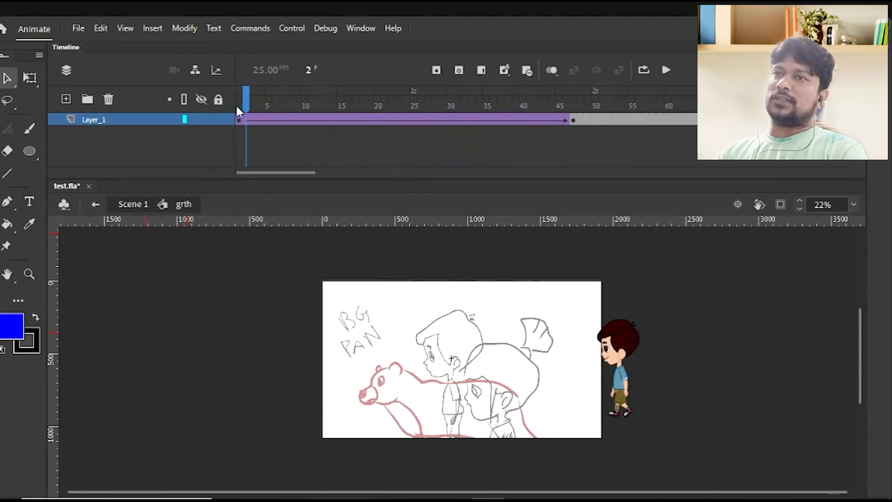
click(240, 104)
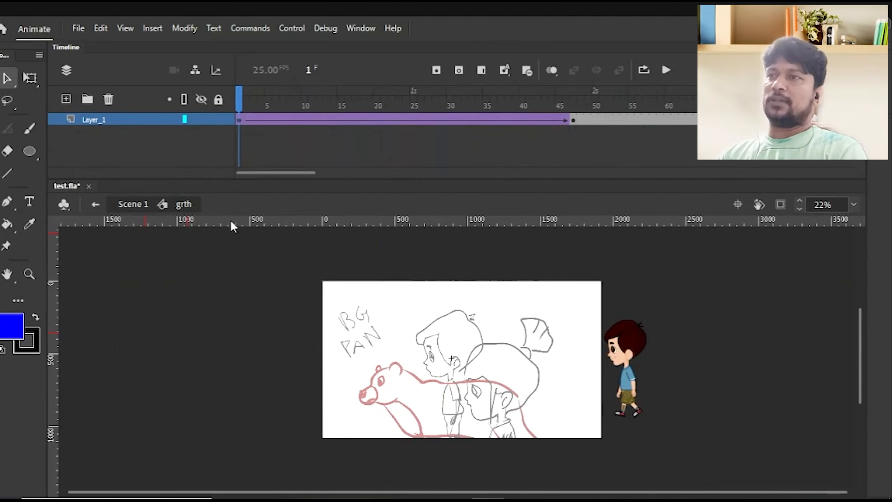
drag(590, 456, 717, 314)
click(711, 304)
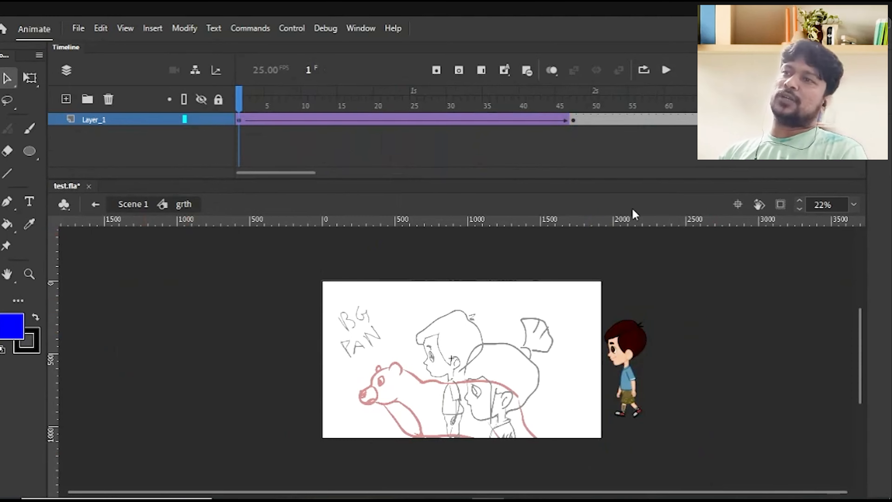
click(573, 120)
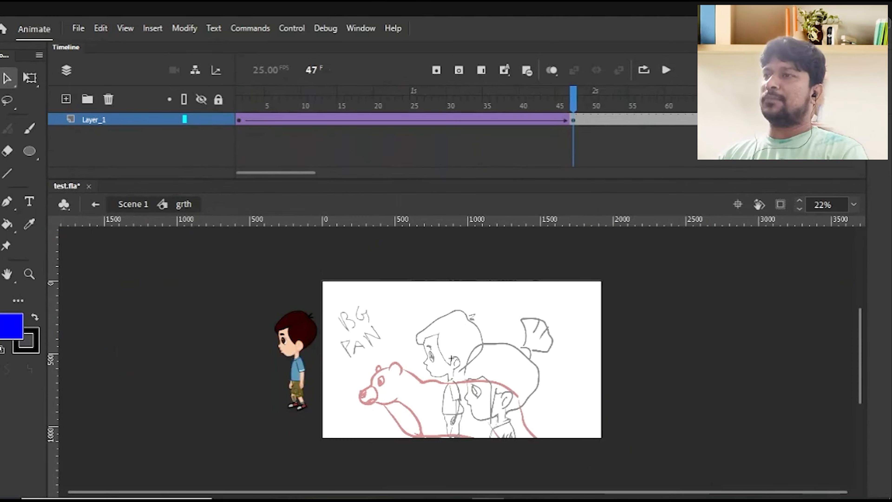
key(Return)
click(501, 98)
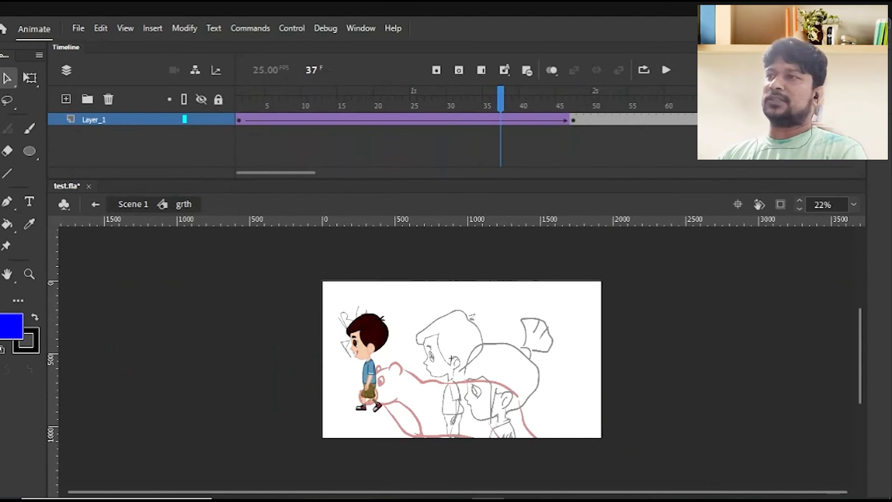
key(Return)
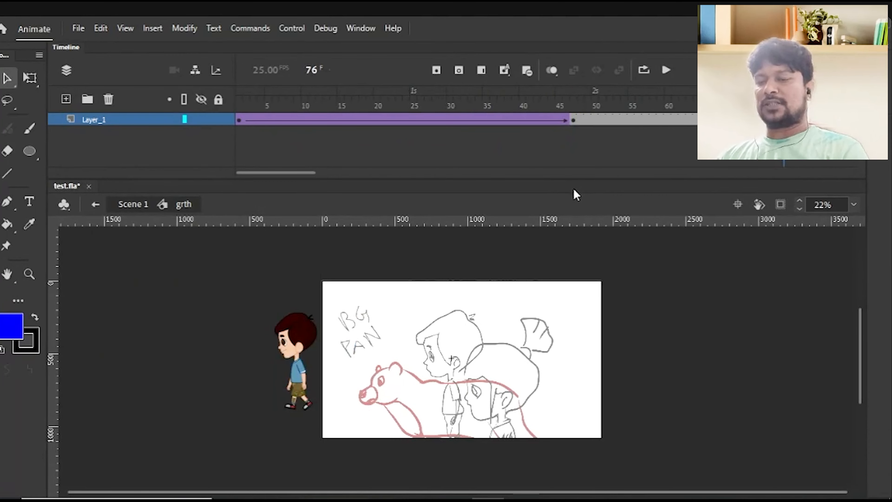
Clear the keyframe at frame 47 on Layer_1 to lengthen the crossing tween, and play the walk from frame 1
click(575, 121)
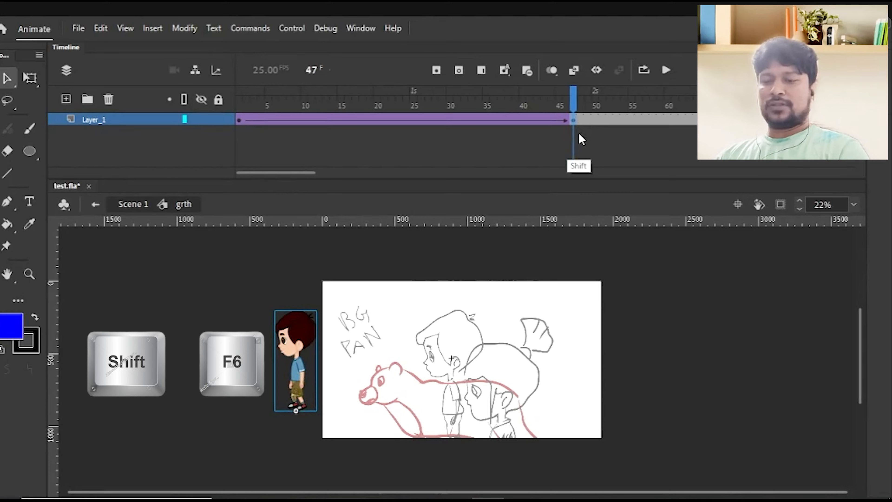
key(shift+F6)
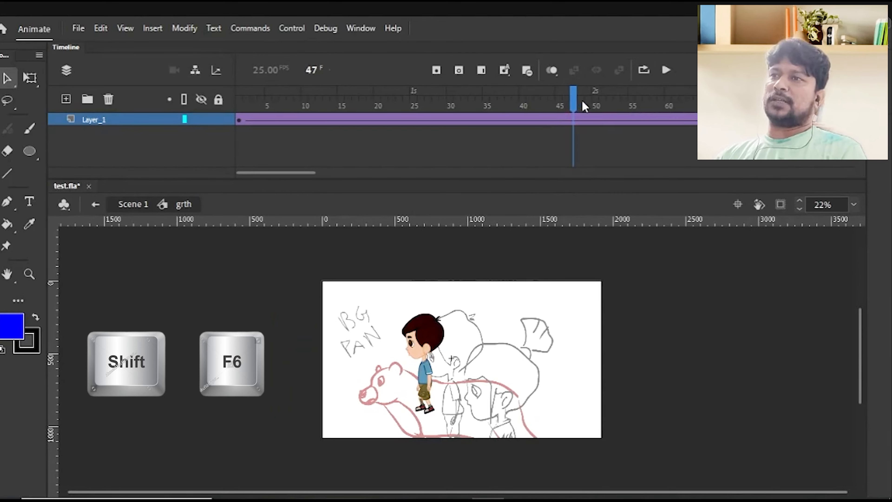
key(shift+comma)
key(Return)
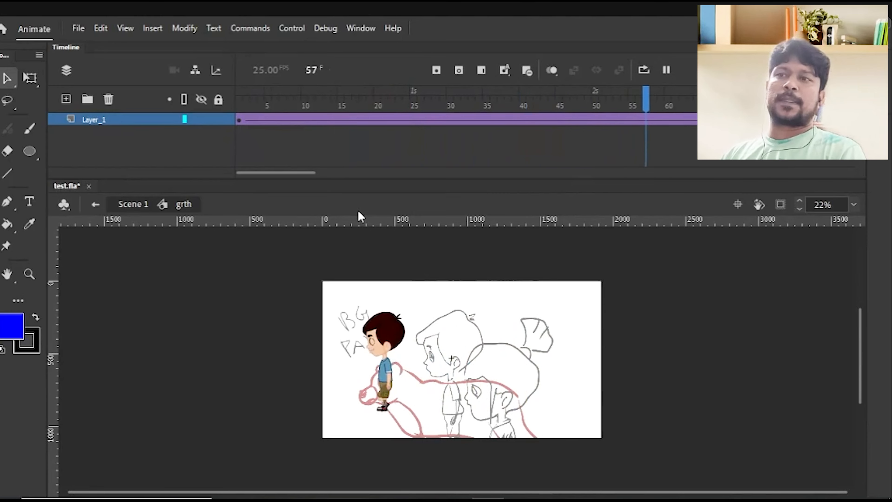
key(comma)
key(comma)
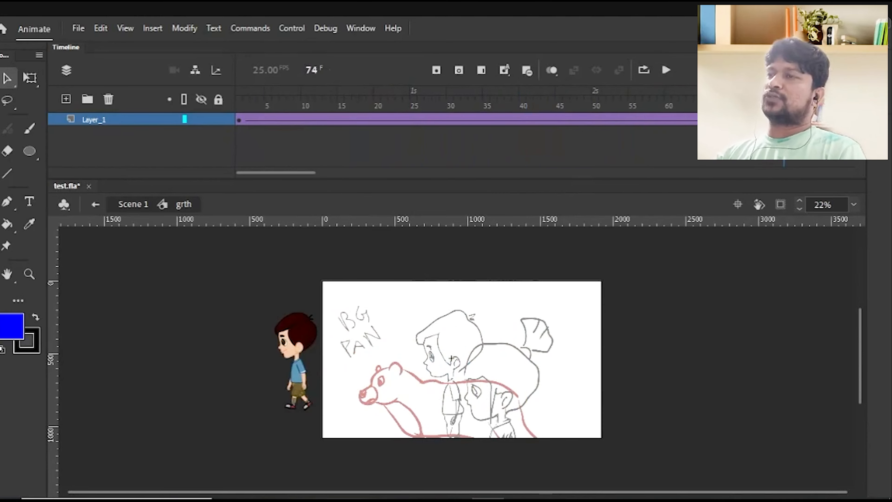
Return to frame 1, step through the first frames and replay the lengthened crossing to check for foot sliding
key(shift+comma)
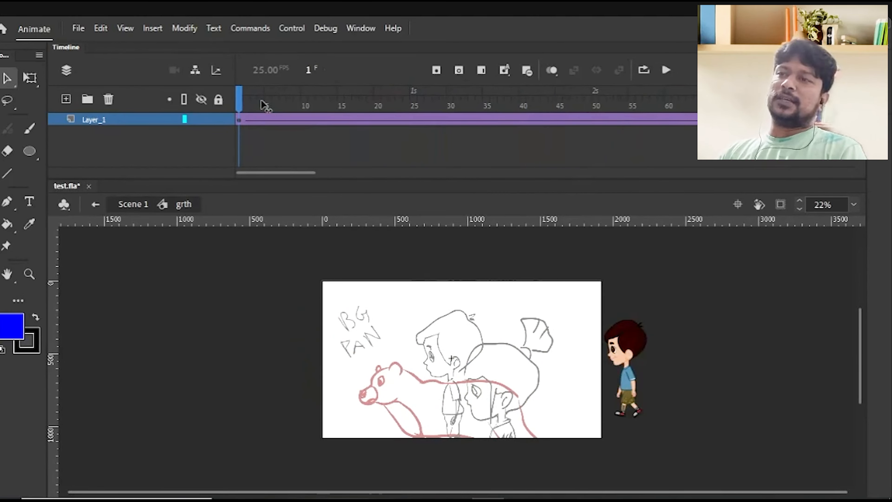
key(period)
key(period)
key(period)
key(period)
key(Return)
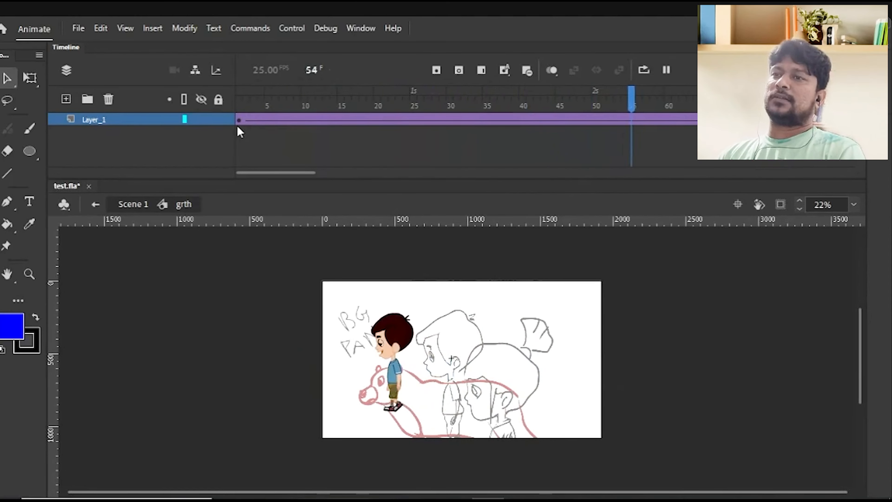
Compare the boy's positions at frames 1 and 76, and replay the crossing to judge whether his speed matches his steps
click(239, 99)
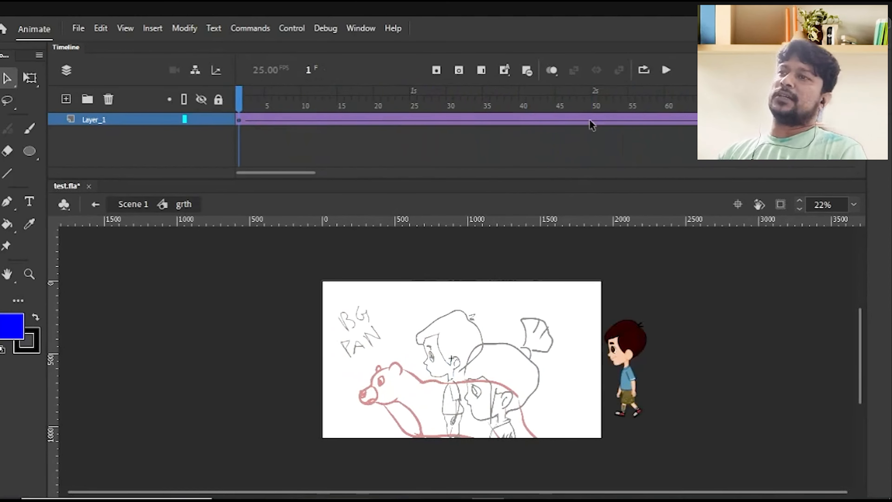
click(784, 120)
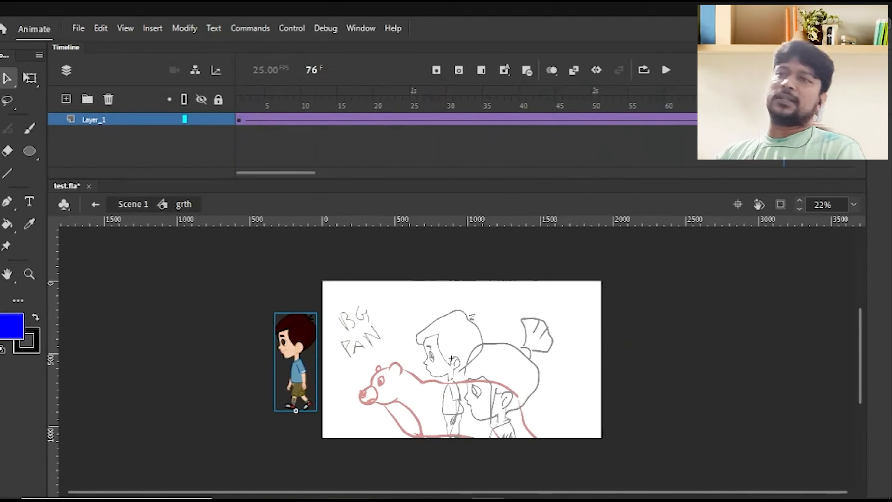
click(283, 105)
click(784, 161)
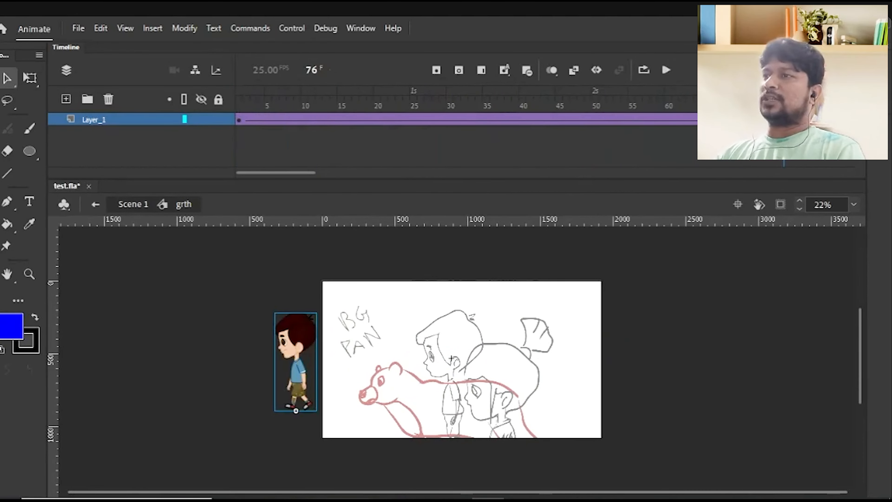
key(Return)
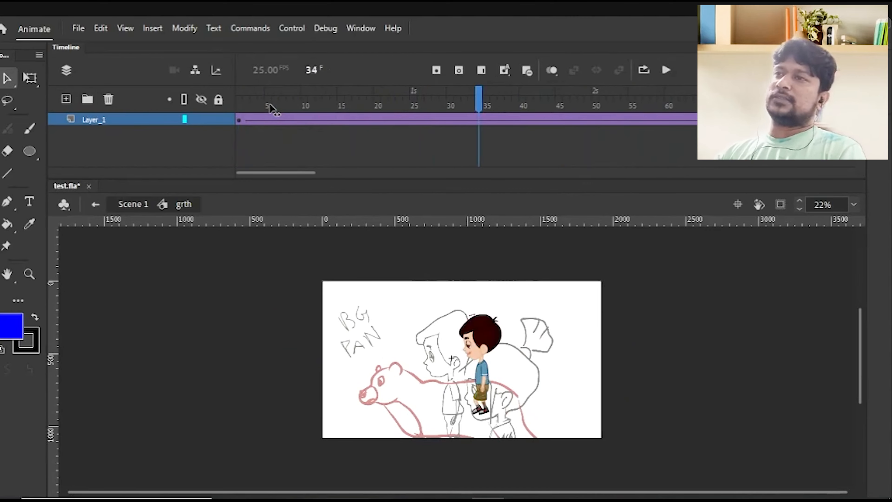
key(Return)
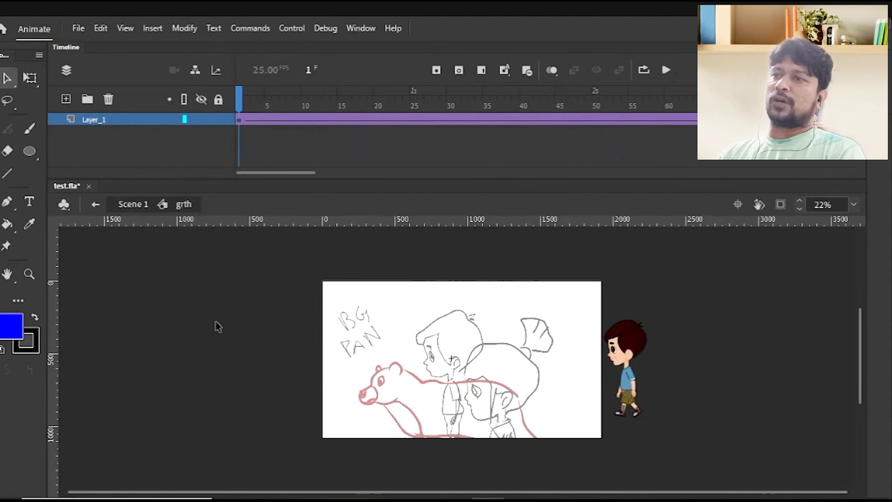
key(Return)
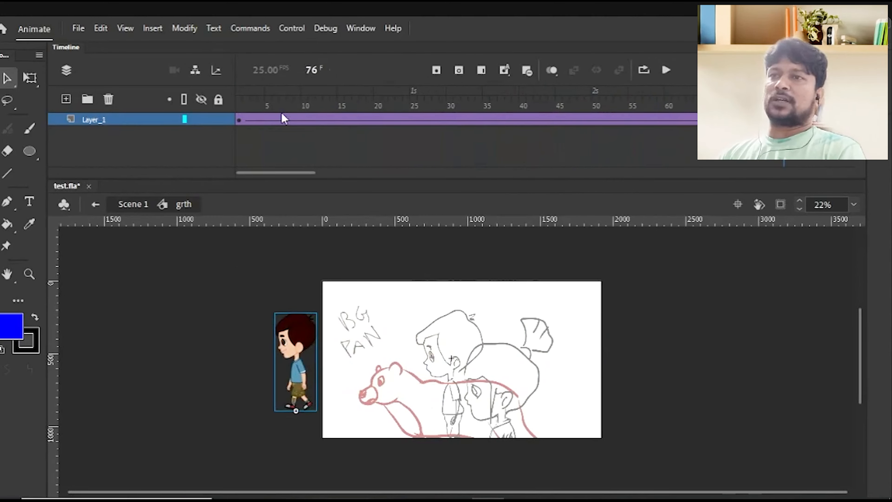
click(240, 104)
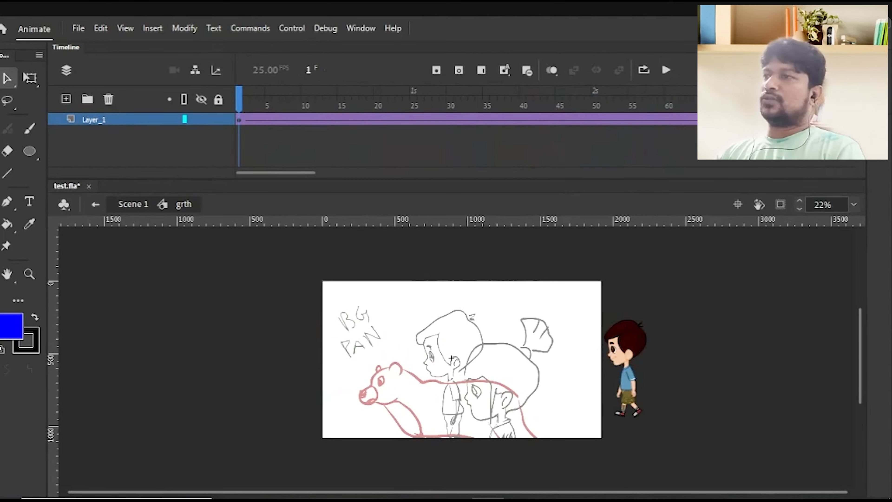
Move the crossing's end keyframe from frame 76 to frame 30 on Layer_1 and play the shortened walk
click(784, 120)
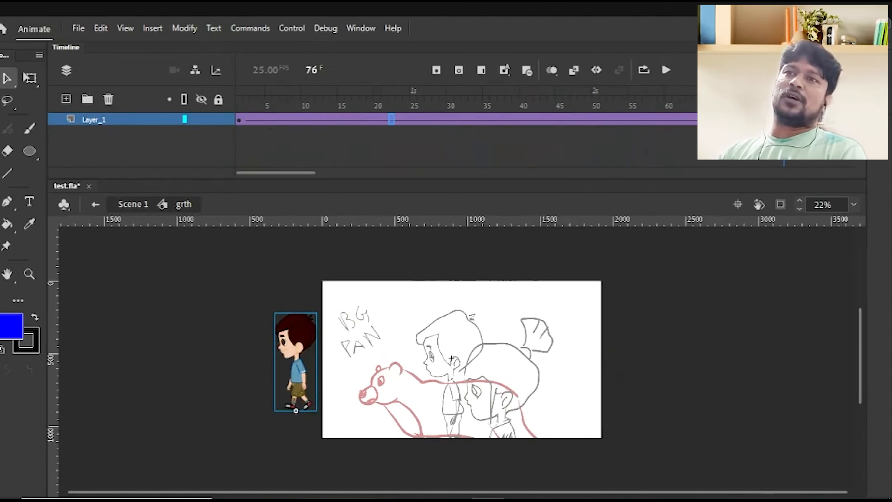
key(ctrl+b)
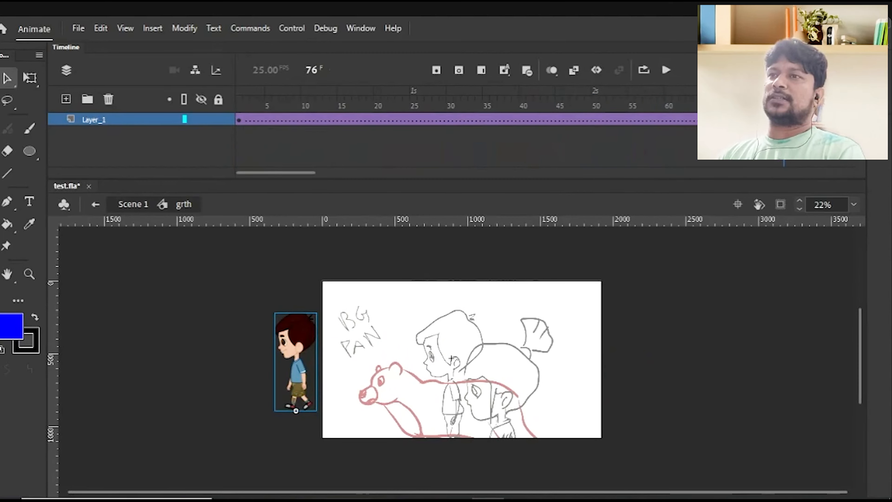
drag(453, 96, 239, 101)
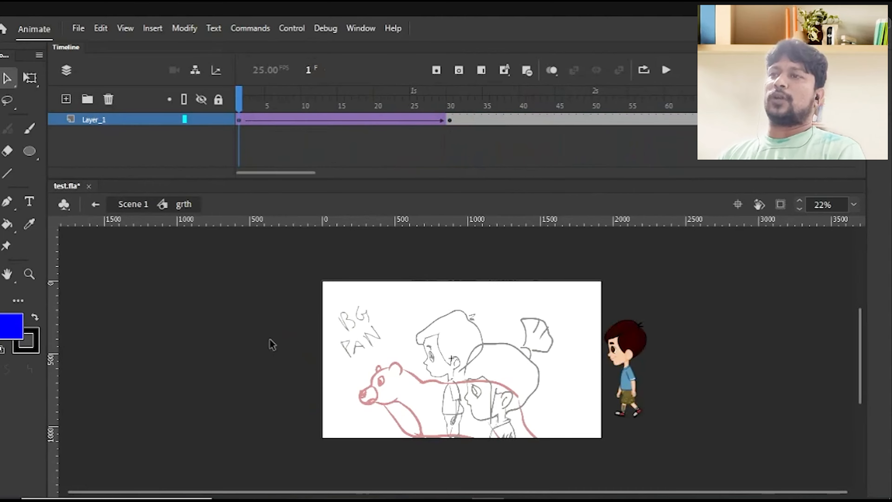
key(Return)
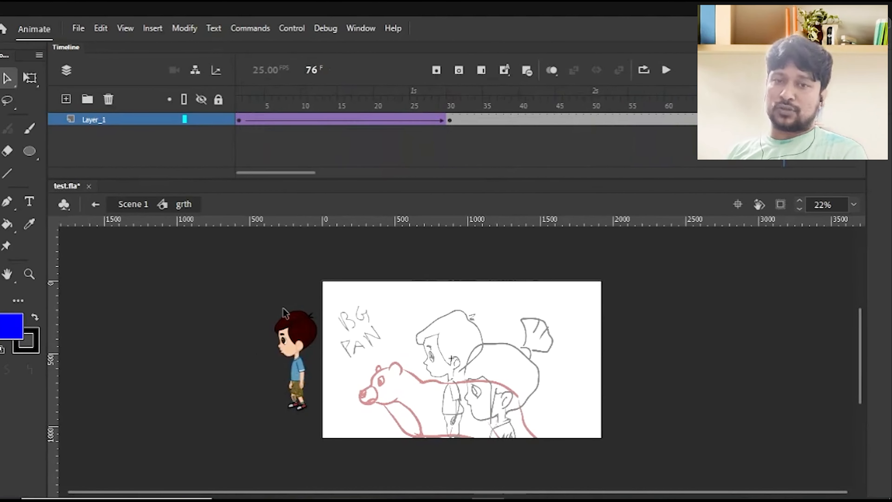
key(Return)
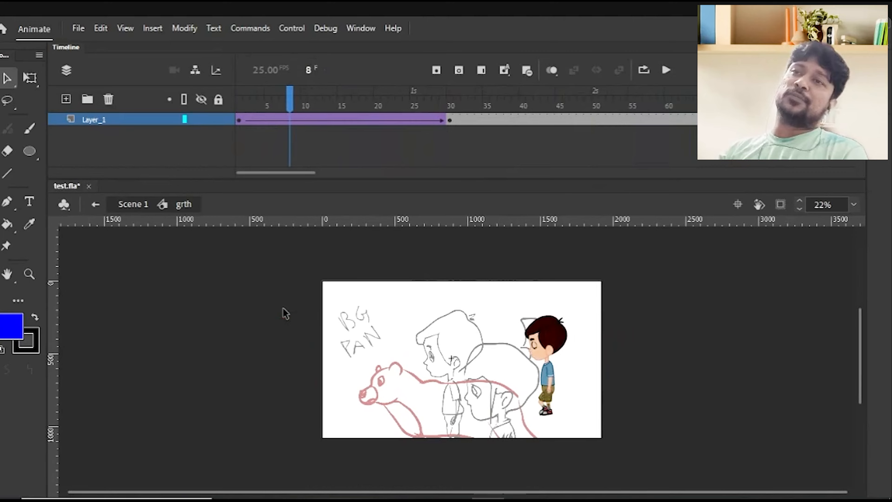
key(shift+comma)
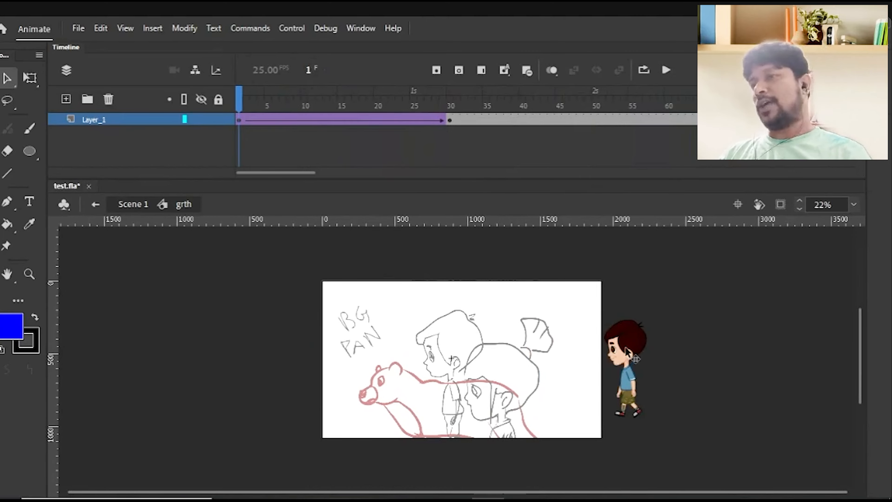
Inspect the boy's body parts inside his symbol at frame 1, then return to grth and replay the crossing
double_click(632, 355)
scroll(555, 448, up, 2)
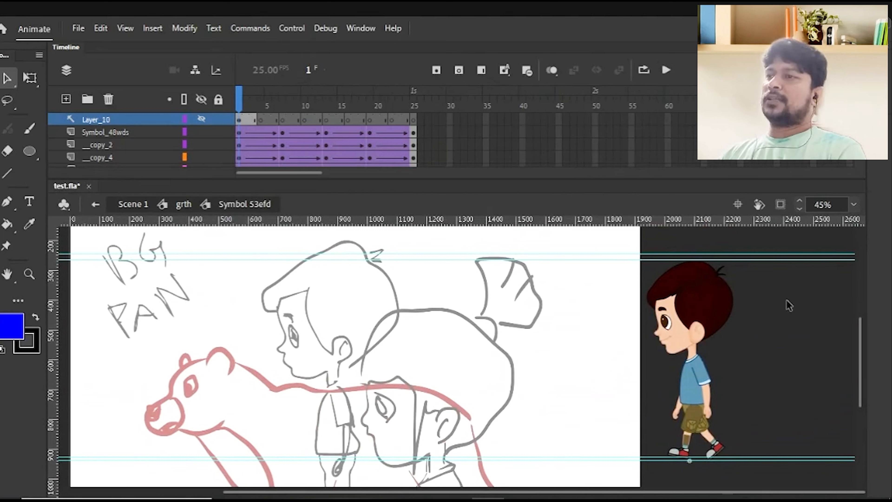
click(694, 381)
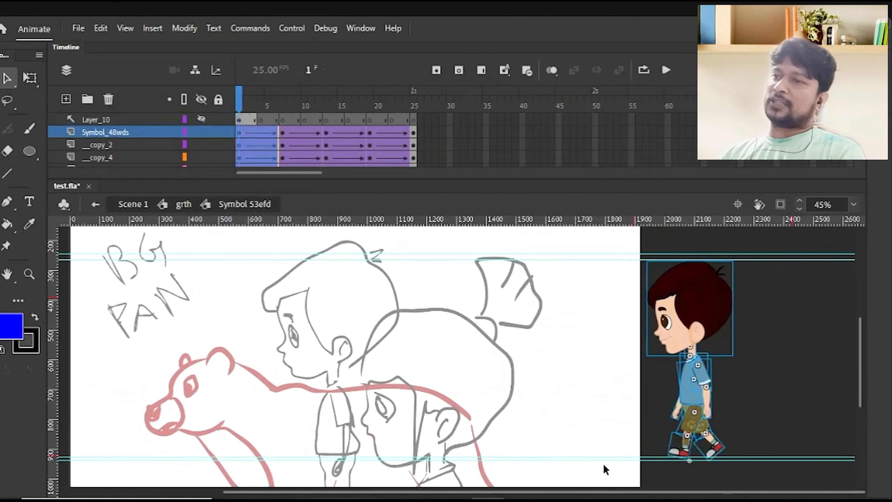
click(618, 395)
drag(774, 318, 602, 477)
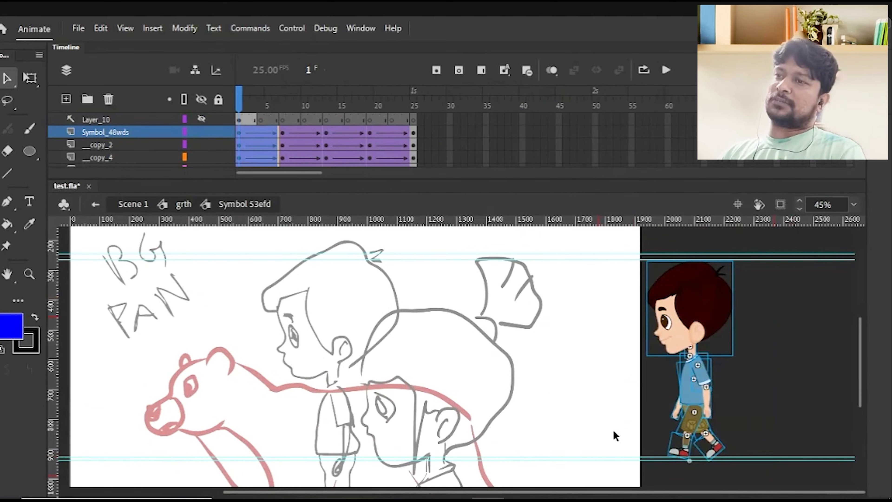
click(616, 425)
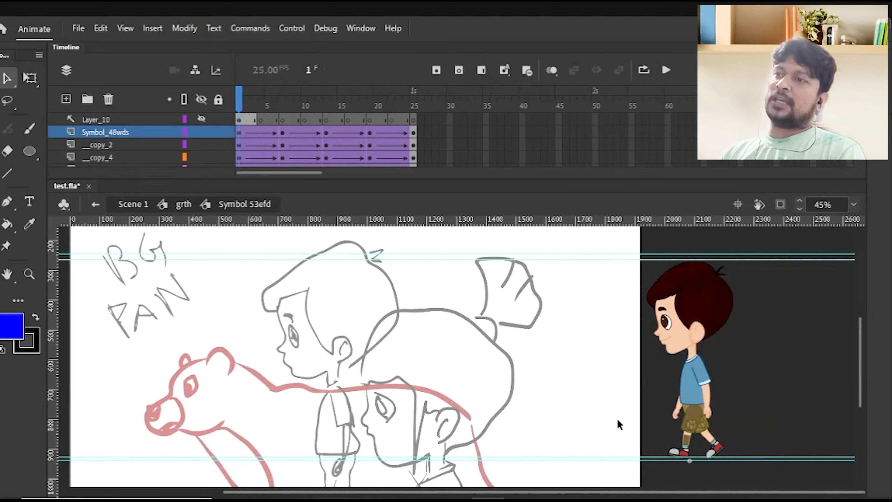
drag(787, 297, 589, 442)
click(589, 440)
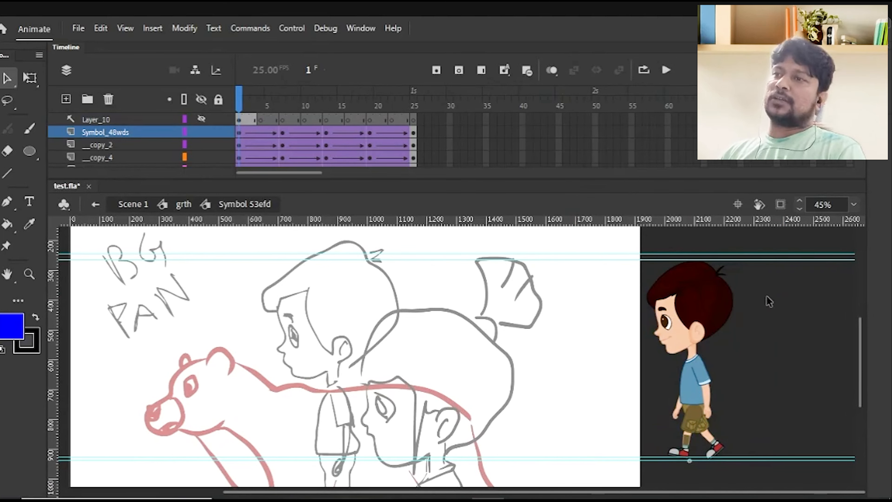
drag(767, 303, 591, 456)
click(600, 428)
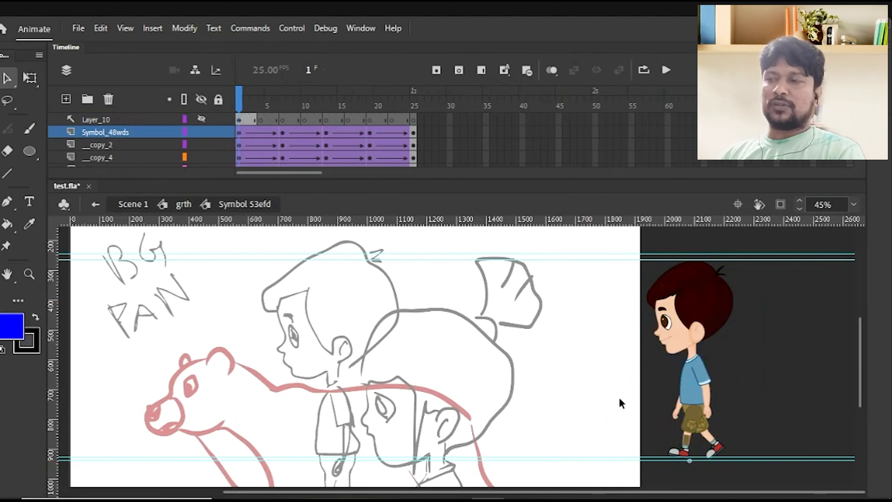
double_click(637, 405)
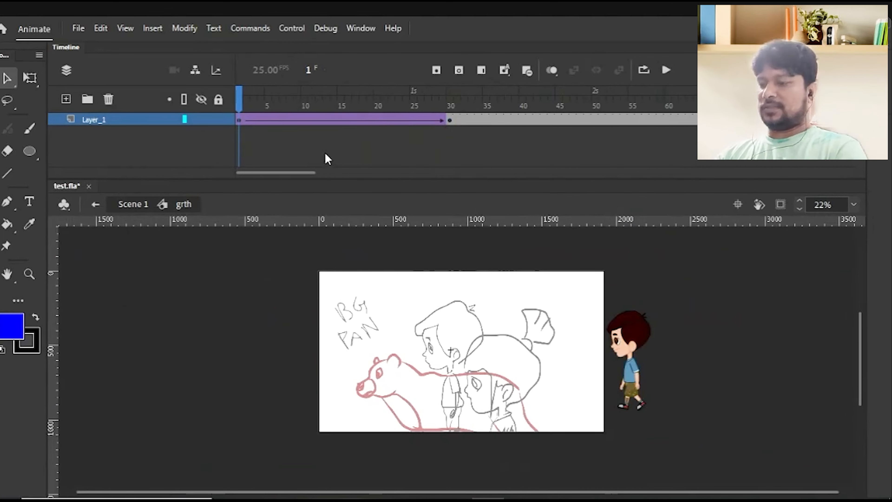
key(Return)
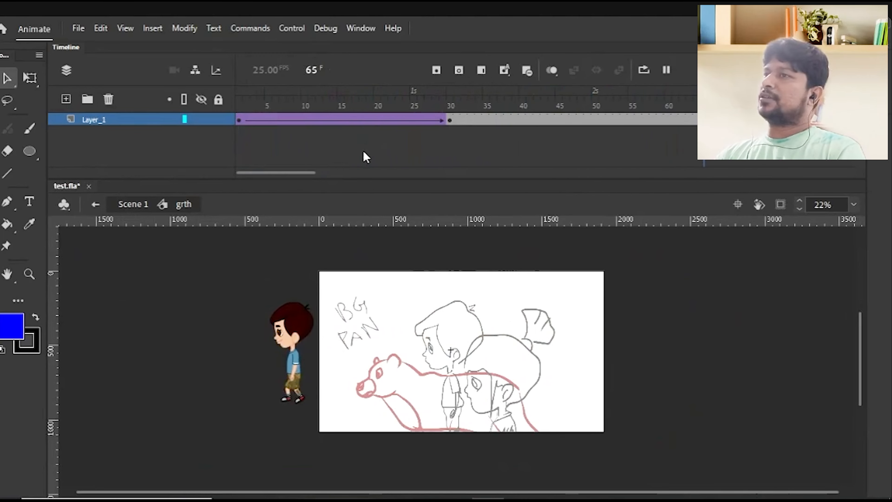
key(Return)
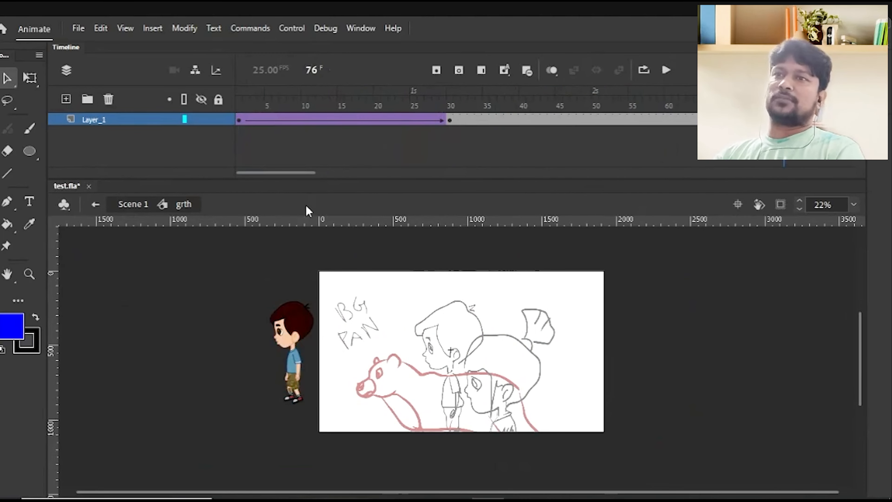
Insert frames at the end of Layer_1 to extend it from frame 76 to frame 100
scroll(301, 174, right, 5)
drag(510, 102, 538, 102)
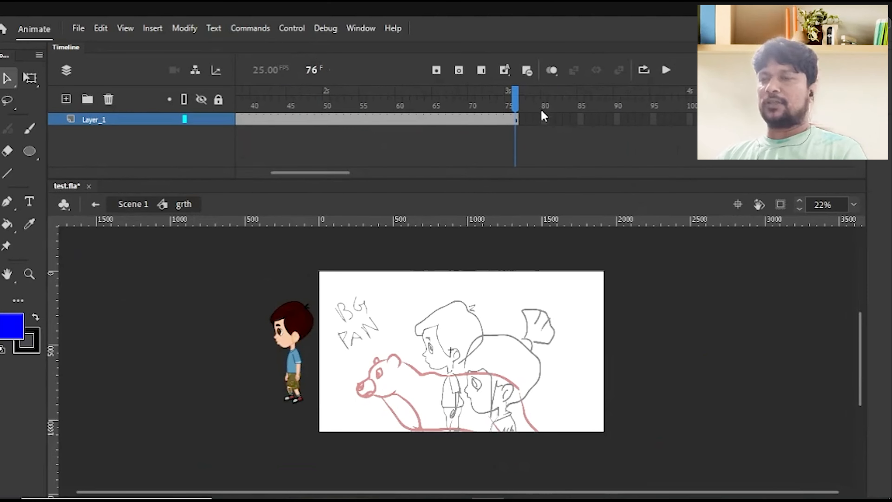
key(F5)
key(F5)
key(F5)
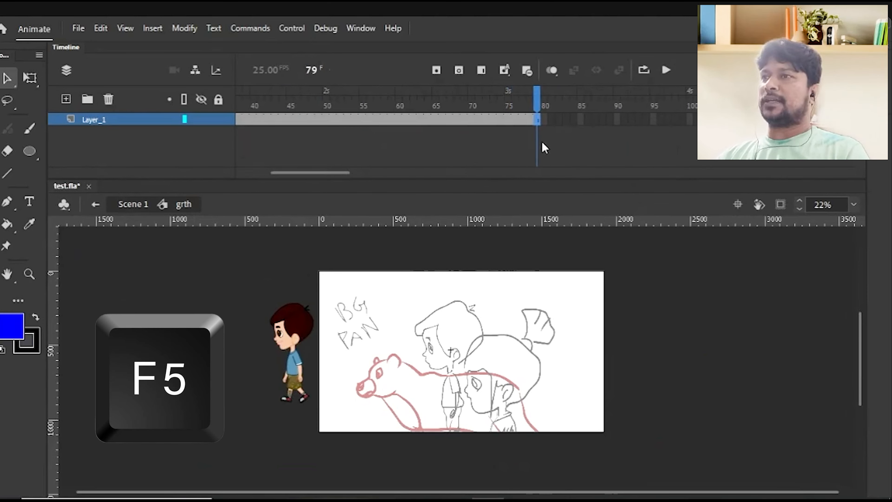
key(F5)
key(F5)
key(F5)
key(F5)
key(F5)
key(F5)
key(F5)
key(F5)
key(F5)
key(F5)
key(F5)
key(F5)
key(F5)
key(F5)
key(F5)
key(F5)
key(F5)
key(F5)
key(F5)
key(F5)
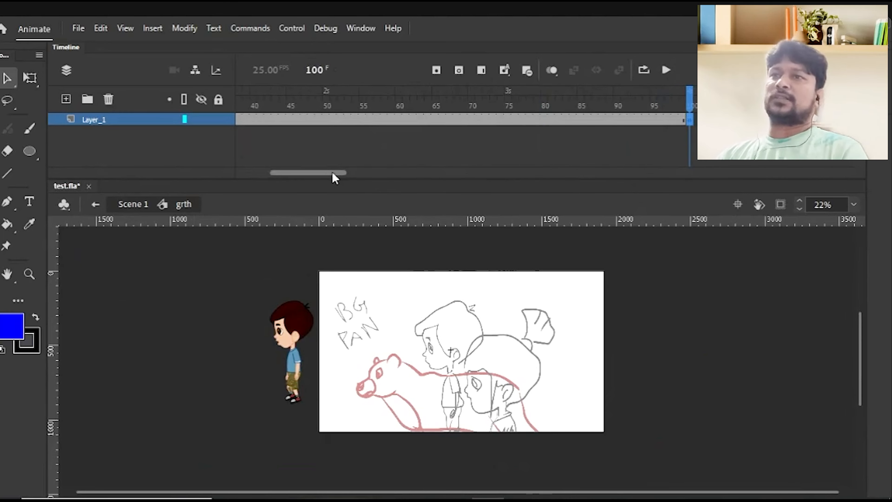
Move the crossing's end keyframe from frame 30 to frame 100 on Layer_1, play the walk and check both end positions
scroll(332, 175, left, 2)
scroll(330, 171, left, 2)
click(453, 120)
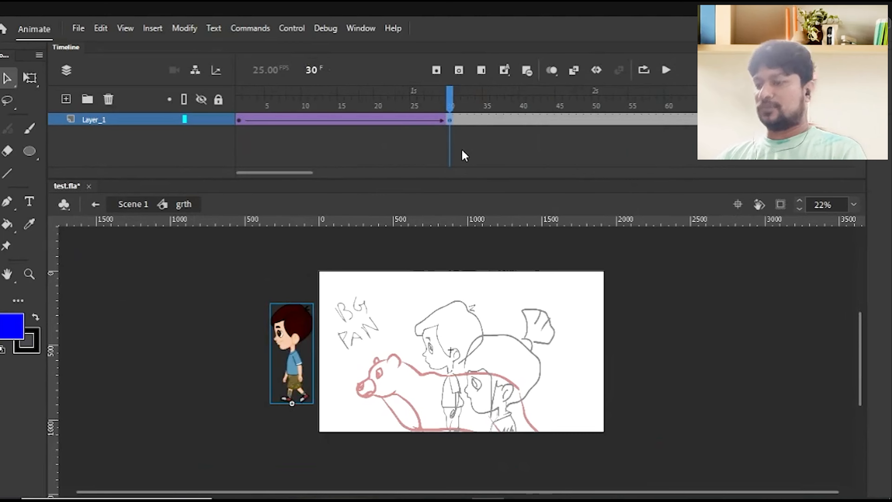
key(shift+F6)
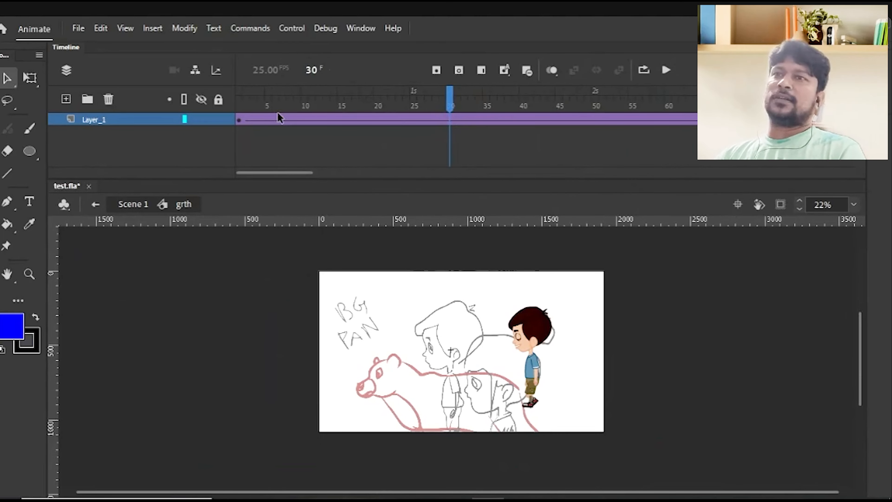
drag(247, 105, 237, 107)
key(Return)
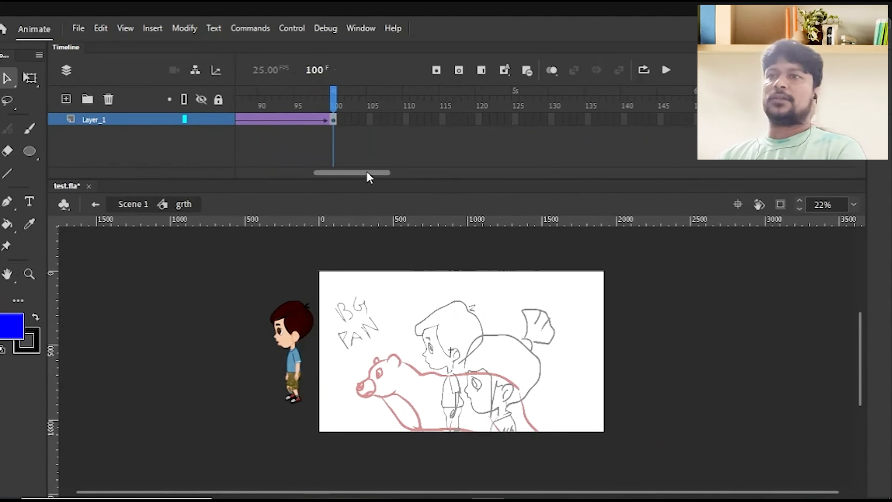
key(shift+comma)
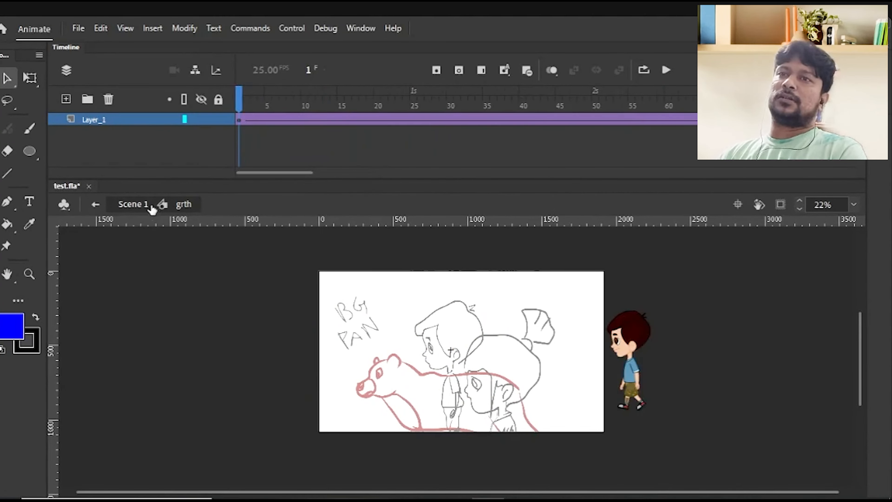
scroll(259, 176, right, 3)
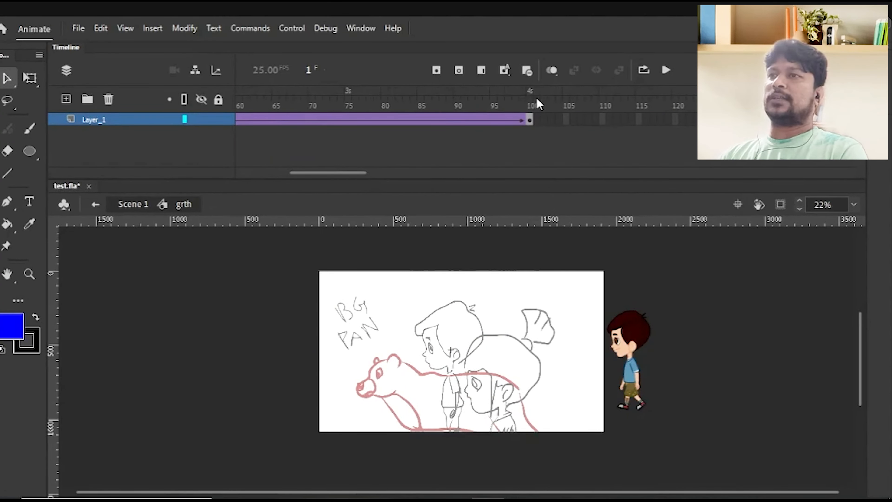
key(shift+period)
Return to Scene 1, deselect the boy and scrub the final frames to check where his crossing ends
click(124, 203)
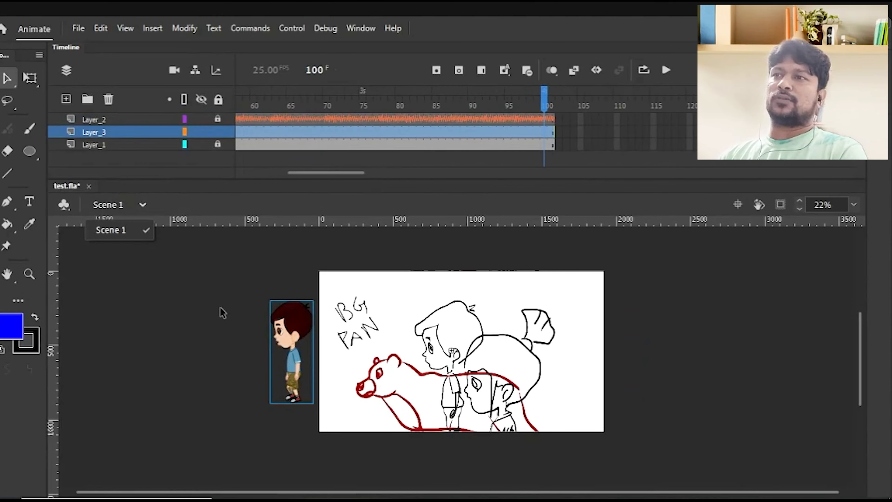
click(209, 317)
drag(562, 100, 384, 99)
click(562, 99)
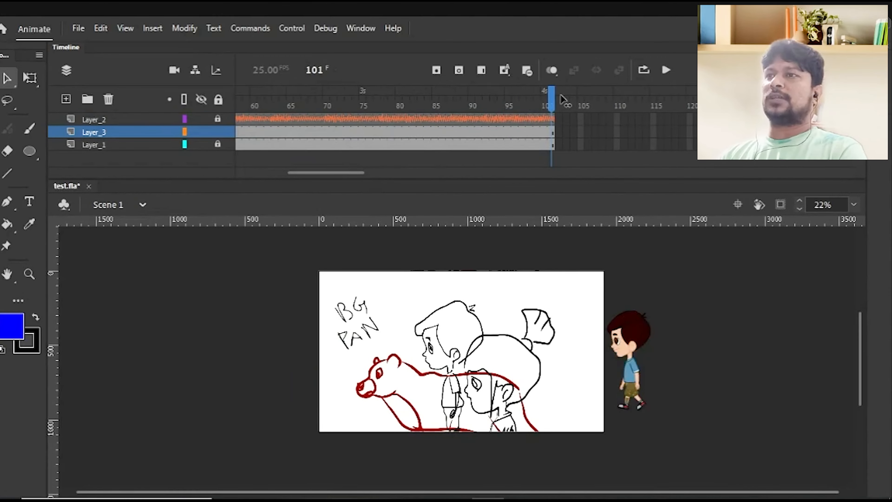
Play the boy's full walk across the stage in Scene 1 from frame 1, then return to the first frame
drag(293, 174, 226, 166)
key(Return)
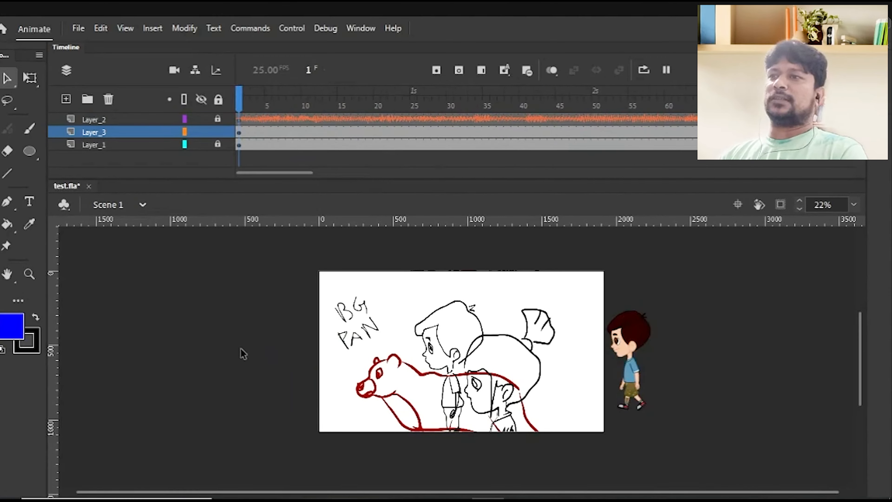
key(Return)
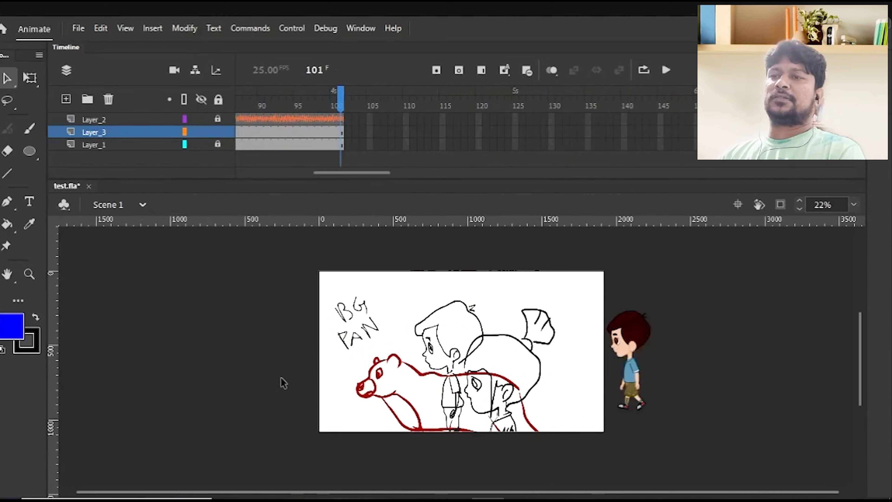
key(Return)
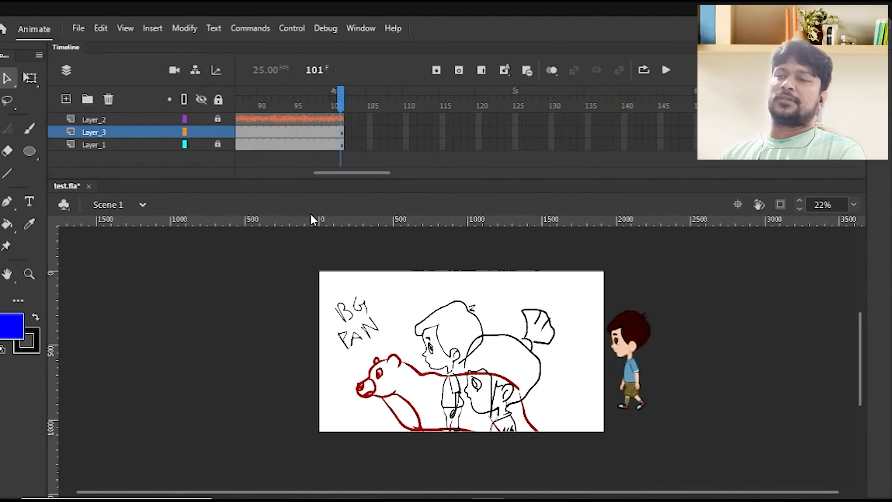
key(shift+comma)
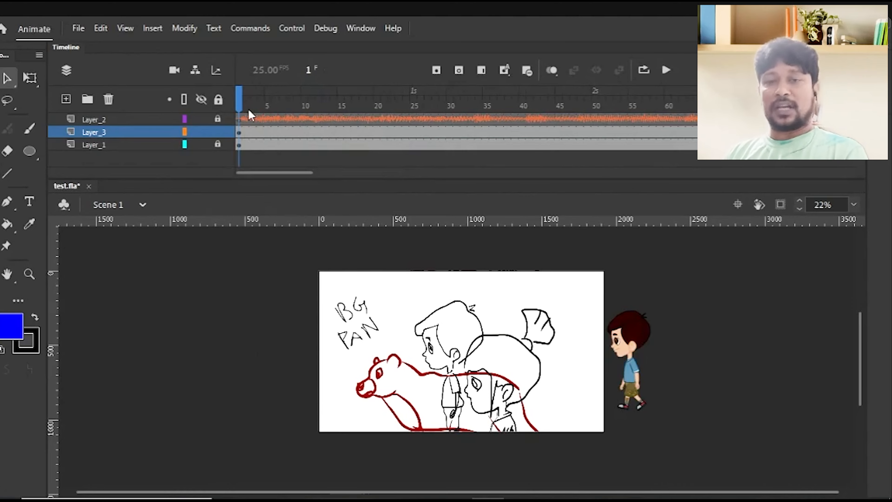
scroll(689, 291, right, 2)
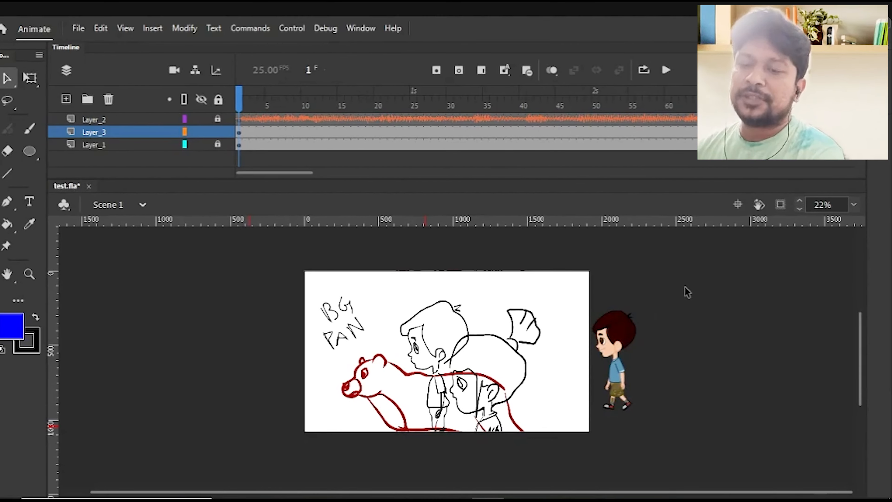